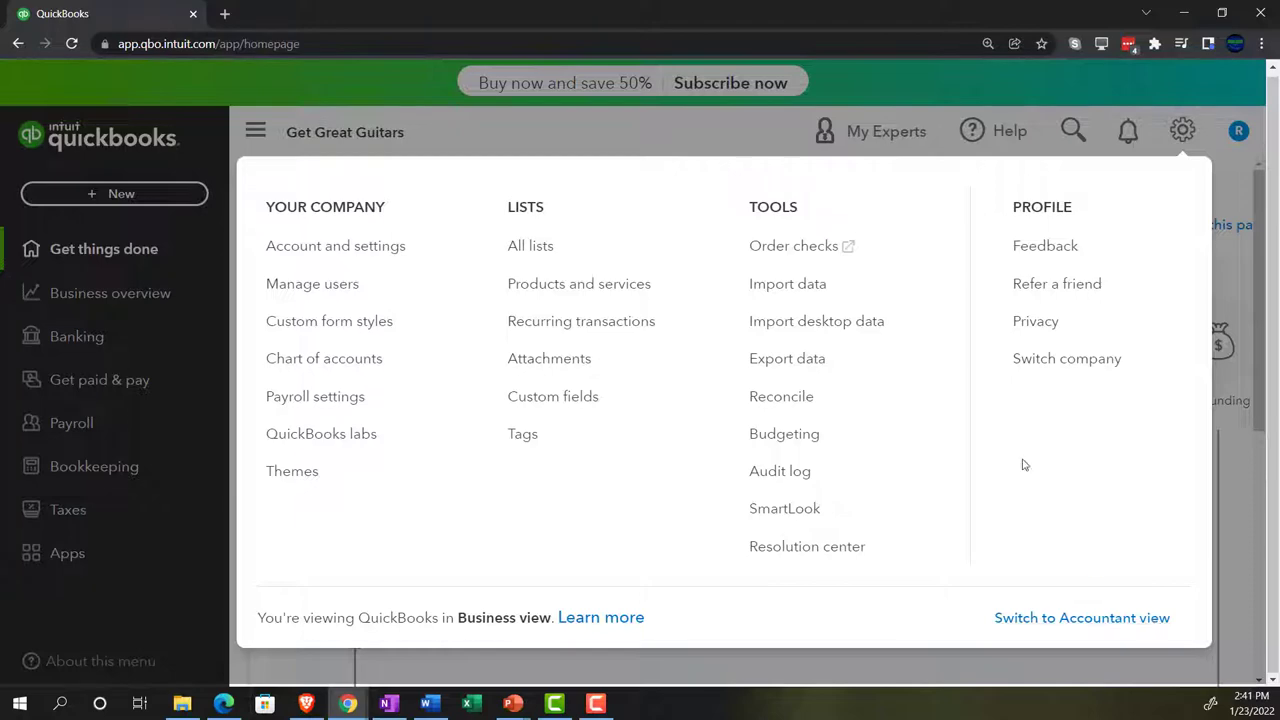
Close the open settings overview and view the sample company's dashboard in Edge before returning to Get Great Guitars in Chrome.
{"action": "left_click", "coordinate": [720, 132]}
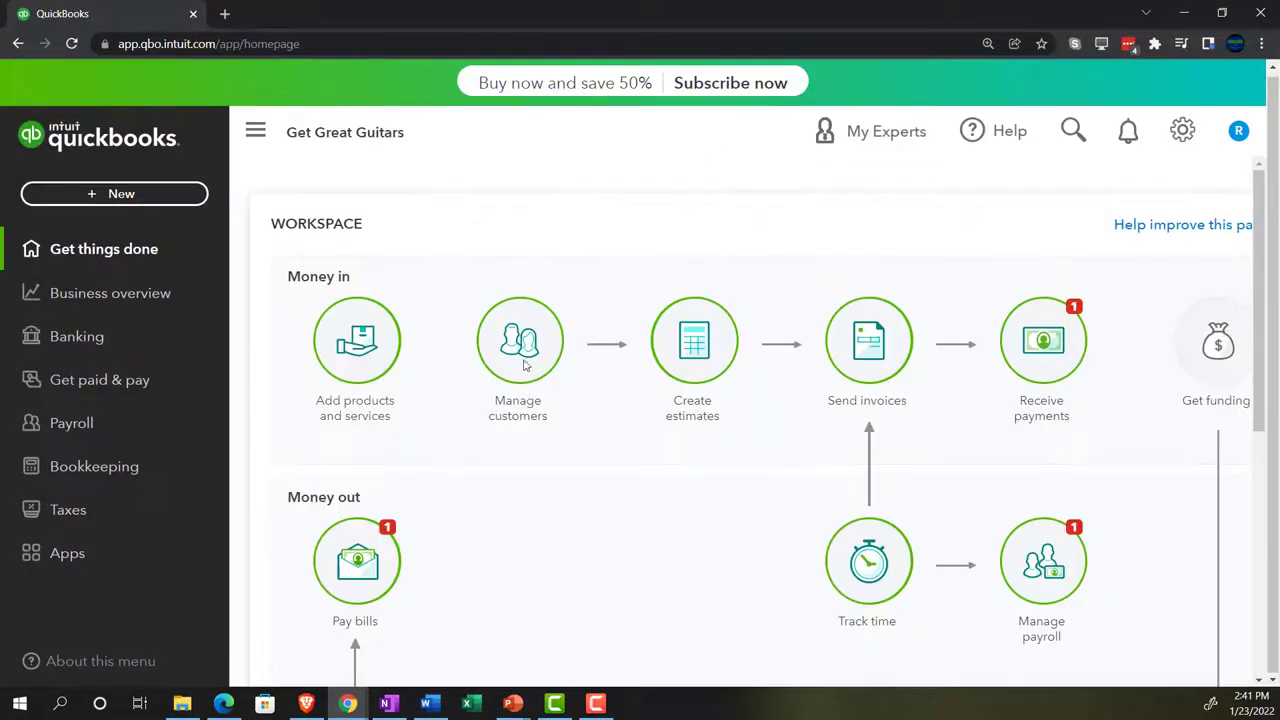
{"action": "left_click", "coordinate": [224, 704]}
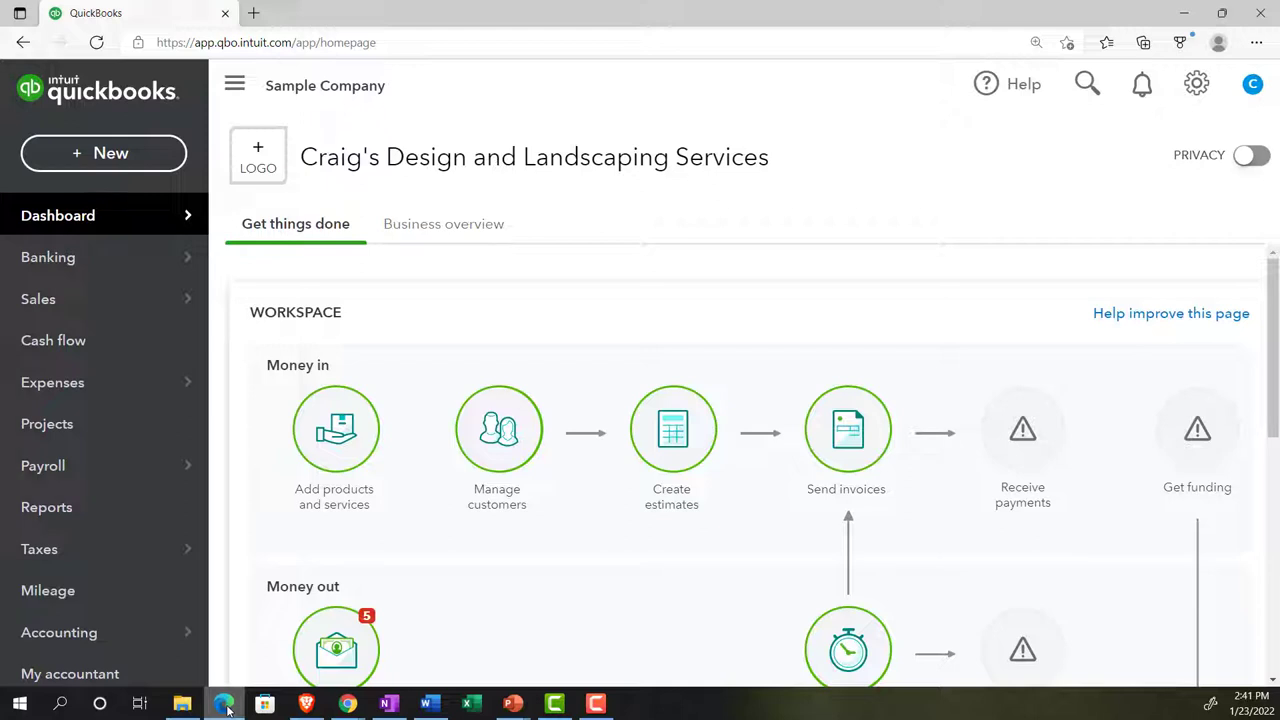
{"action": "left_click", "coordinate": [224, 704]}
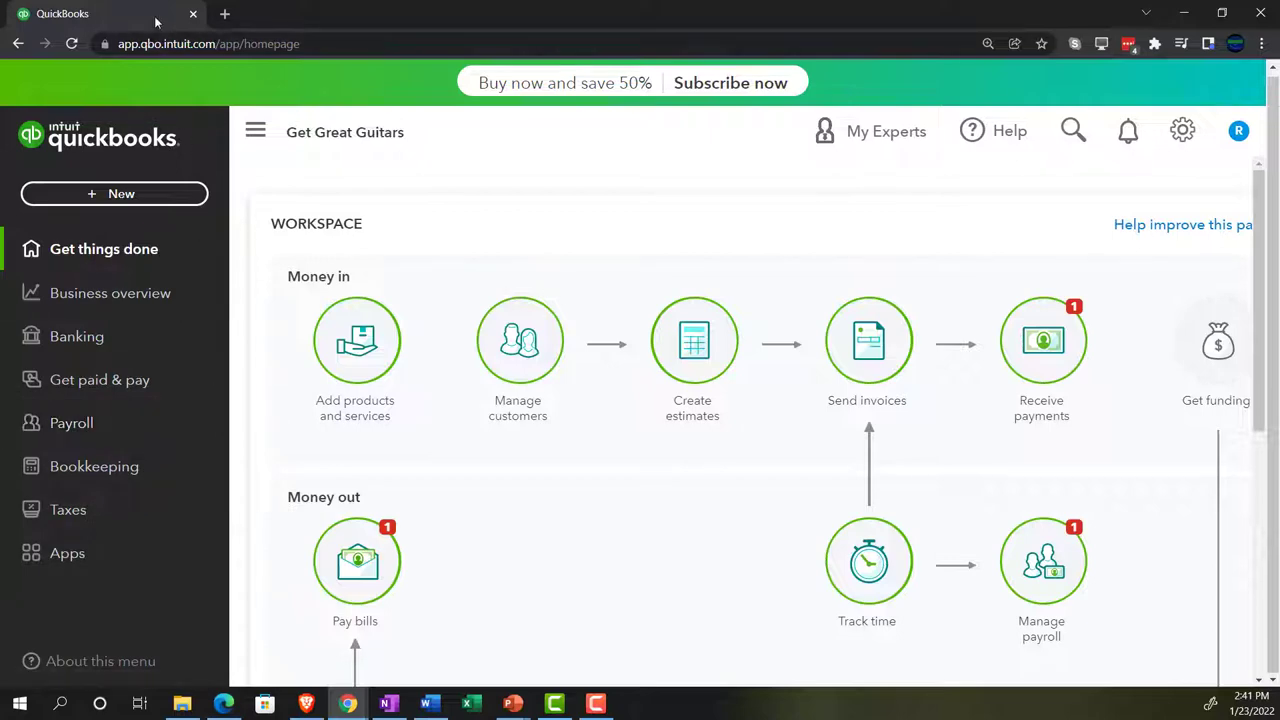
Duplicate the Get Great Guitars browser tab three times, giving four QuickBooks tabs.
{"action": "right_click", "coordinate": [154, 15]}
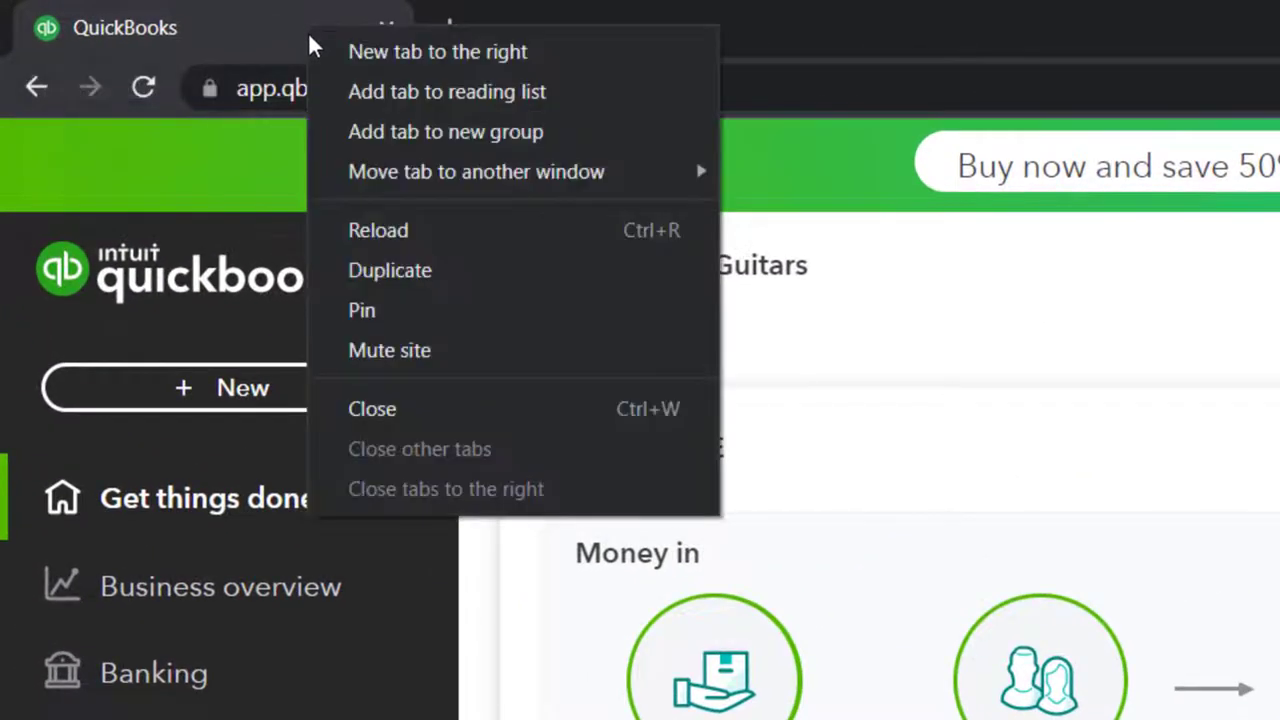
{"action": "left_click", "coordinate": [378, 270]}
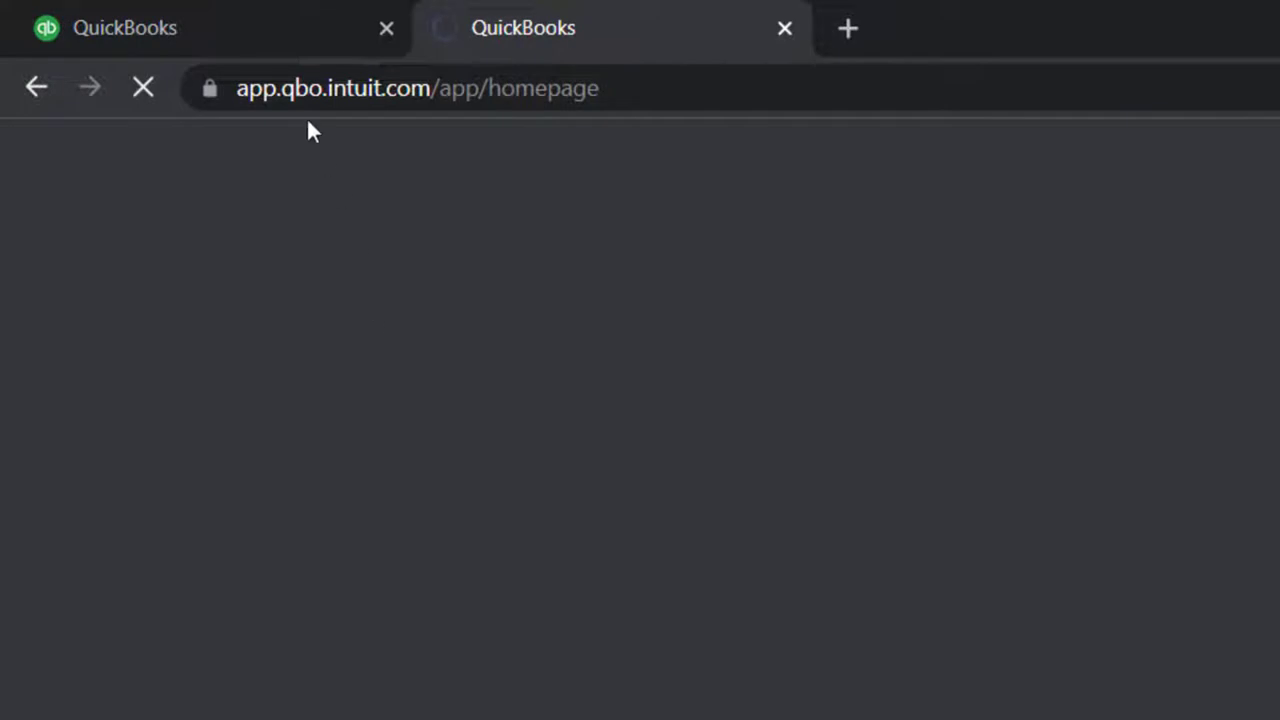
{"action": "left_click", "coordinate": [277, 30]}
{"action": "right_click", "coordinate": [277, 30]}
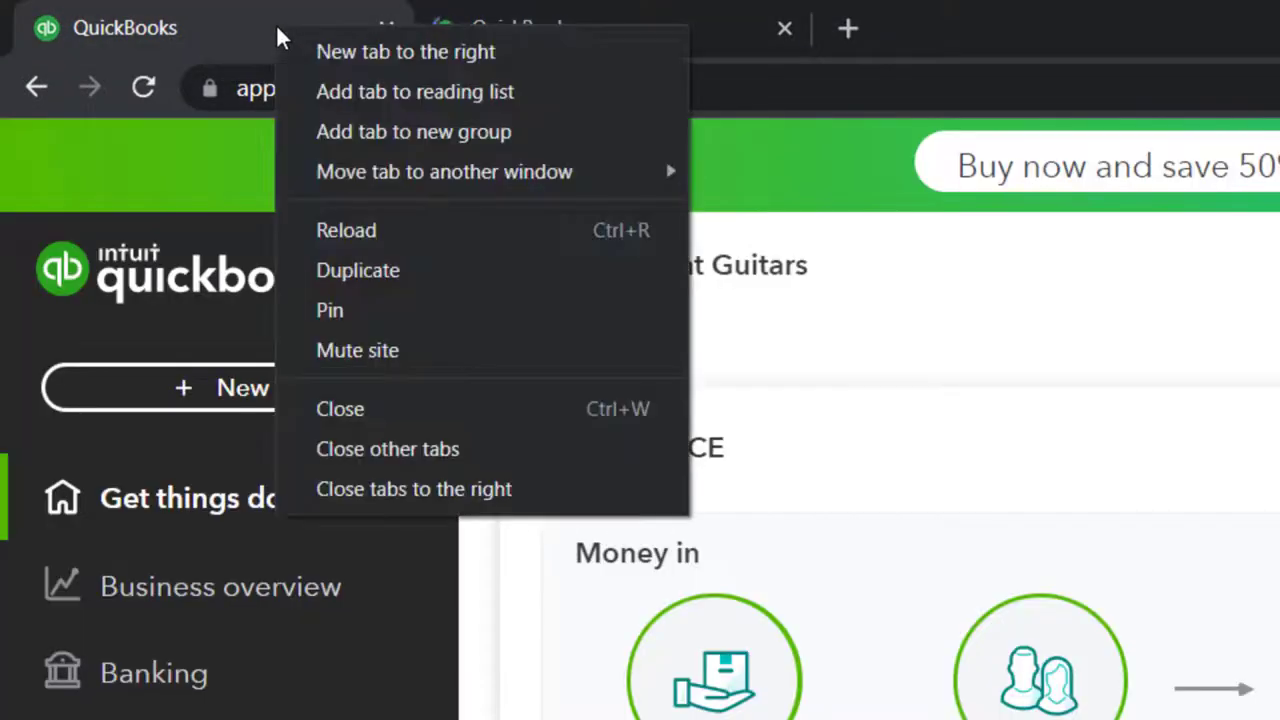
{"action": "left_click", "coordinate": [350, 279]}
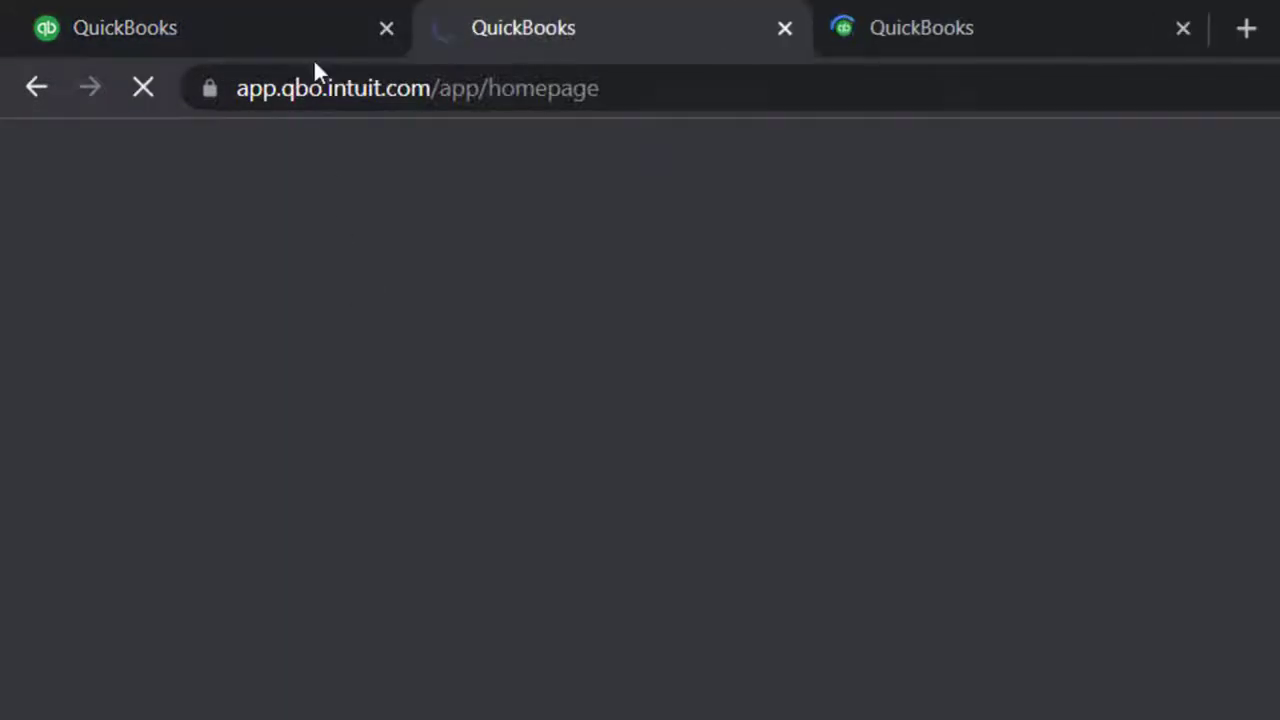
{"action": "left_click", "coordinate": [306, 26]}
{"action": "right_click", "coordinate": [306, 24]}
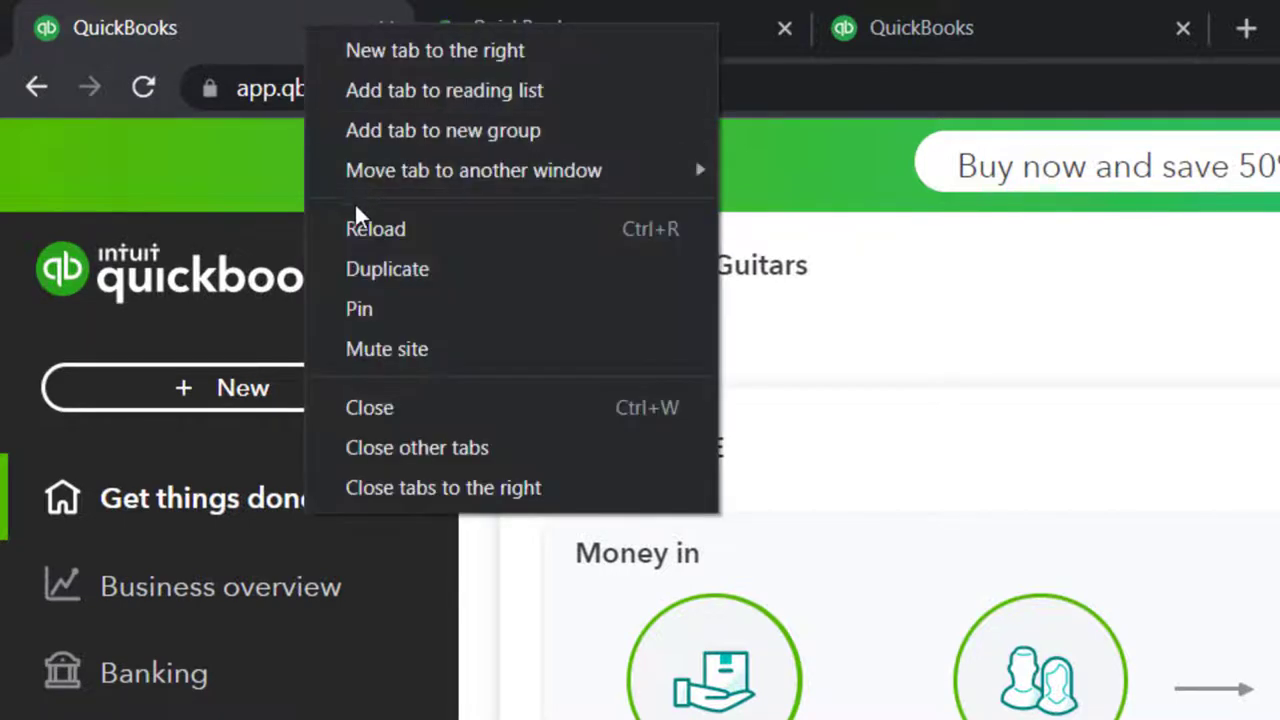
{"action": "left_click", "coordinate": [369, 270]}
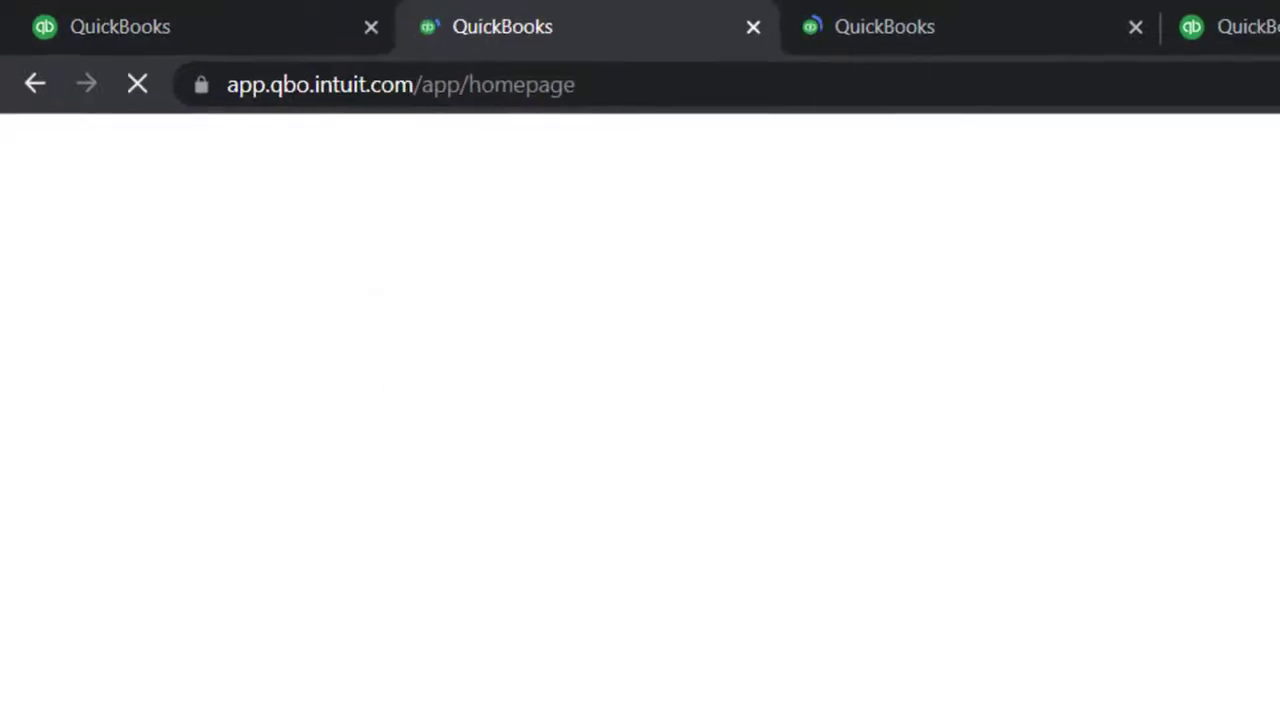
Switch to Edge to view the sample company's Reports page, and return to Get Great Guitars in Chrome.
{"action": "left_click", "coordinate": [224, 704]}
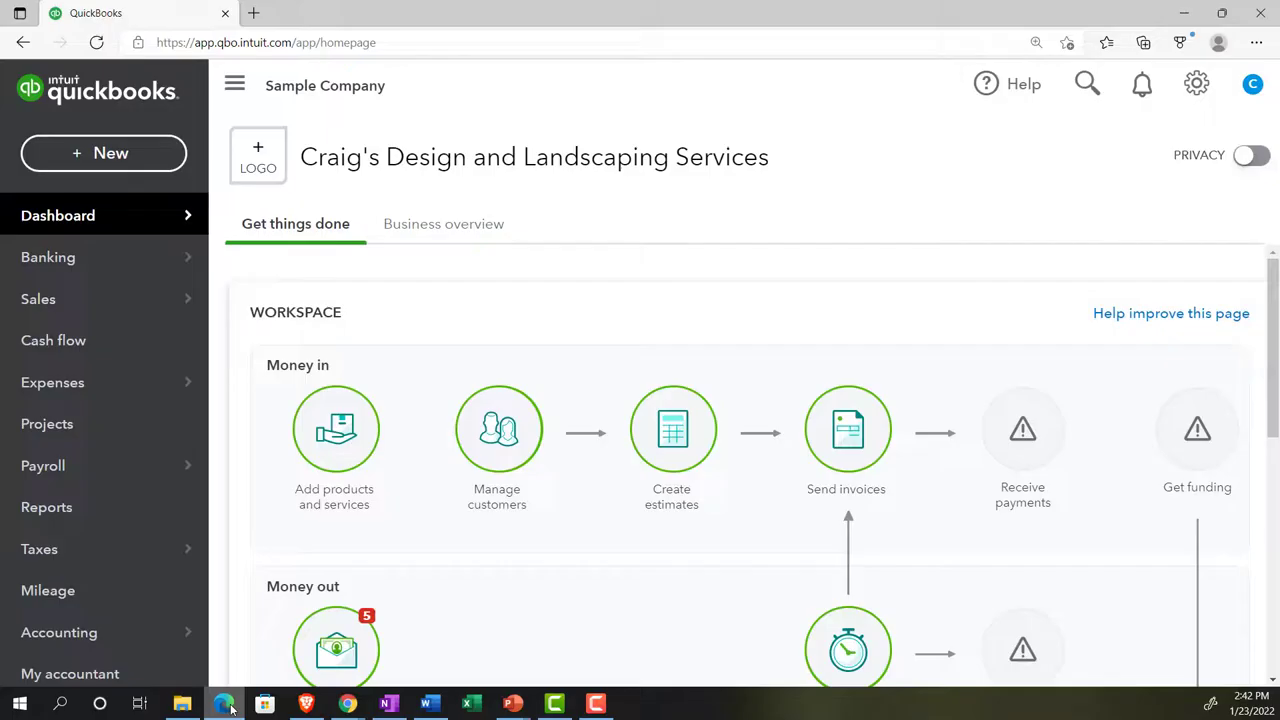
{"action": "left_click", "coordinate": [90, 509]}
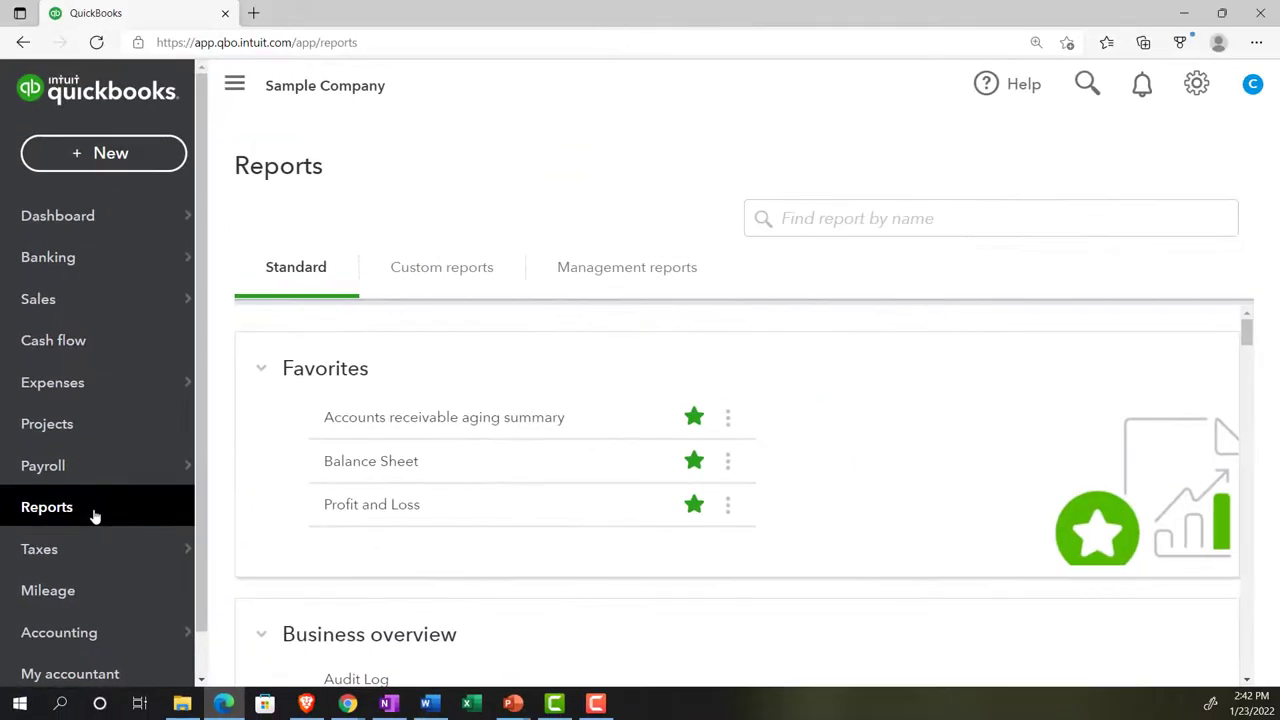
{"action": "left_click", "coordinate": [228, 706]}
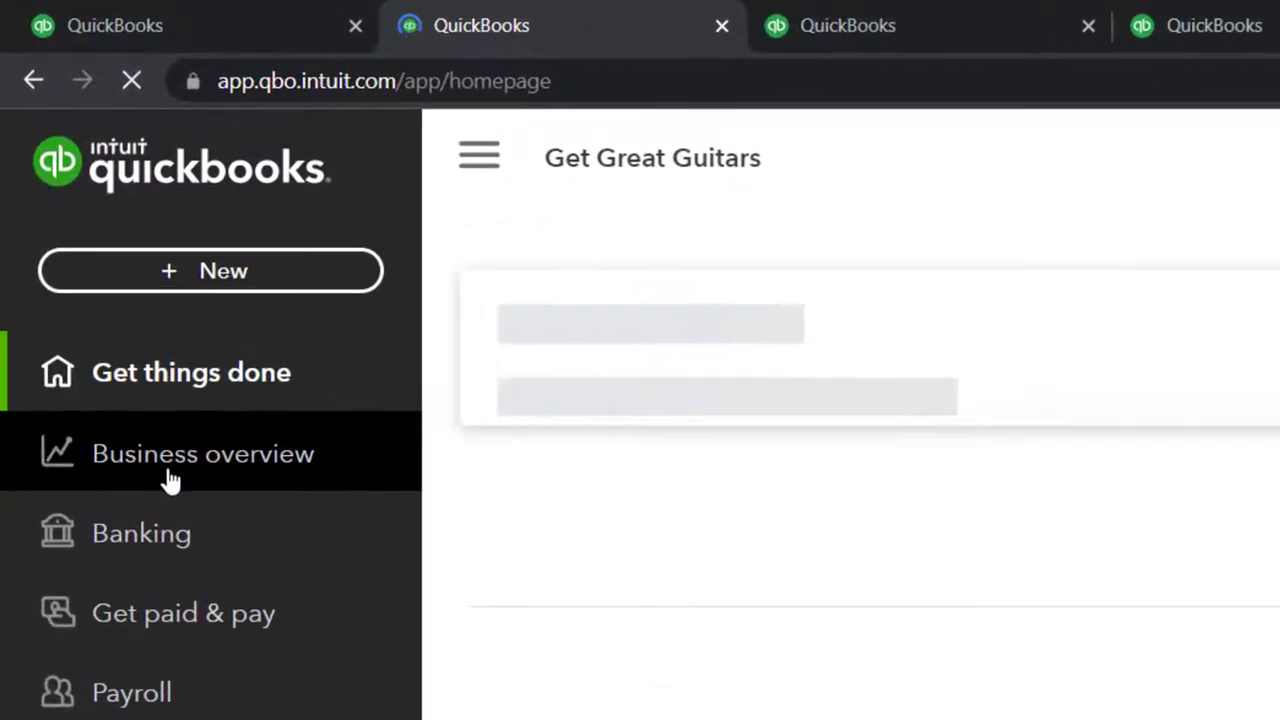
Open the Balance Sheet report from the favorite reports in the second tab and collapse the navigation menu.
{"action": "left_click", "coordinate": [170, 480]}
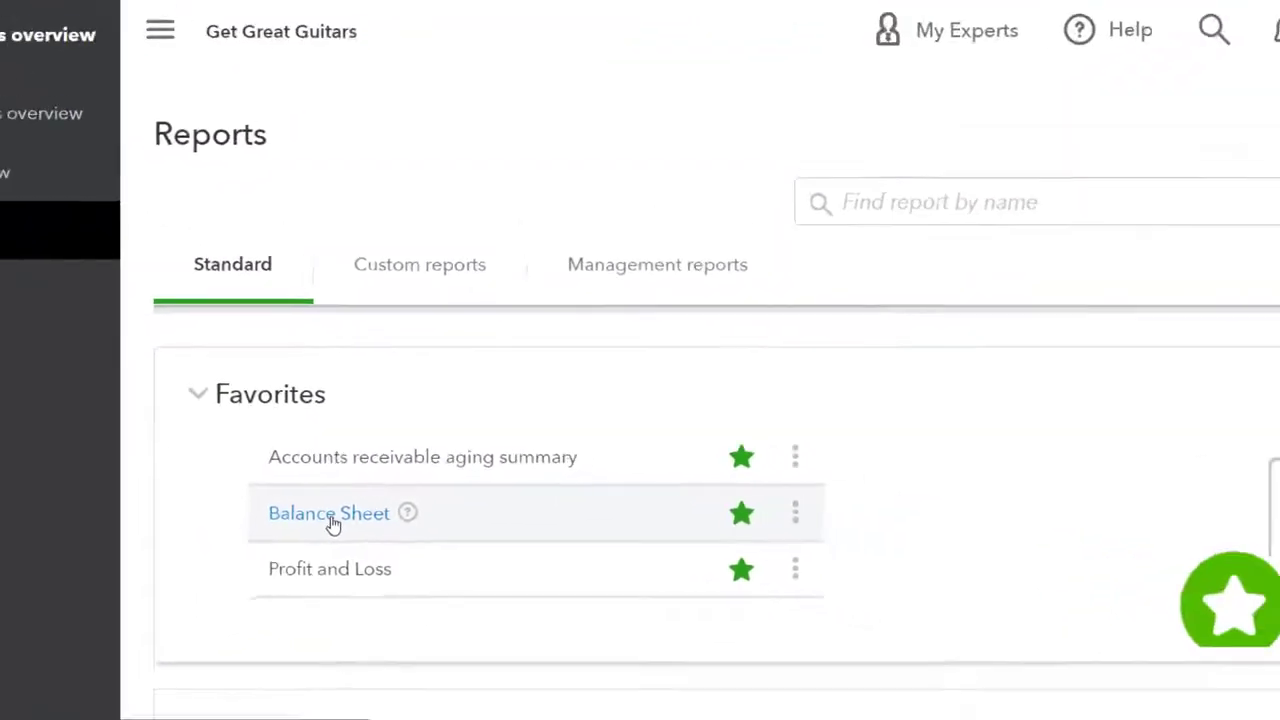
{"action": "left_click", "coordinate": [252, 532]}
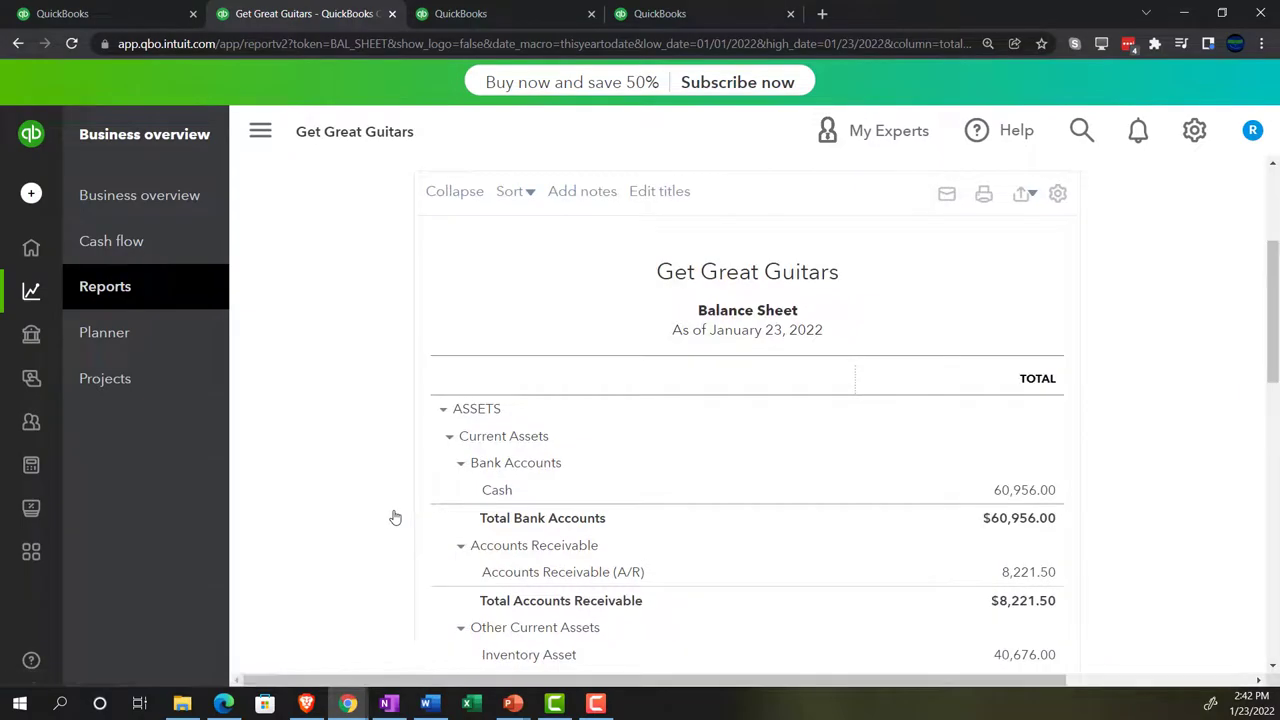
{"action": "left_click", "coordinate": [262, 133]}
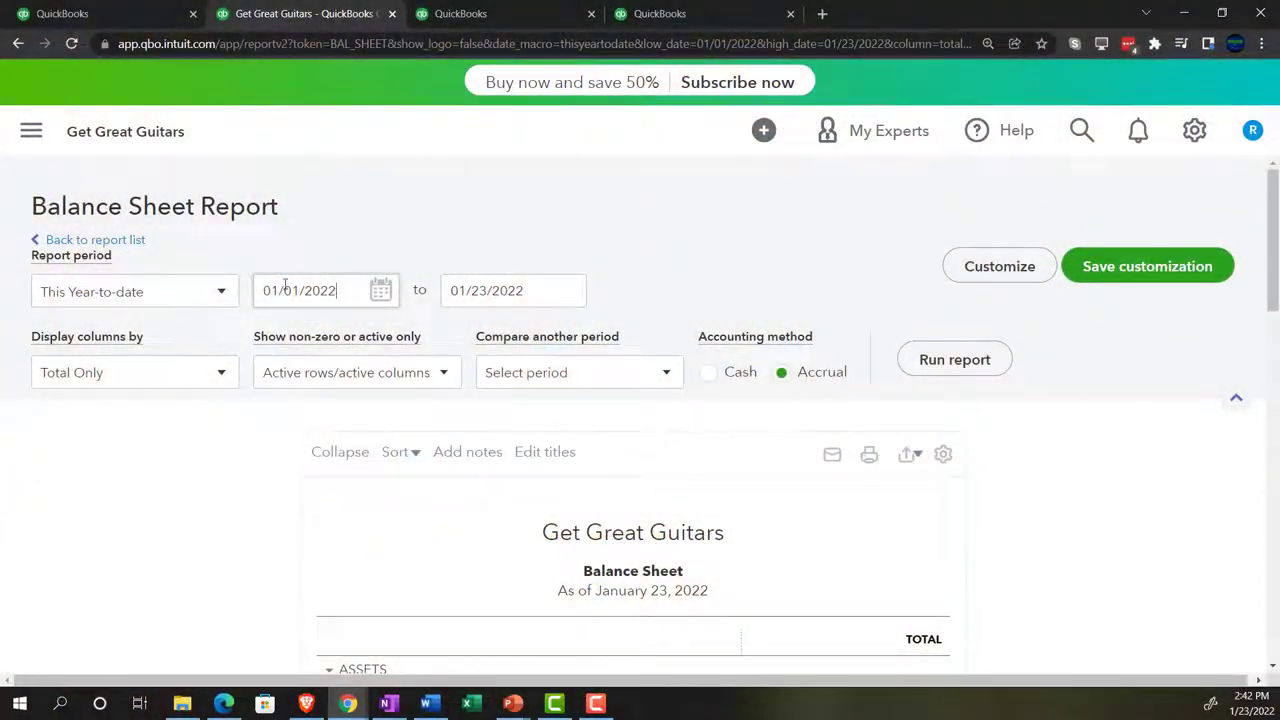
Set the Balance Sheet report period to 01/01/2022 through 12/31/2022 and run the report.
{"action": "left_click", "coordinate": [286, 289]}
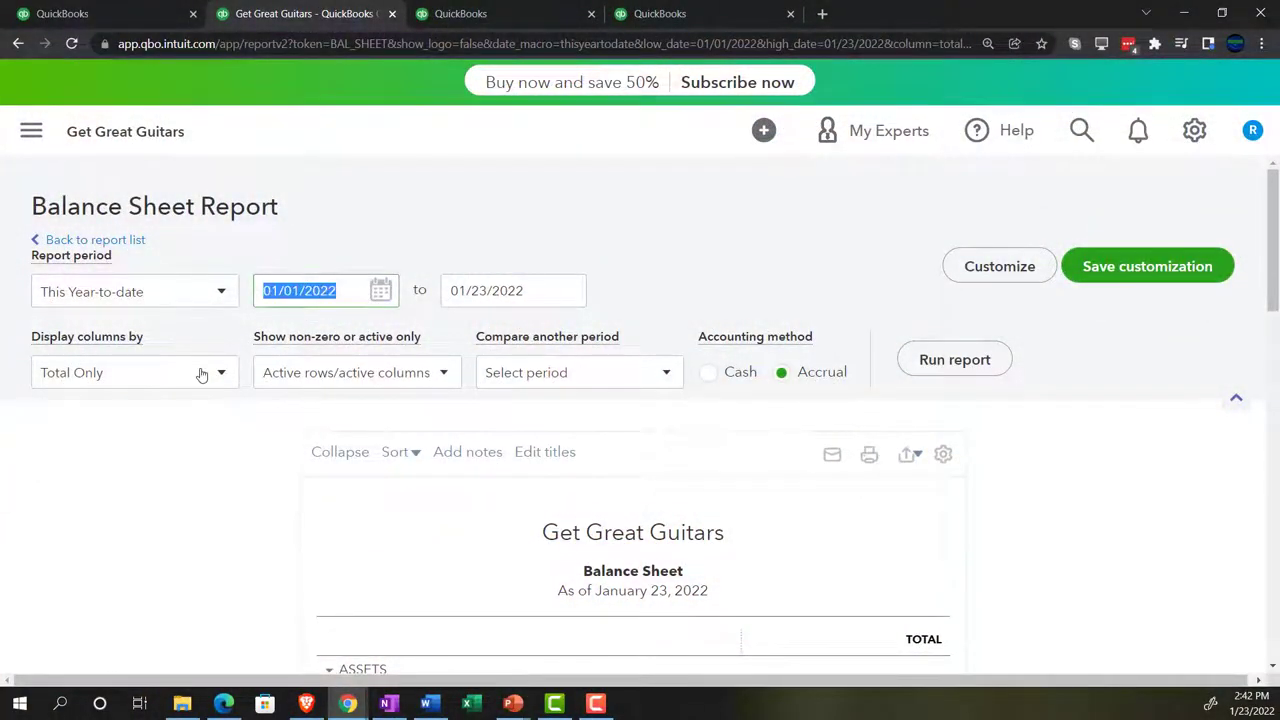
{"action": "type", "text": "01"}
{"action": "type", "text": "022"}
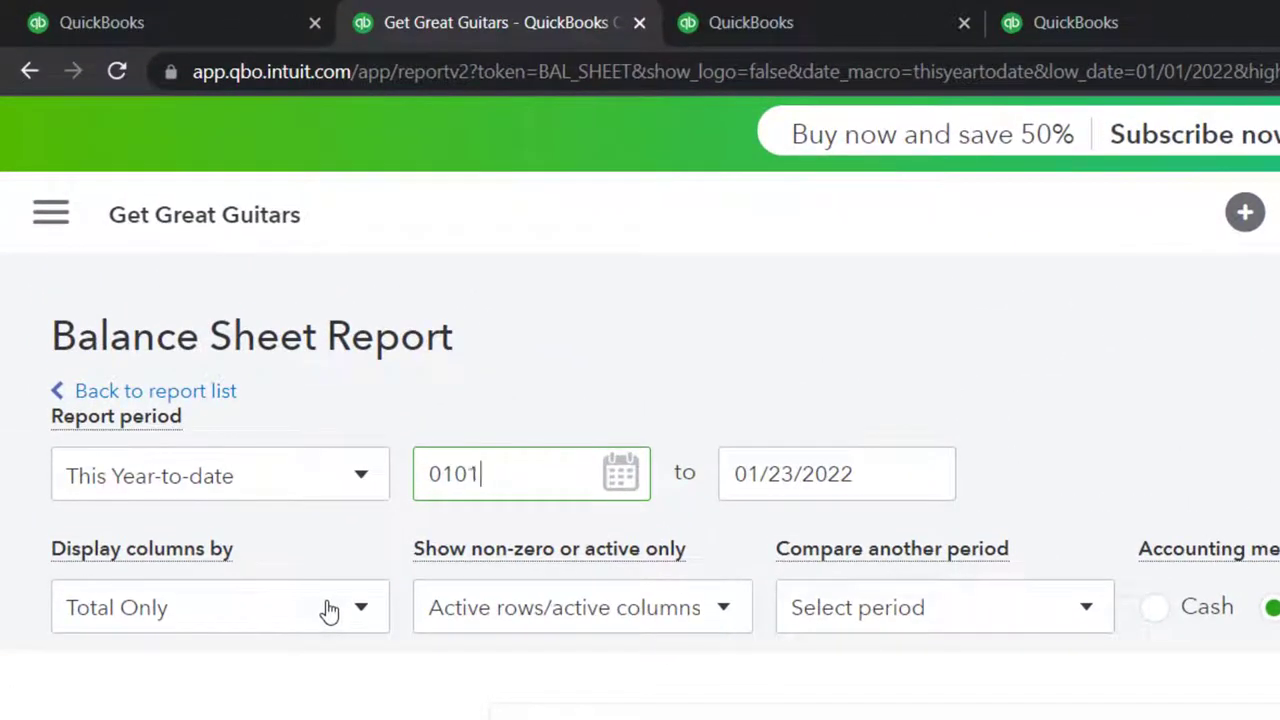
{"action": "key", "text": "Tab"}
{"action": "type", "text": "123122"}
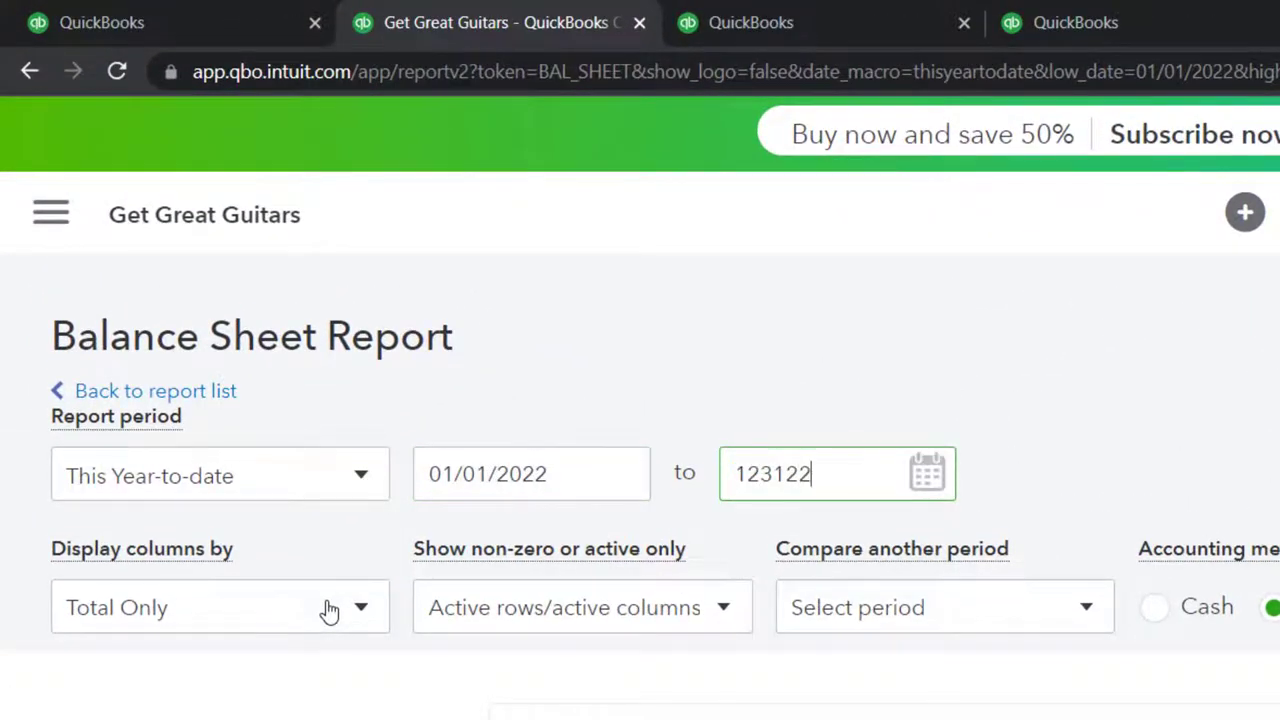
{"action": "key", "text": "Tab"}
{"action": "left_click", "coordinate": [937, 360]}
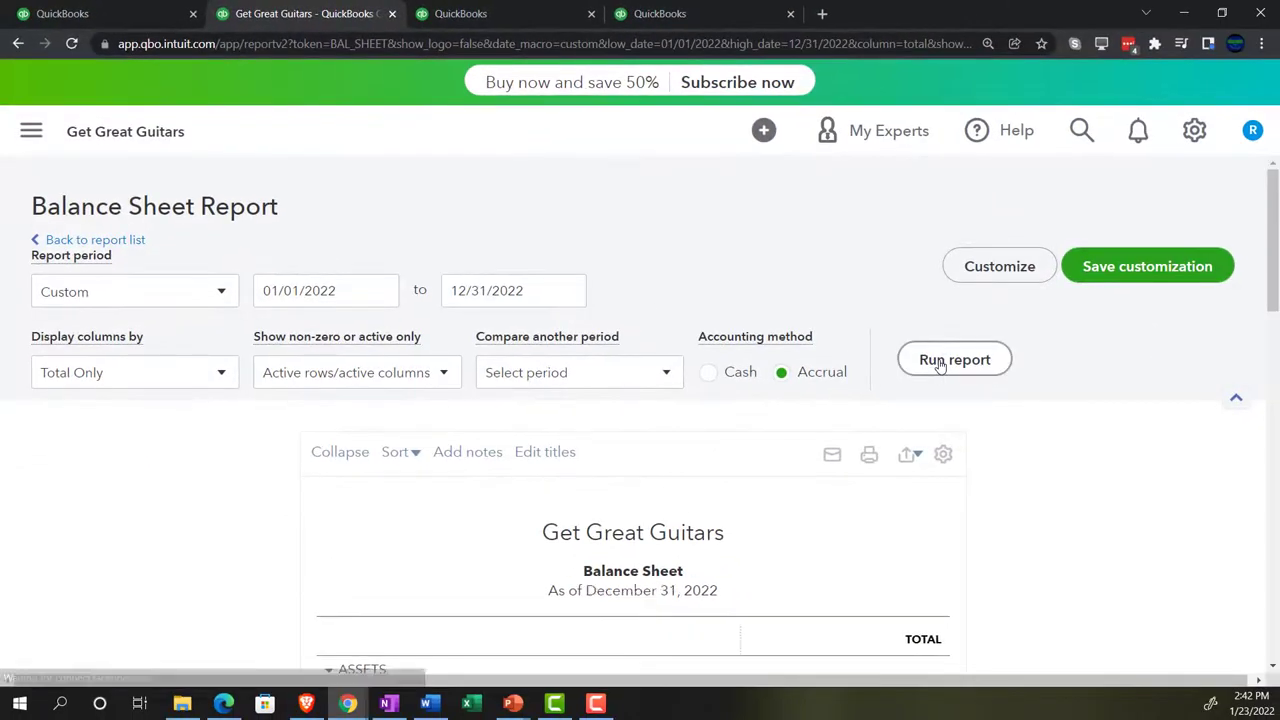
{"action": "scroll", "coordinate": [940, 367], "scroll_direction": "down", "scroll_amount": 3}
Open the Profit and Loss report from the favorite reports in the third tab and collapse the navigation menu.
{"action": "left_click", "coordinate": [492, 14]}
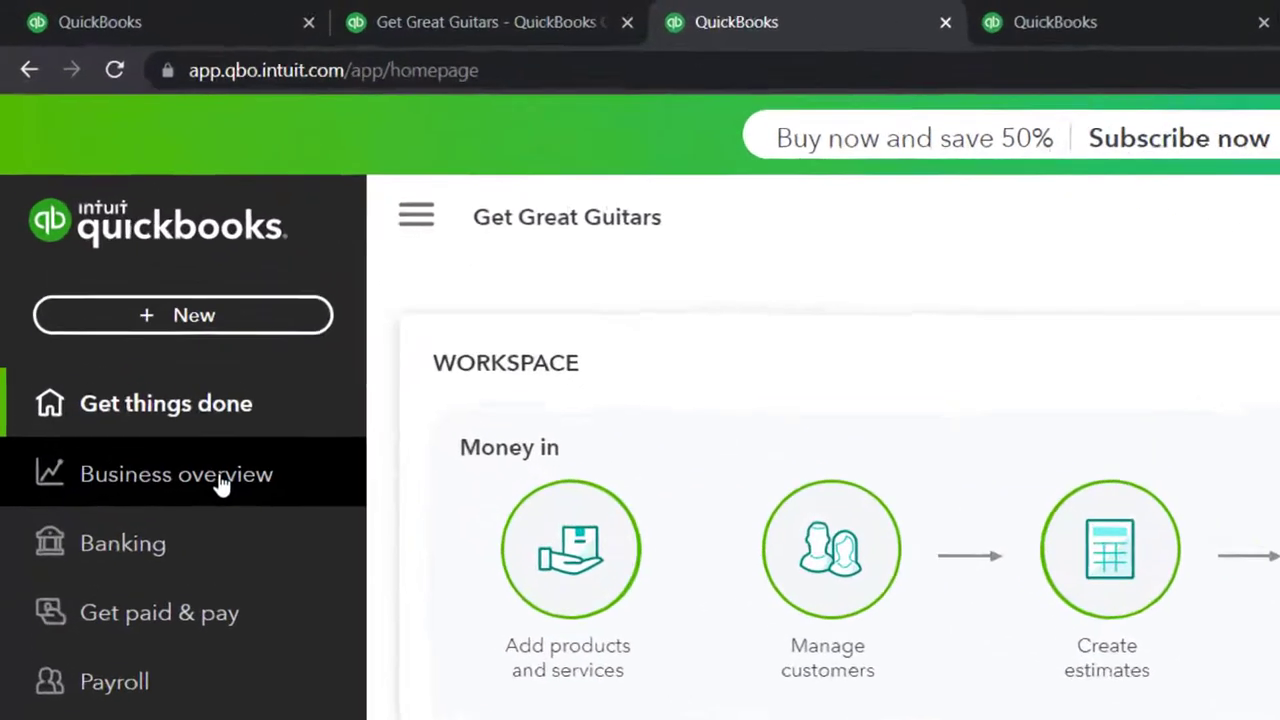
{"action": "left_click", "coordinate": [115, 298]}
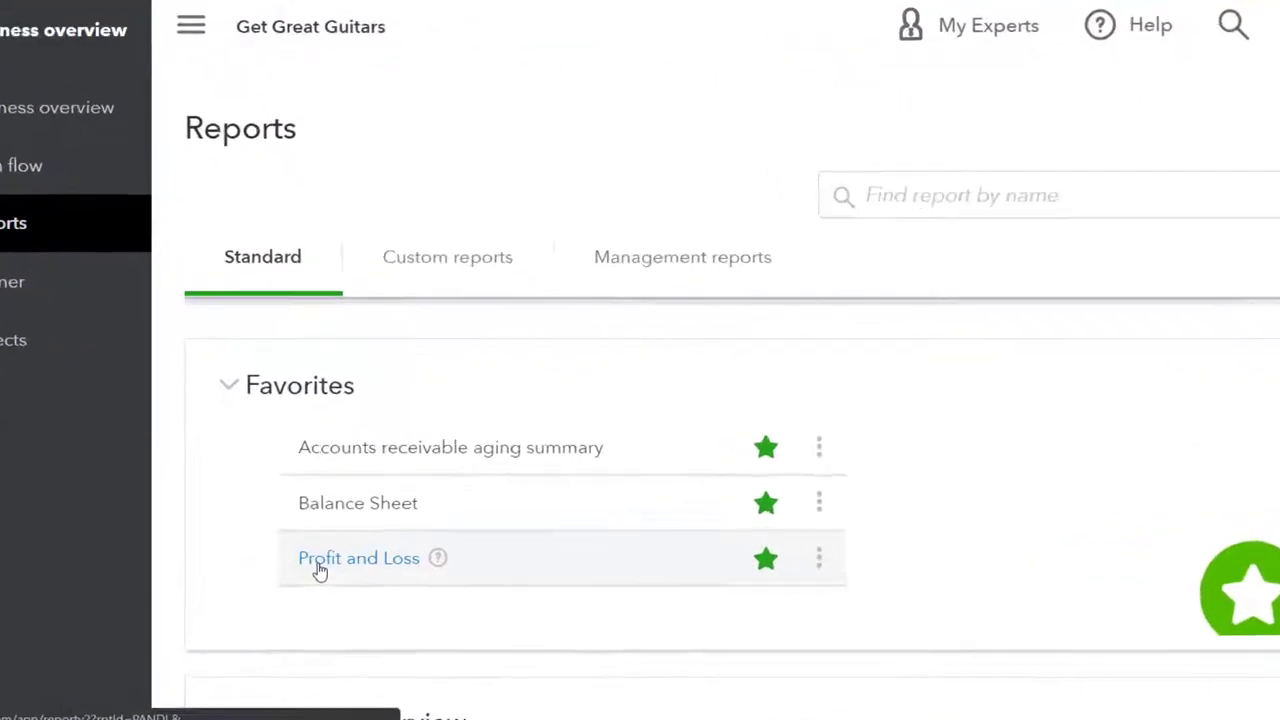
{"action": "left_click", "coordinate": [320, 568]}
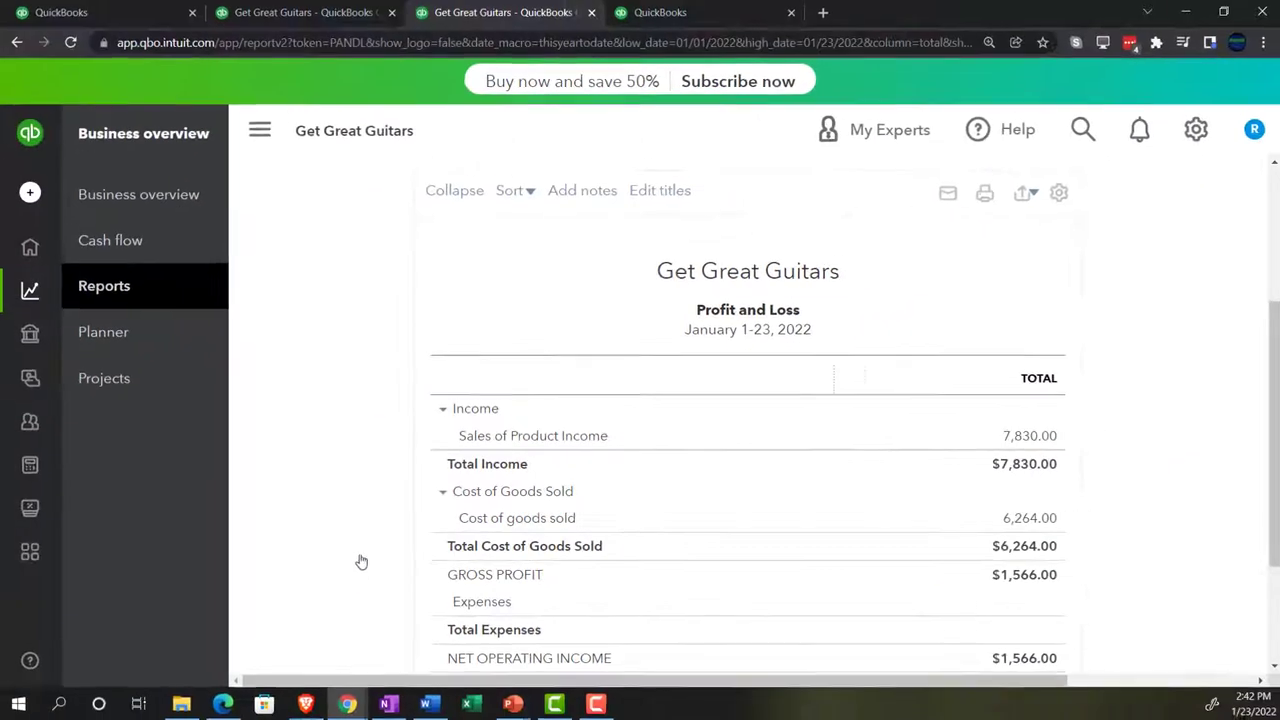
{"action": "left_click", "coordinate": [266, 146]}
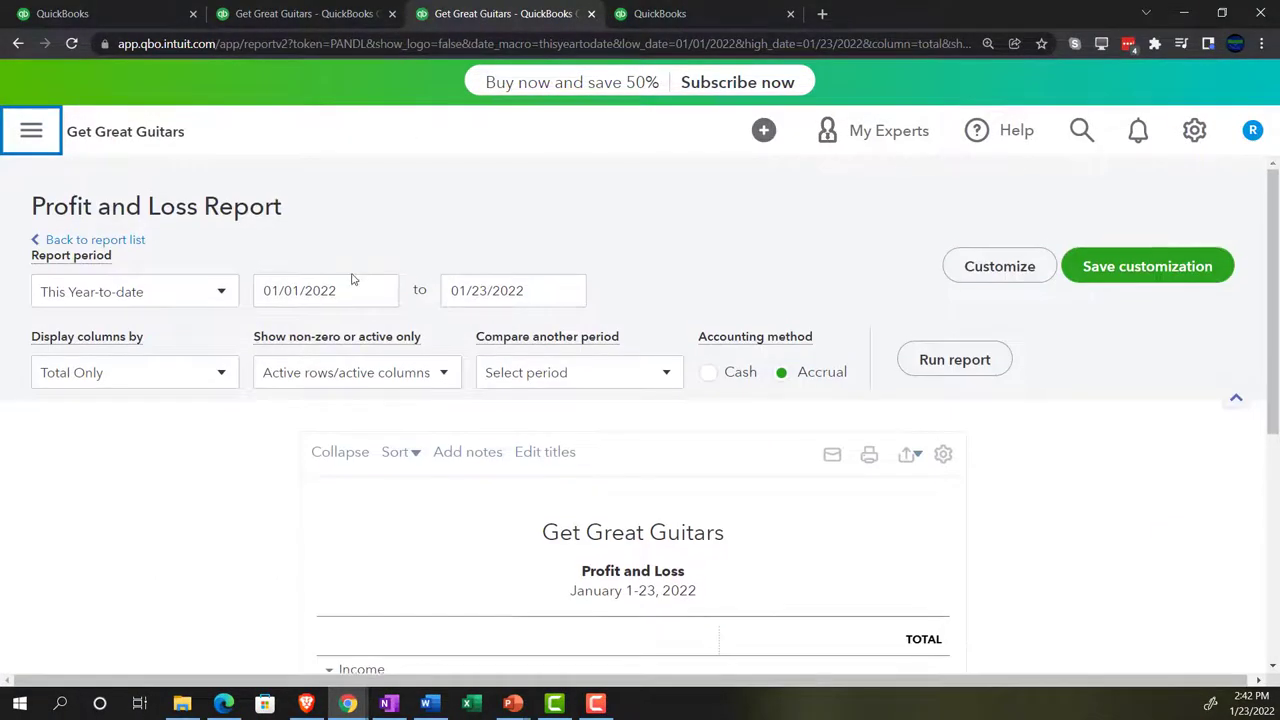
Set the Profit and Loss report period to 01/01/2022 through 12/31/2022 and run the report.
{"action": "left_click_drag", "start_coordinate": [350, 285], "coordinate": [312, 289]}
{"action": "left_click_drag", "start_coordinate": [238, 315], "coordinate": [233, 336]}
{"action": "type", "text": "01"}
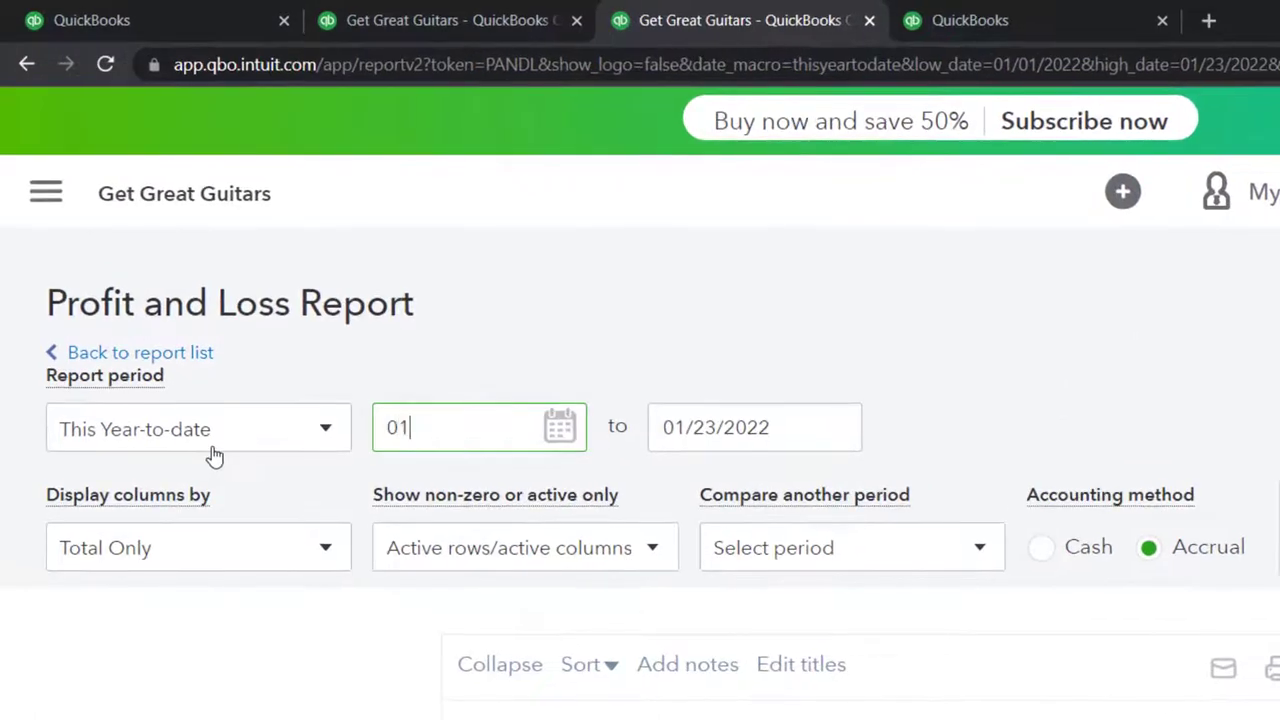
{"action": "type", "text": "/01/2022"}
{"action": "key", "text": "Tab"}
{"action": "type", "text": "12/31/2"}
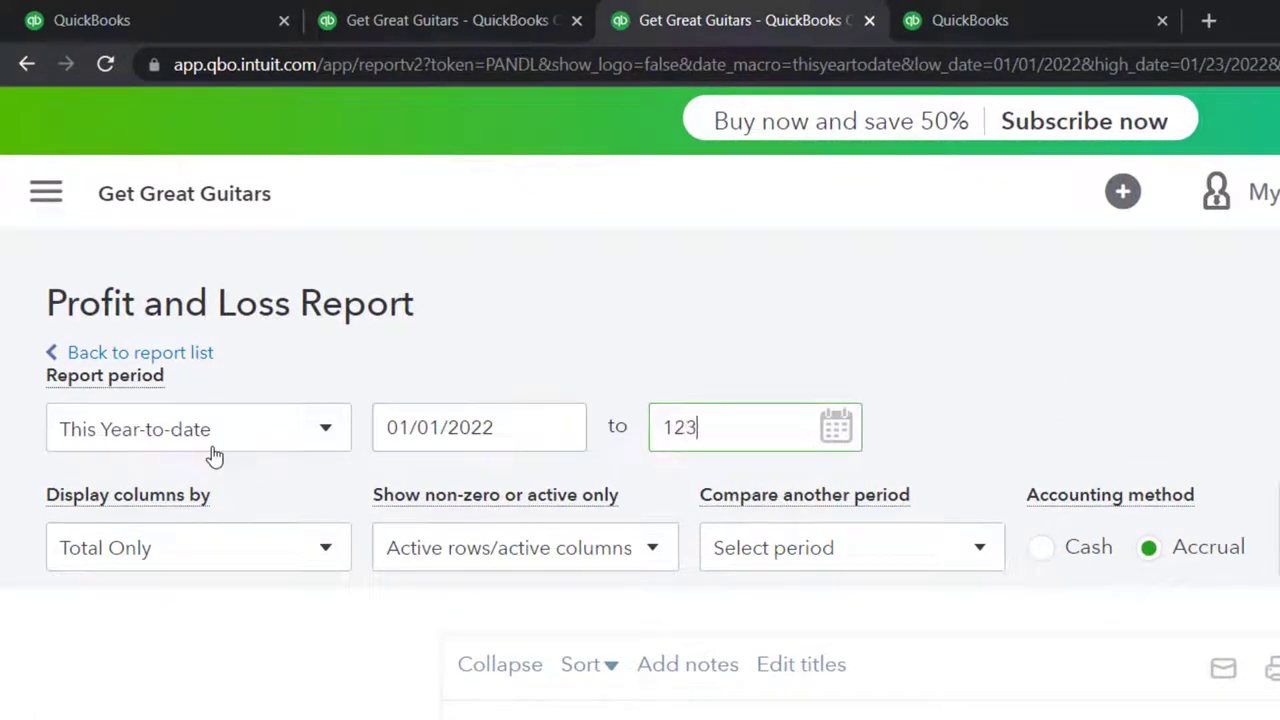
{"action": "type", "text": "022"}
{"action": "key", "text": "Tab"}
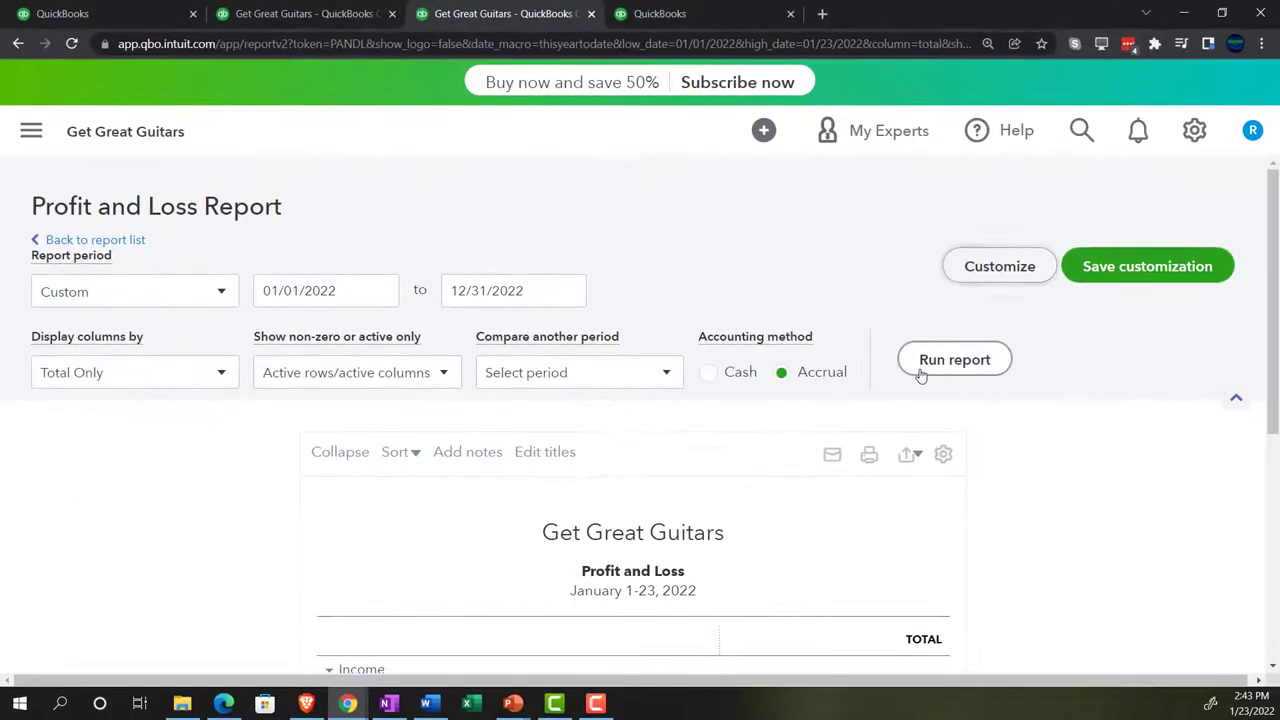
{"action": "left_click", "coordinate": [922, 370]}
{"action": "scroll", "coordinate": [922, 375], "scroll_direction": "down", "scroll_amount": 3}
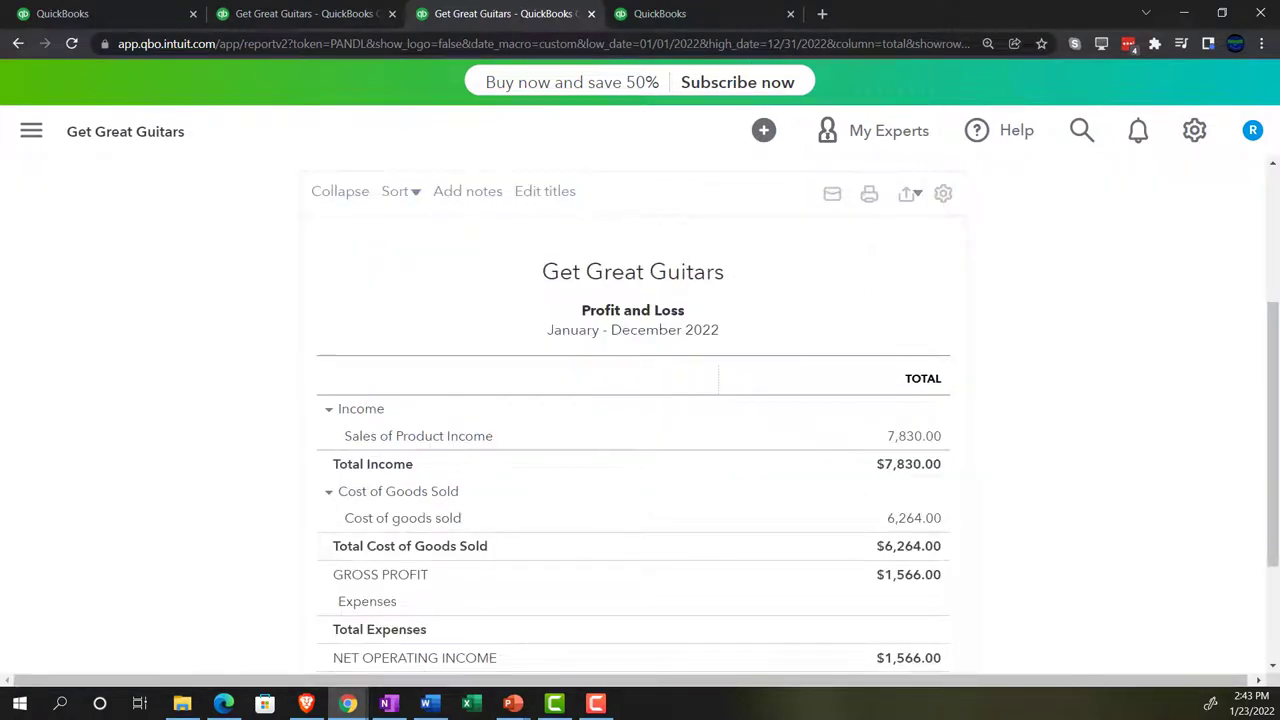
Find the Trial Balance report by searching "tria" in the fourth tab, open it and collapse the navigation menu.
{"action": "left_click", "coordinate": [706, 14]}
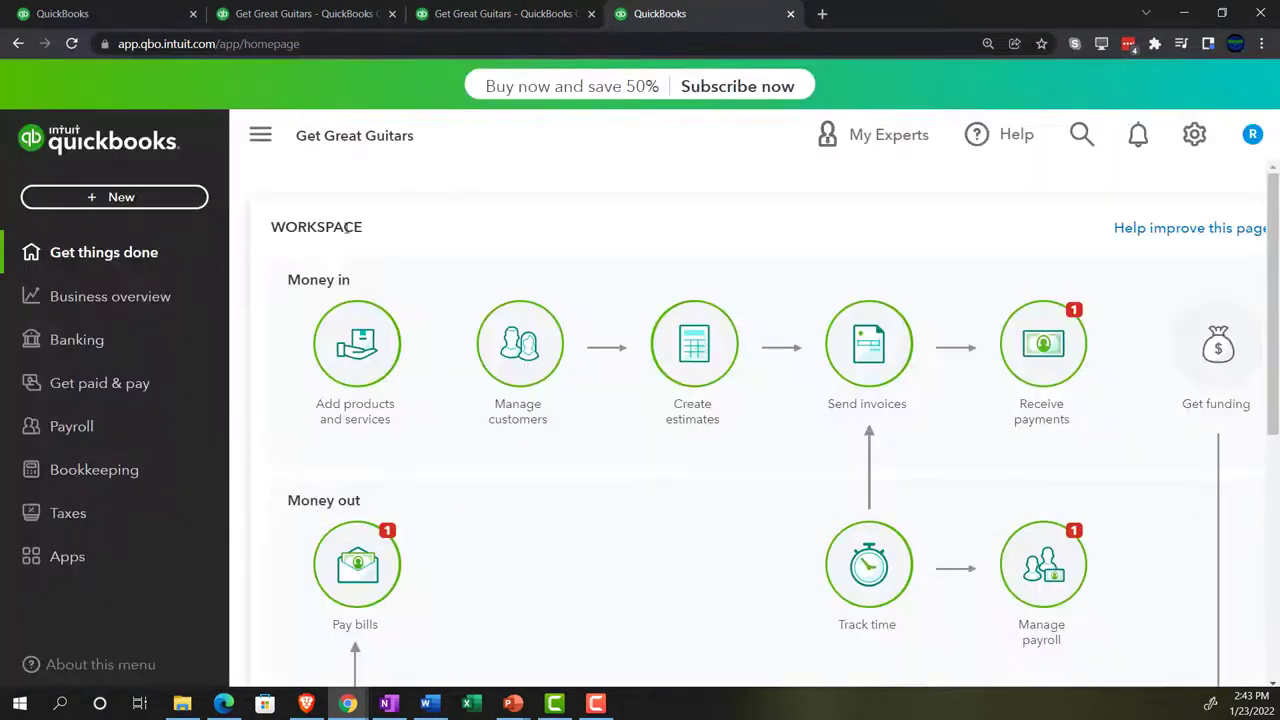
{"action": "left_click", "coordinate": [88, 300]}
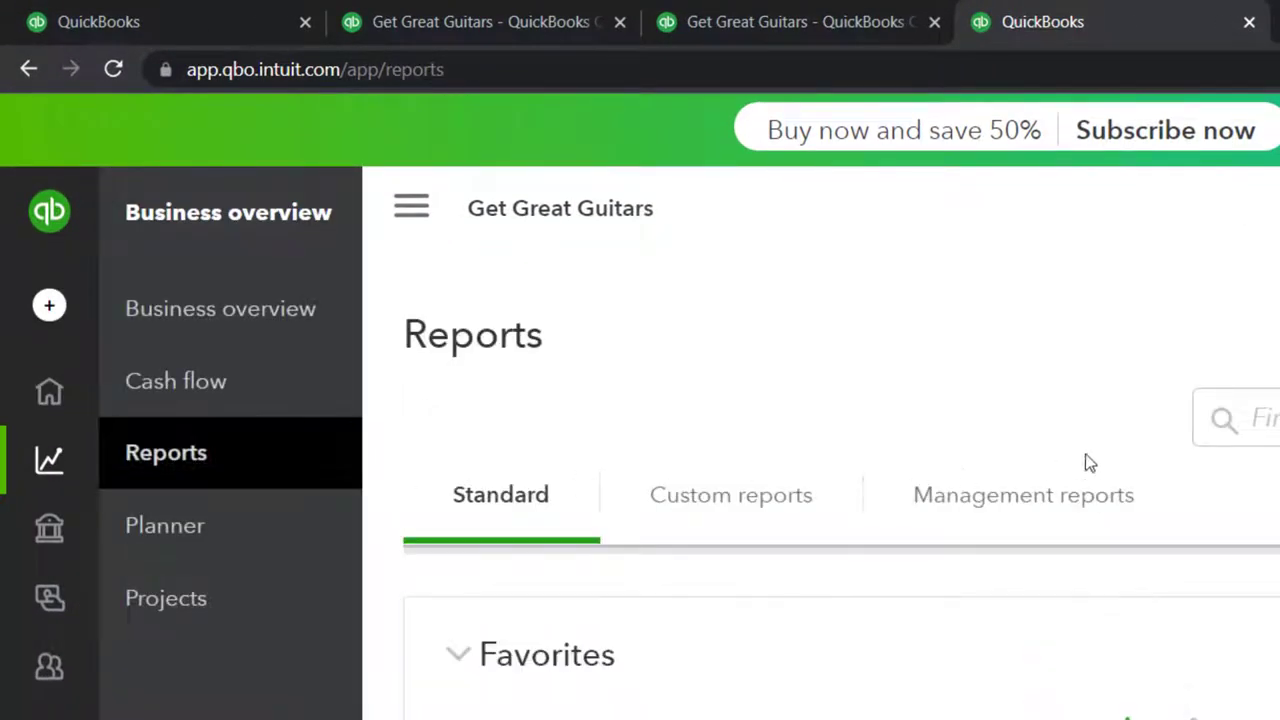
{"action": "left_click", "coordinate": [1235, 420]}
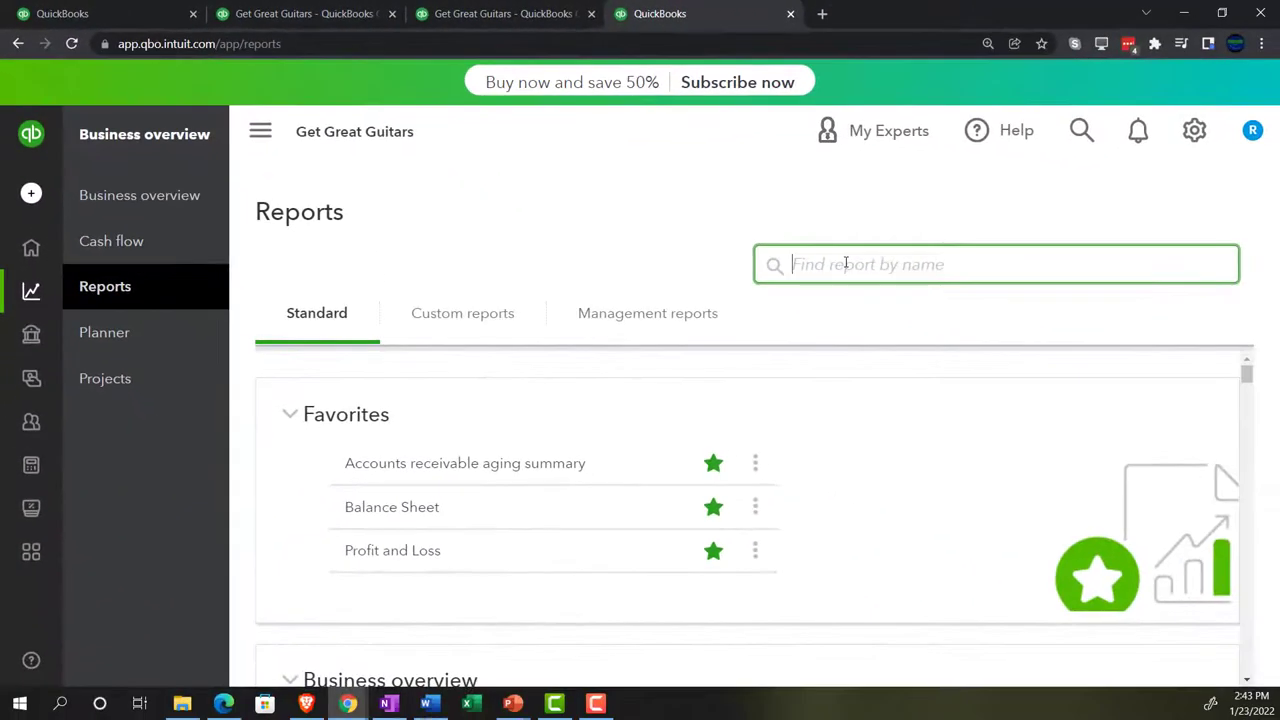
{"action": "type", "text": "tria"}
{"action": "key", "text": "Down"}
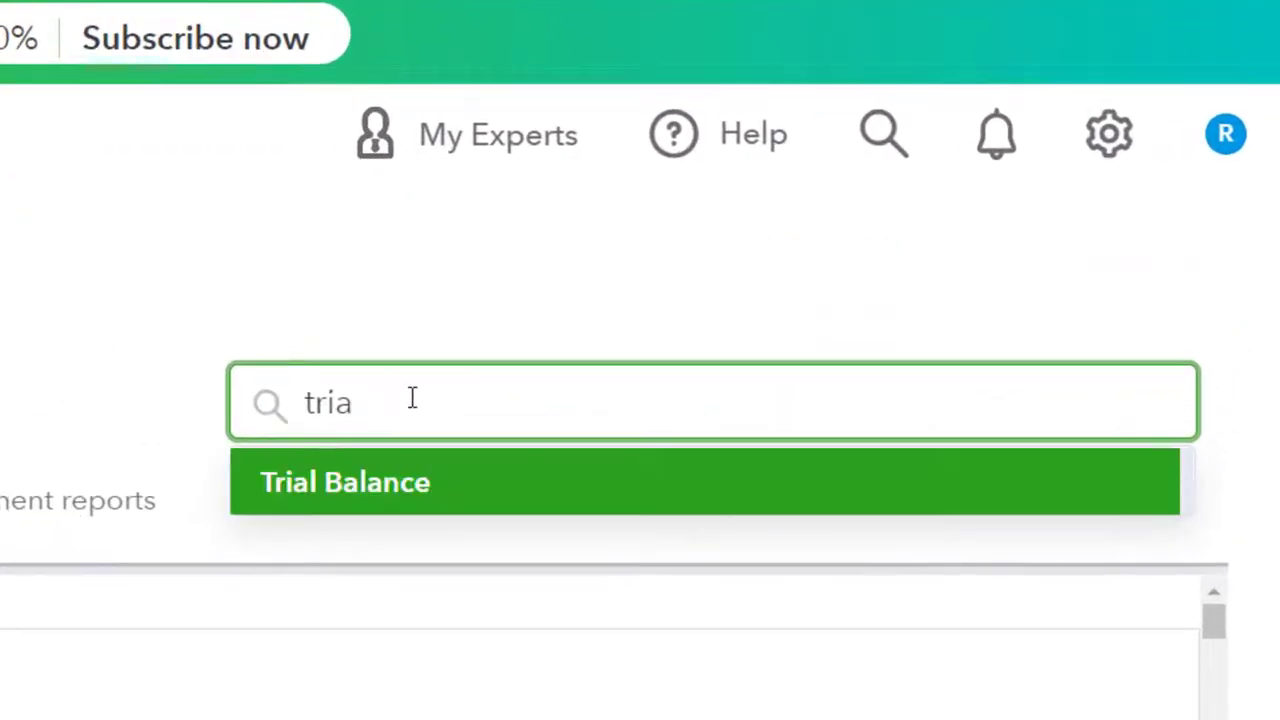
{"action": "key", "text": "Return"}
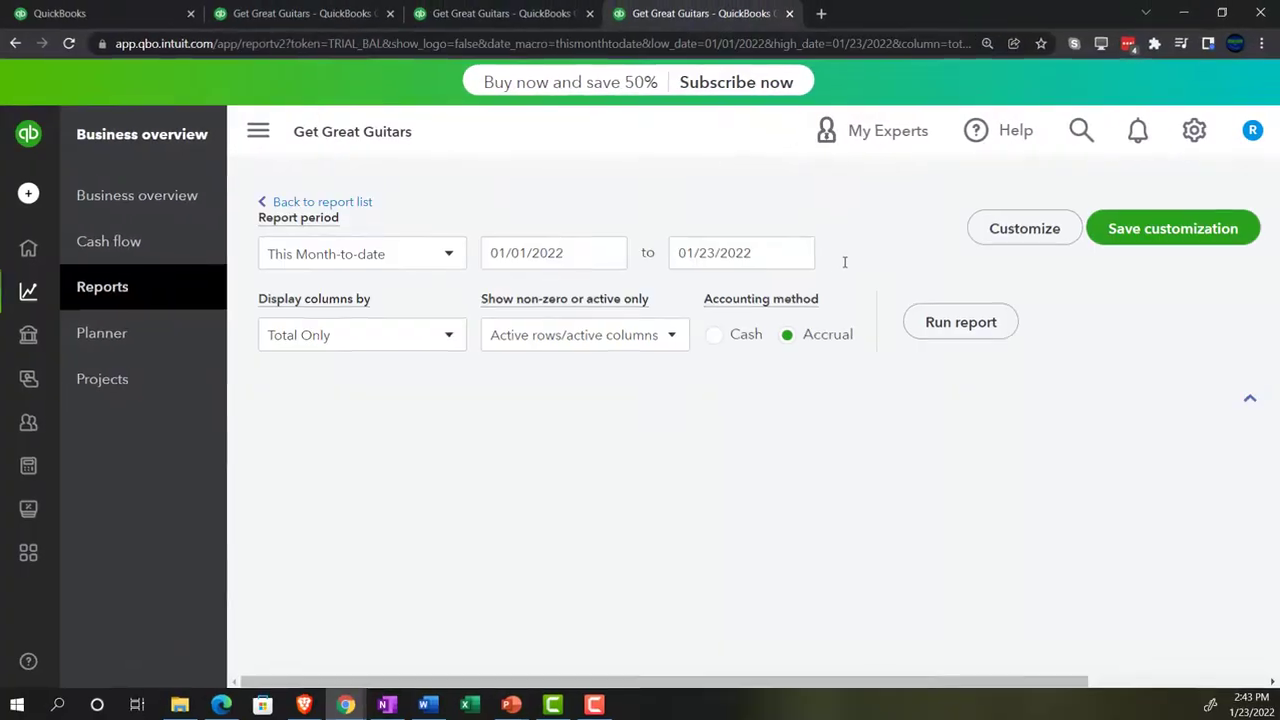
{"action": "scroll", "coordinate": [830, 278], "scroll_direction": "down", "scroll_amount": 3}
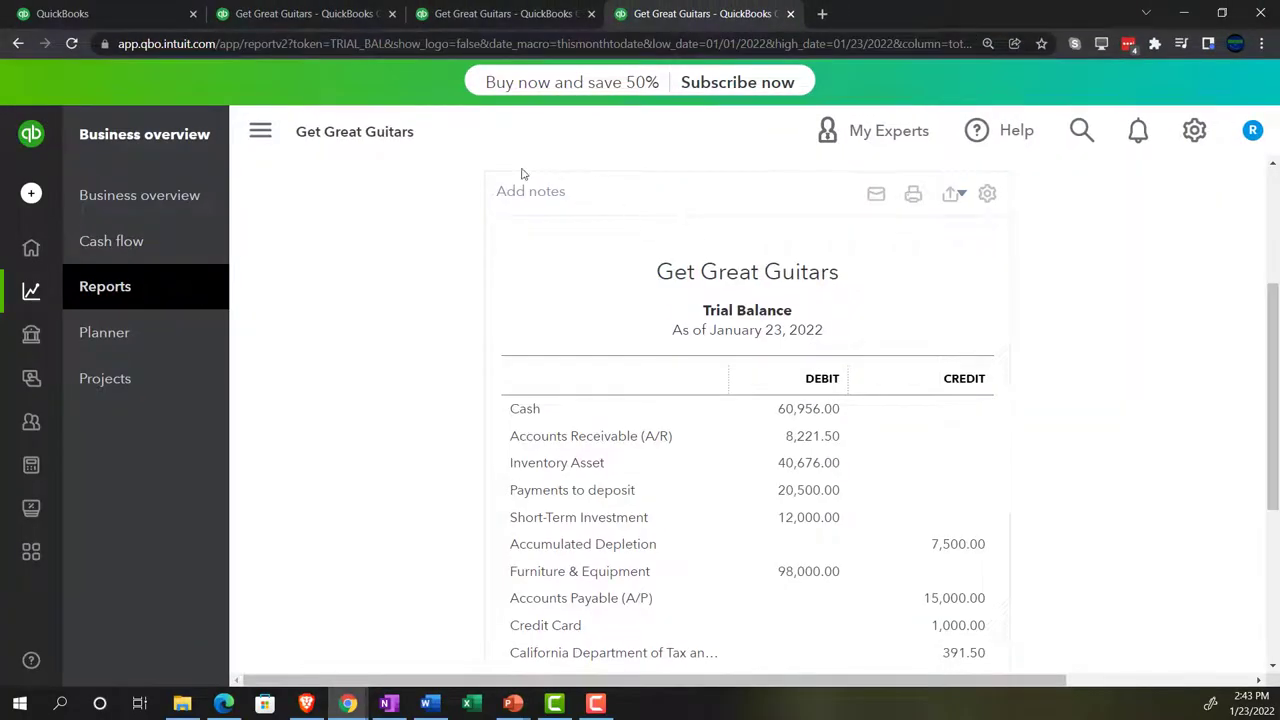
{"action": "left_click", "coordinate": [263, 133]}
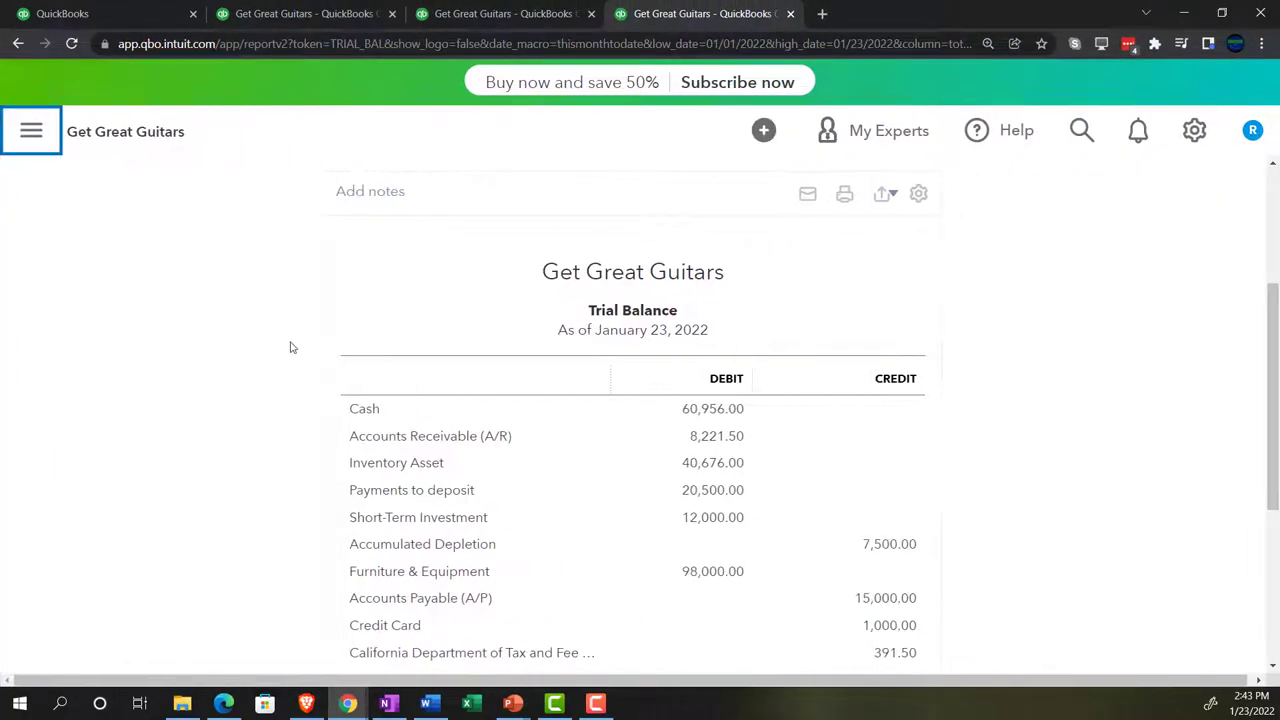
{"action": "scroll", "coordinate": [289, 346], "scroll_direction": "up", "scroll_amount": 3}
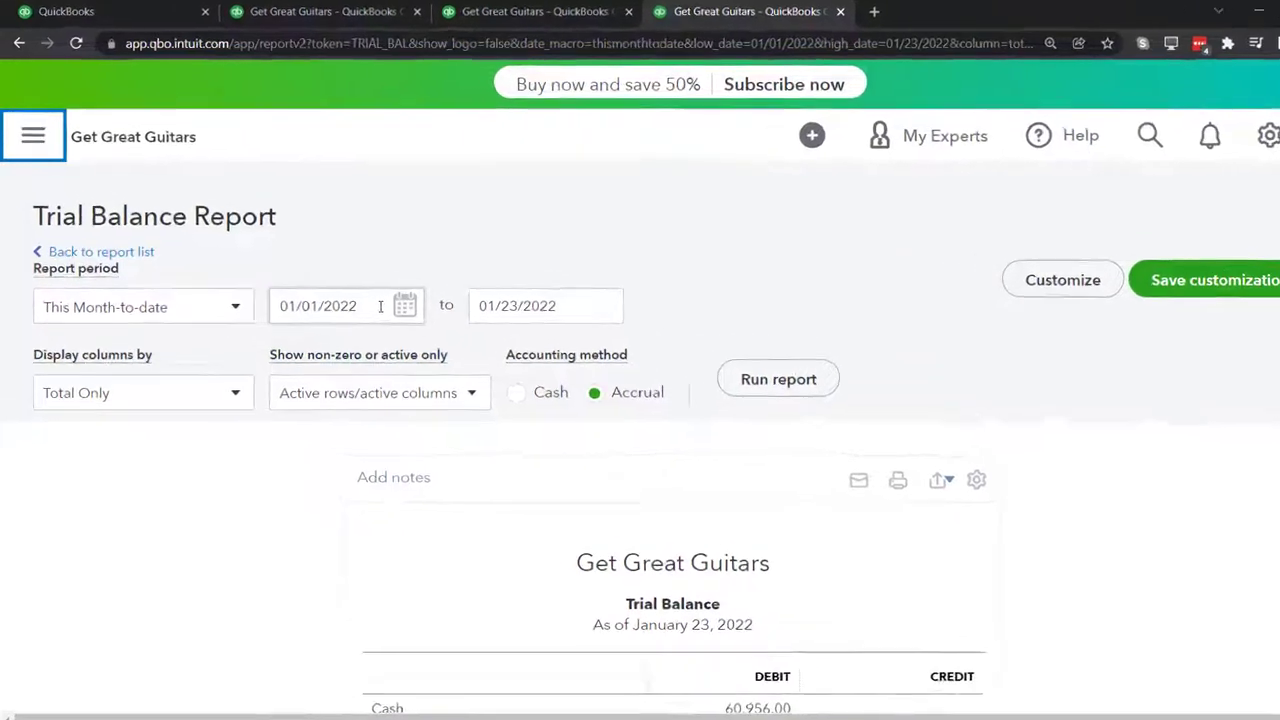
Set the Trial Balance report period to 01/01/2022 through 12/31/2022 and run the report.
{"action": "left_click_drag", "start_coordinate": [336, 291], "coordinate": [258, 191]}
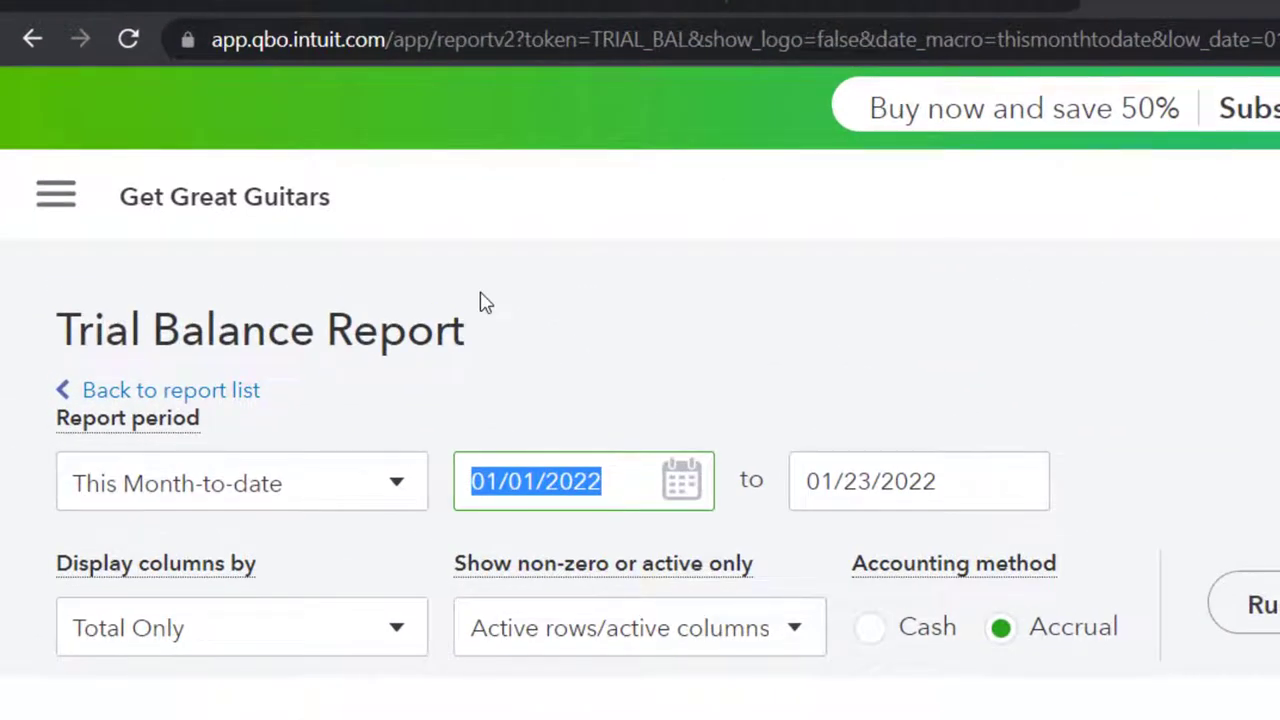
{"action": "type", "text": "010122"}
{"action": "key", "text": "Tab"}
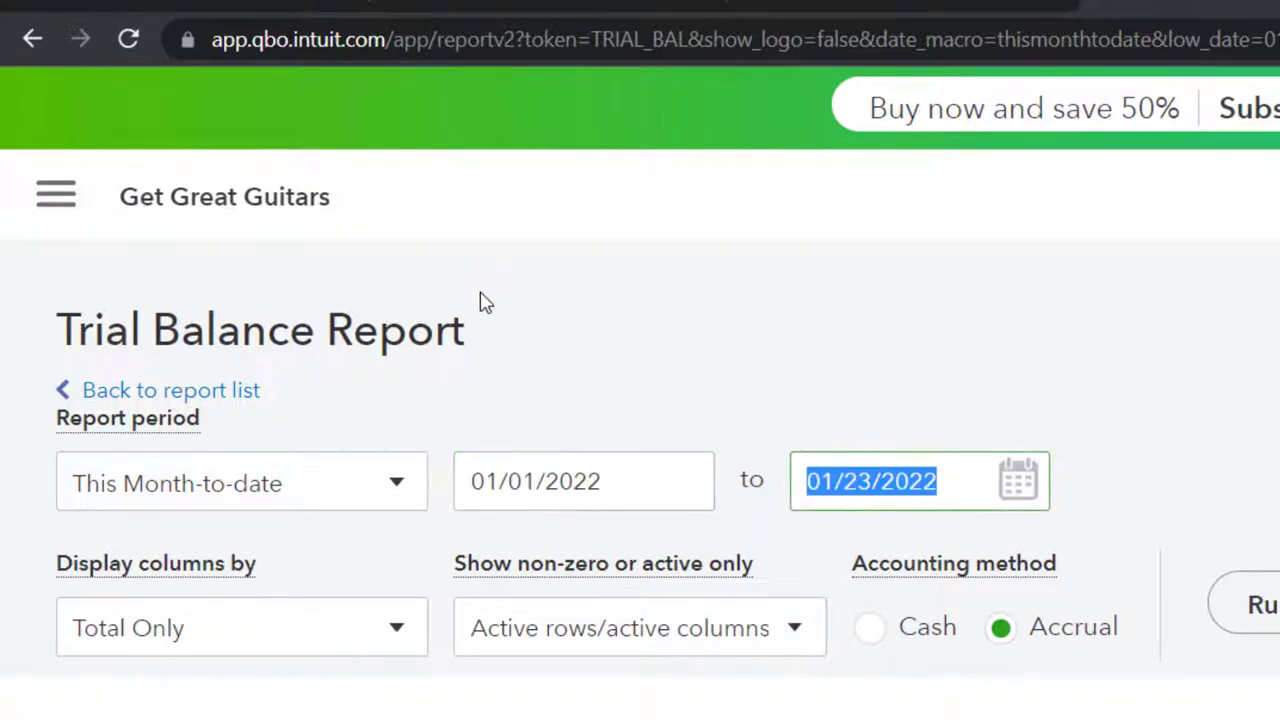
{"action": "type", "text": "123122"}
{"action": "key", "text": "Tab"}
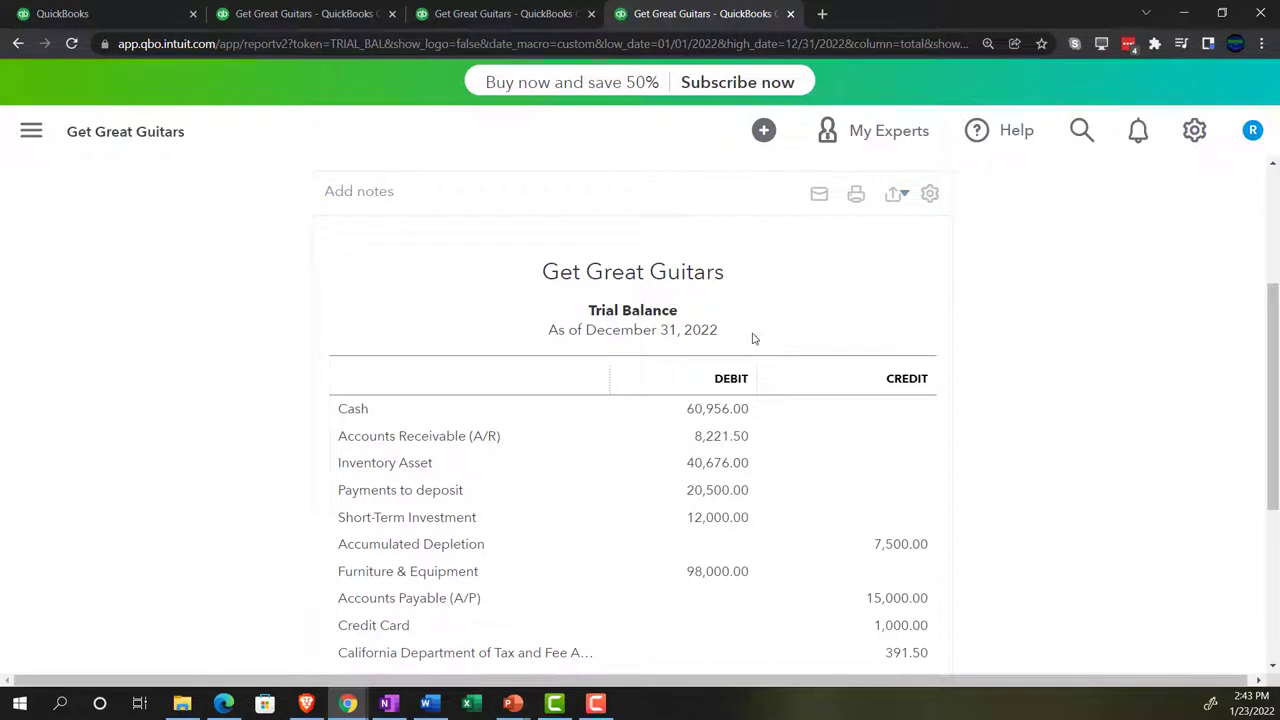
Return to the home page in the first browser tab and start a new sales receipt.
{"action": "left_click", "coordinate": [142, 21]}
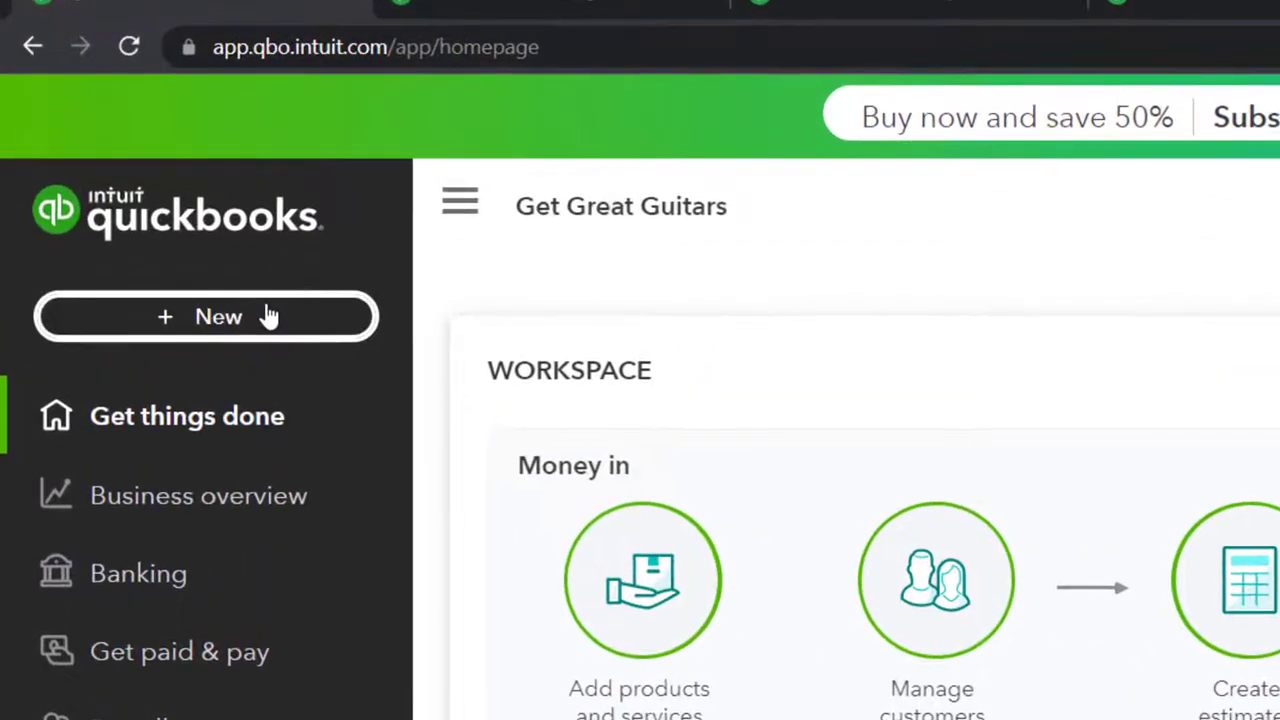
{"action": "left_click", "coordinate": [268, 316]}
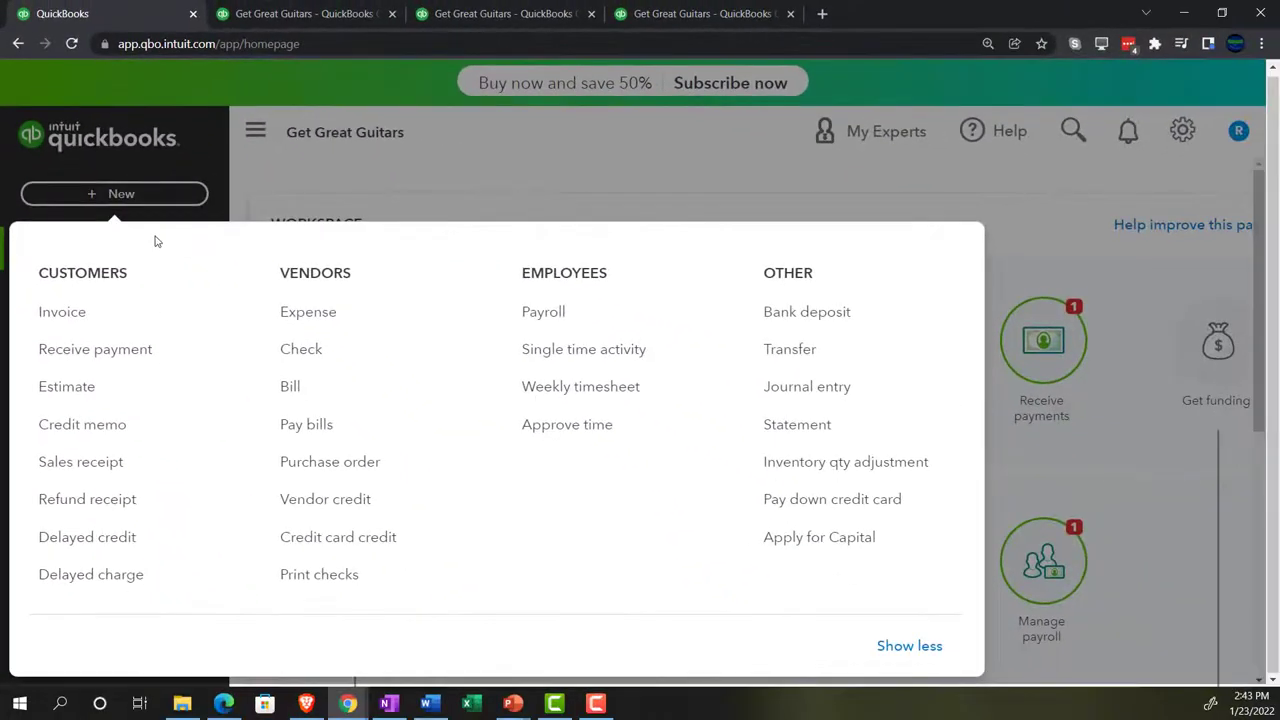
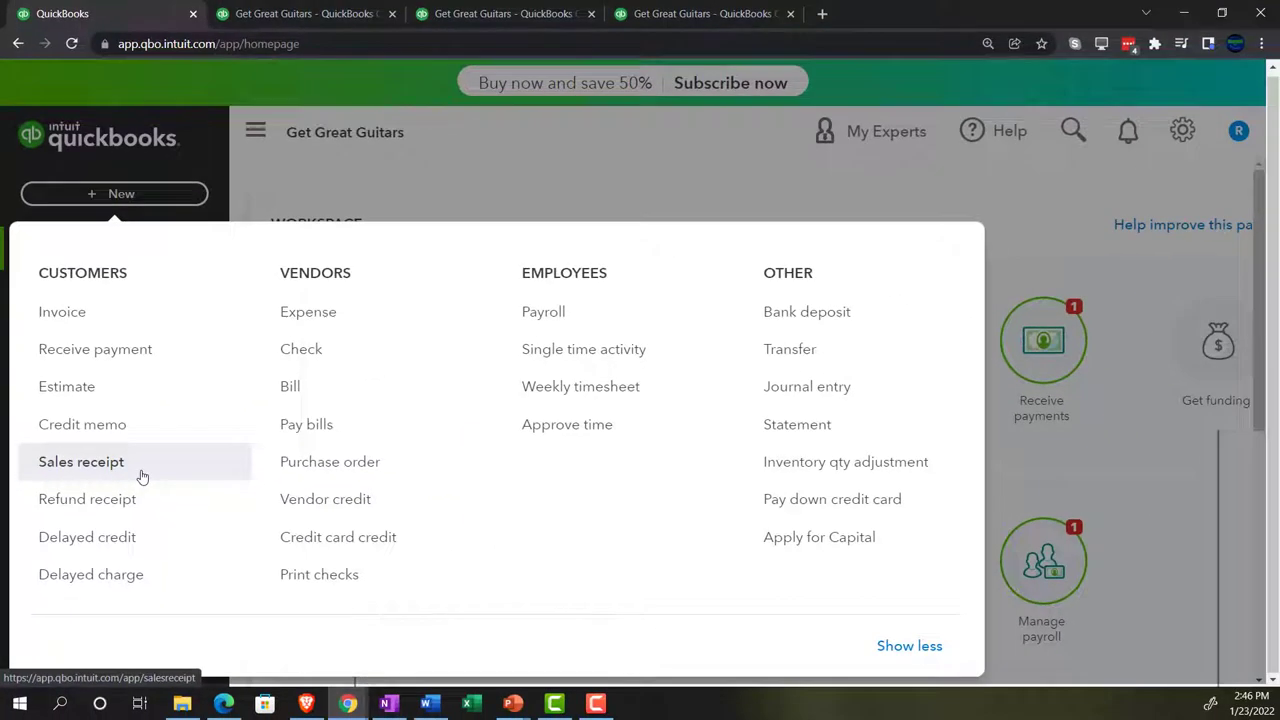
{"action": "left_click", "coordinate": [142, 477]}
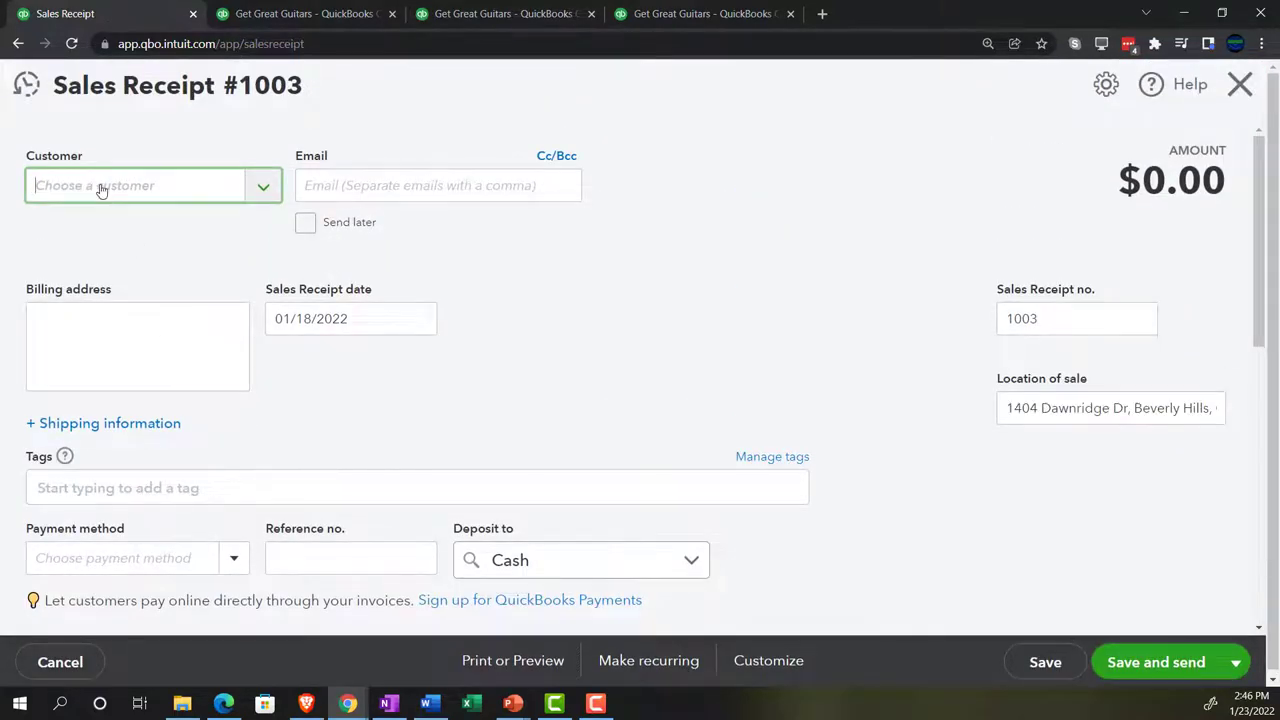
Add String Music as a new customer on the sales receipt and save the name.
{"action": "type", "text": "St"}
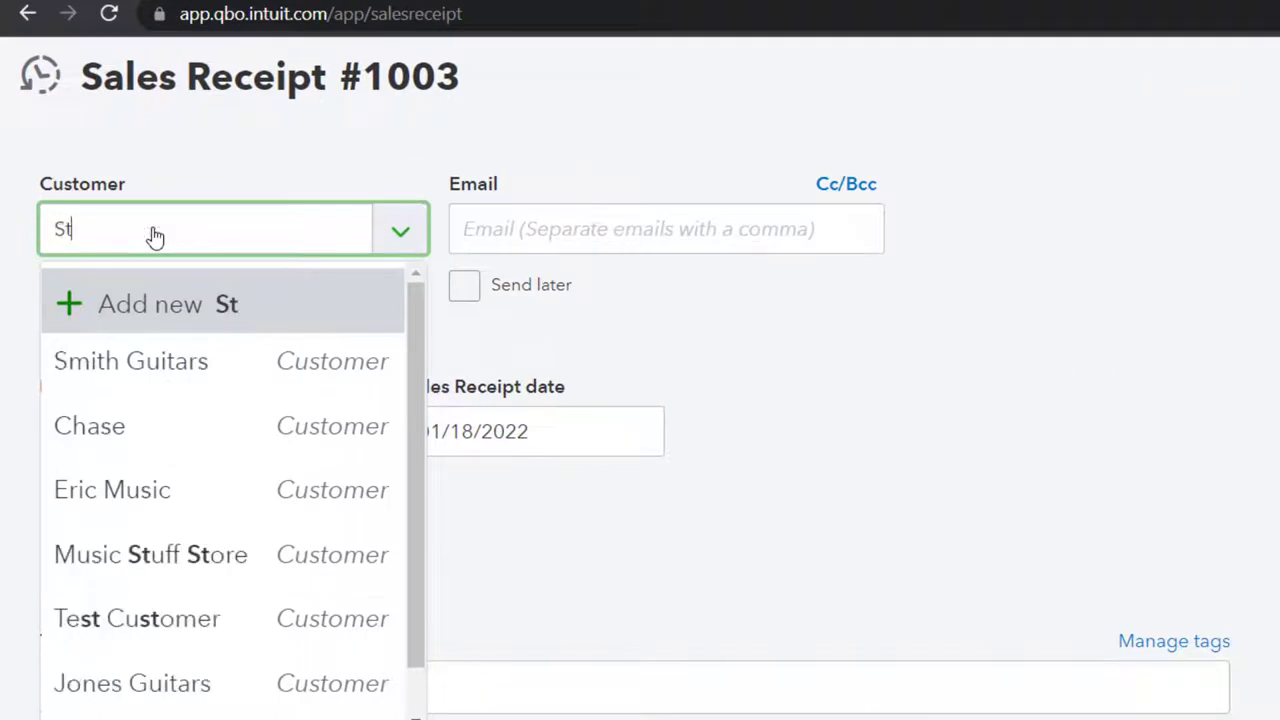
{"action": "type", "text": "ring Music"}
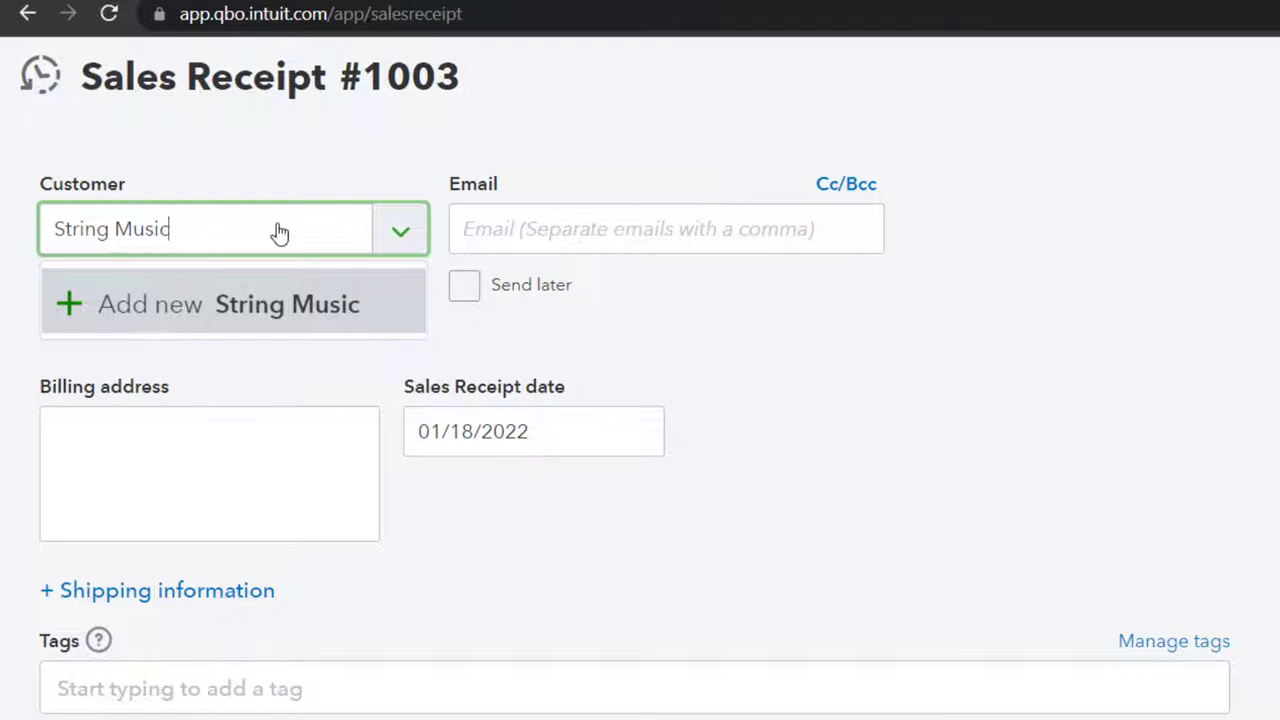
{"action": "key", "text": "Return"}
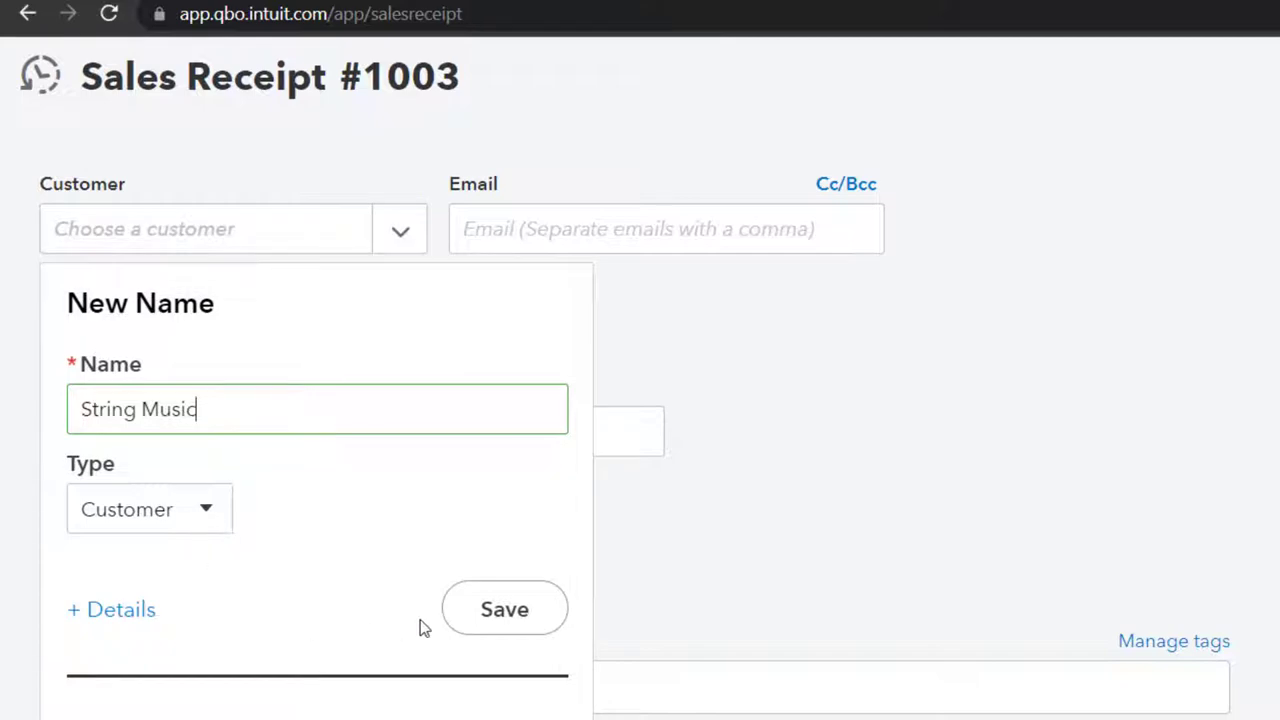
{"action": "left_click", "coordinate": [522, 617]}
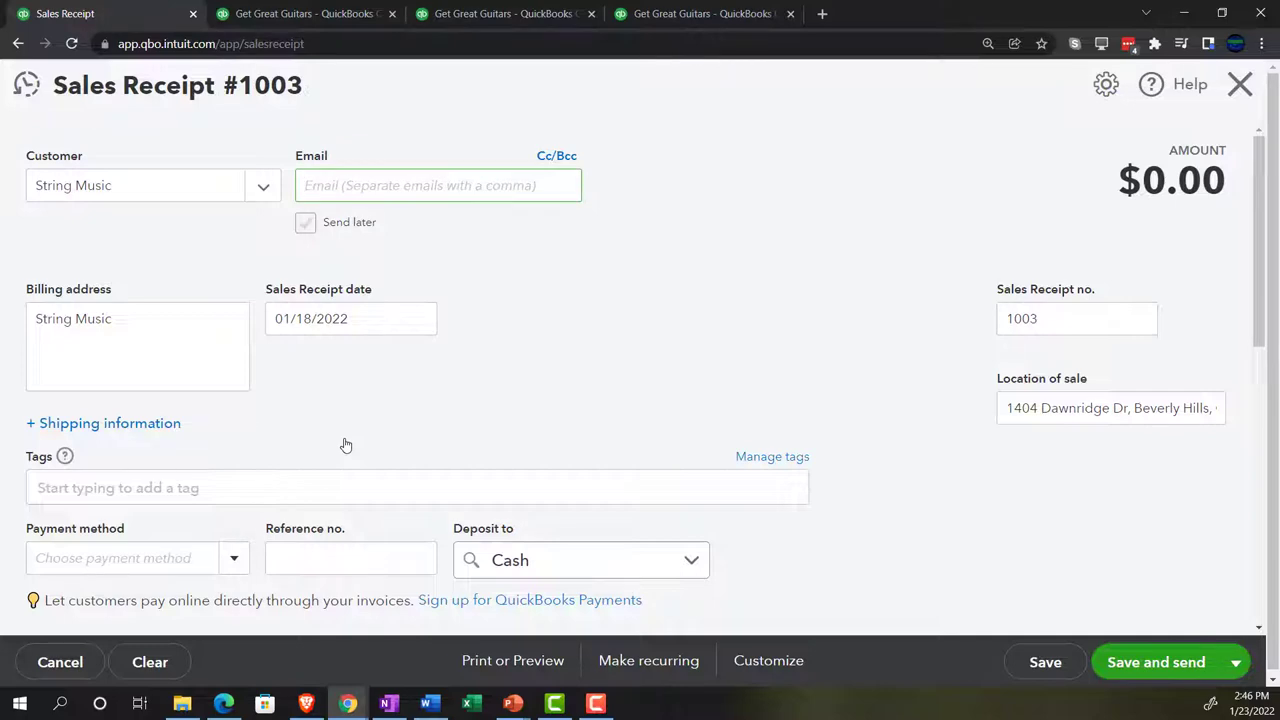
Set the sales receipt date to 01/19/2022, leaving the email and billing address as they are.
{"action": "key", "text": "Tab"}
{"action": "key", "text": "Tab"}
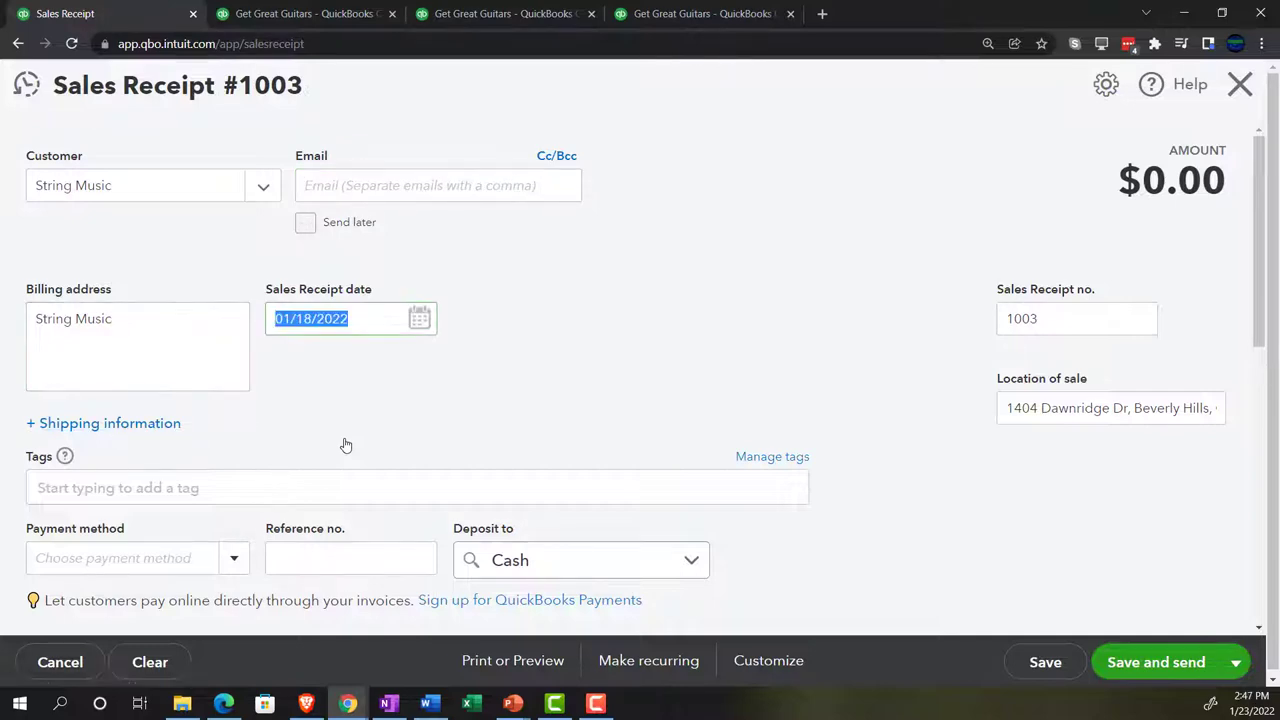
{"action": "key", "text": "plus"}
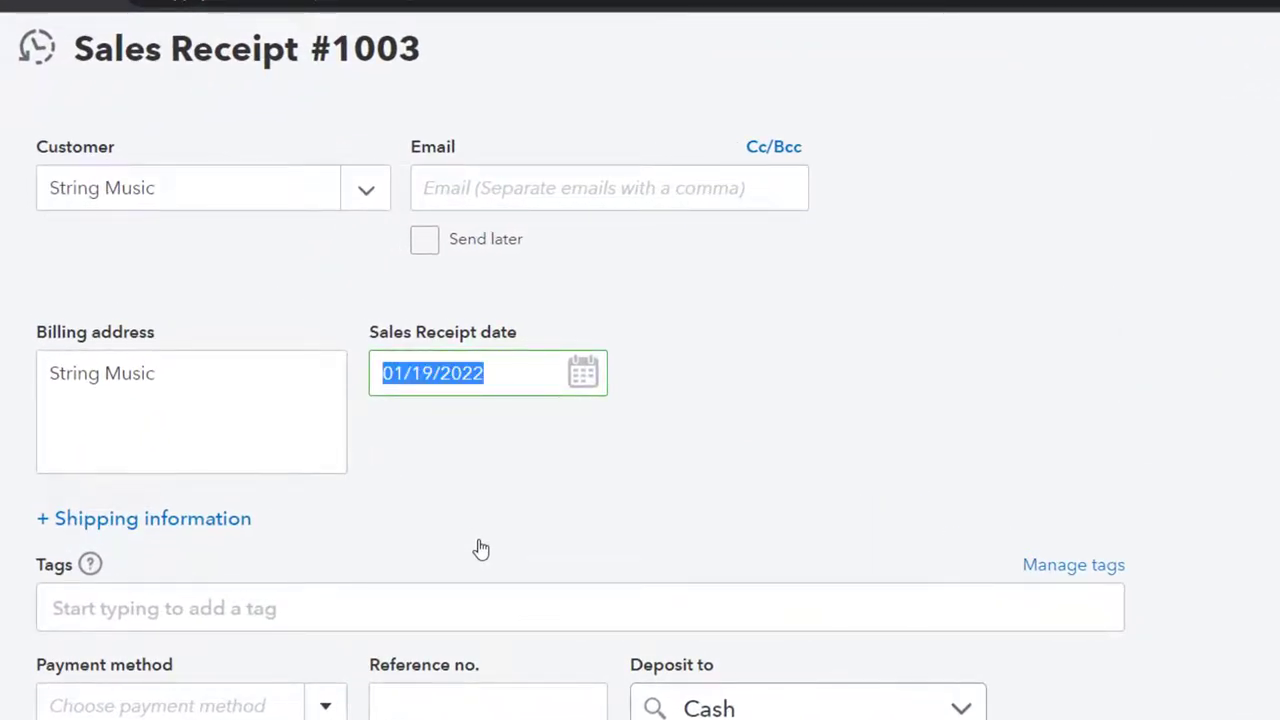
{"action": "key", "text": "Tab"}
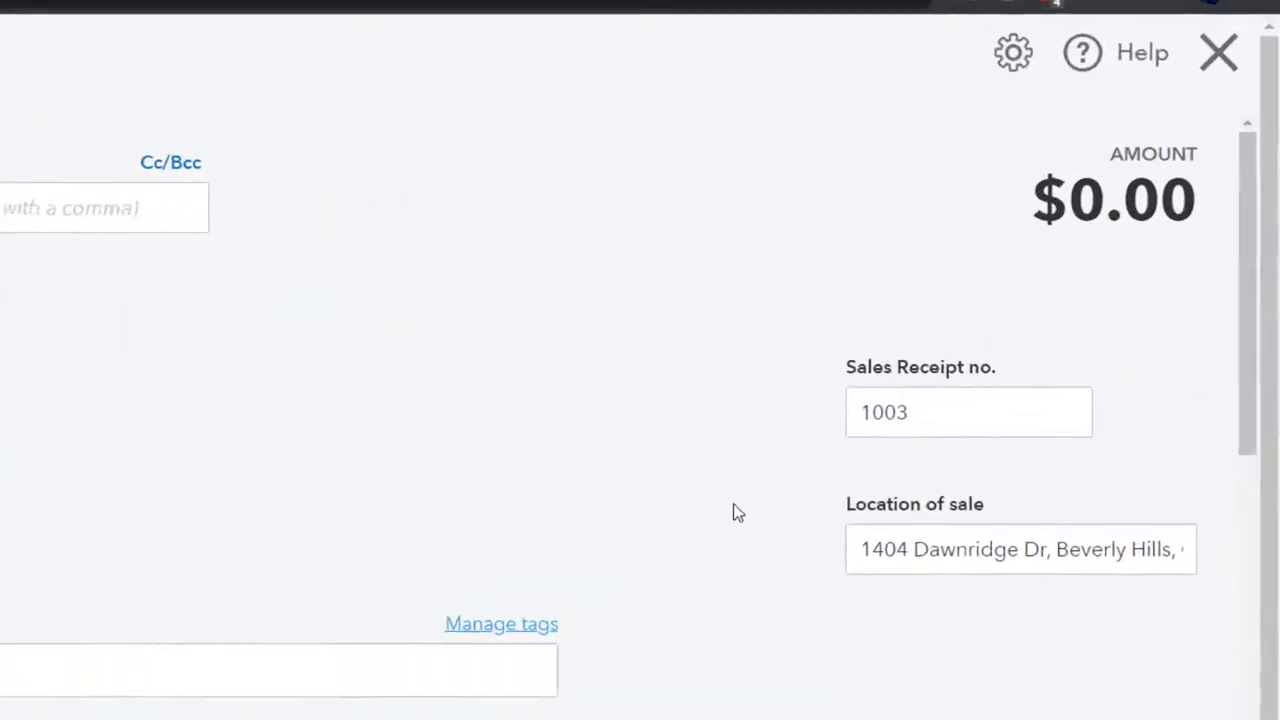
Set the payment method to Cash and the deposit account to Payments to deposit.
{"action": "scroll", "coordinate": [791, 566], "scroll_direction": "down", "scroll_amount": 1}
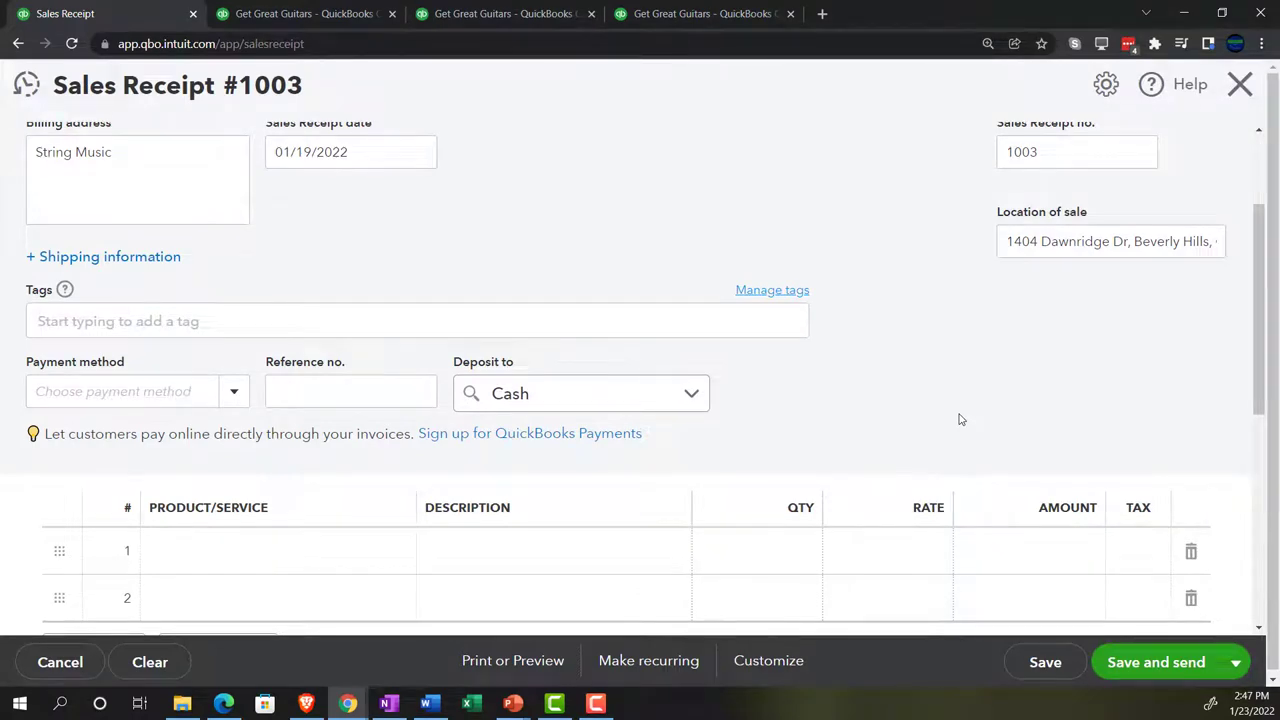
{"action": "left_click", "coordinate": [215, 391]}
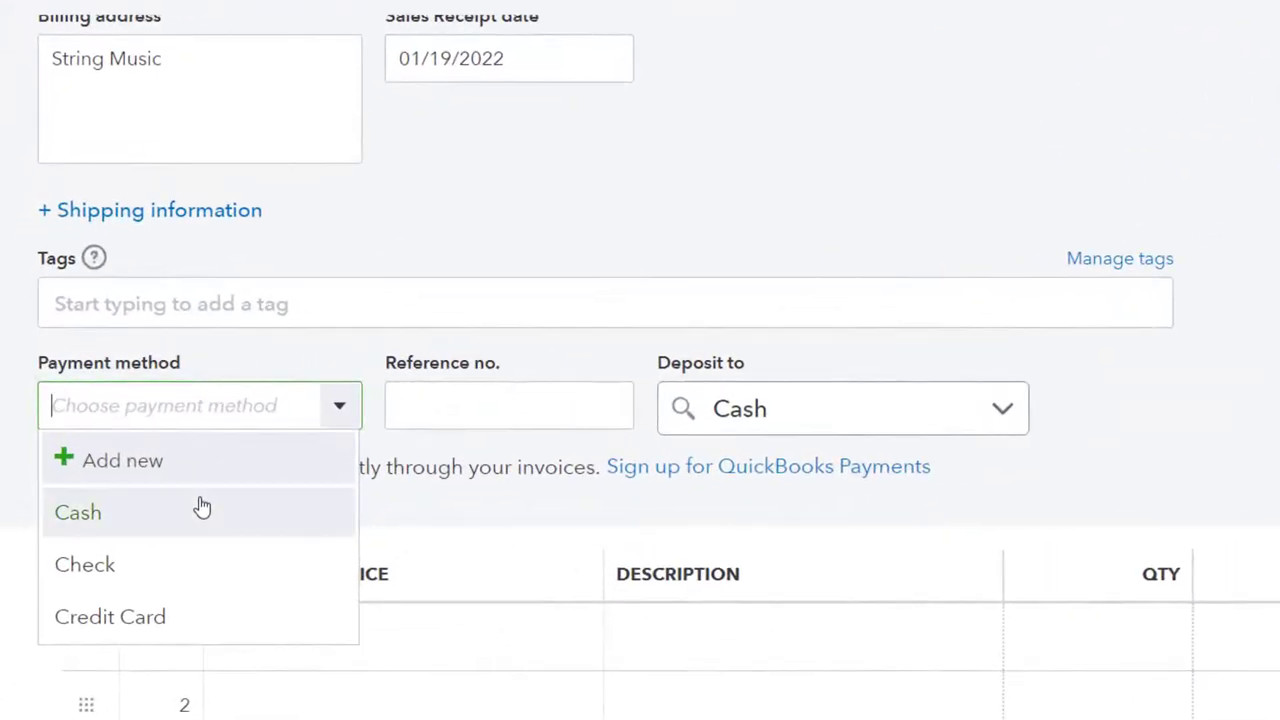
{"action": "left_click", "coordinate": [201, 508]}
{"action": "key", "text": "Tab"}
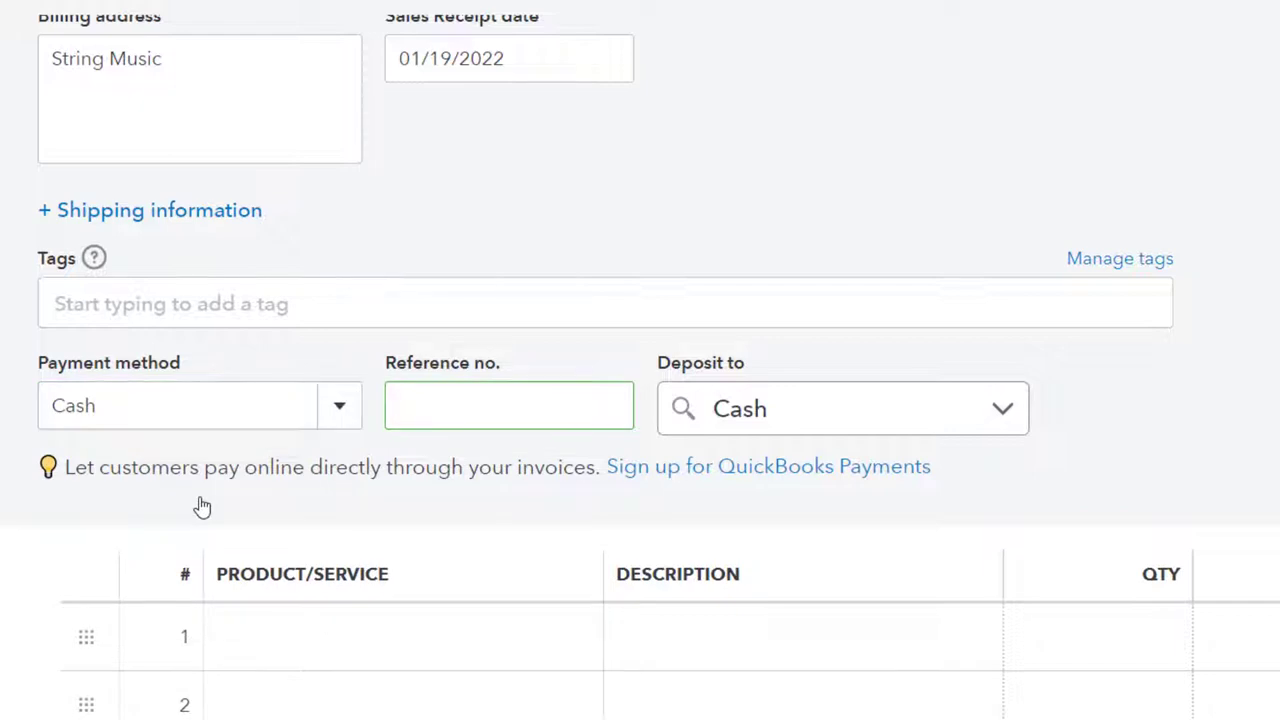
{"action": "left_click", "coordinate": [894, 425]}
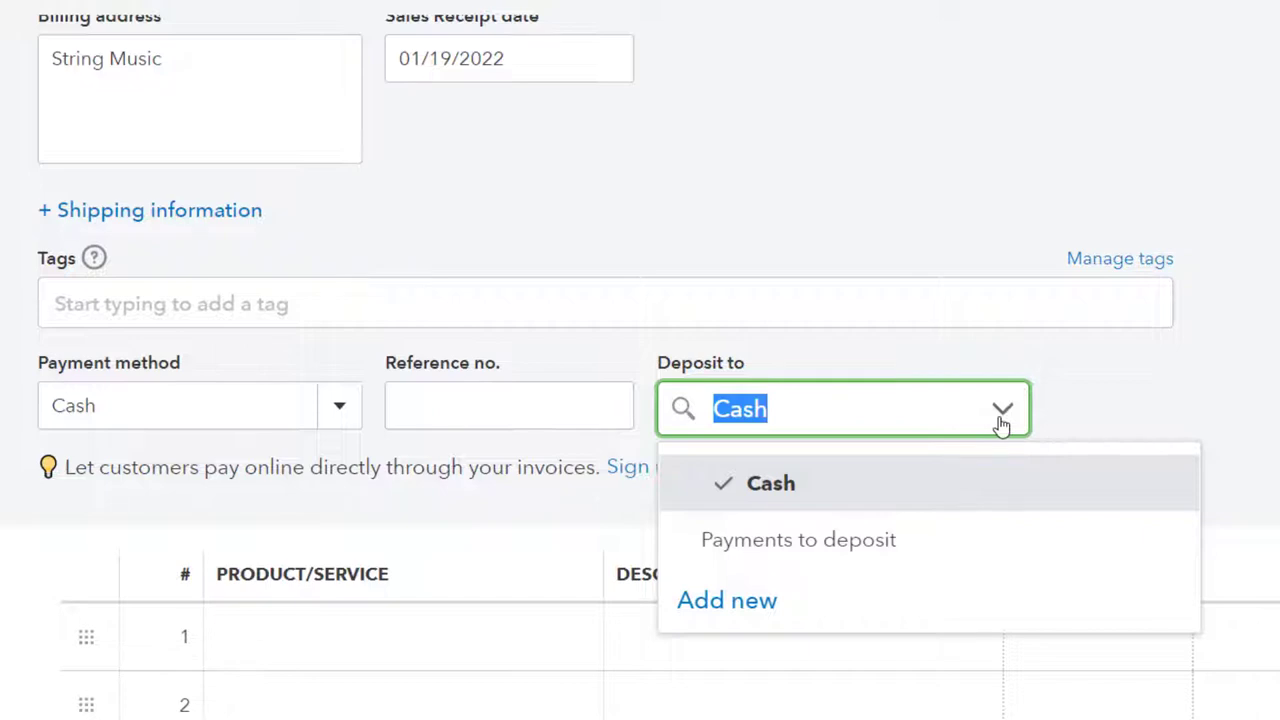
{"action": "left_click", "coordinate": [815, 552]}
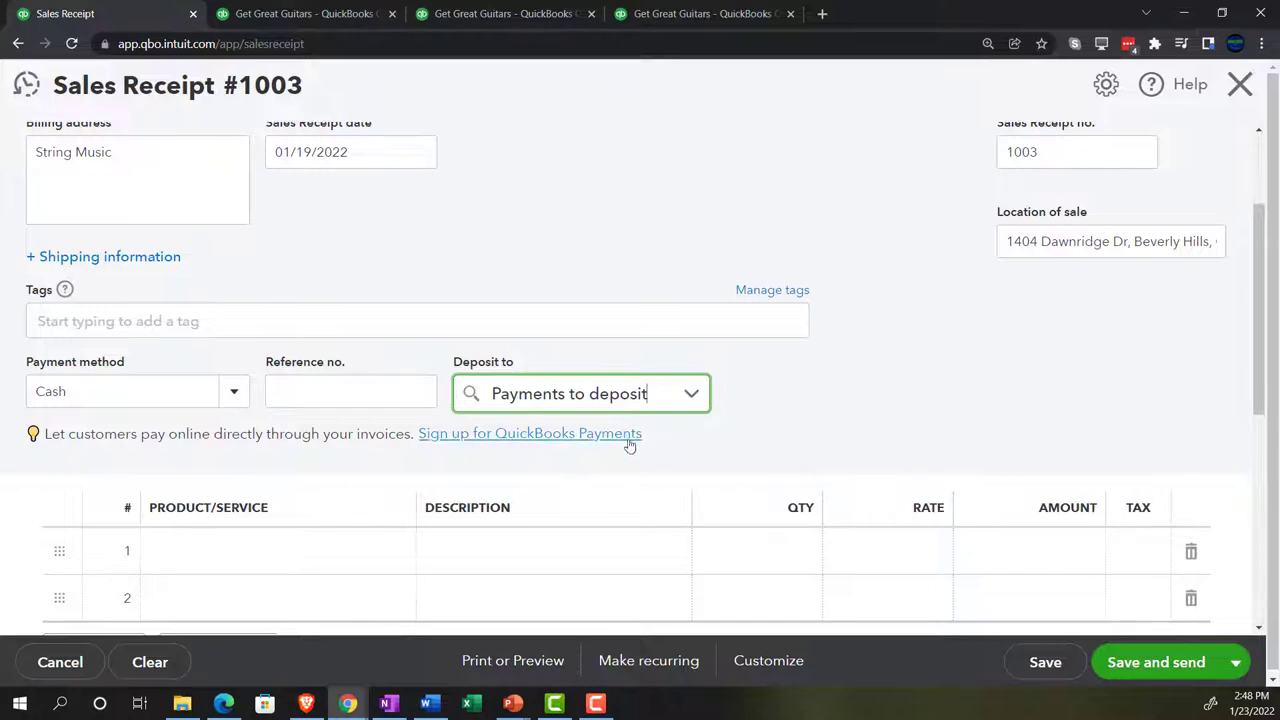
Switch to OneNote to examine the sales receipt and deposit flowchart, and return to the sales receipt in the browser.
{"action": "left_click", "coordinate": [389, 704]}
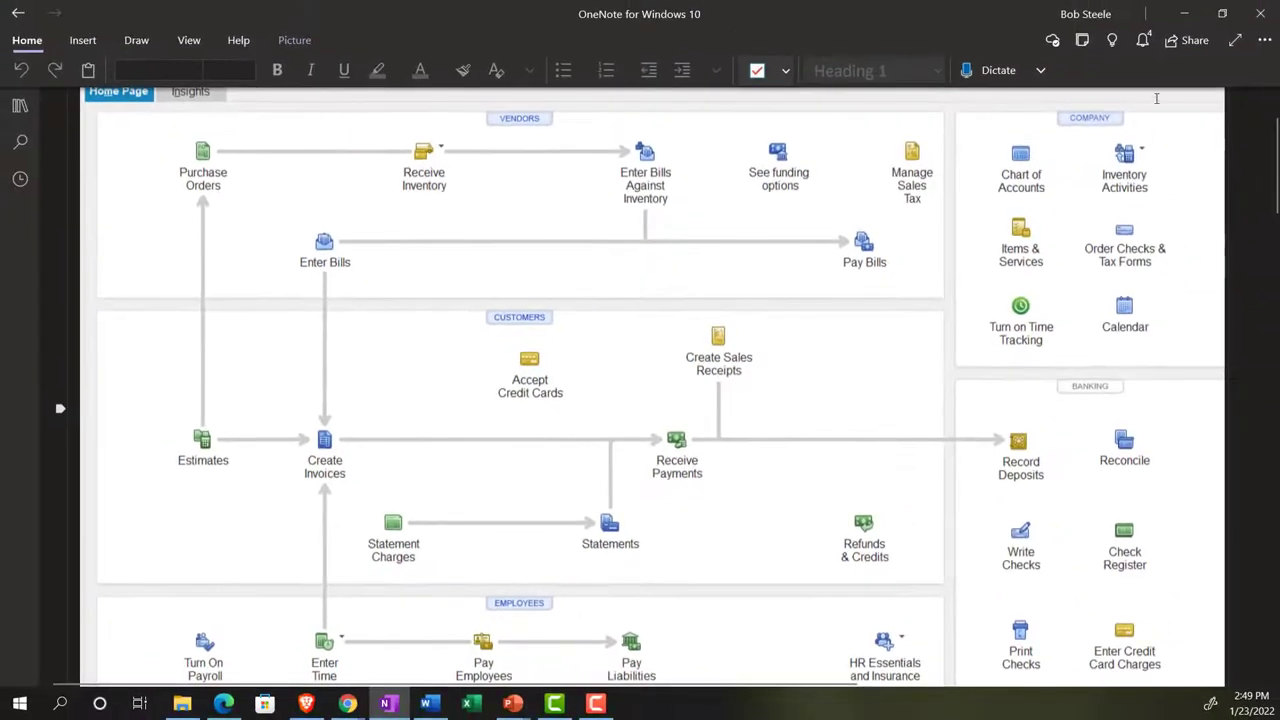
{"action": "left_click", "coordinate": [1183, 16]}
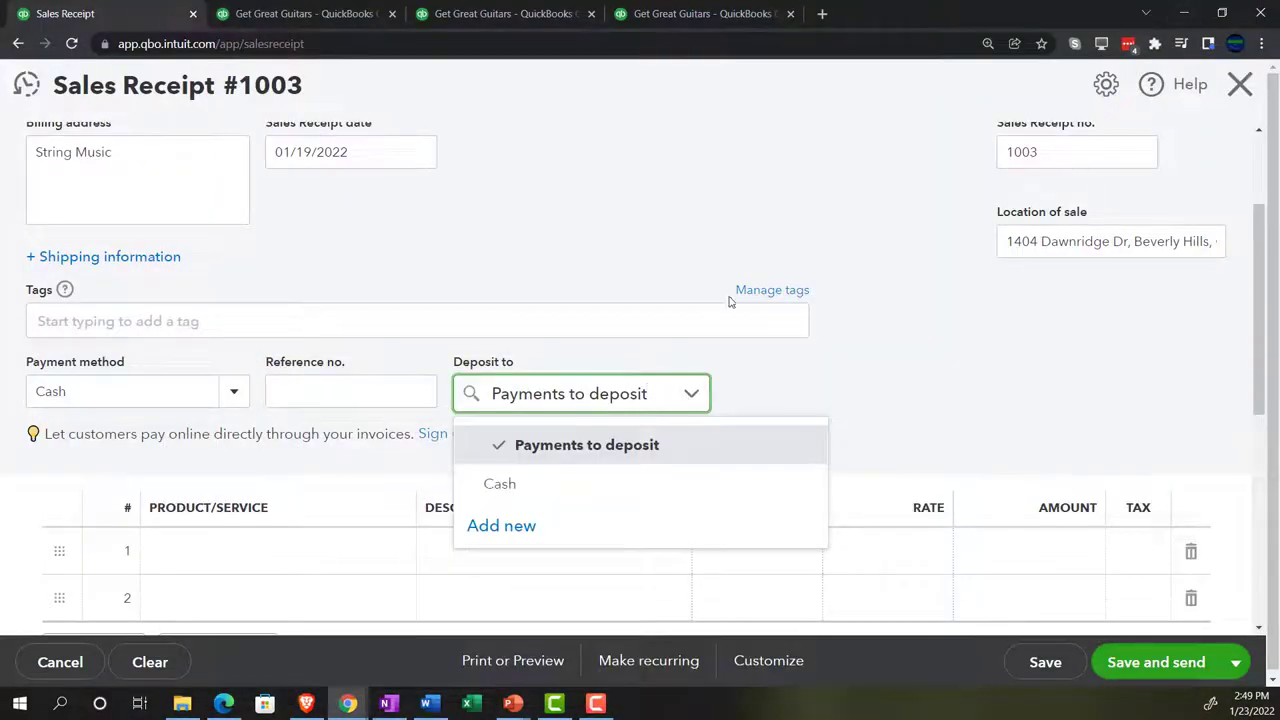
{"action": "left_click", "coordinate": [757, 230]}
Enter product ELP (Epiphone Les Paul) on the first line with a quantity of 3, keeping the default rate.
{"action": "scroll", "coordinate": [786, 392], "scroll_direction": "down", "scroll_amount": 1}
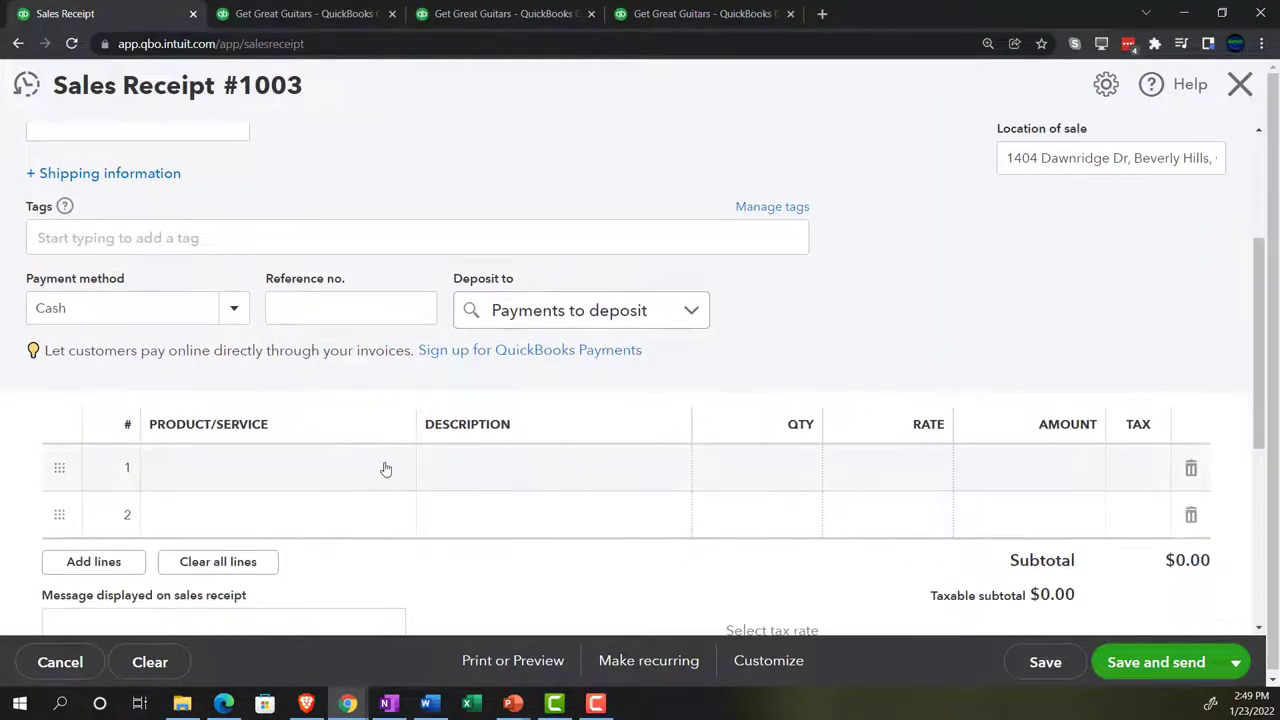
{"action": "left_click", "coordinate": [293, 468]}
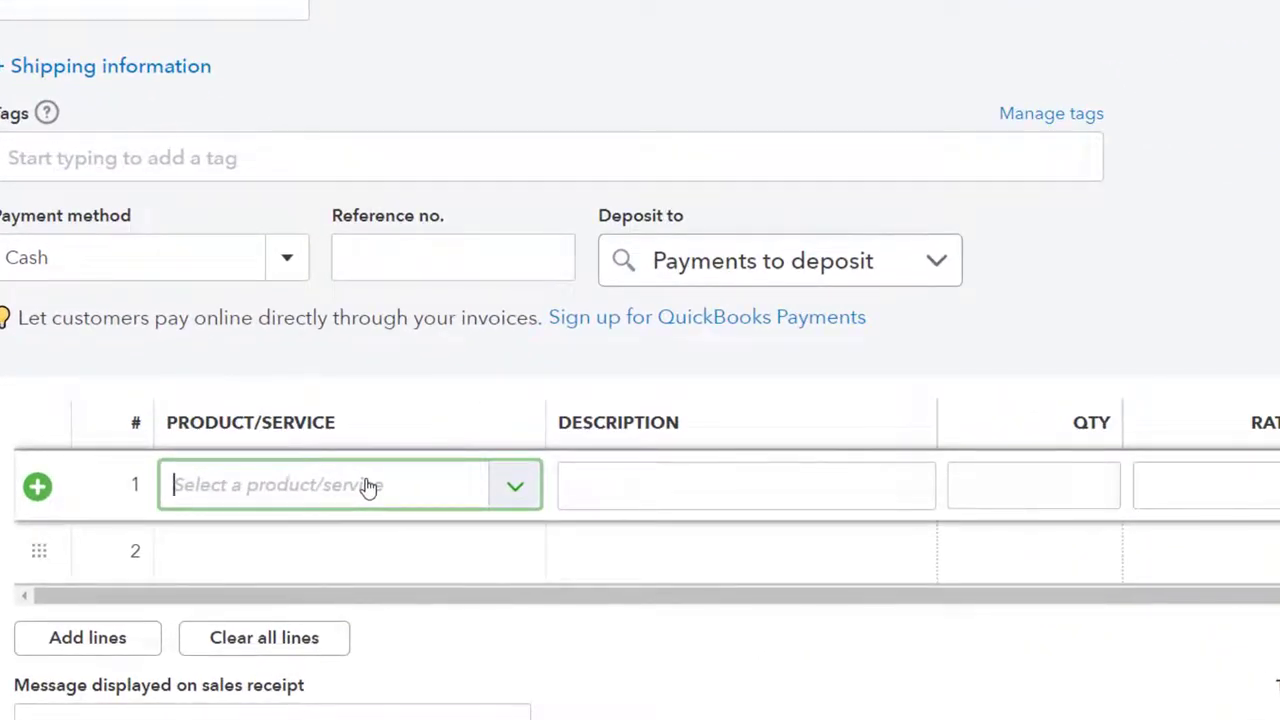
{"action": "type", "text": "el"}
{"action": "key", "text": "Down"}
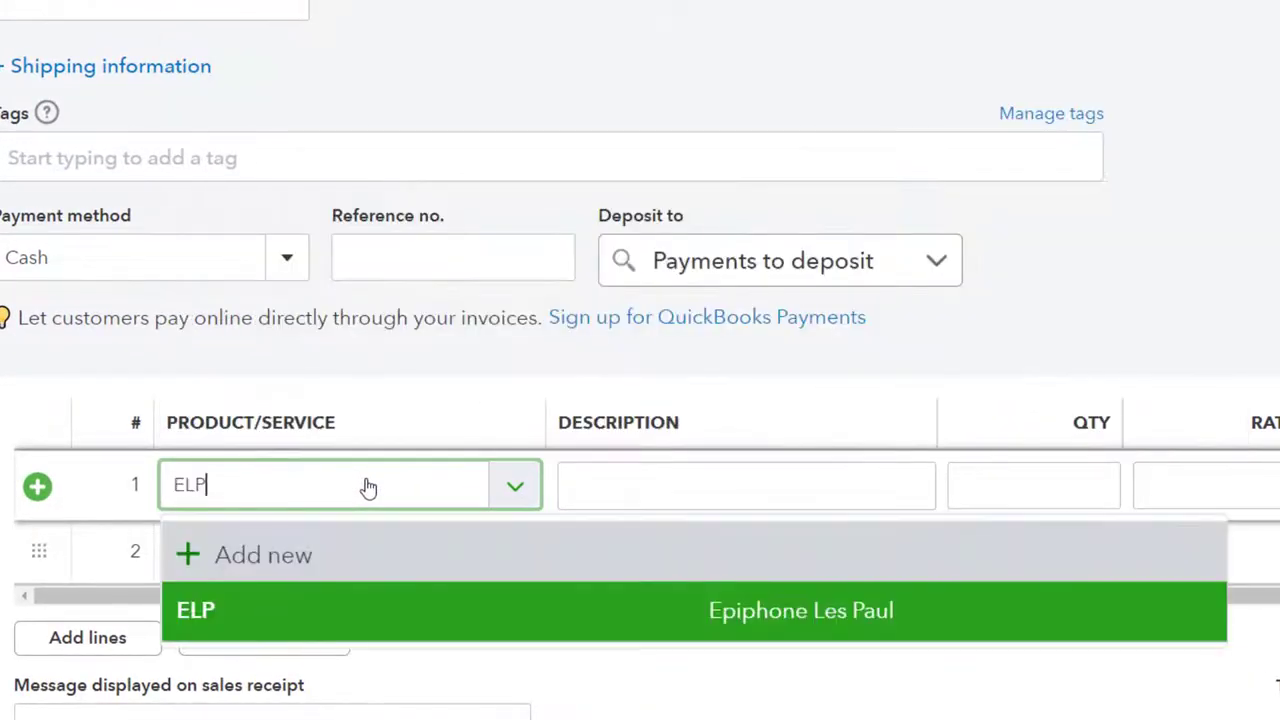
{"action": "key", "text": "Tab"}
{"action": "key", "text": "Tab"}
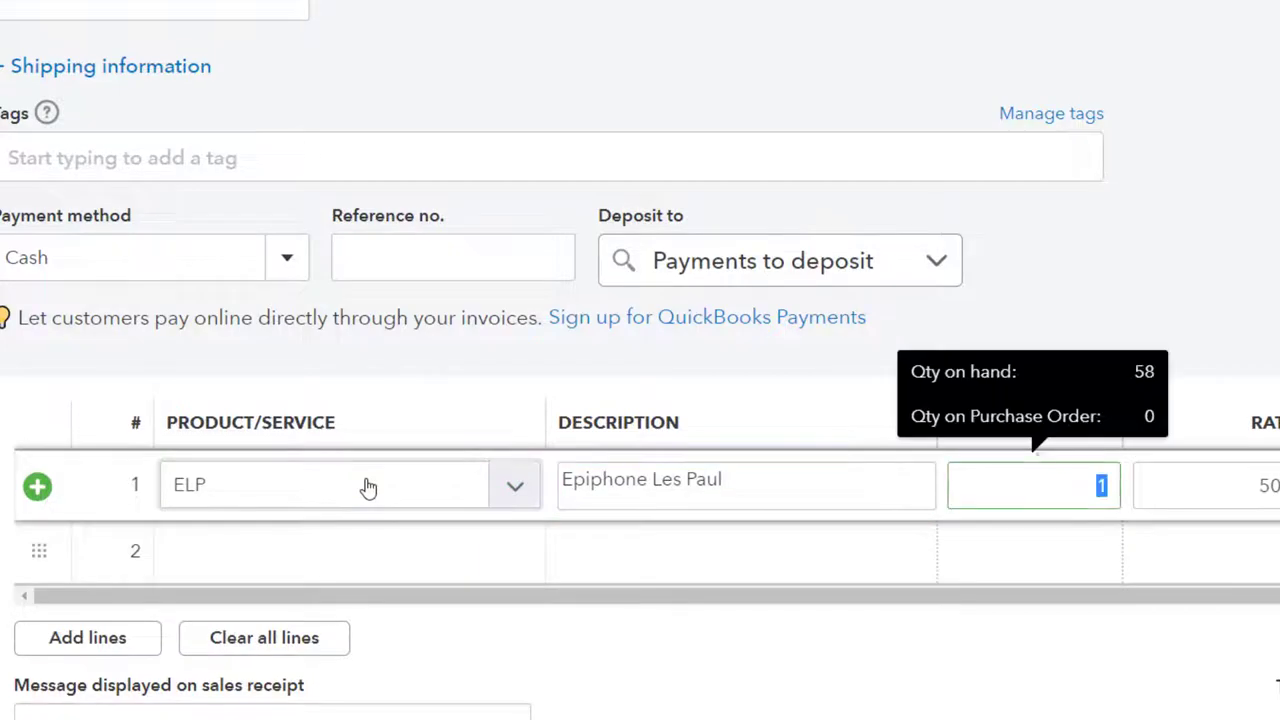
{"action": "type", "text": "3"}
{"action": "key", "text": "Tab"}
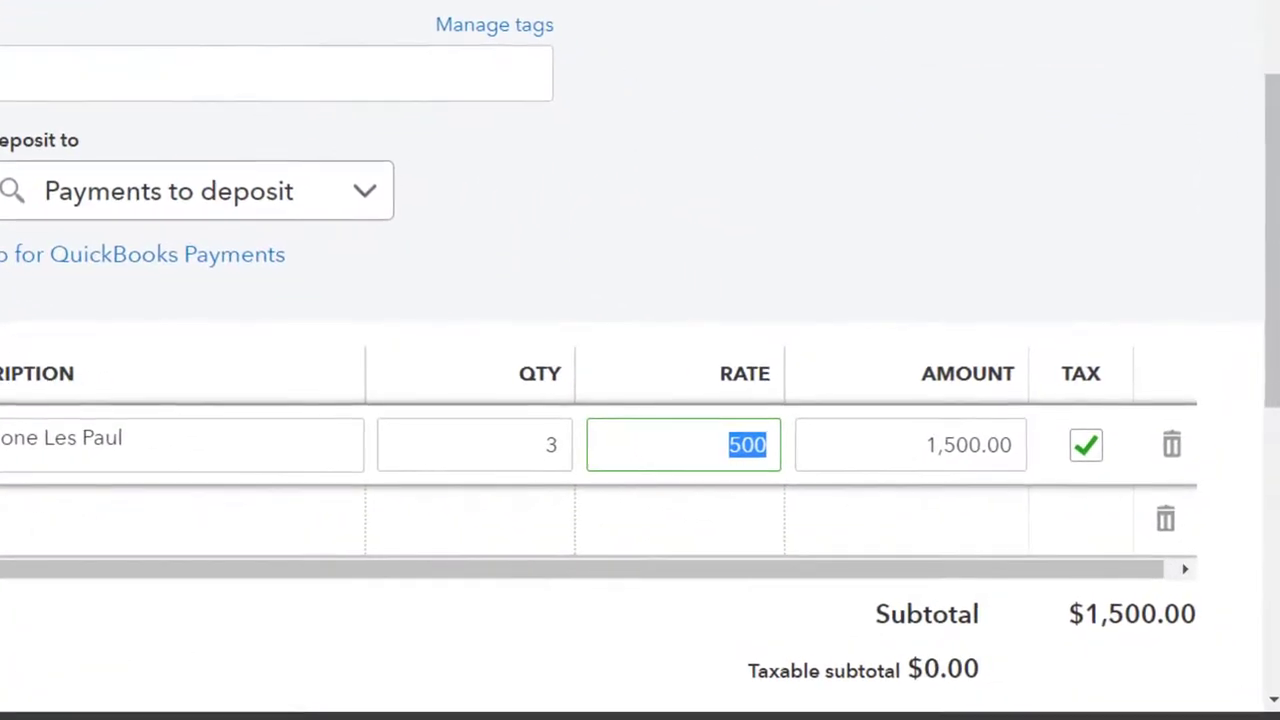
{"action": "key", "text": "Tab"}
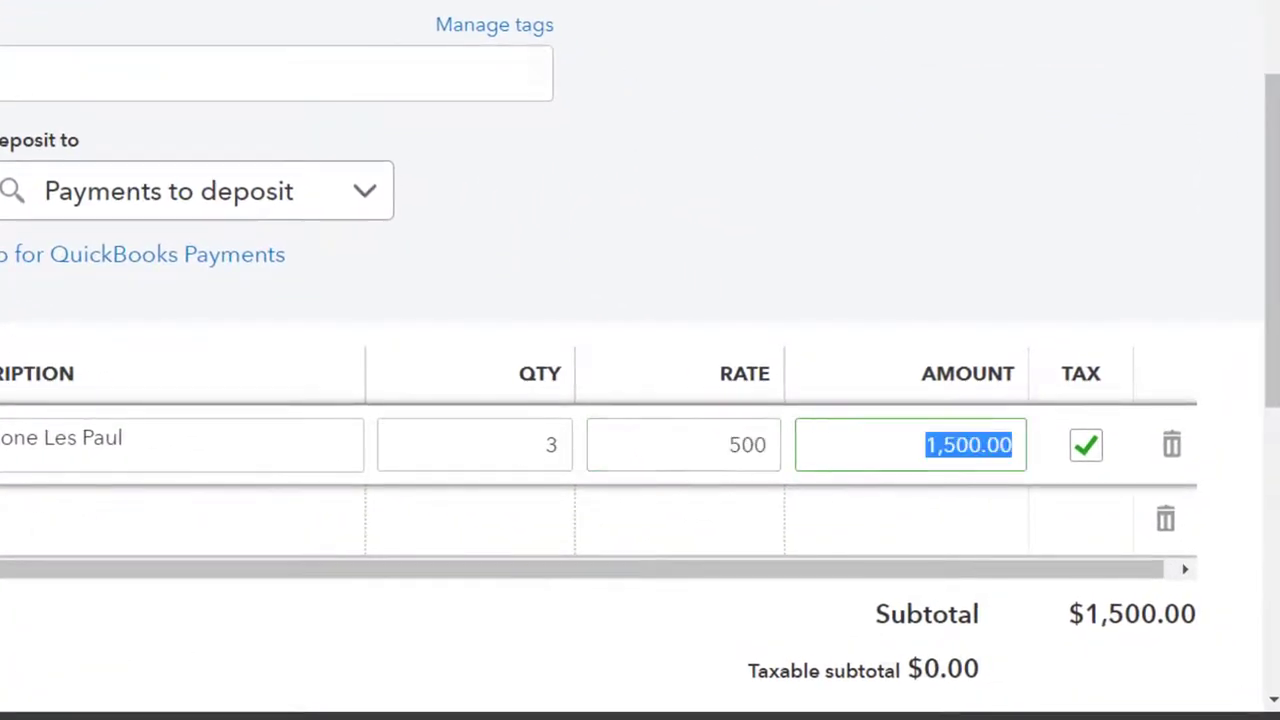
{"action": "key", "text": "Tab"}
{"action": "key", "text": "Tab"}
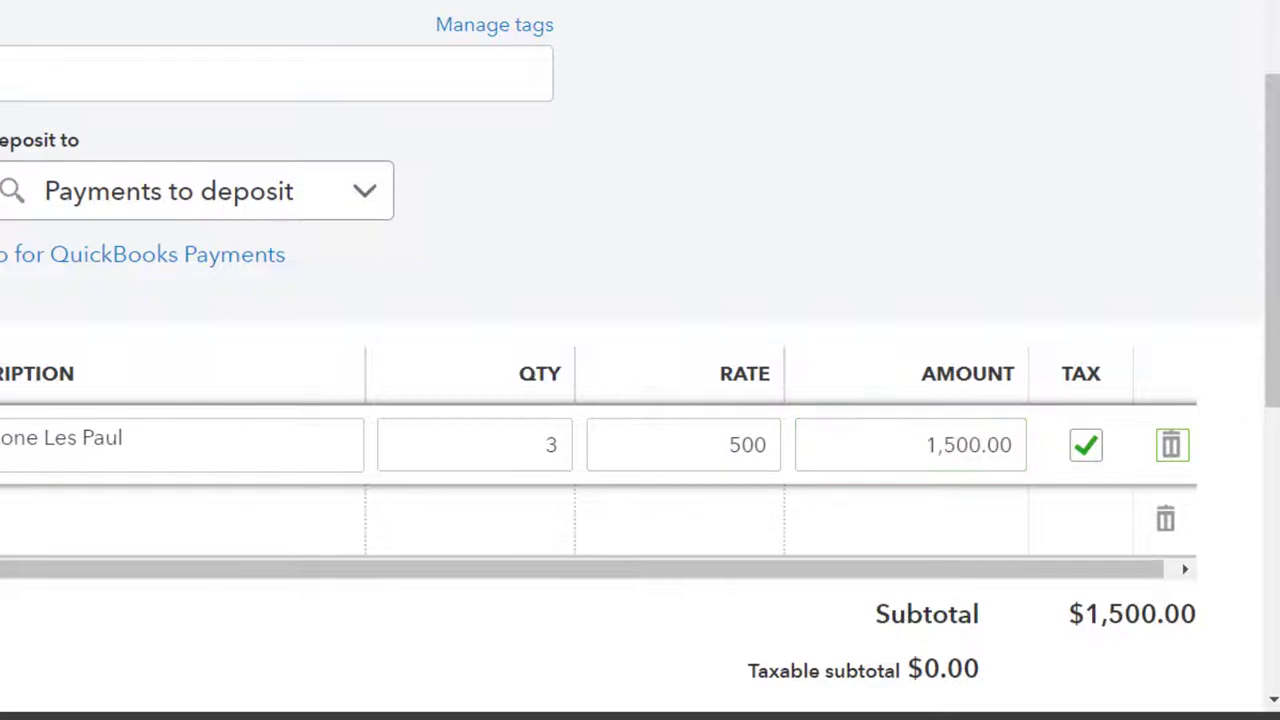
{"action": "key", "text": "Tab"}
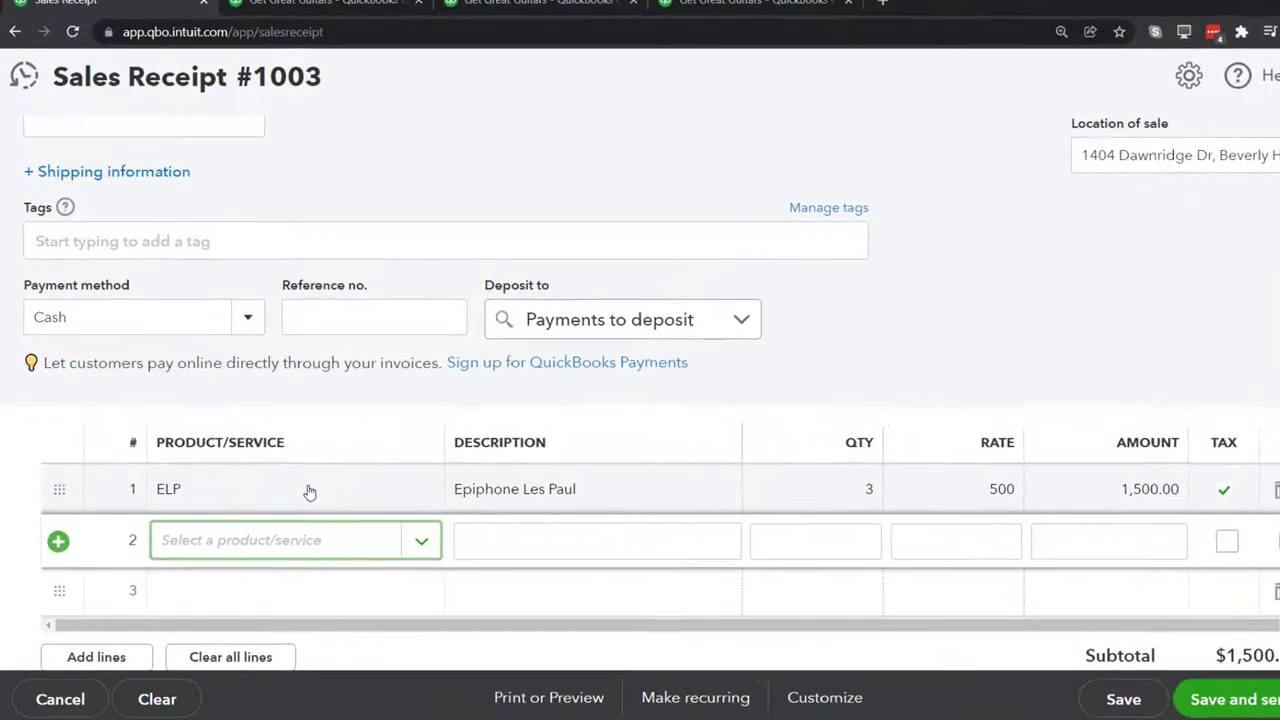
Enter product GSB (Gibson SG) on the second line, keeping quantity 1 and the default rate.
{"action": "type", "text": "GS"}
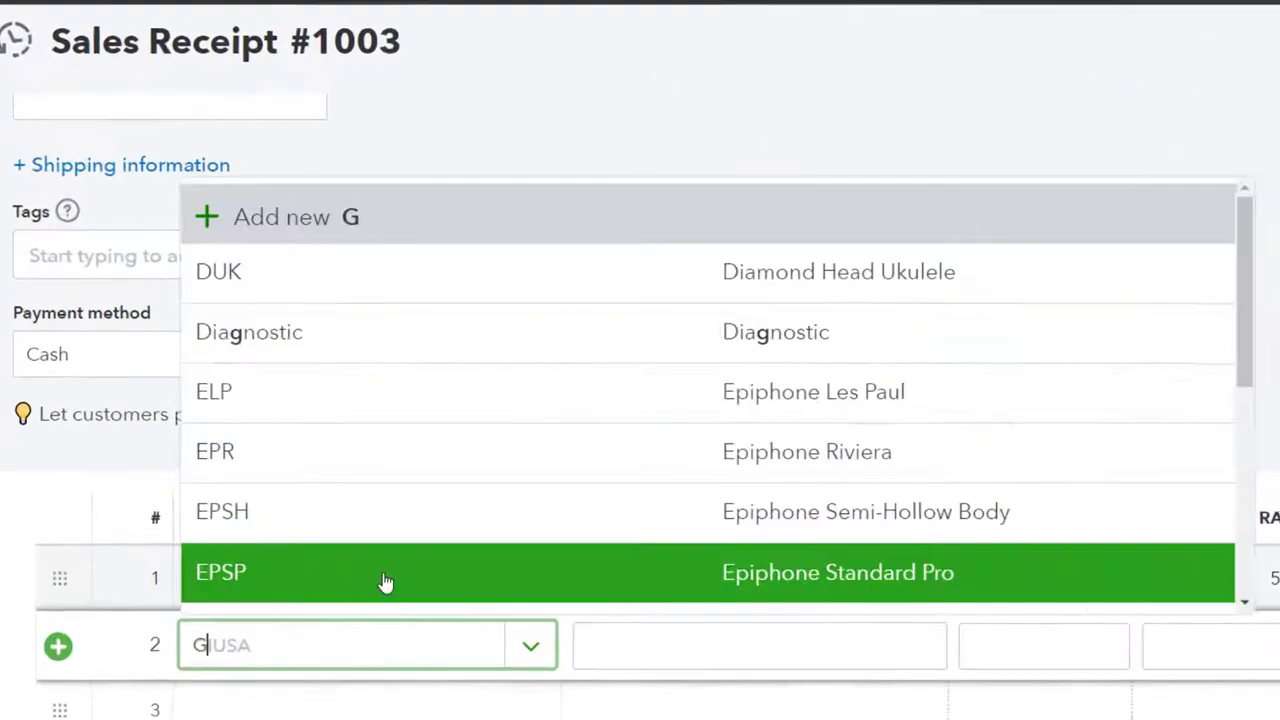
{"action": "type", "text": "B"}
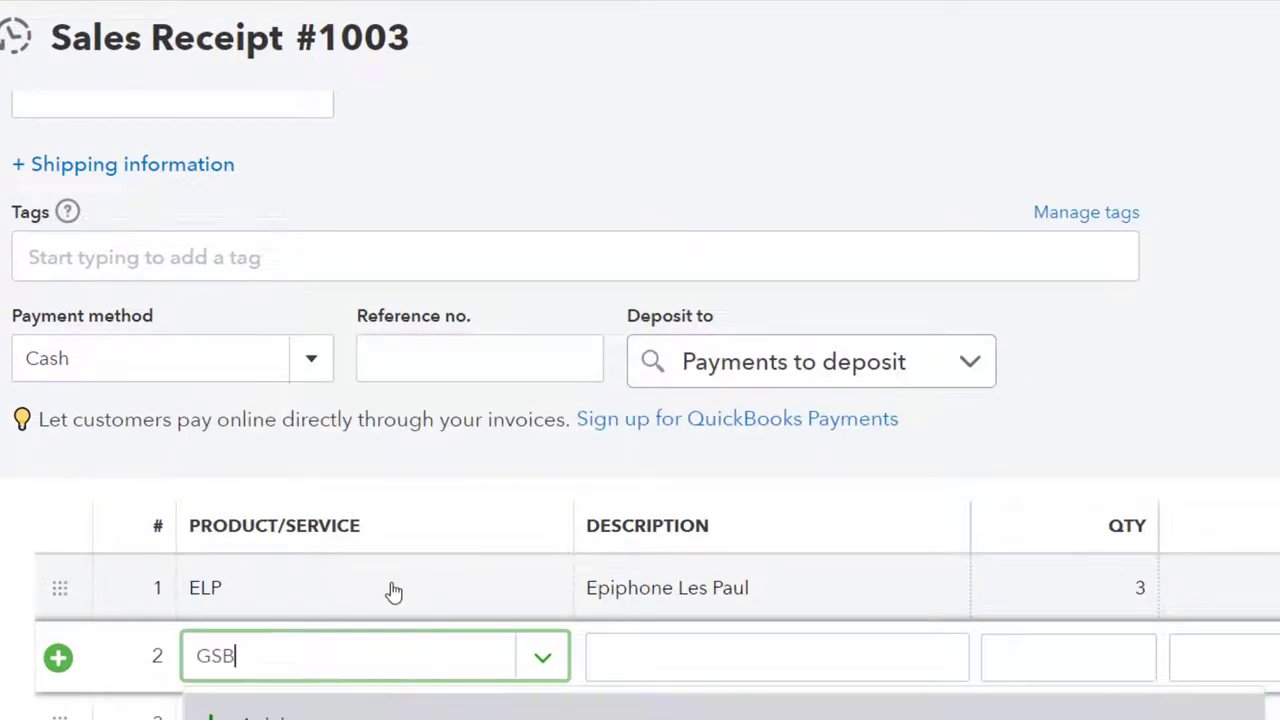
{"action": "key", "text": "Tab"}
{"action": "key", "text": "Tab"}
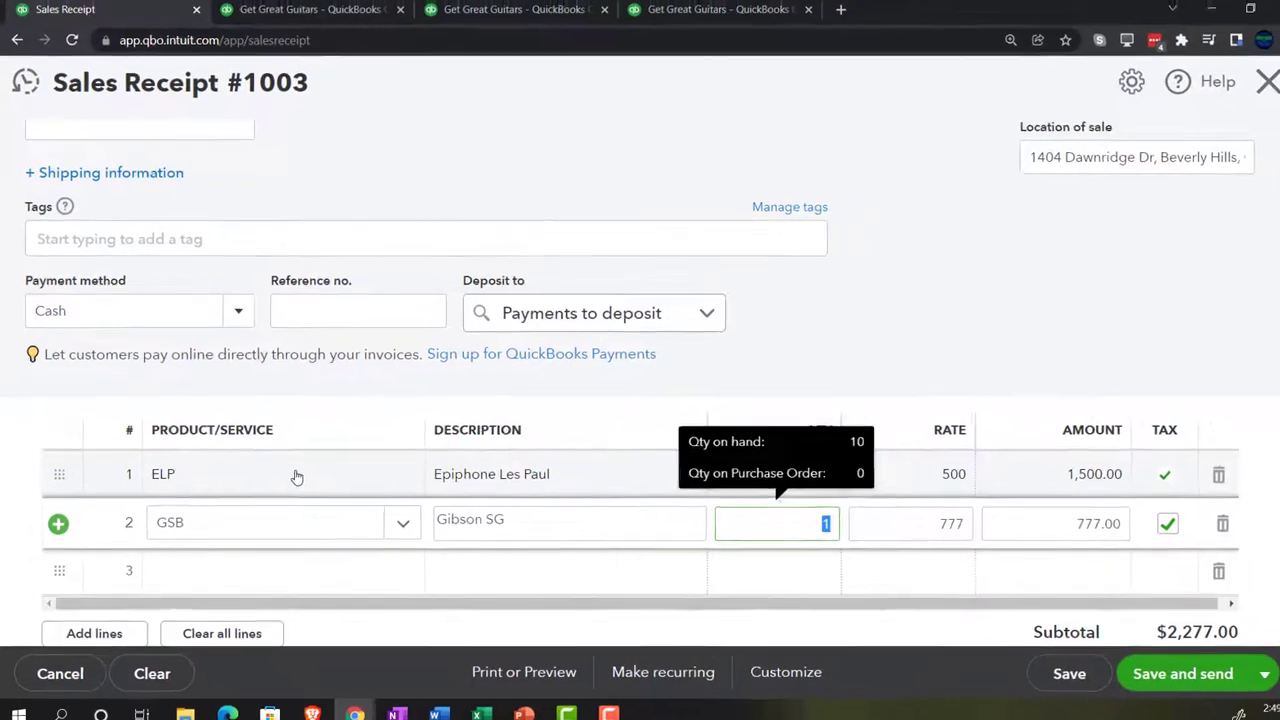
{"action": "key", "text": "Tab"}
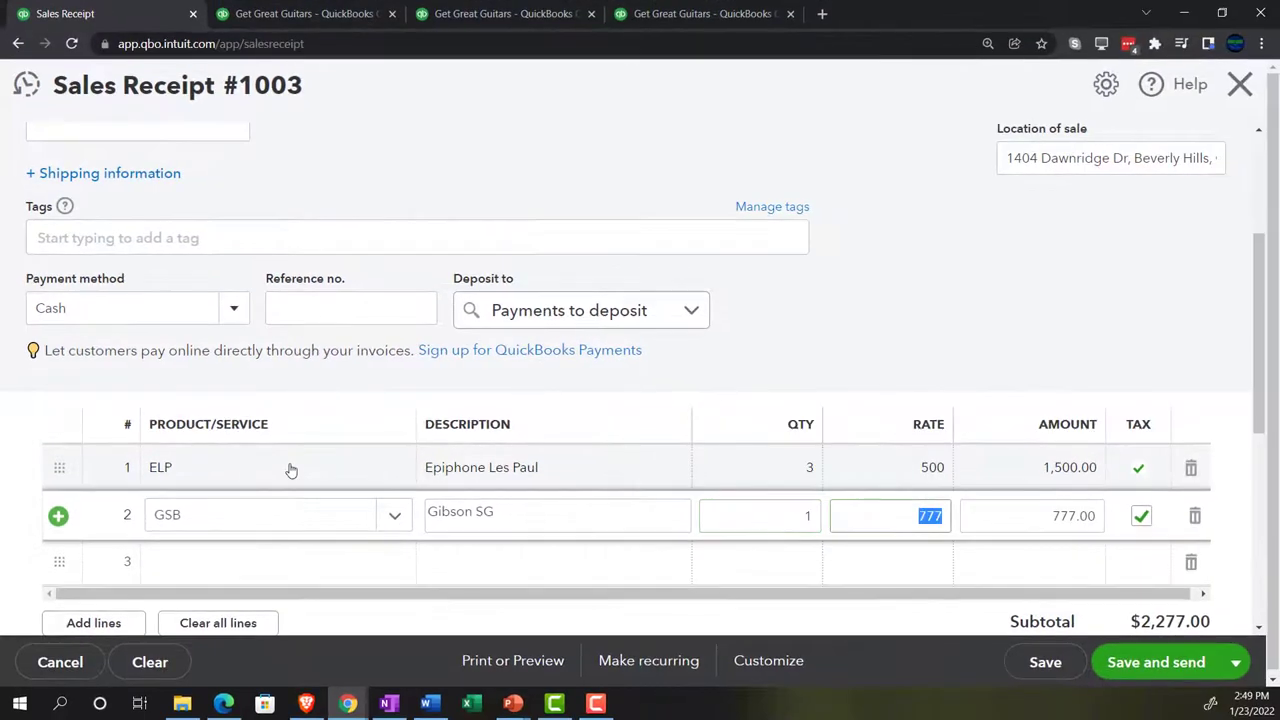
{"action": "key", "text": "Tab"}
{"action": "key", "text": "Tab"}
{"action": "key", "text": "Tab"}
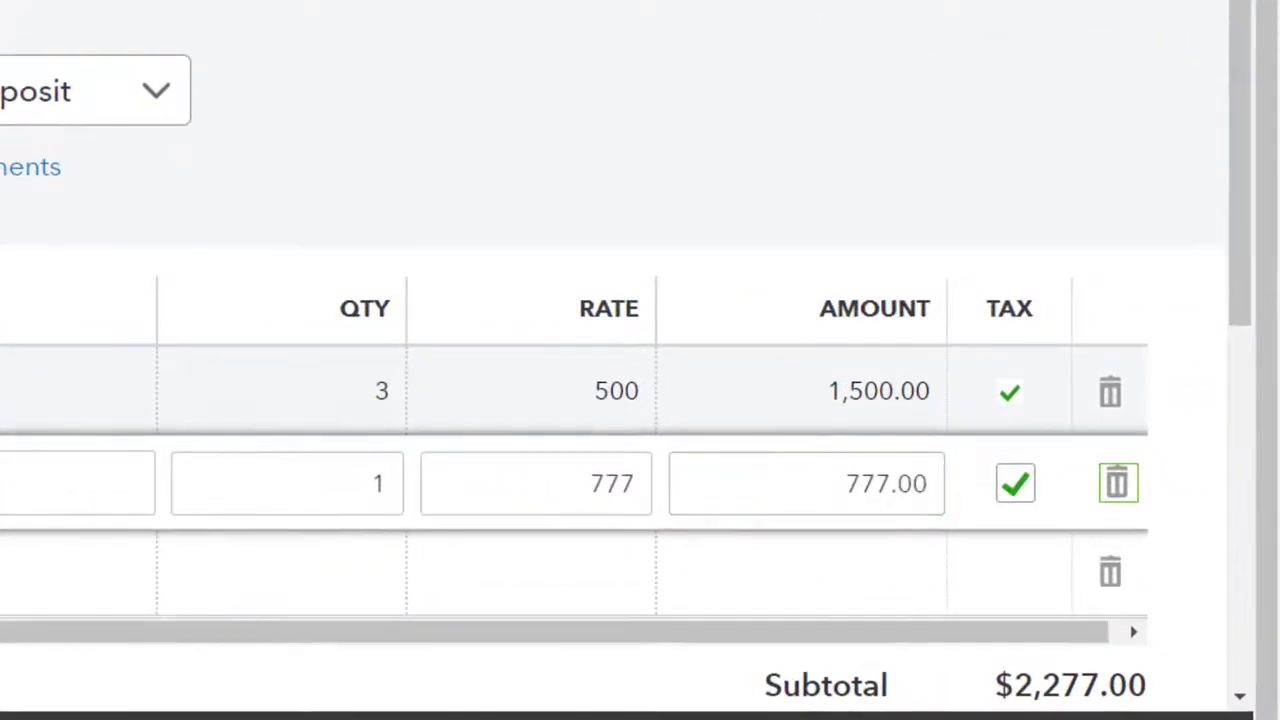
{"action": "key", "text": "Tab"}
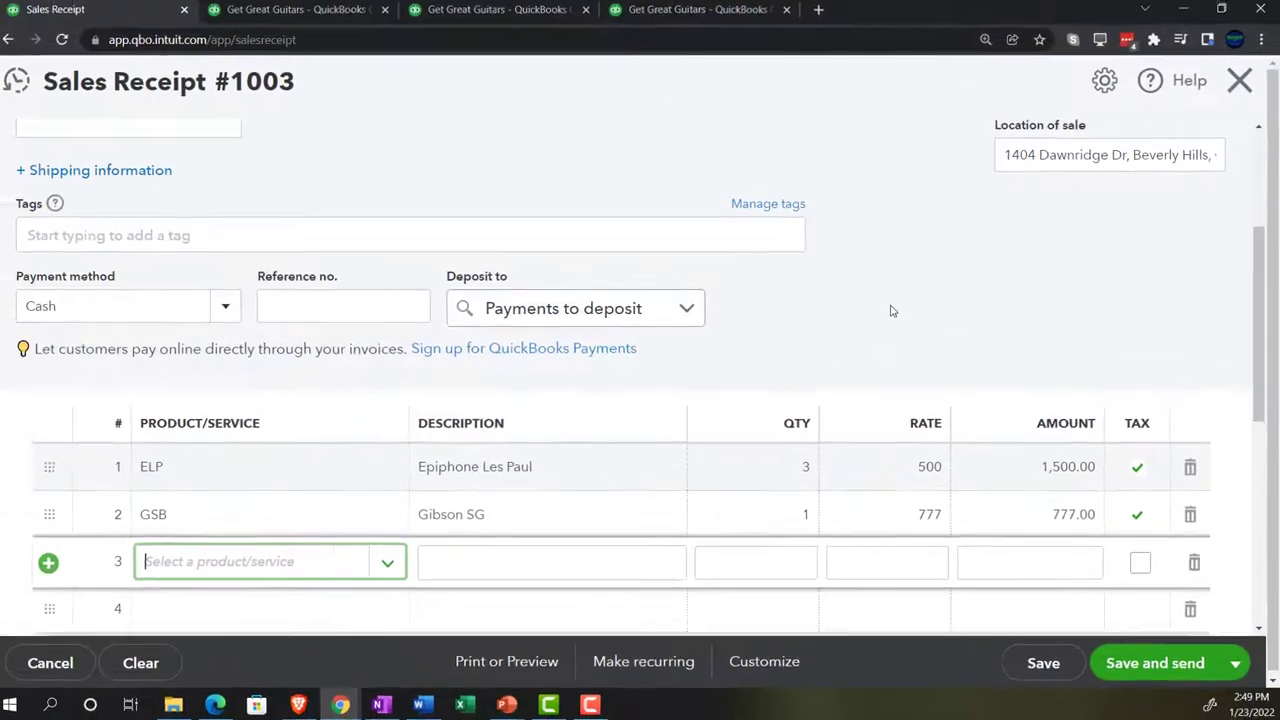
Open the breakdown of how the sales receipt's sales tax is calculated, down to the tax per product.
{"action": "left_click", "coordinate": [575, 268]}
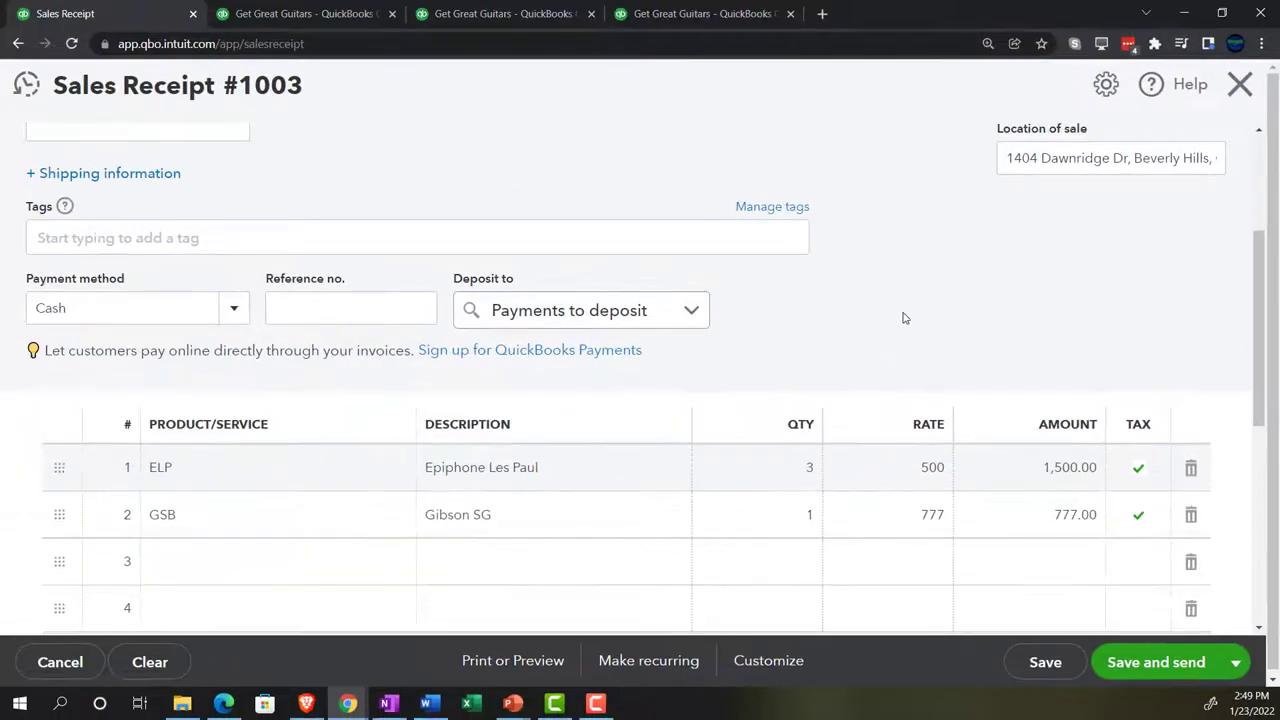
{"action": "scroll", "coordinate": [575, 268], "scroll_direction": "down", "scroll_amount": 1}
{"action": "scroll", "coordinate": [909, 325], "scroll_direction": "down", "scroll_amount": 3}
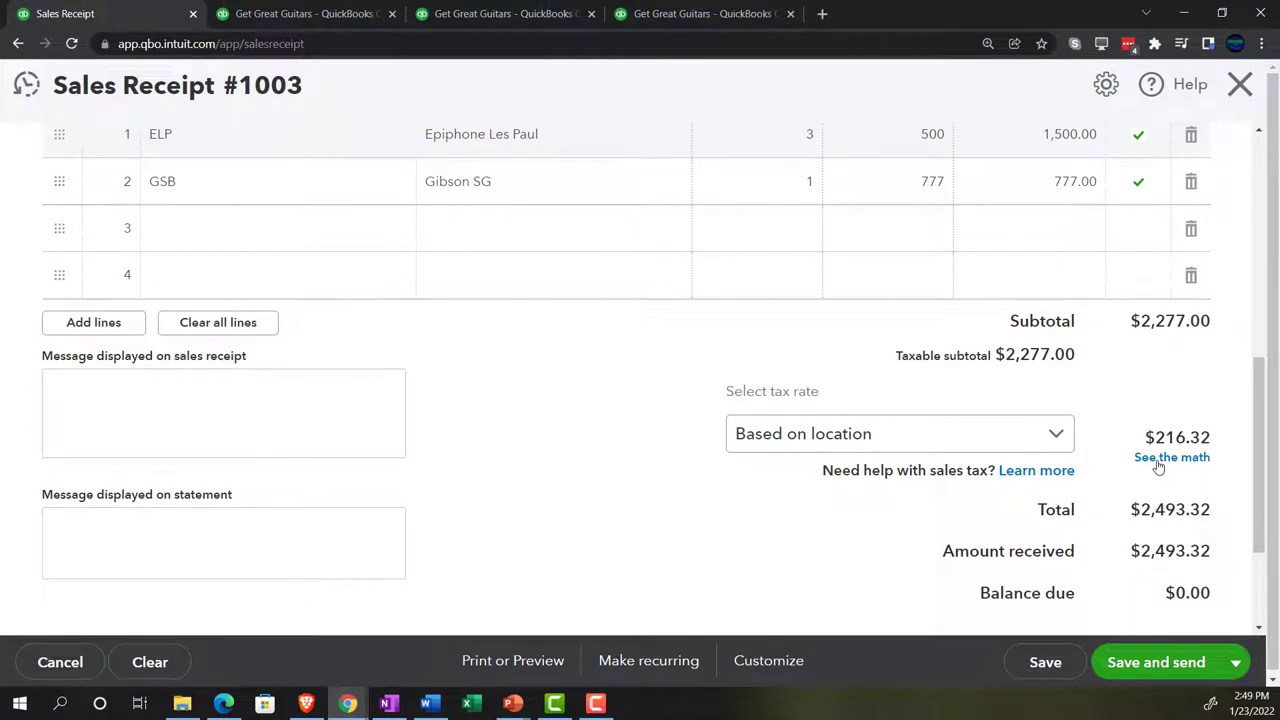
{"action": "left_click", "coordinate": [1158, 467]}
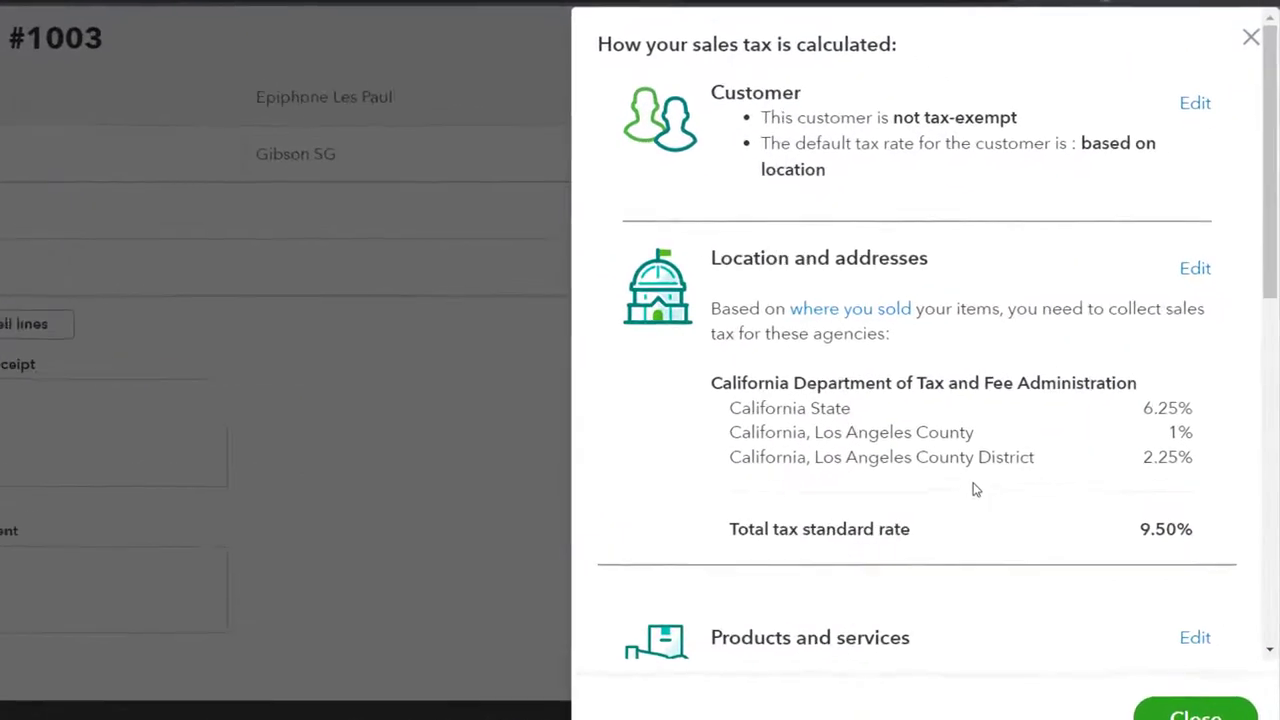
{"action": "scroll", "coordinate": [965, 494], "scroll_direction": "down", "scroll_amount": 7}
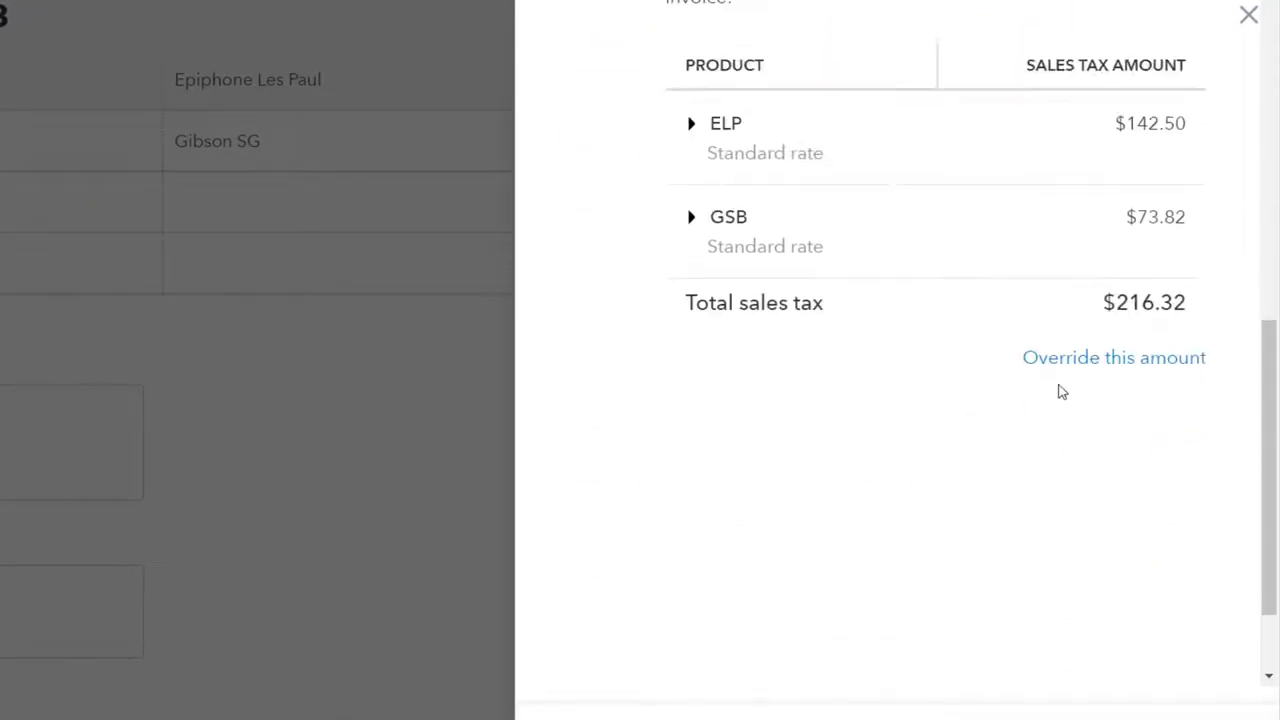
Override the sales tax with a 5% rate, giving the reason Other (or reason not listed), and return to the receipt.
{"action": "left_click", "coordinate": [1062, 366]}
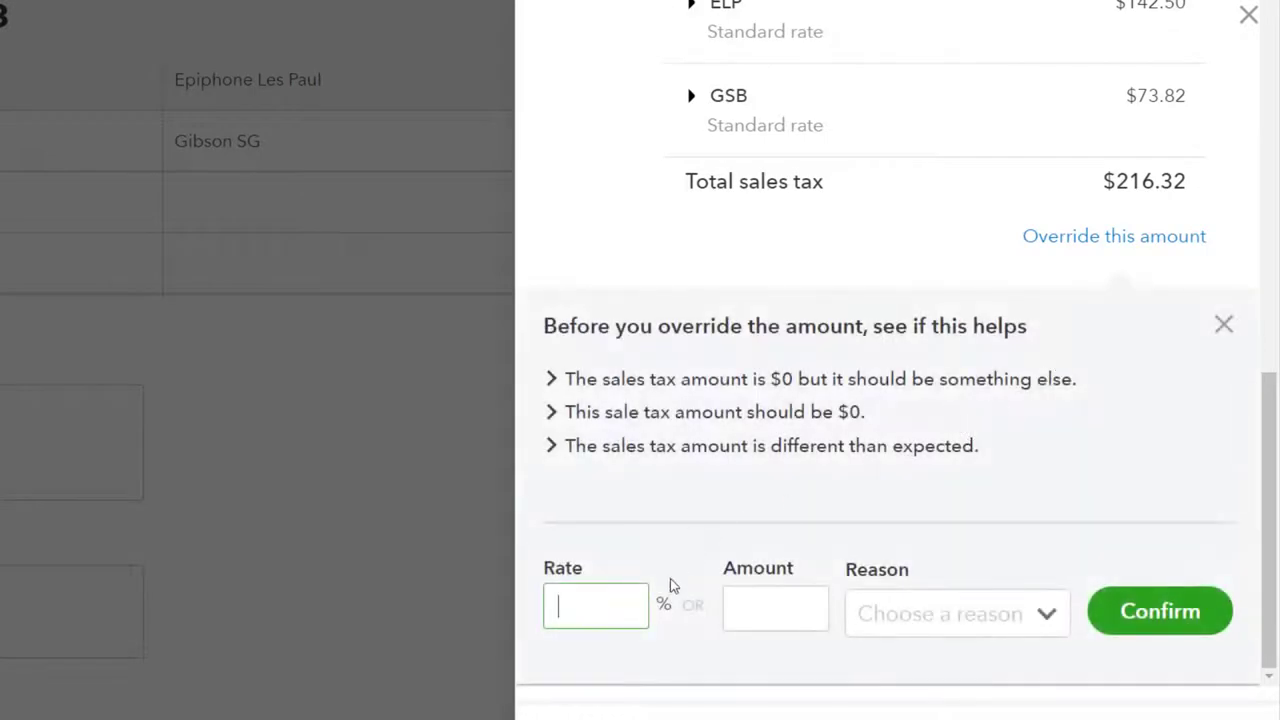
{"action": "type", "text": "5"}
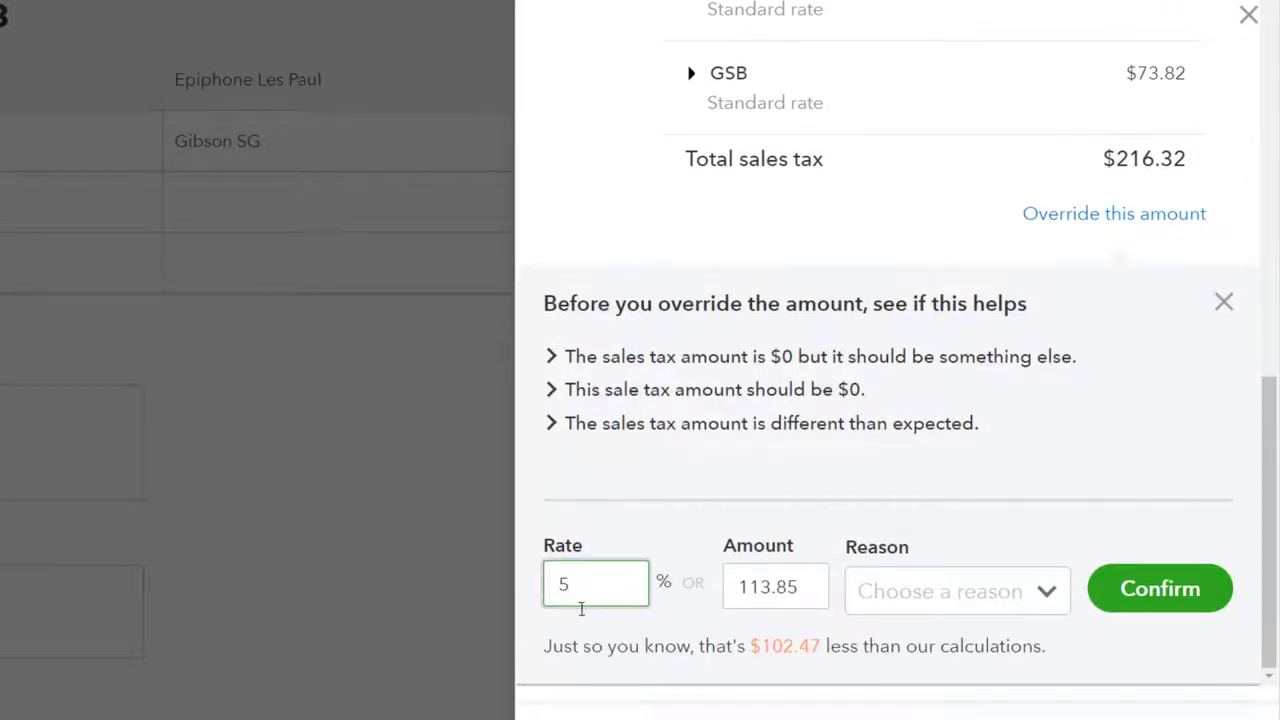
{"action": "left_click", "coordinate": [1160, 590]}
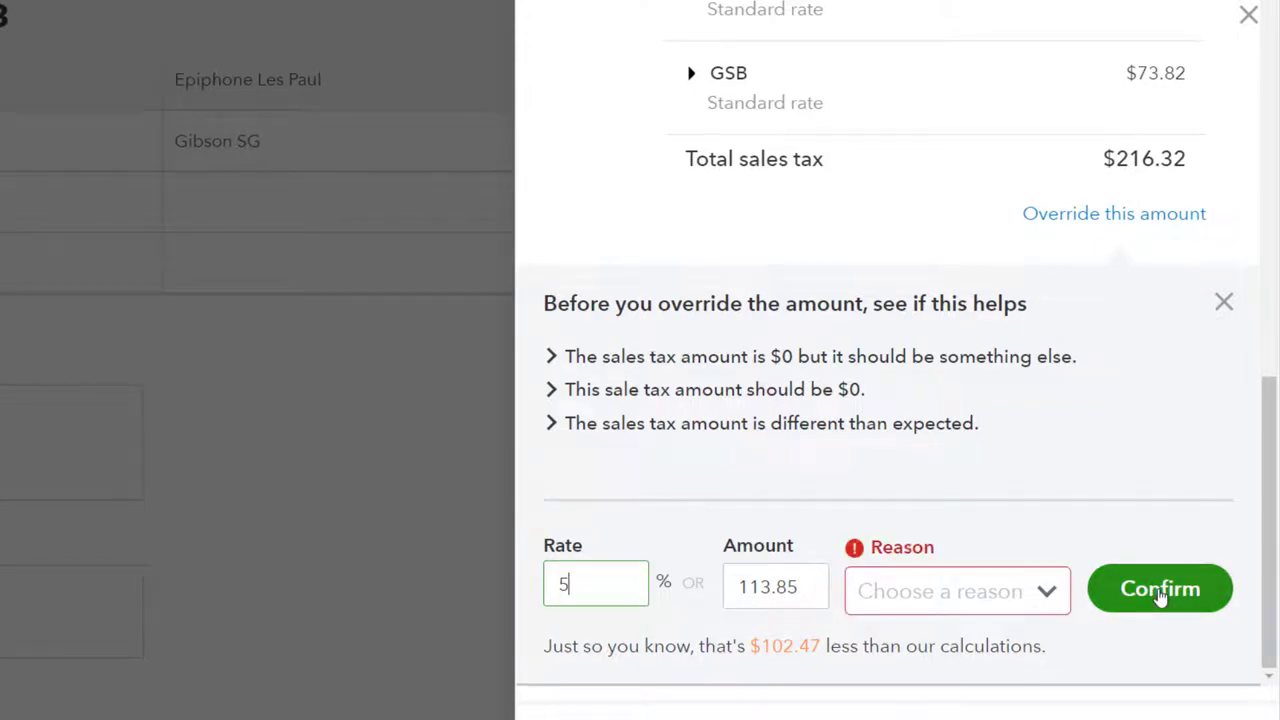
{"action": "left_click", "coordinate": [1057, 596]}
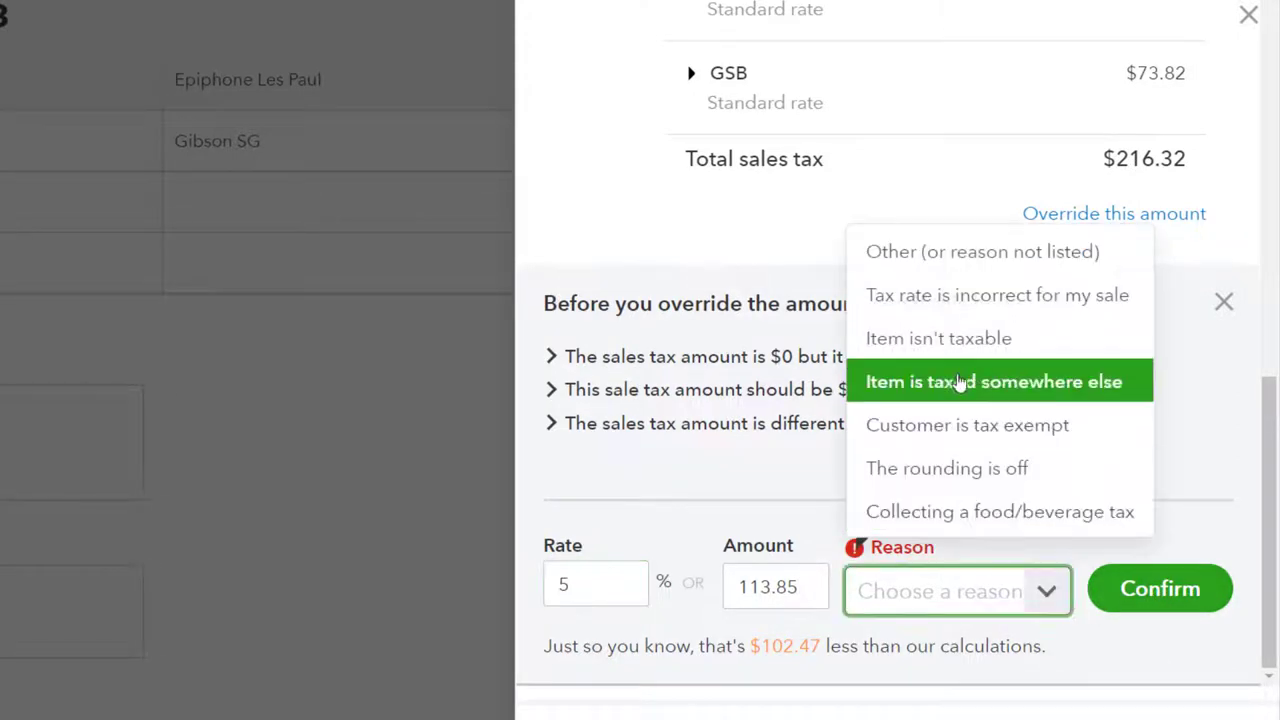
{"action": "left_click", "coordinate": [891, 263]}
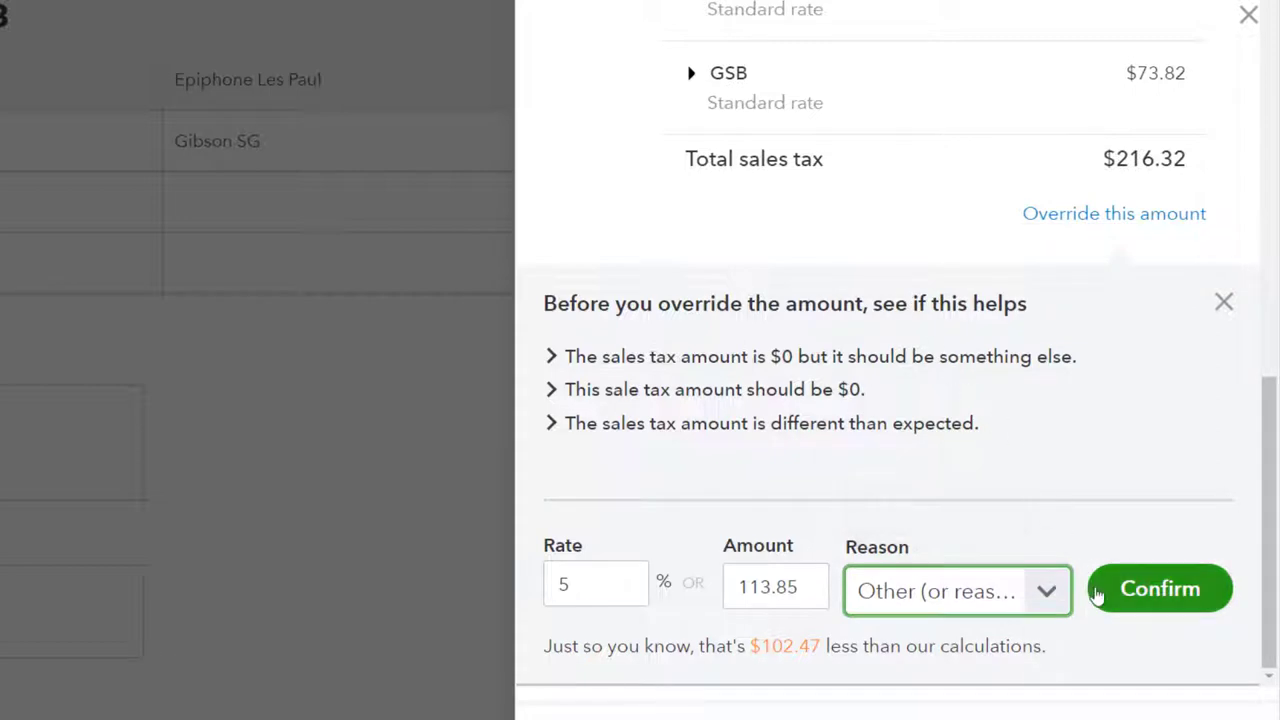
{"action": "left_click", "coordinate": [1143, 598]}
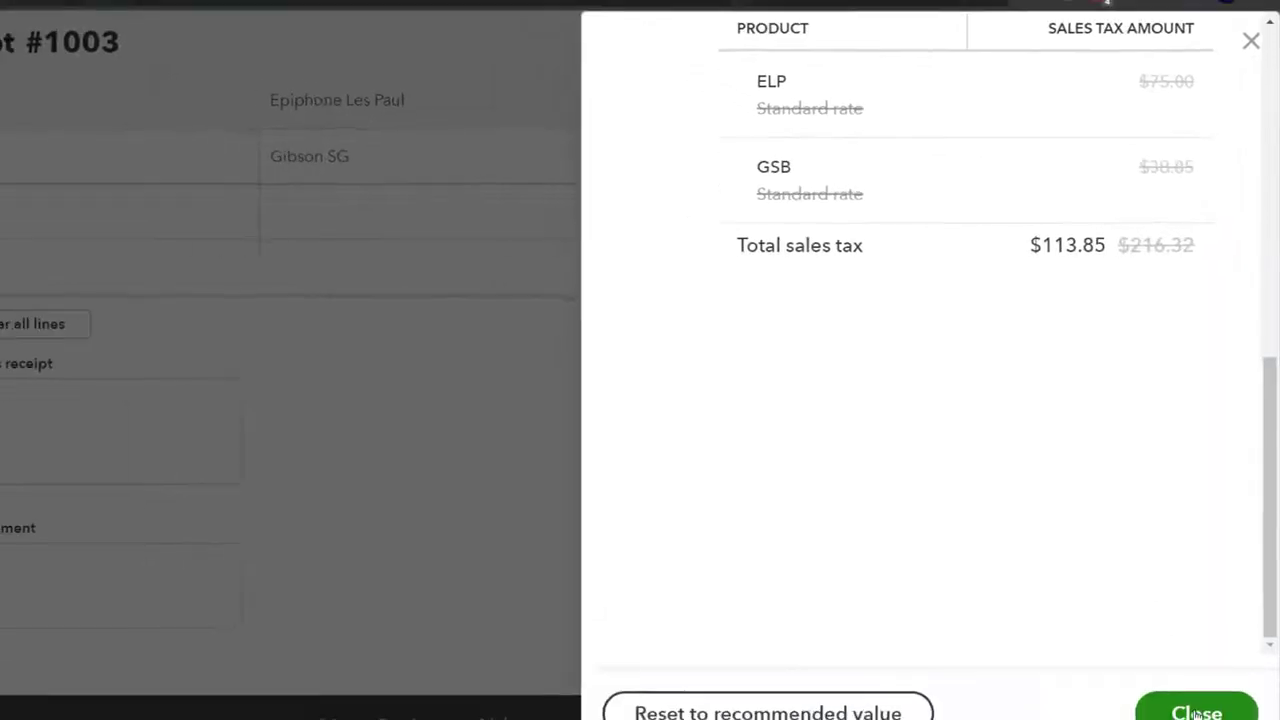
{"action": "left_click", "coordinate": [1210, 651]}
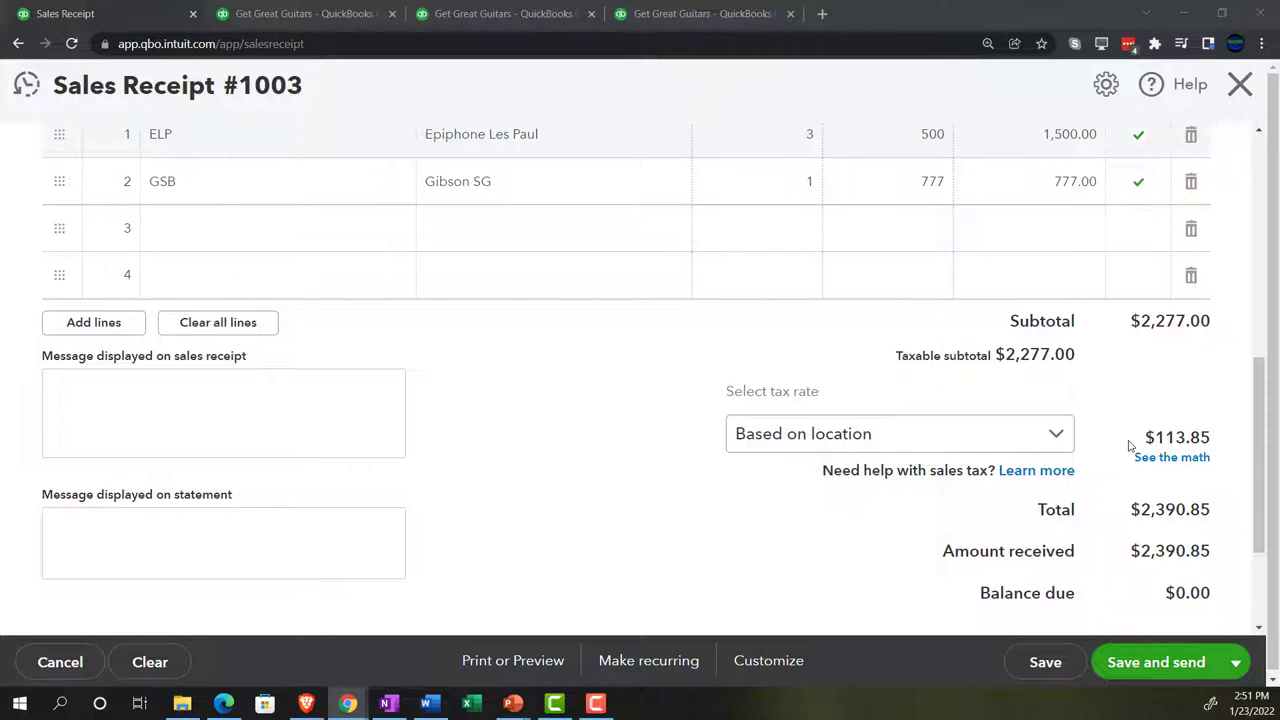
Save and close the sales receipt instead of sending it.
{"action": "scroll", "coordinate": [755, 470], "scroll_direction": "up", "scroll_amount": 1}
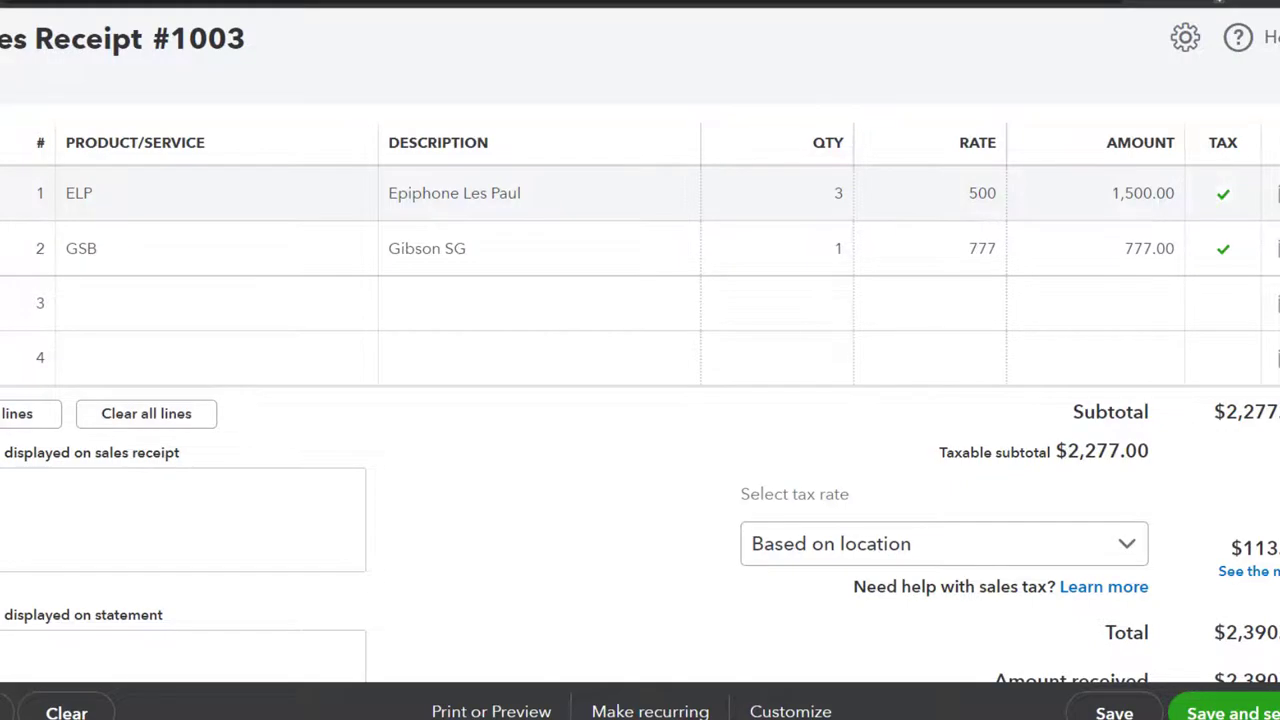
{"action": "left_click", "coordinate": [1257, 691]}
{"action": "left_click", "coordinate": [1129, 626]}
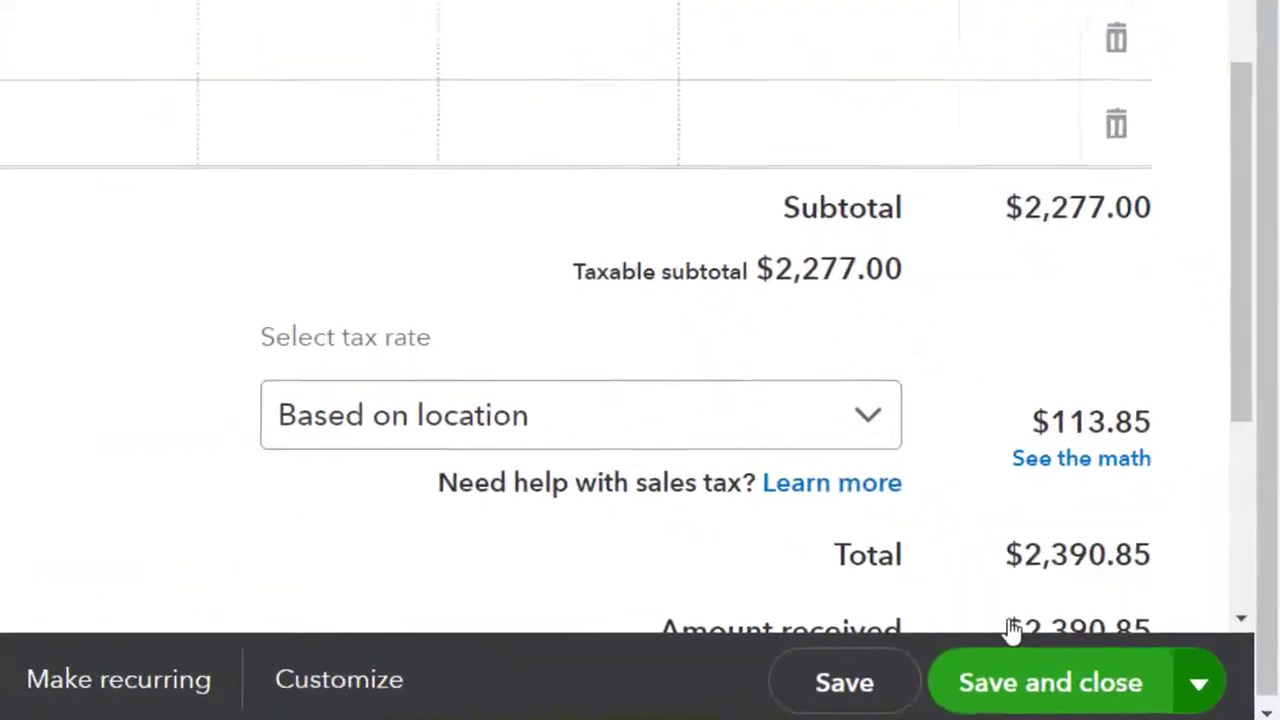
{"action": "left_click", "coordinate": [1050, 682]}
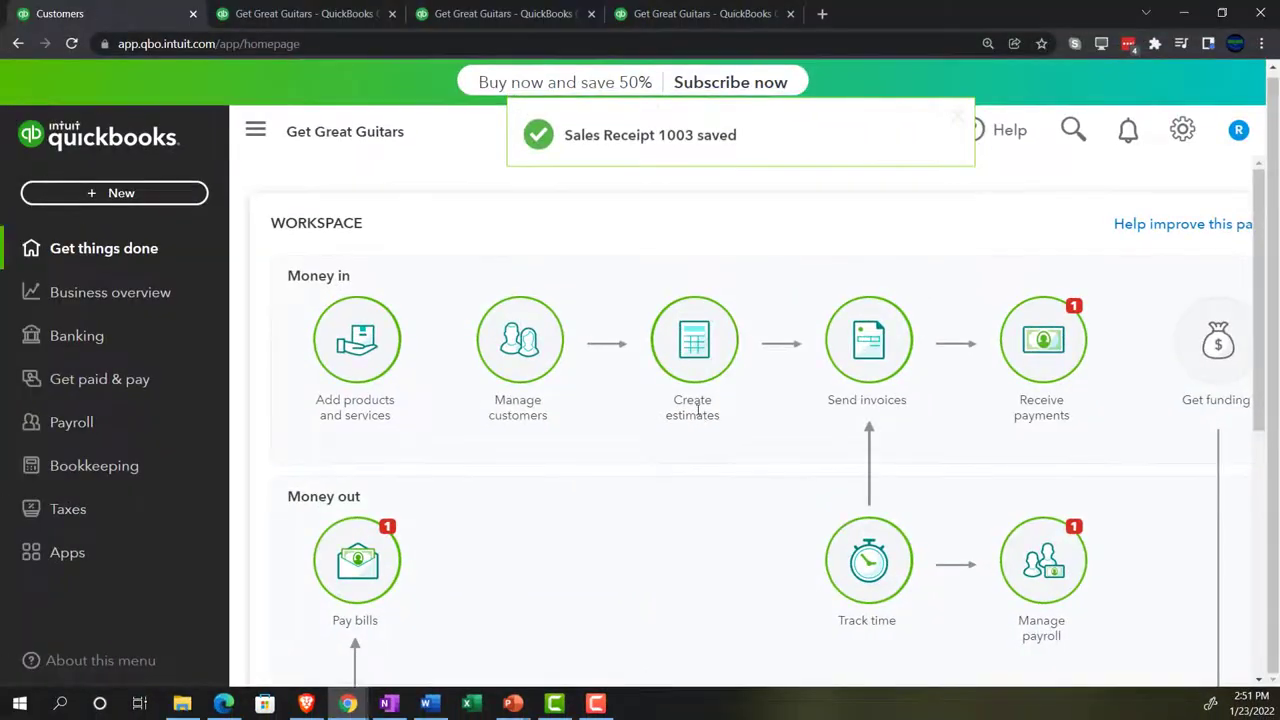
Rerun the 2022 Balance Sheet report and examine its current asset accounts.
{"action": "left_click", "coordinate": [313, 13]}
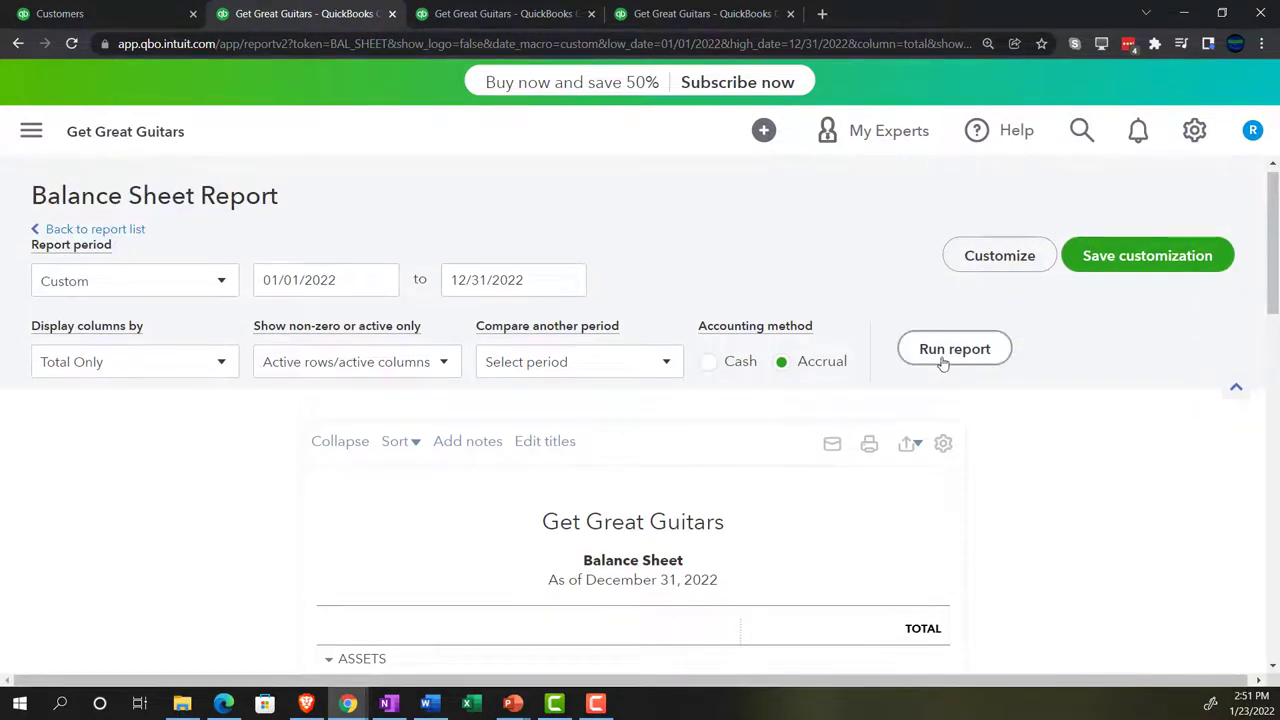
{"action": "left_click", "coordinate": [942, 363]}
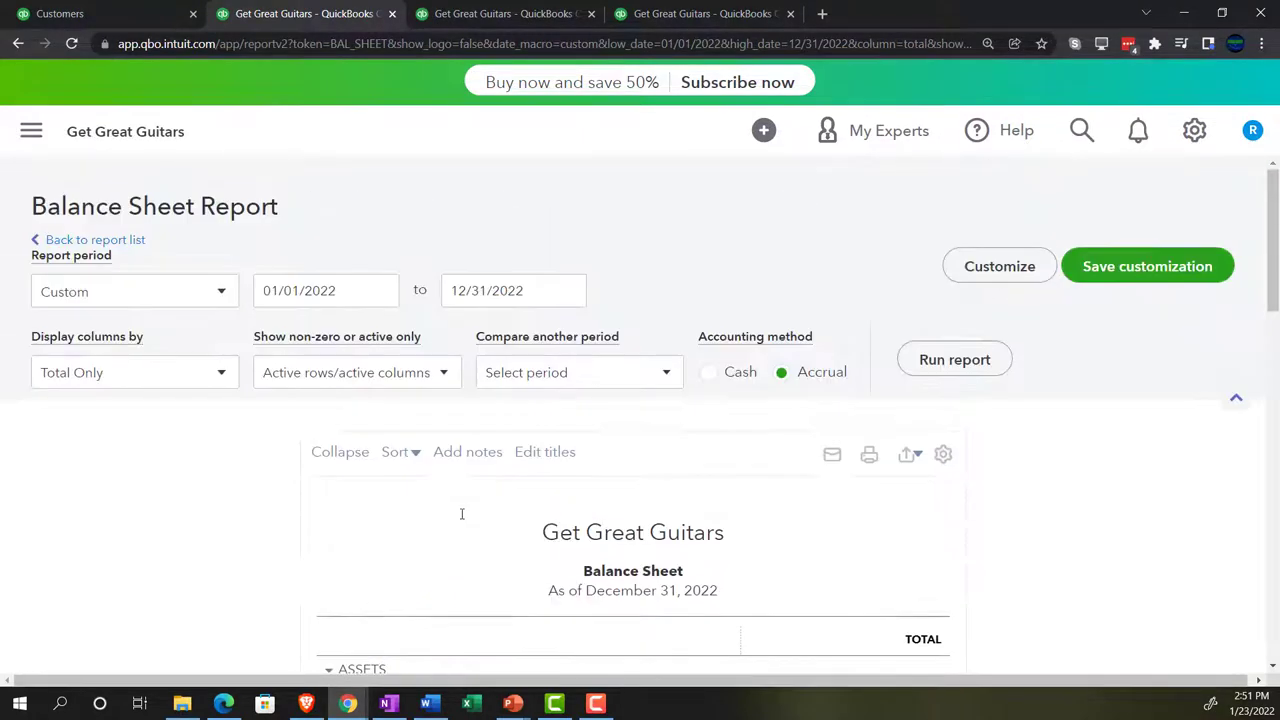
{"action": "key", "text": "ctrl+plus"}
{"action": "key", "text": "ctrl+plus"}
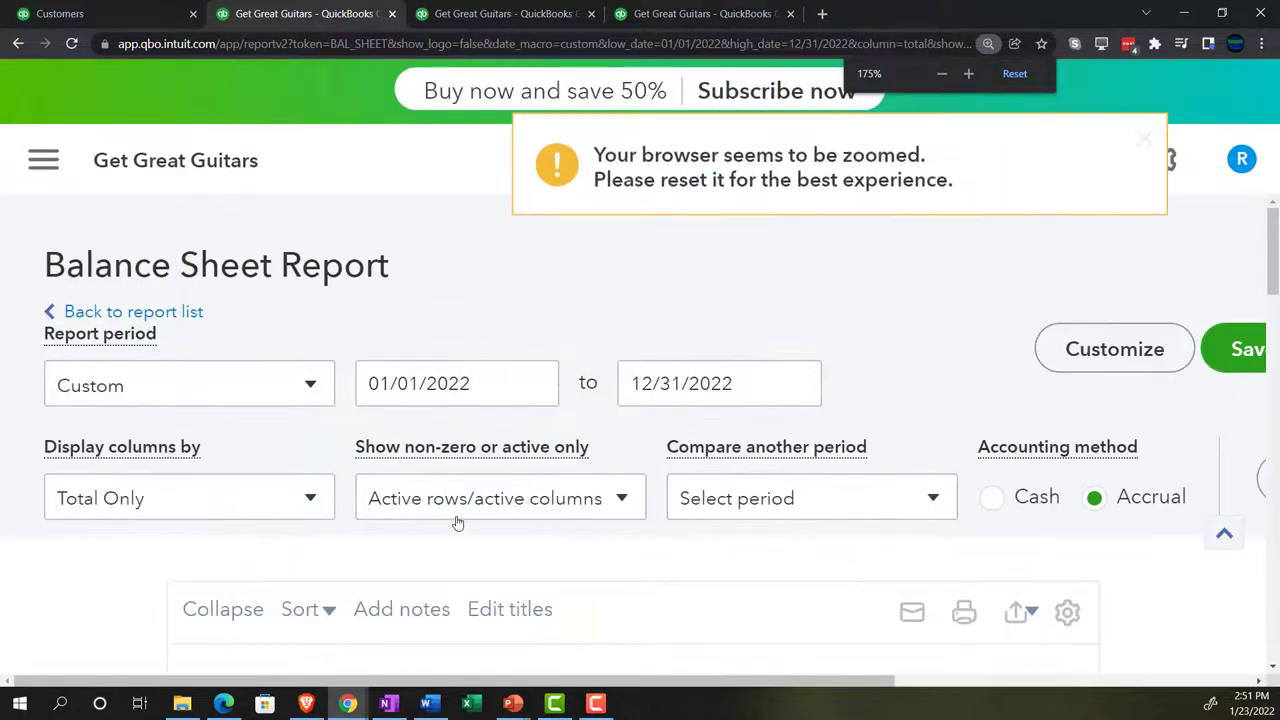
{"action": "scroll", "coordinate": [457, 523], "scroll_direction": "down", "scroll_amount": 5}
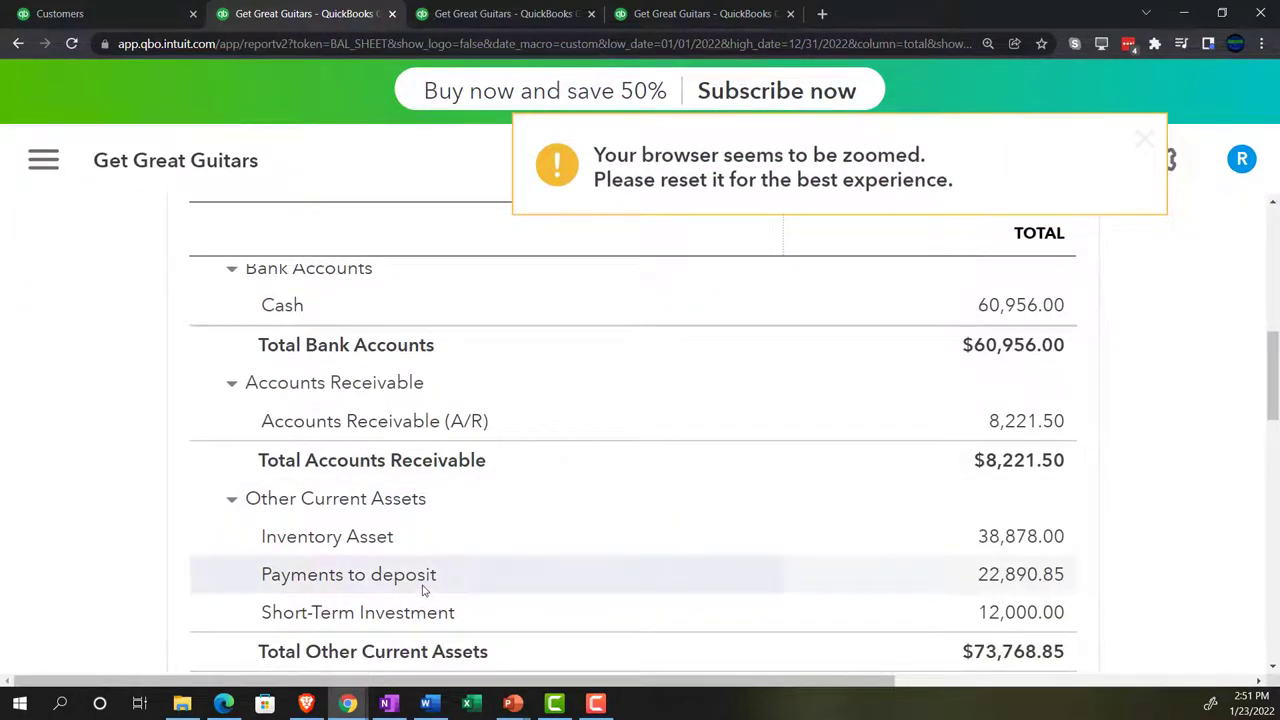
Open the transaction detail behind the Payments to deposit balance.
{"action": "left_click", "coordinate": [1010, 587]}
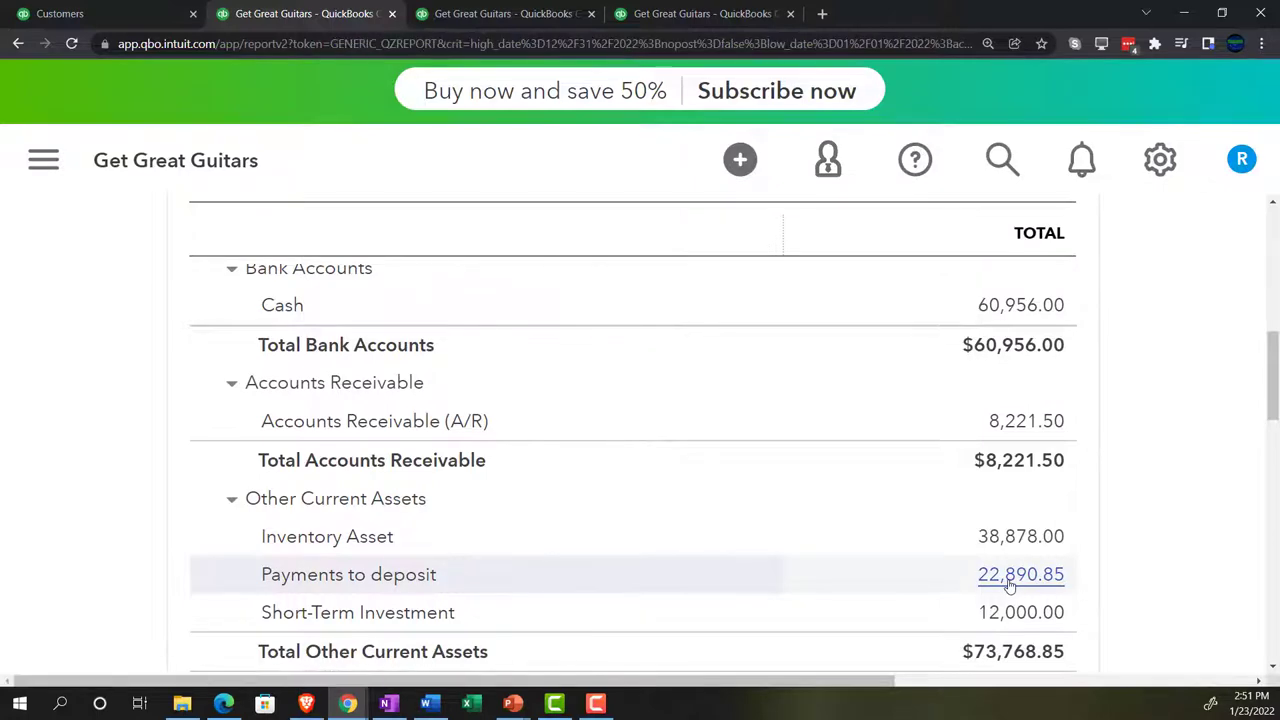
{"action": "key", "text": "ctrl+minus"}
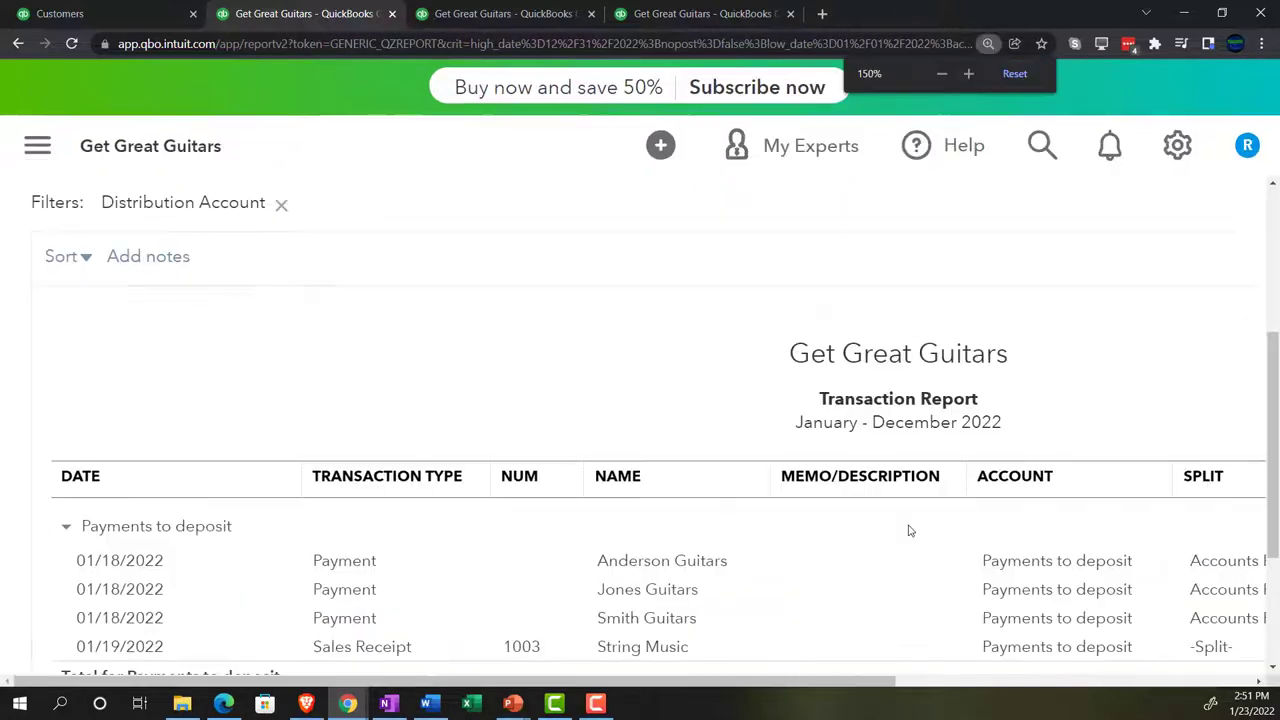
{"action": "key", "text": "ctrl+minus"}
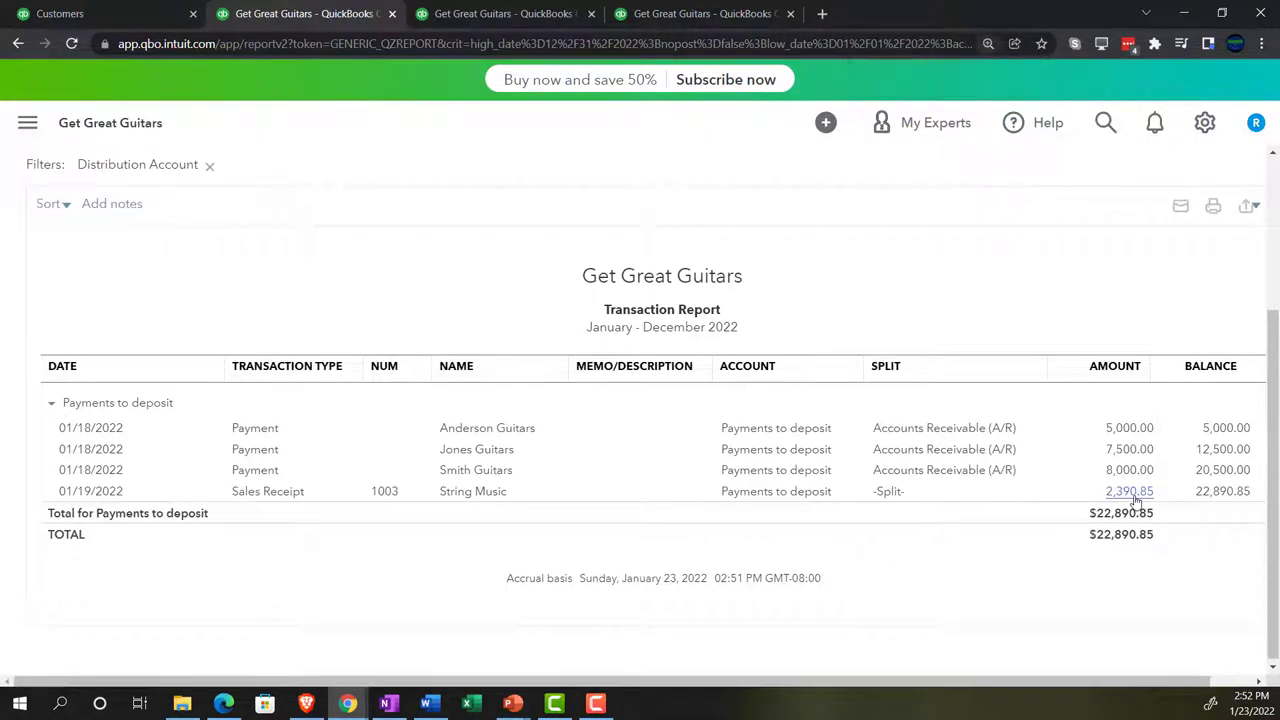
Open the String Music sales receipt from the transaction report, review its lines and totals, and leave it without saving.
{"action": "left_click", "coordinate": [1136, 494]}
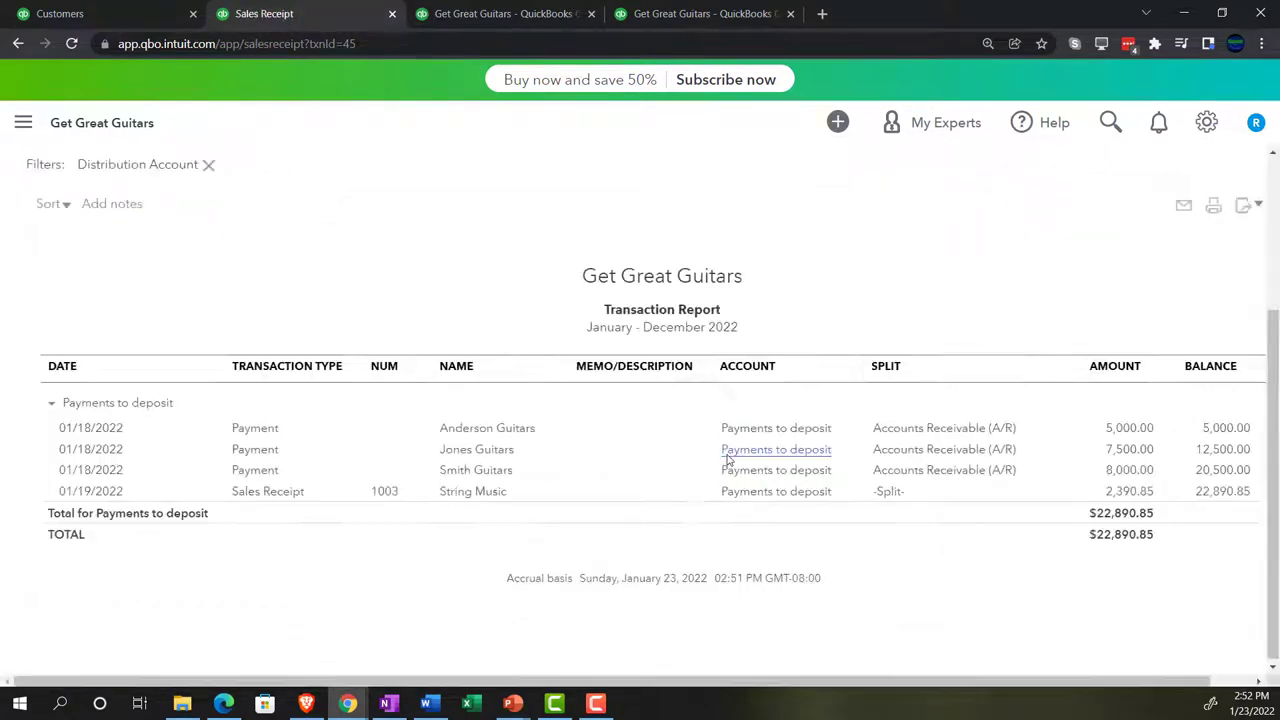
{"action": "scroll", "coordinate": [724, 458], "scroll_direction": "down", "scroll_amount": 3}
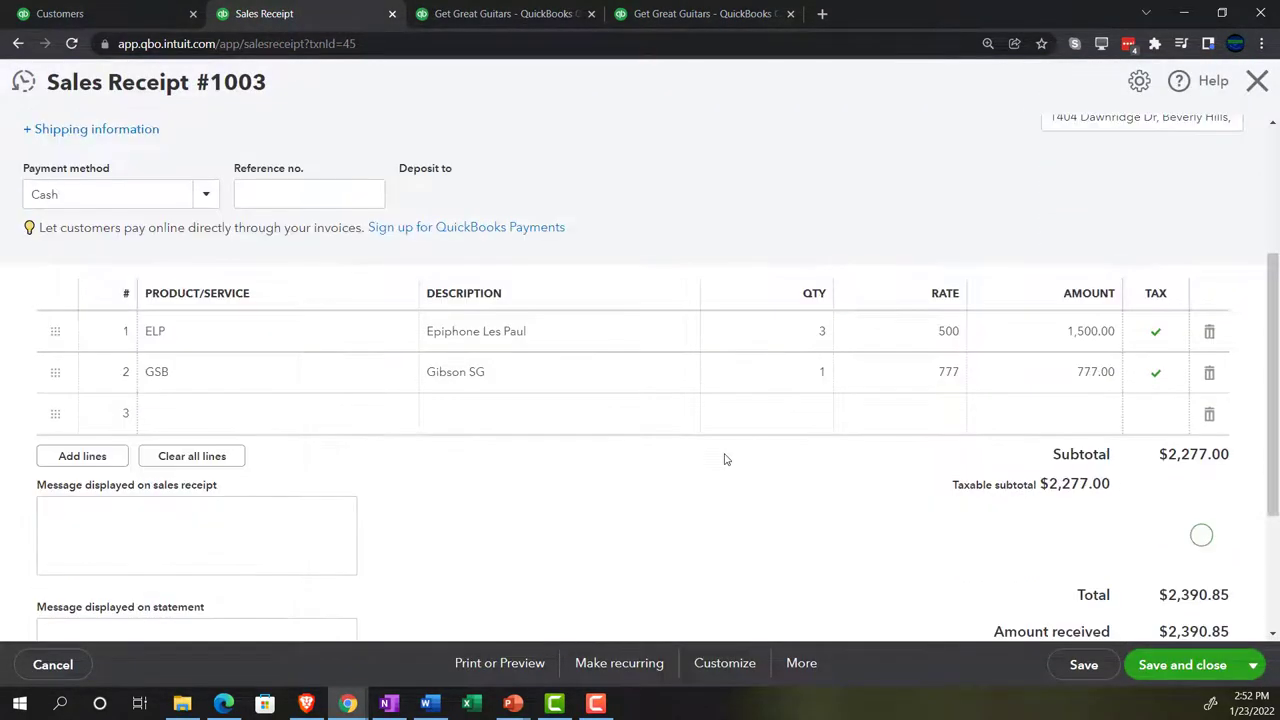
{"action": "scroll", "coordinate": [1034, 474], "scroll_direction": "down", "scroll_amount": 1}
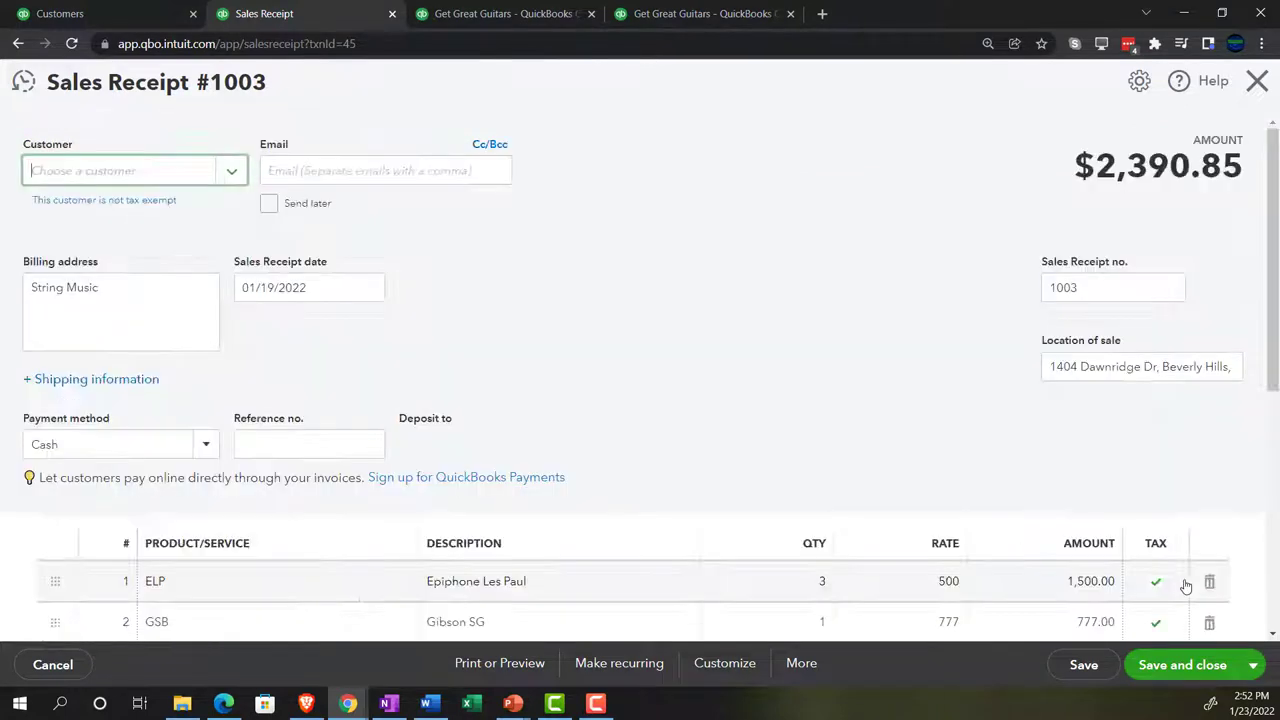
{"action": "scroll", "coordinate": [830, 455], "scroll_direction": "down", "scroll_amount": 3}
{"action": "scroll", "coordinate": [1078, 589], "scroll_direction": "down", "scroll_amount": 1}
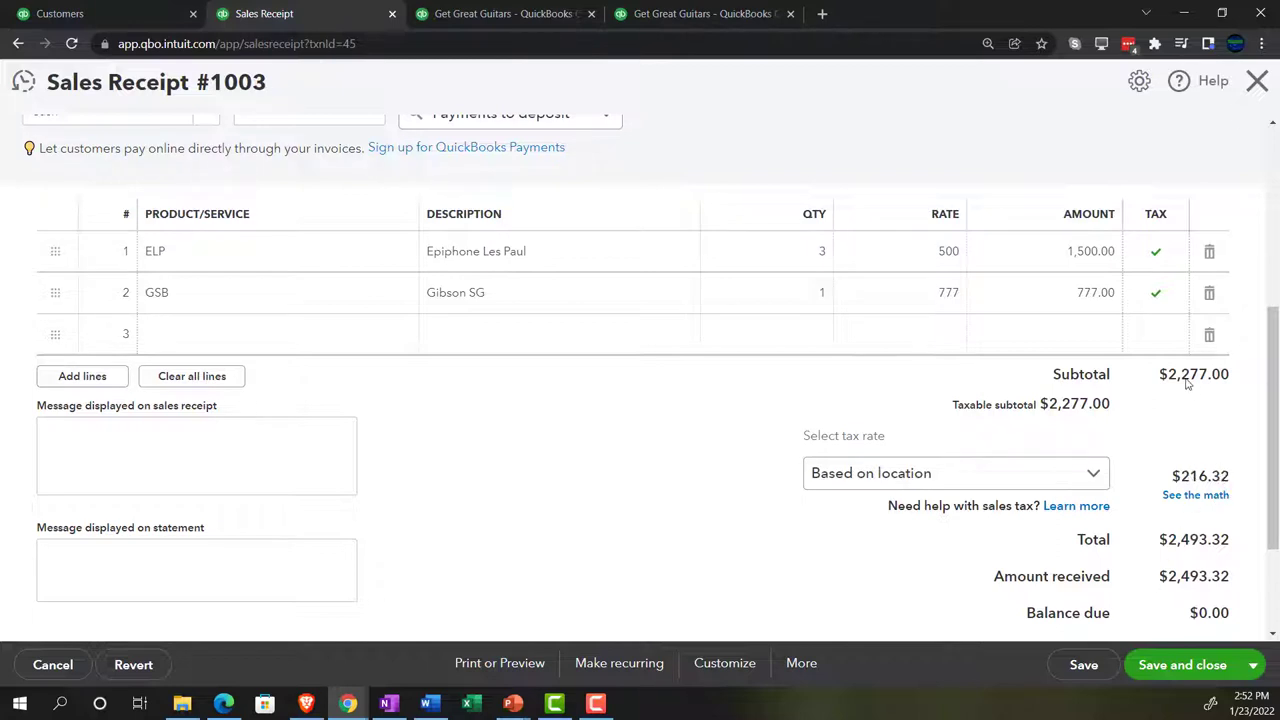
{"action": "left_click", "coordinate": [1257, 81]}
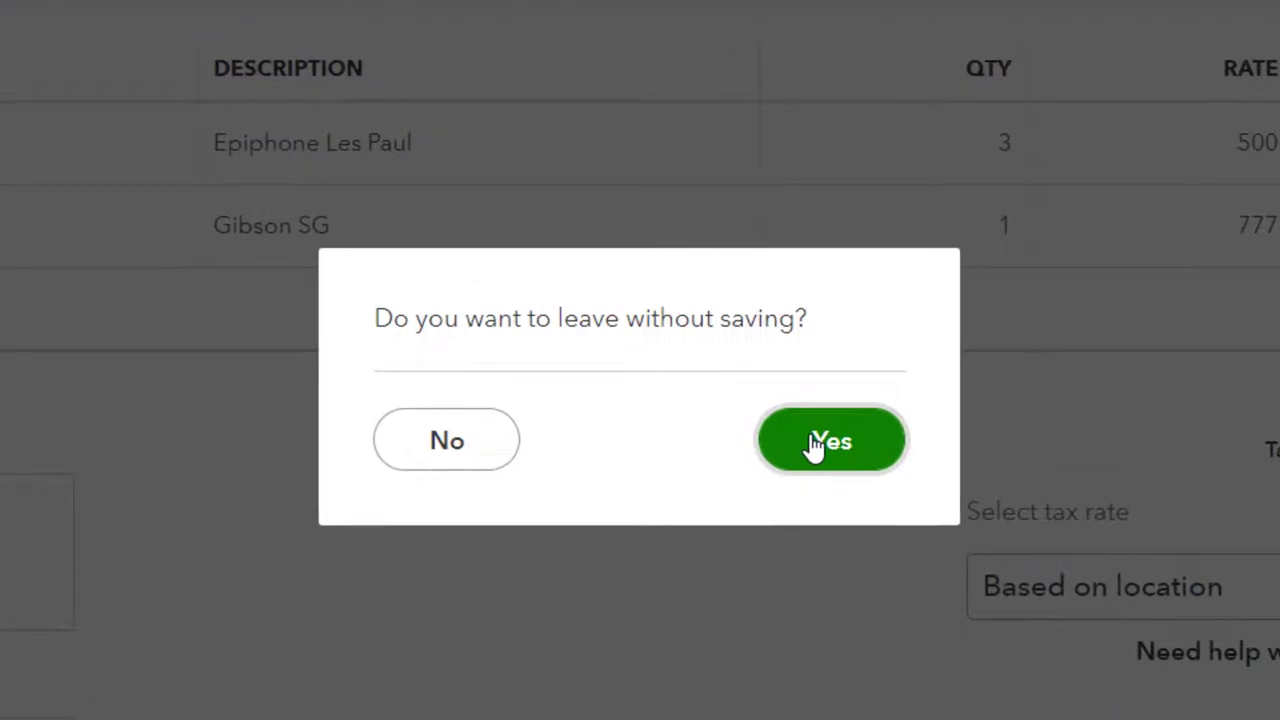
{"action": "left_click", "coordinate": [815, 447]}
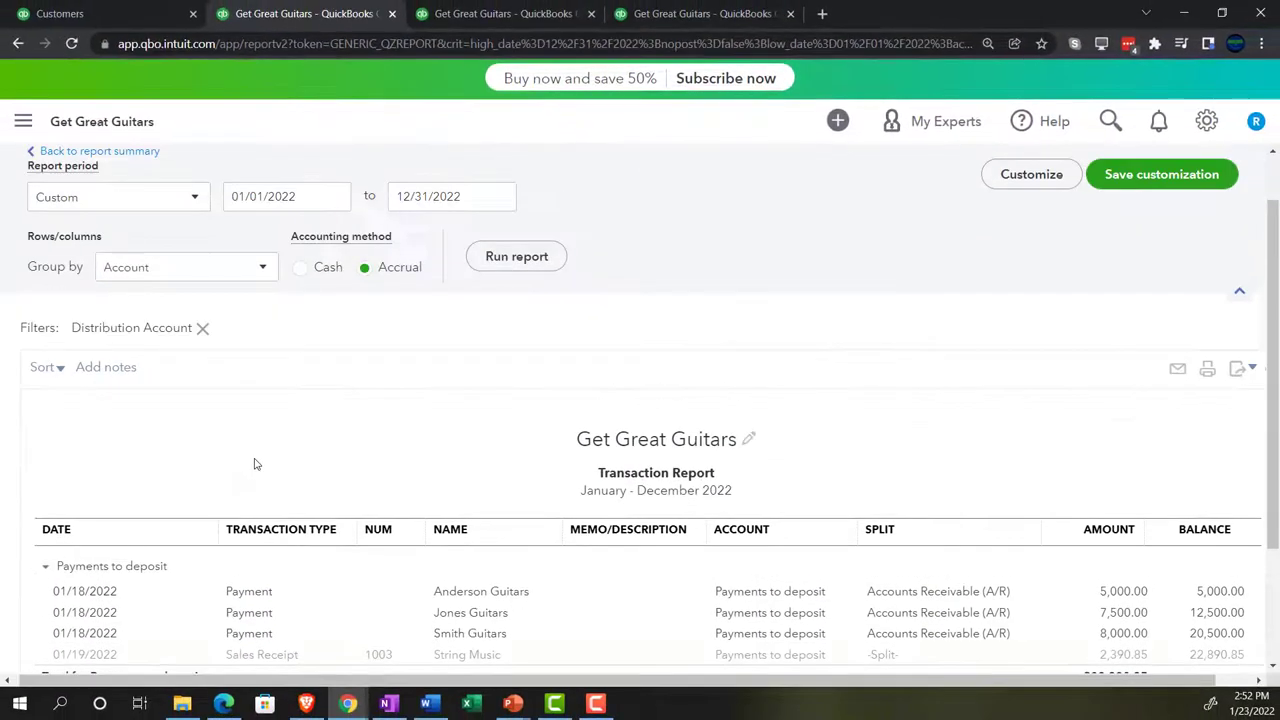
Return from the transaction detail to the Balance Sheet and examine the asset accounts.
{"action": "scroll", "coordinate": [256, 464], "scroll_direction": "down", "scroll_amount": 2}
{"action": "scroll", "coordinate": [240, 400], "scroll_direction": "up", "scroll_amount": 3}
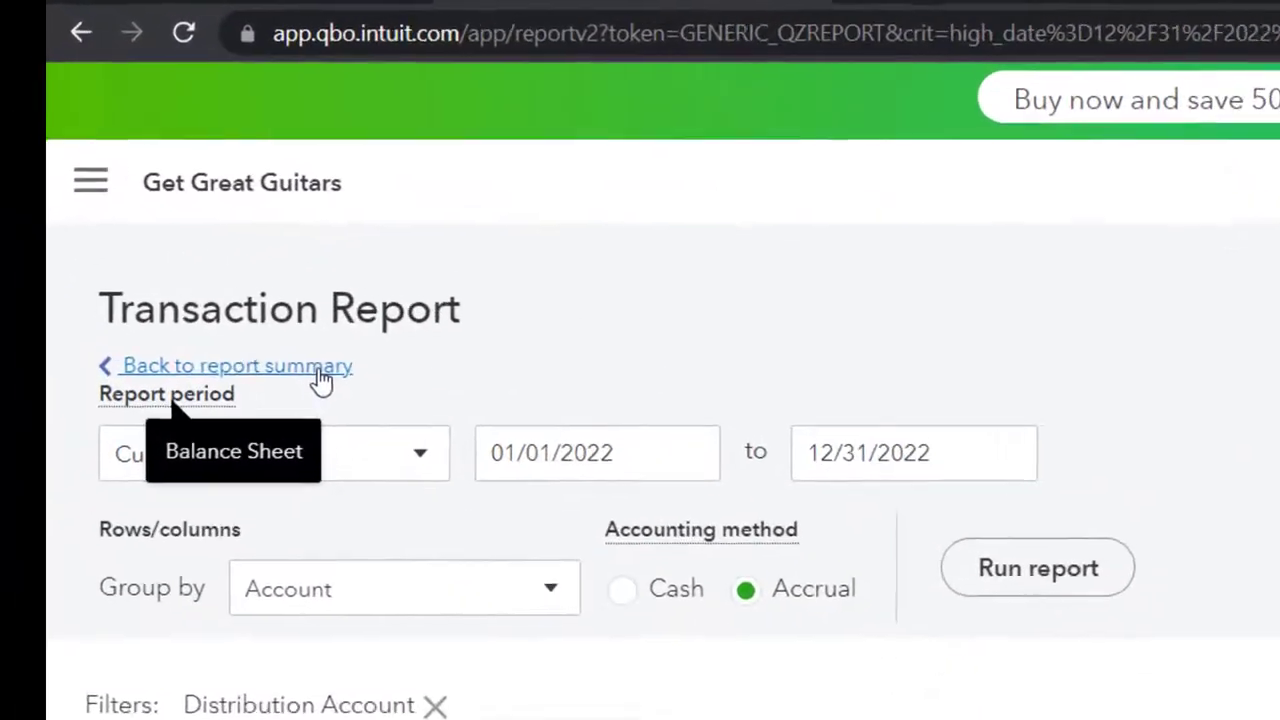
{"action": "left_click", "coordinate": [179, 250]}
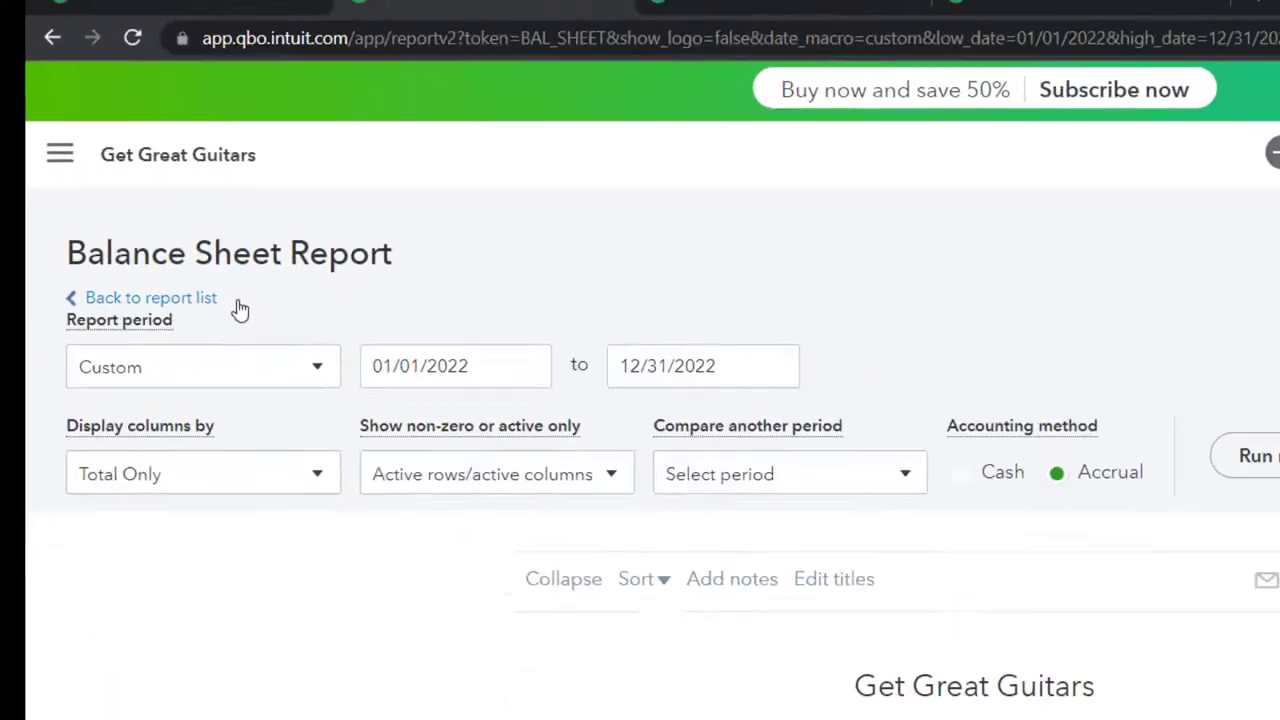
{"action": "scroll", "coordinate": [172, 386], "scroll_direction": "down", "scroll_amount": 5}
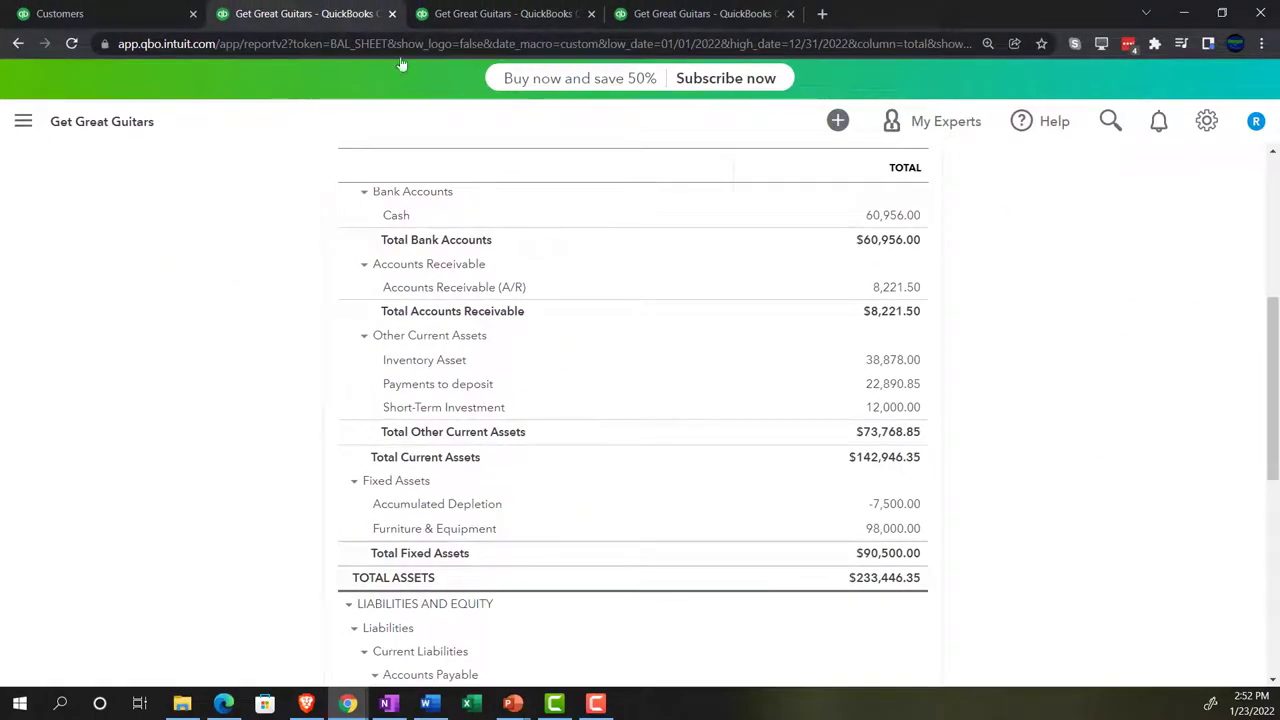
Rerun the 2022 Profit and Loss report and examine the income and cost of goods sold accounts.
{"action": "left_click", "coordinate": [440, 18]}
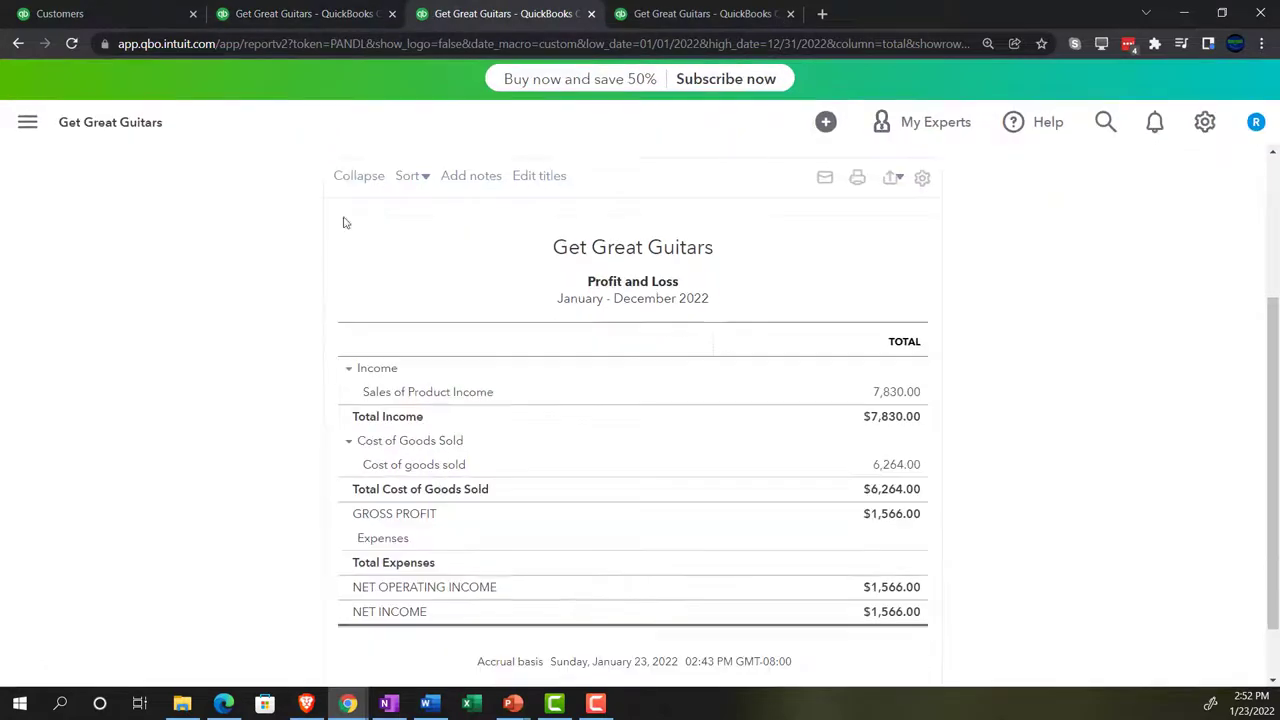
{"action": "scroll", "coordinate": [224, 343], "scroll_direction": "up", "scroll_amount": 1}
{"action": "scroll", "coordinate": [224, 343], "scroll_direction": "up", "scroll_amount": 2}
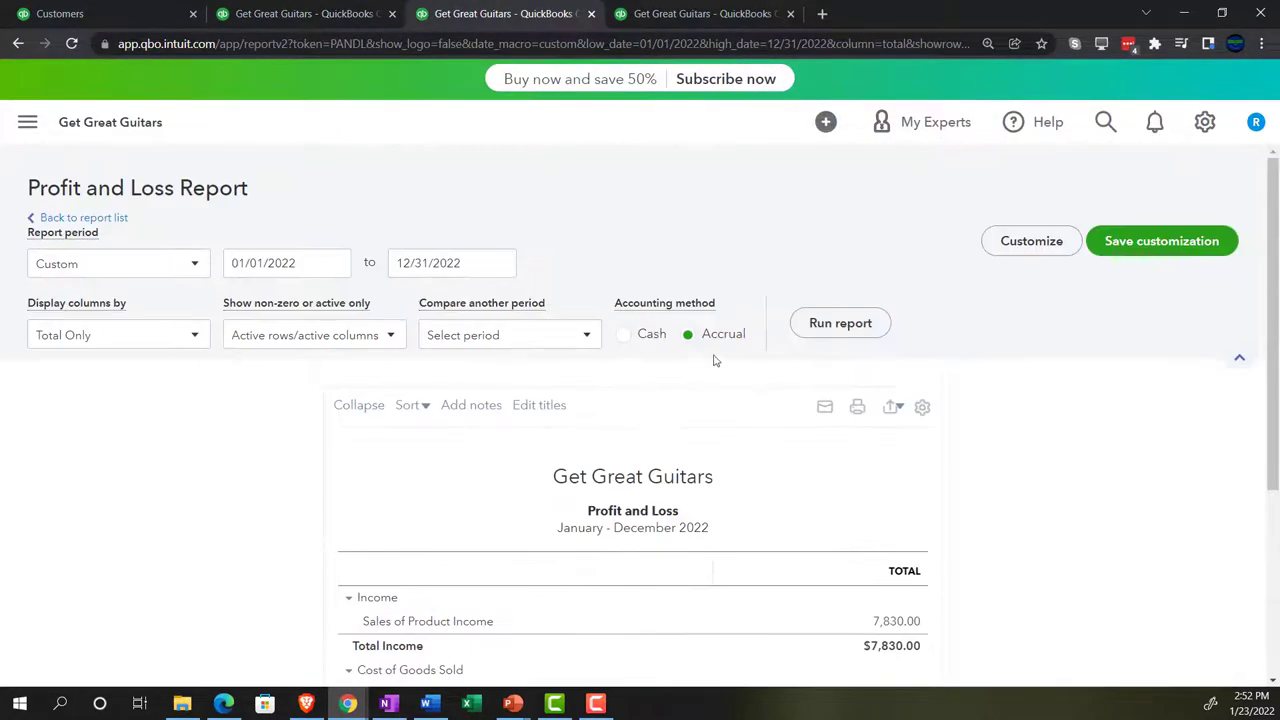
{"action": "left_click", "coordinate": [816, 336]}
{"action": "scroll", "coordinate": [329, 449], "scroll_direction": "down", "scroll_amount": 2}
{"action": "key", "text": "ctrl+plus"}
{"action": "key", "text": "ctrl+plus"}
{"action": "key", "text": "ctrl+plus"}
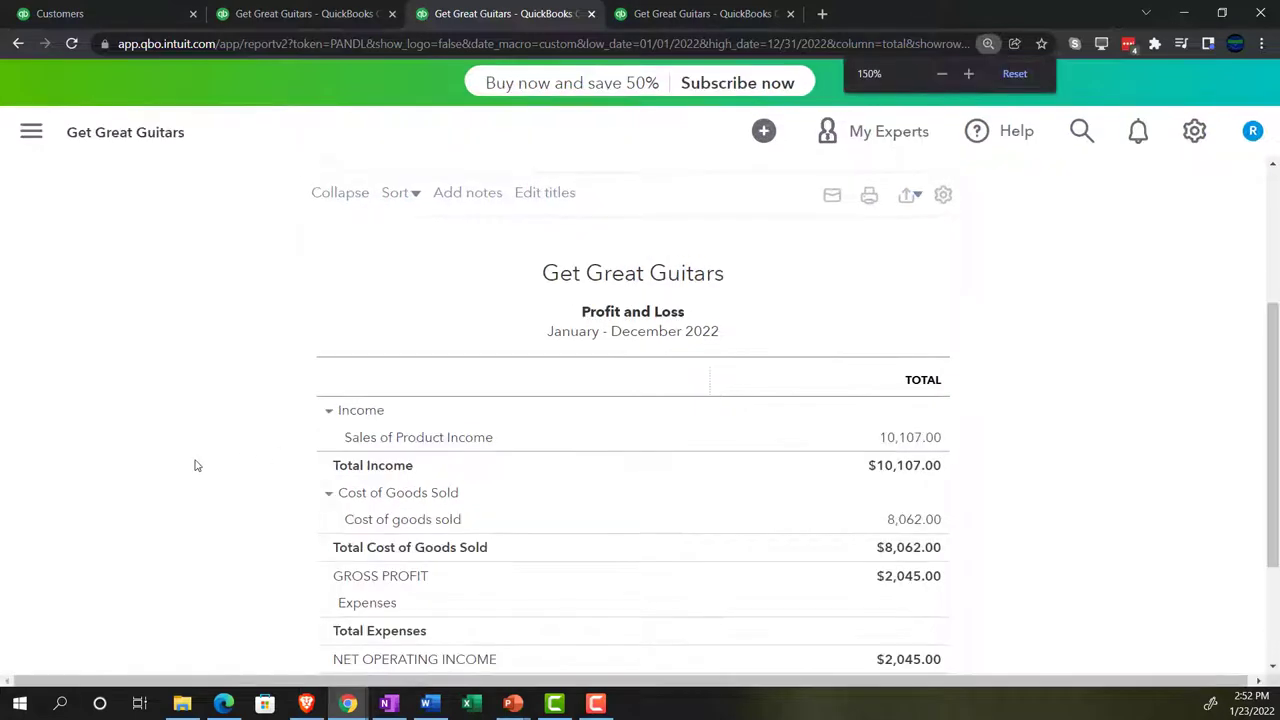
{"action": "scroll", "coordinate": [195, 463], "scroll_direction": "down", "scroll_amount": 1}
{"action": "key", "text": "ctrl+plus"}
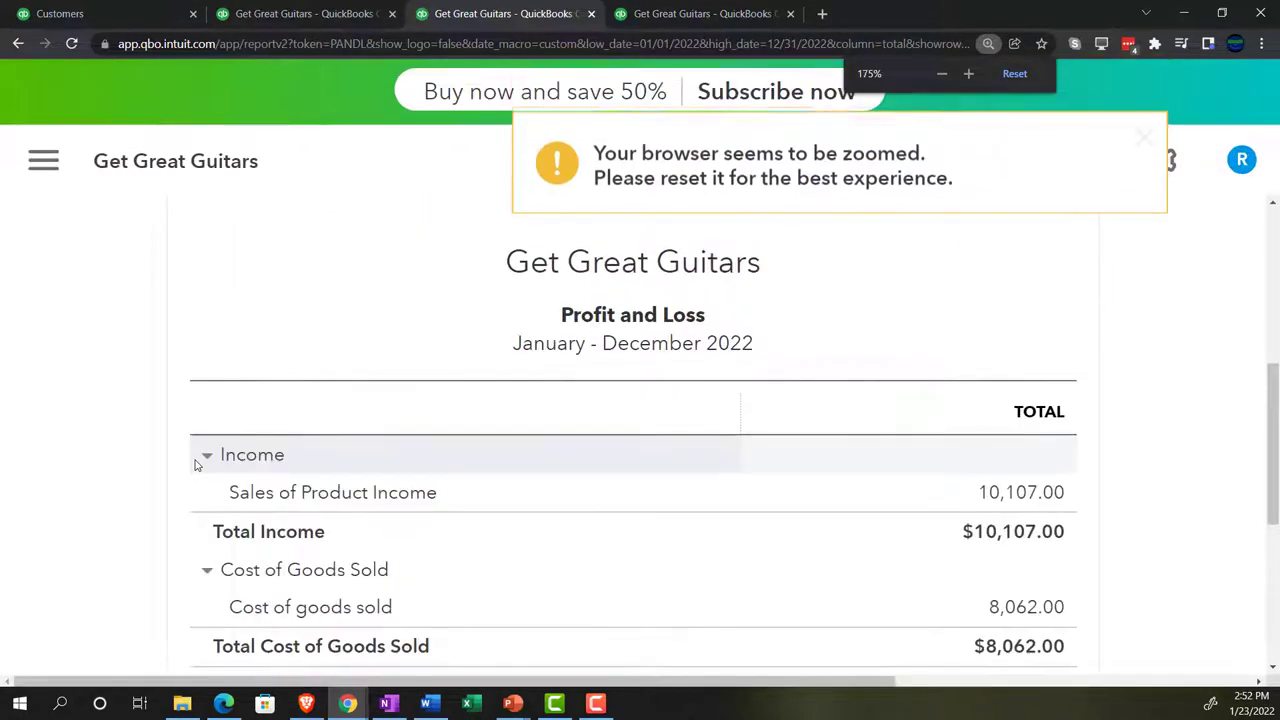
{"action": "scroll", "coordinate": [400, 470], "scroll_direction": "down", "scroll_amount": 1}
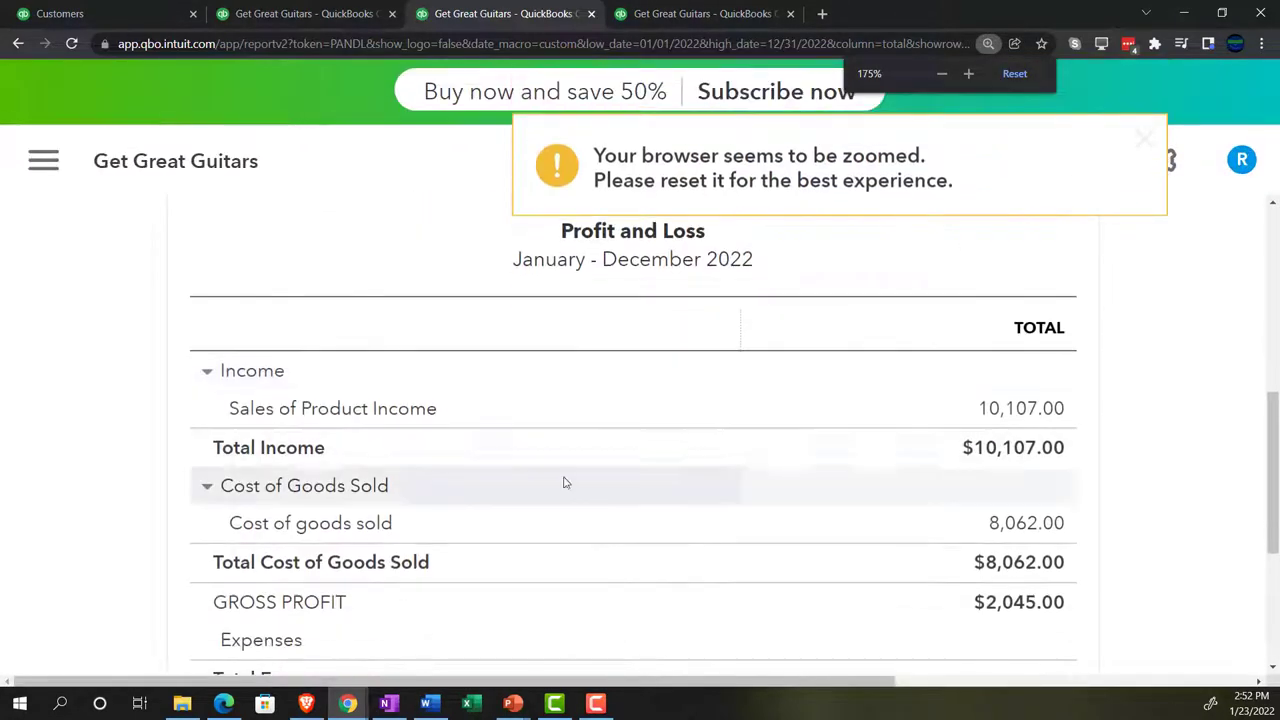
Open the transaction detail behind the Sales of Product Income total on the Profit and Loss report.
{"action": "left_click", "coordinate": [997, 424]}
{"action": "key", "text": "ctrl+minus"}
{"action": "key", "text": "ctrl+minus"}
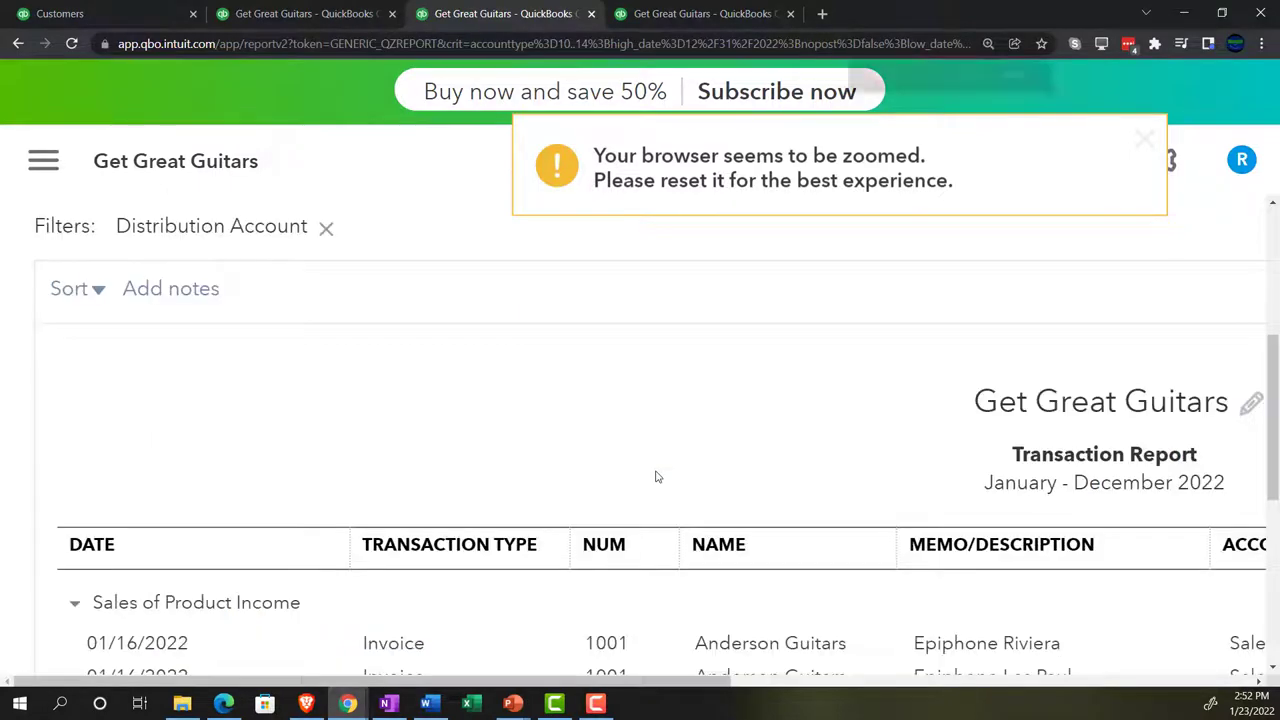
{"action": "key", "text": "ctrl+minus"}
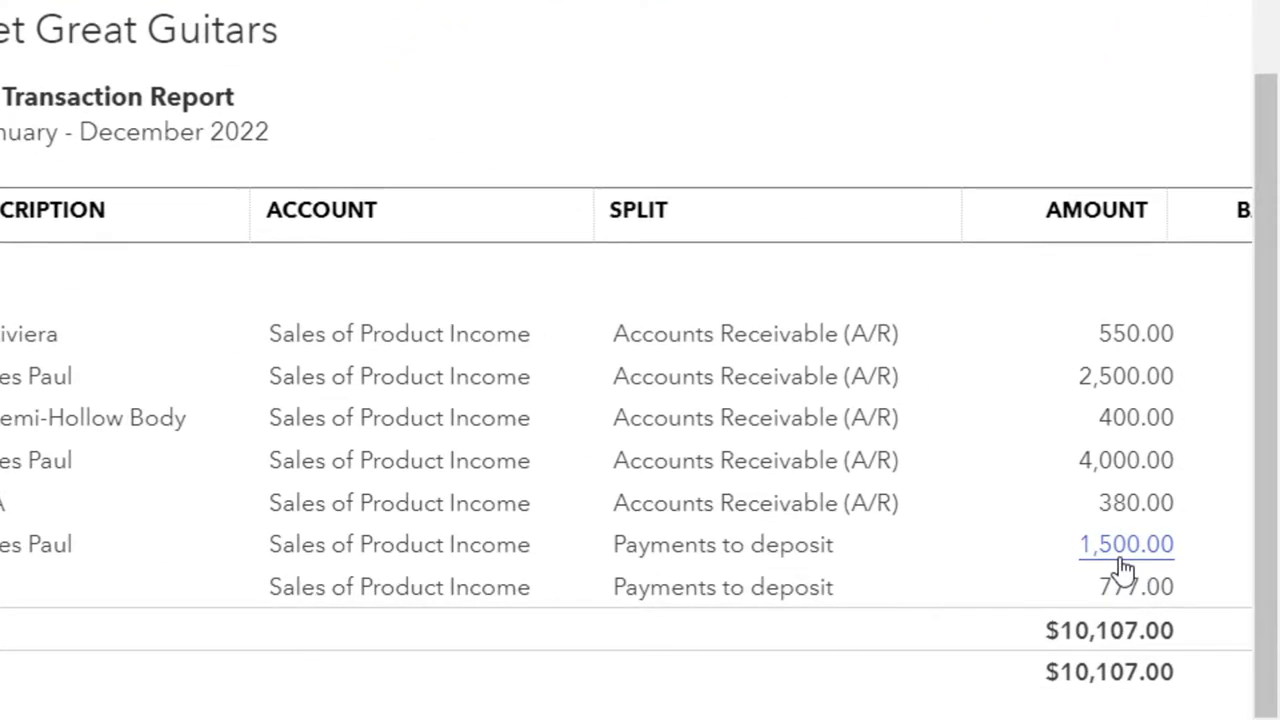
Check the String Music sales receipt from the product income detail without saving, and return to the Profit and Loss report.
{"action": "left_click", "coordinate": [1125, 545]}
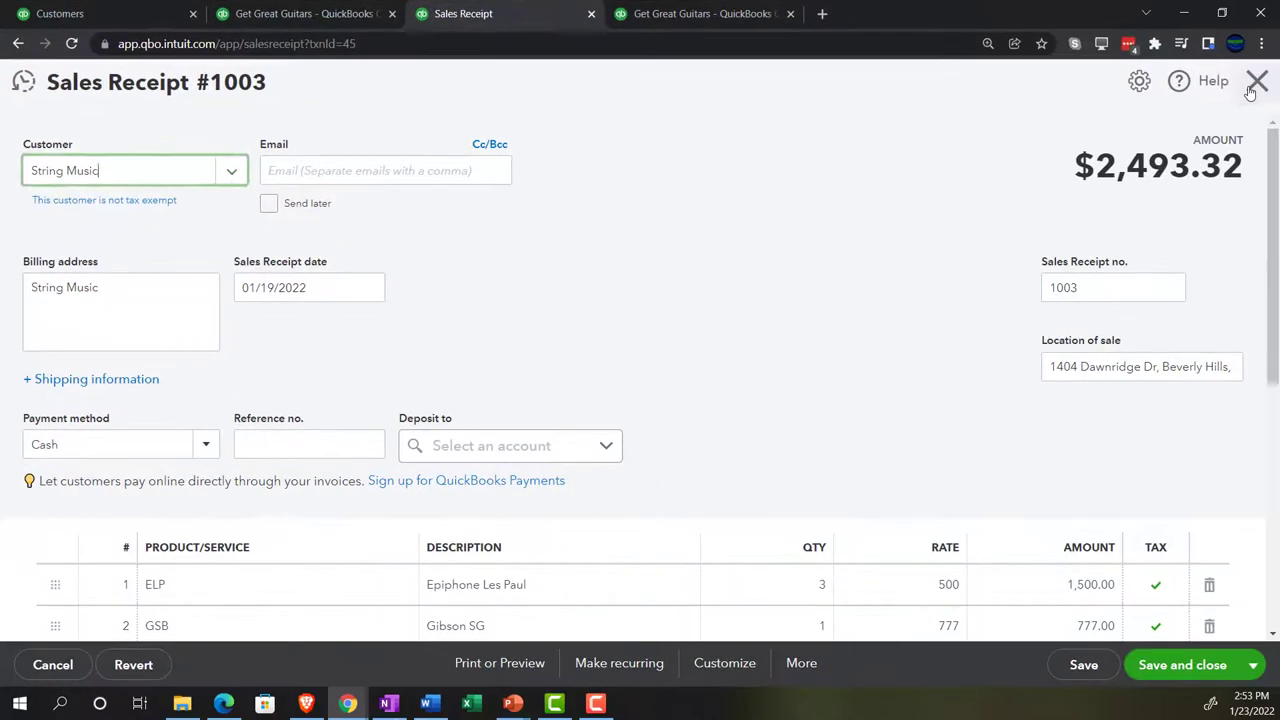
{"action": "left_click", "coordinate": [1254, 85]}
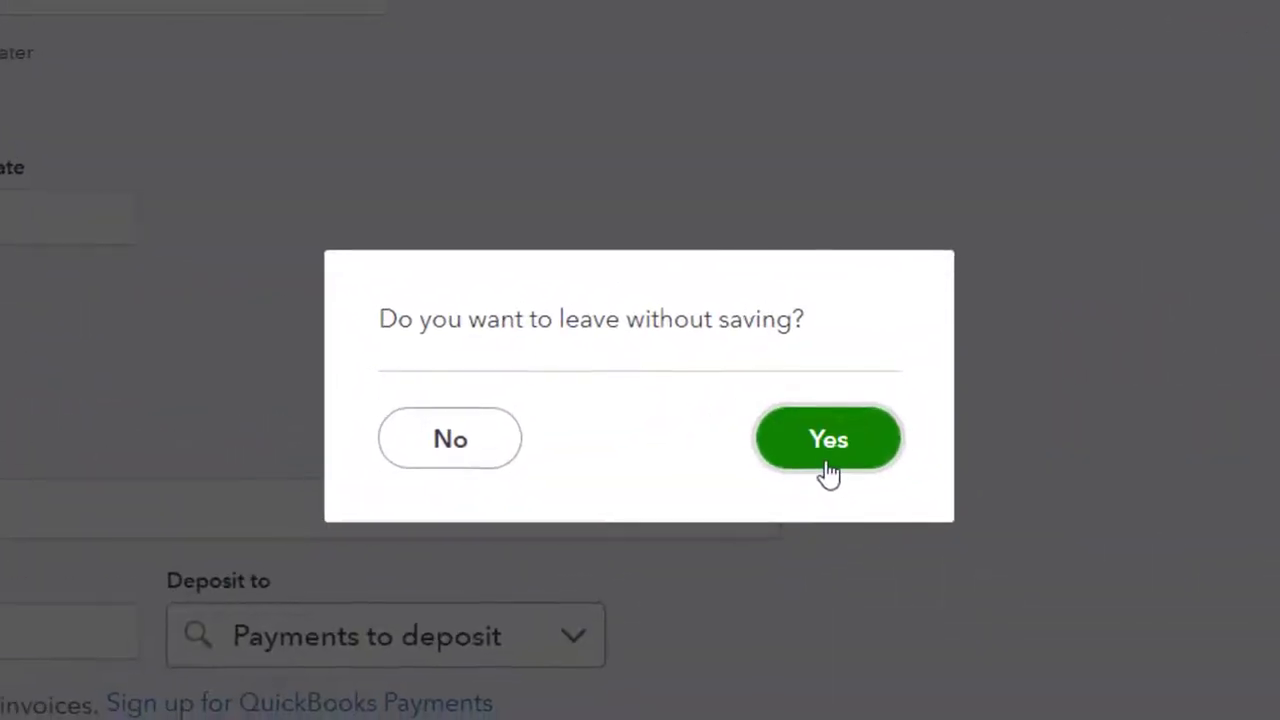
{"action": "left_click", "coordinate": [831, 445]}
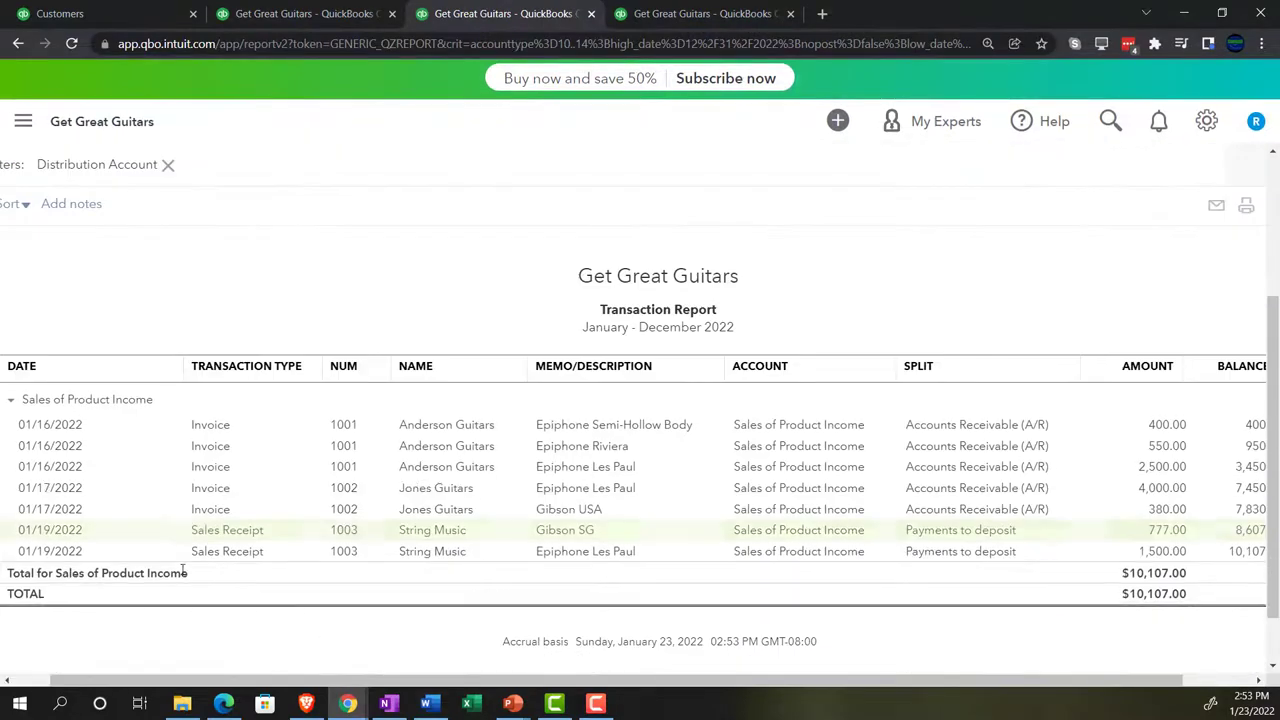
{"action": "scroll", "coordinate": [151, 374], "scroll_direction": "up", "scroll_amount": 3}
{"action": "left_click", "coordinate": [130, 218]}
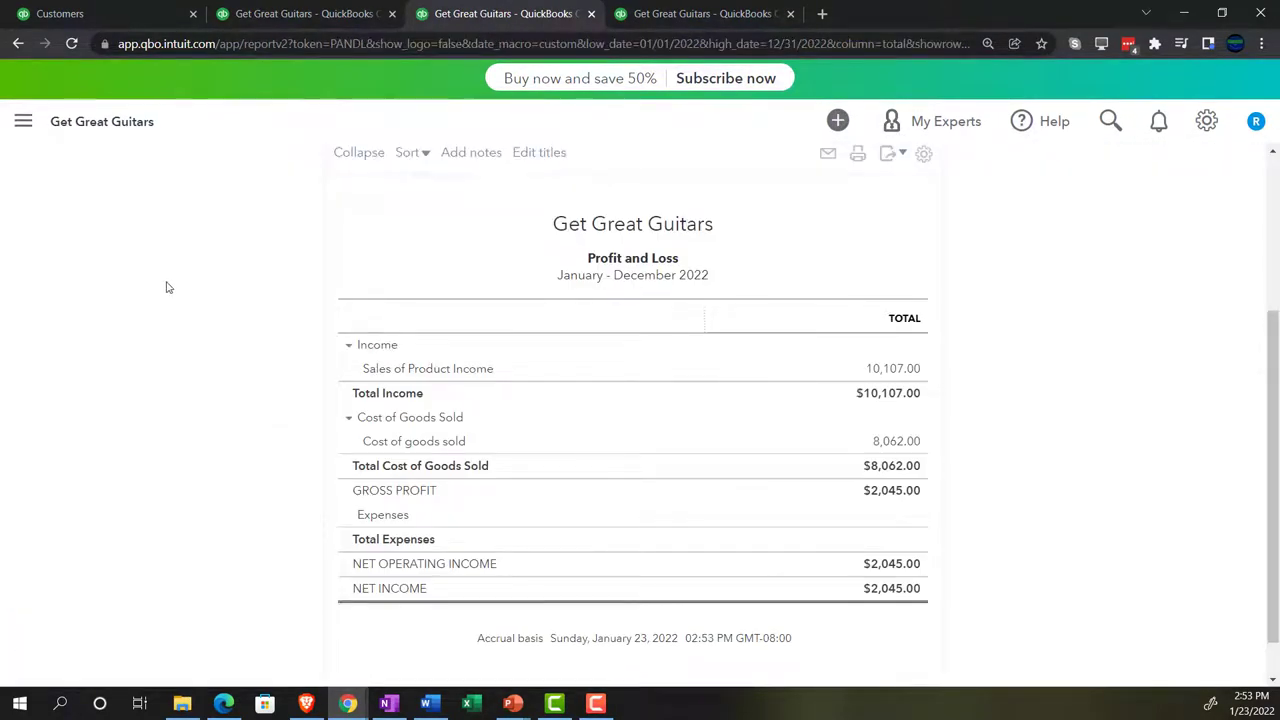
Open the transaction detail behind the California Department of Tax and Fee Administration Payable balance on the Balance Sheet.
{"action": "left_click", "coordinate": [303, 14]}
{"action": "key", "text": "ctrl+plus"}
{"action": "key", "text": "ctrl+plus"}
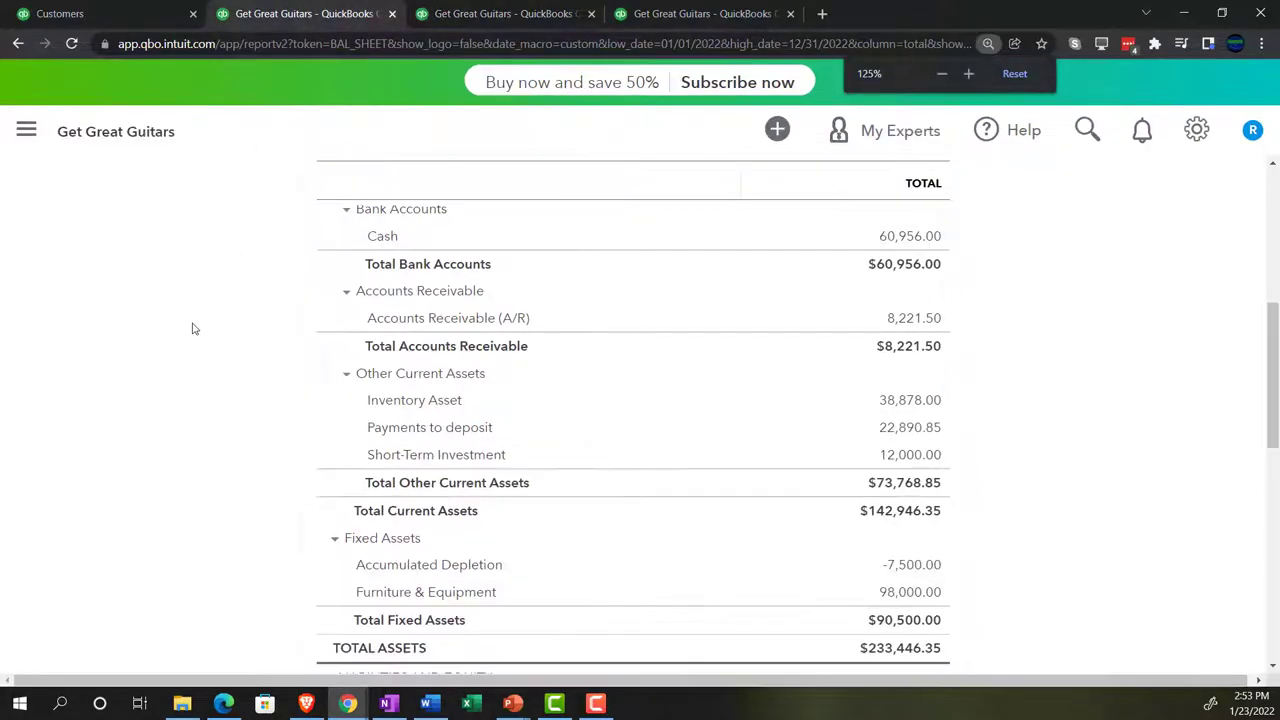
{"action": "key", "text": "ctrl+plus"}
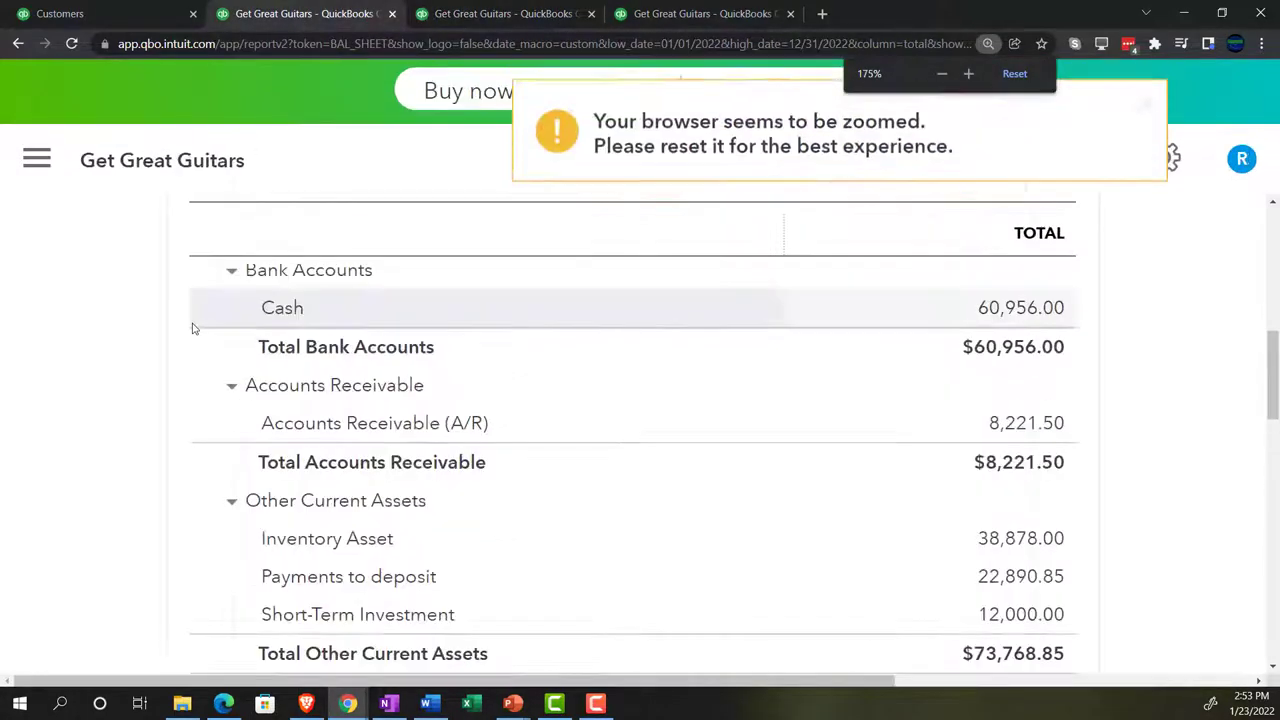
{"action": "scroll", "coordinate": [194, 328], "scroll_direction": "down", "scroll_amount": 3}
{"action": "scroll", "coordinate": [194, 328], "scroll_direction": "down", "scroll_amount": 5}
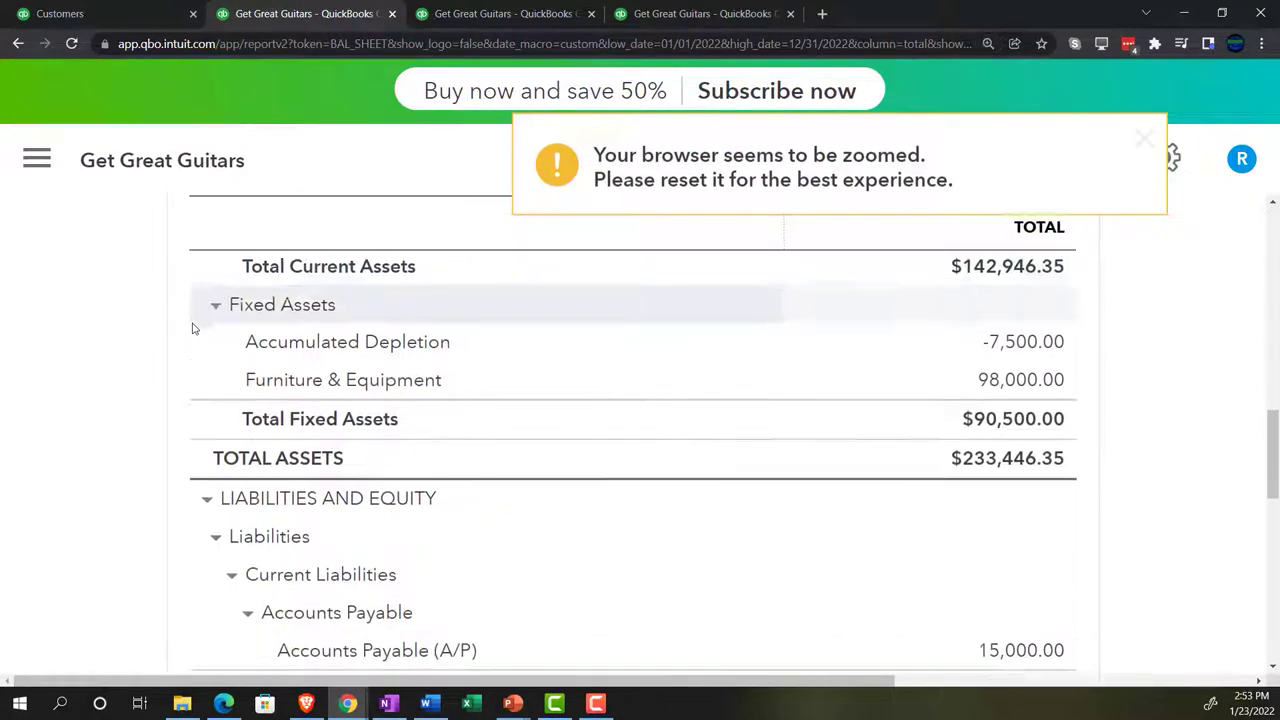
{"action": "scroll", "coordinate": [136, 365], "scroll_direction": "down", "scroll_amount": 1}
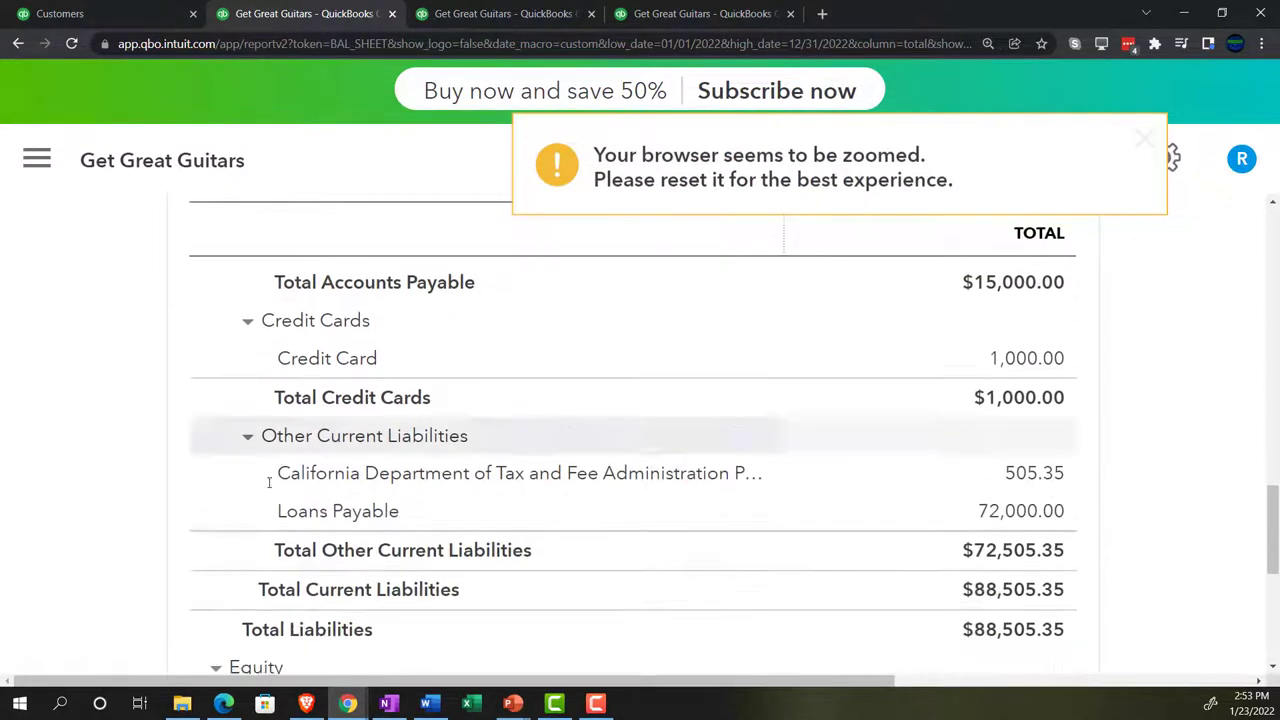
{"action": "left_click", "coordinate": [1013, 479]}
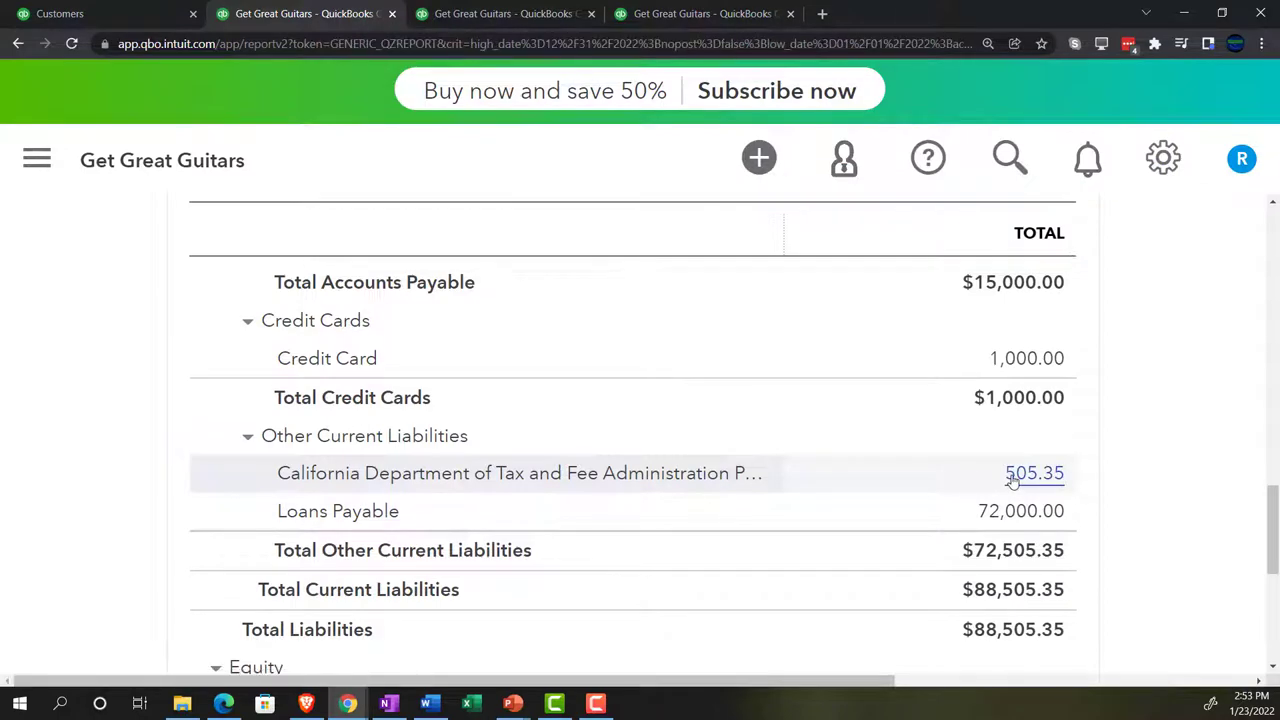
{"action": "scroll", "coordinate": [814, 457], "scroll_direction": "down", "scroll_amount": 2}
{"action": "key", "text": "ctrl+minus"}
{"action": "key", "text": "ctrl+minus"}
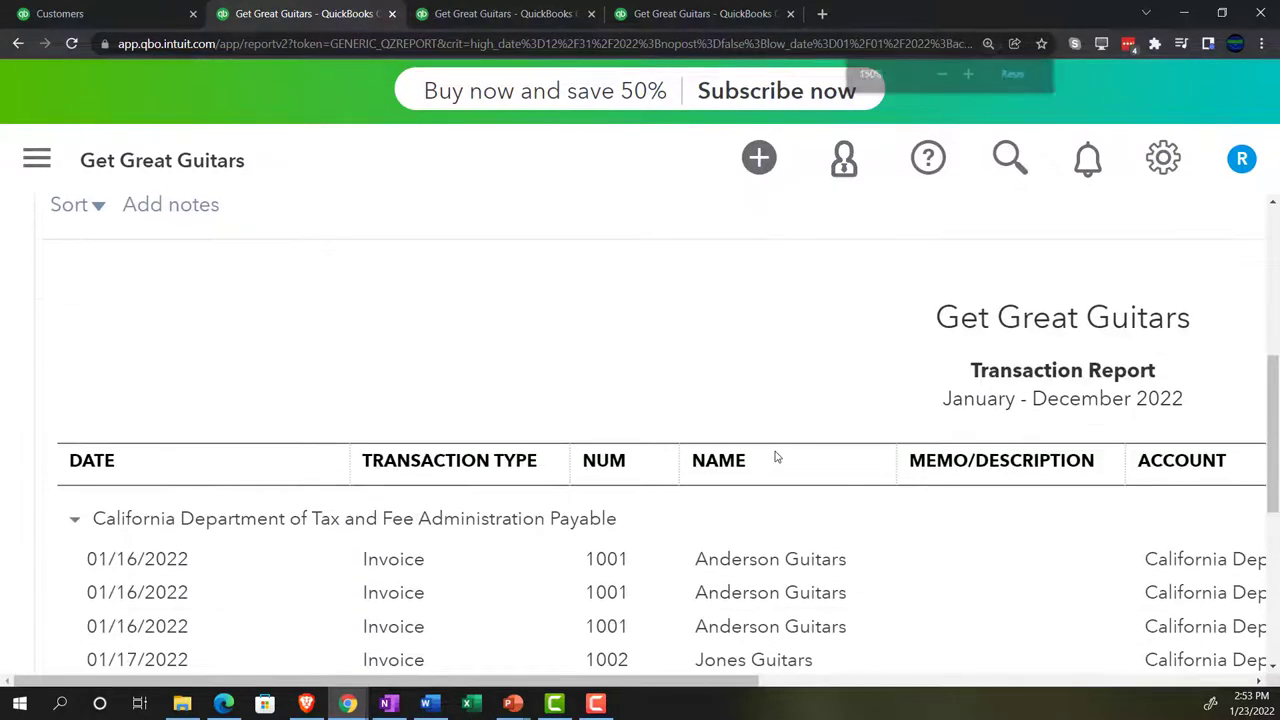
{"action": "key", "text": "ctrl+minus"}
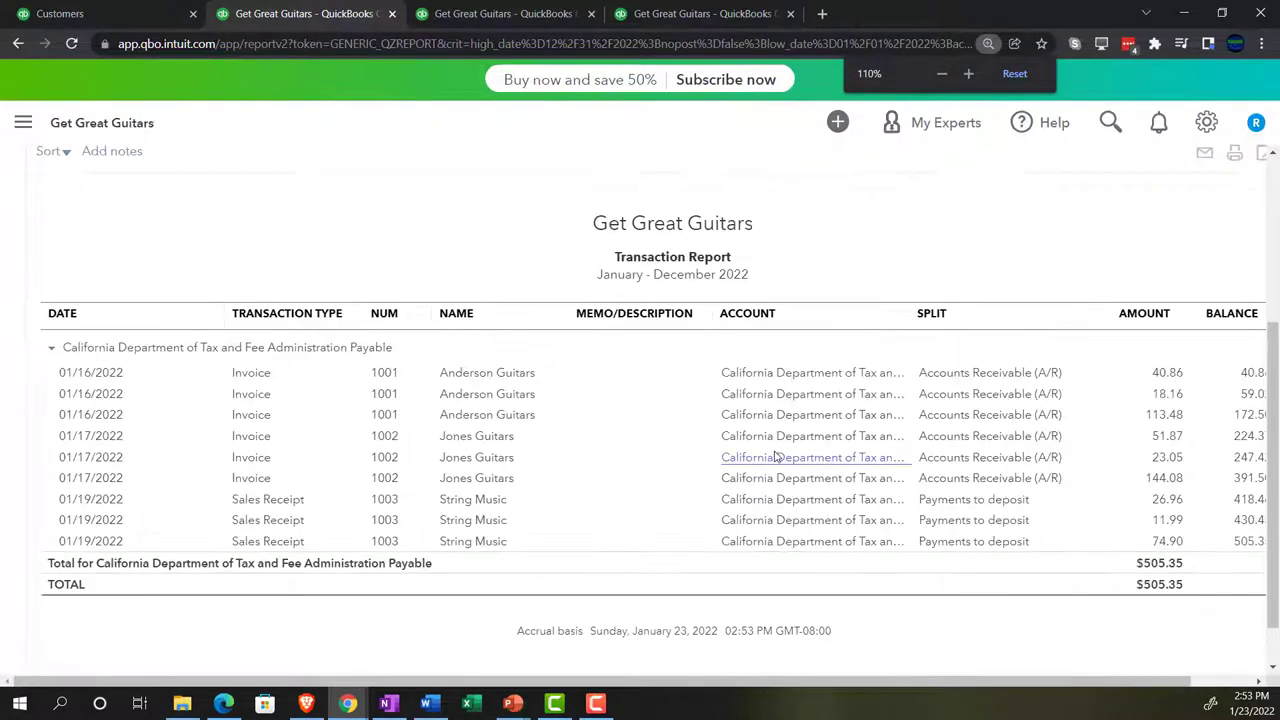
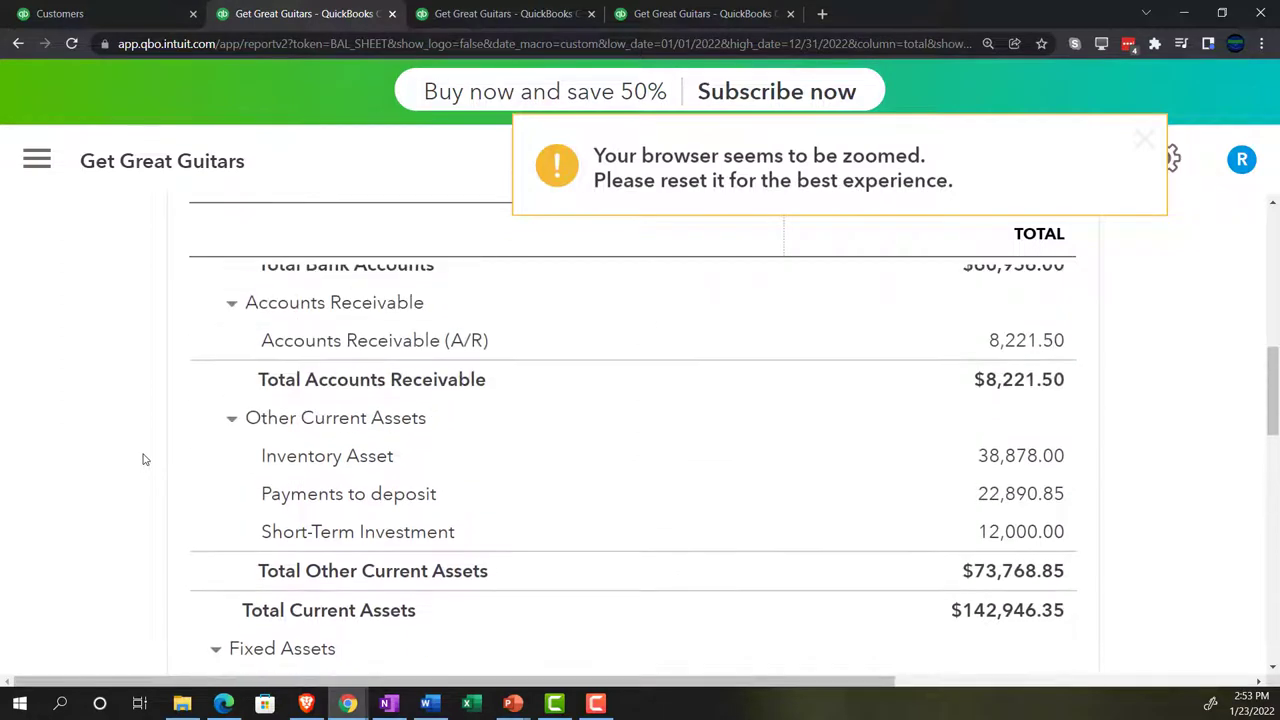
Open the transaction detail behind the Inventory Asset balance and examine the String Music sales receipt lines.
{"action": "left_click", "coordinate": [983, 456]}
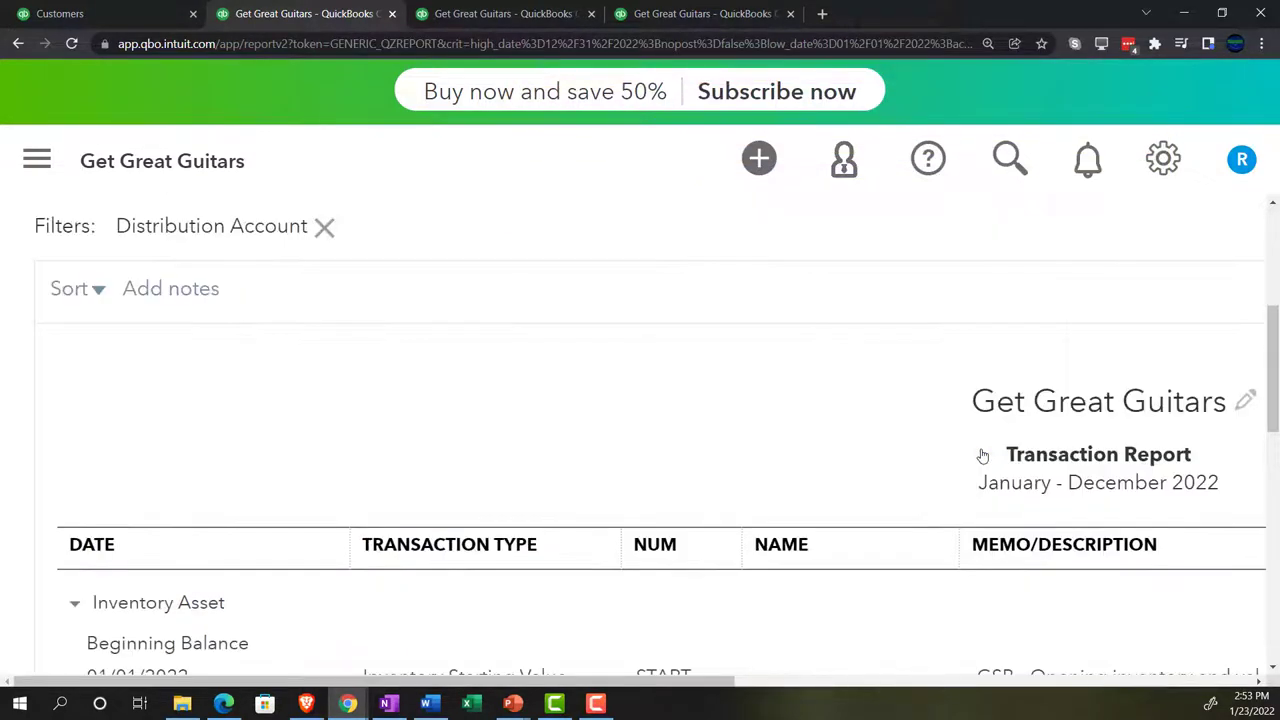
{"action": "key", "text": "ctrl+minus"}
{"action": "key", "text": "ctrl+minus"}
{"action": "key", "text": "ctrl+minus"}
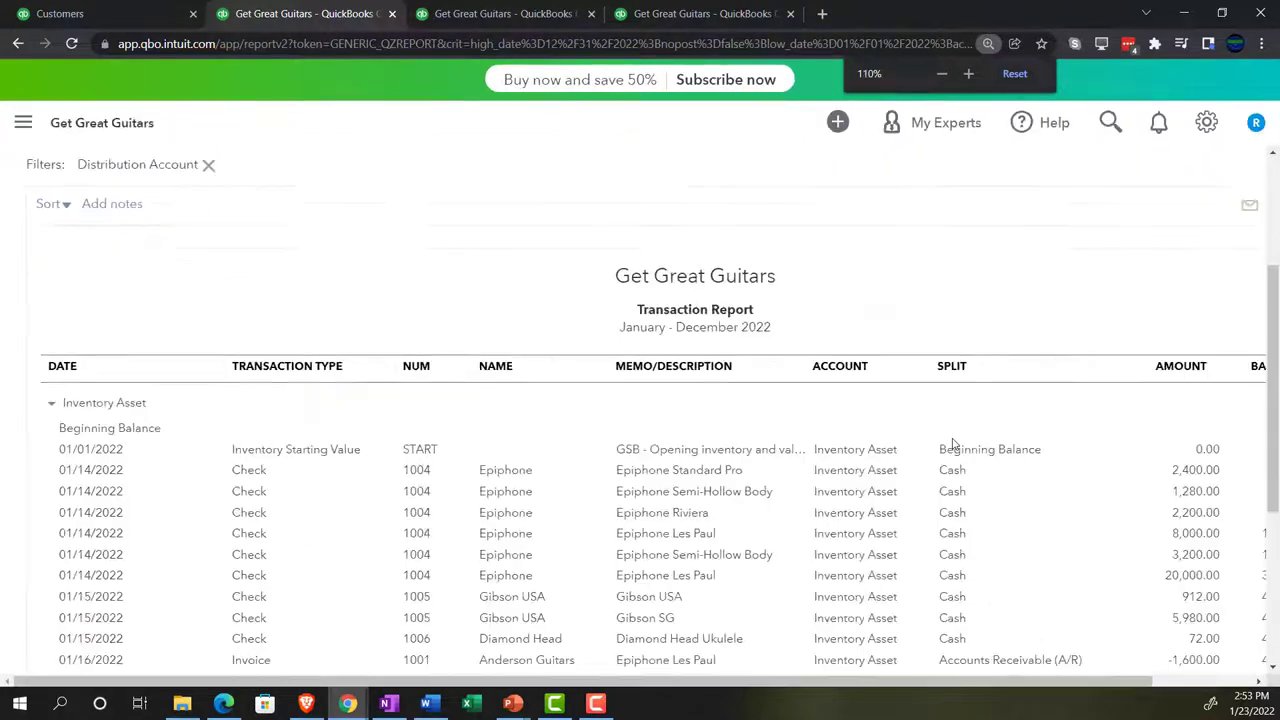
{"action": "scroll", "coordinate": [882, 455], "scroll_direction": "down", "scroll_amount": 3}
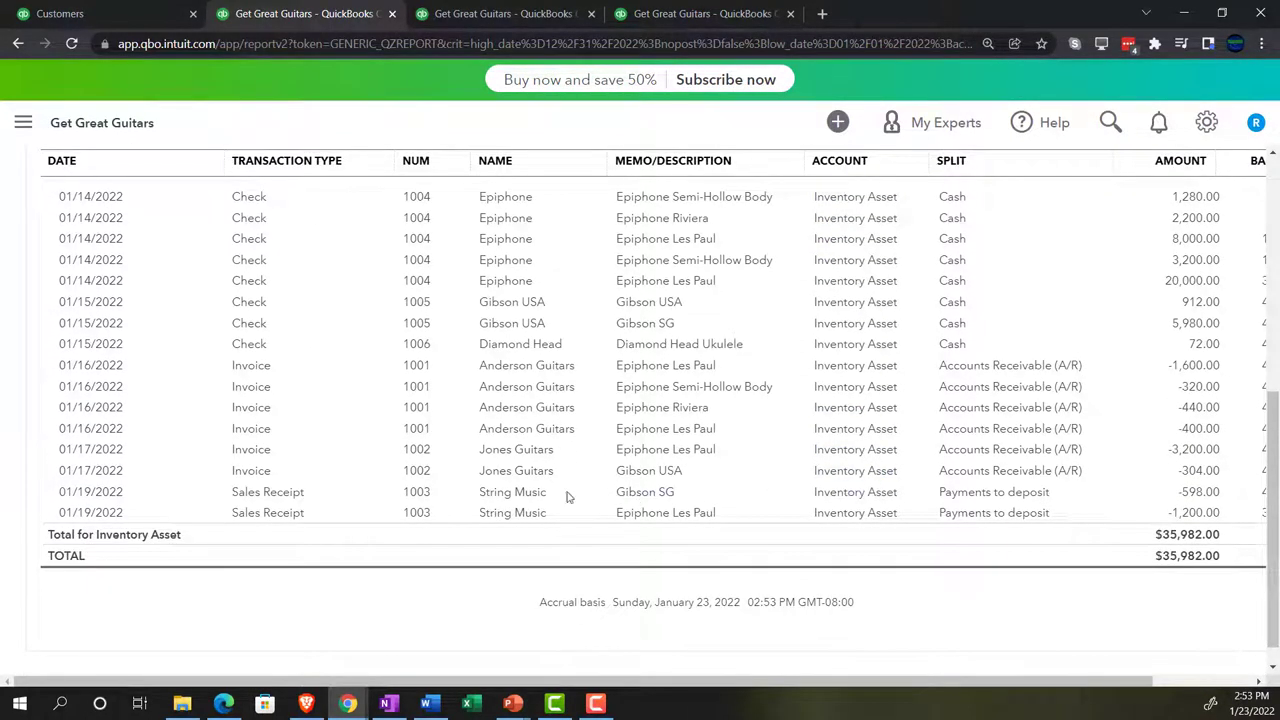
Open the String Music sales receipt from its Gibson SG inventory line, review its items, and leave it without saving.
{"action": "left_click", "coordinate": [1199, 495]}
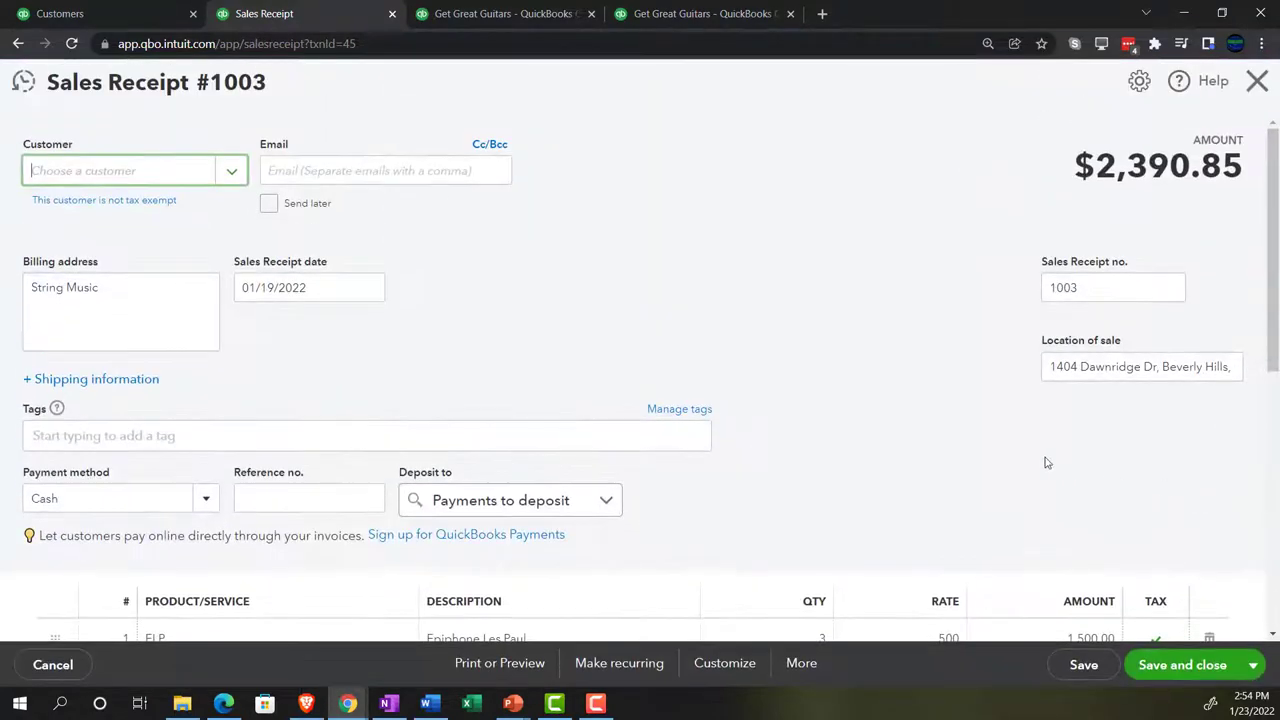
{"action": "scroll", "coordinate": [1047, 463], "scroll_direction": "down", "scroll_amount": 2}
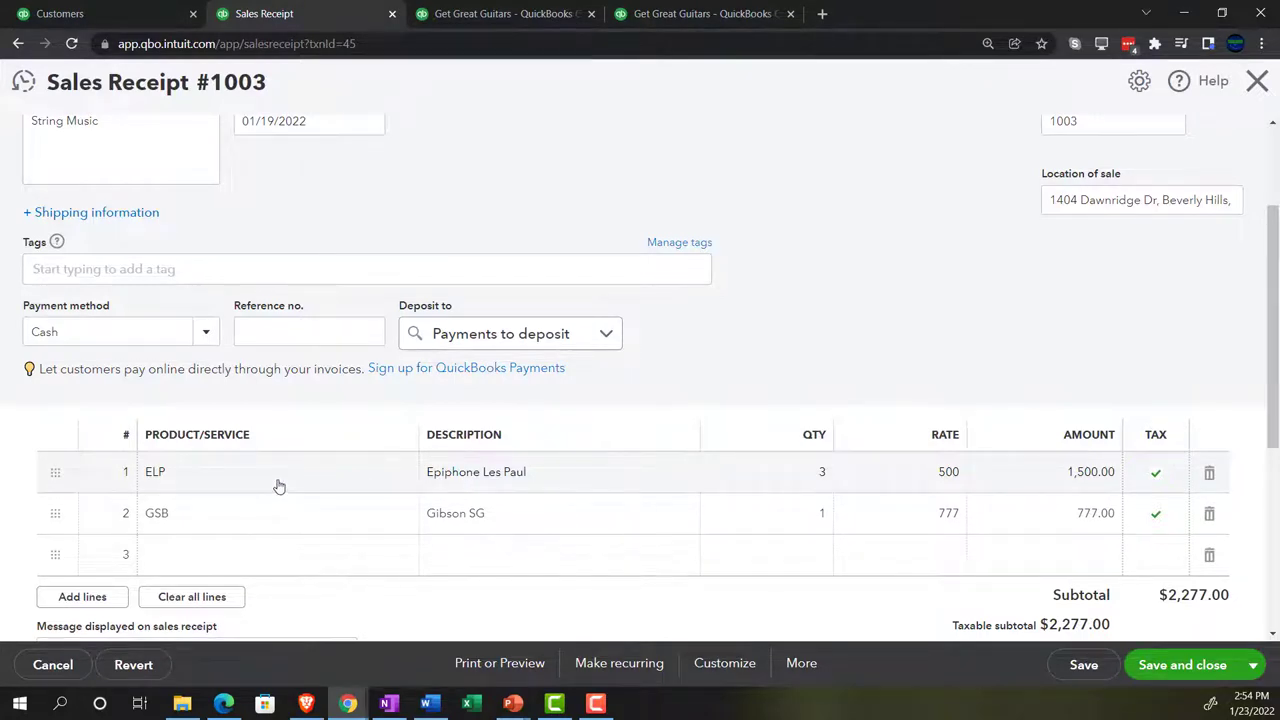
{"action": "scroll", "coordinate": [279, 486], "scroll_direction": "up", "scroll_amount": 2}
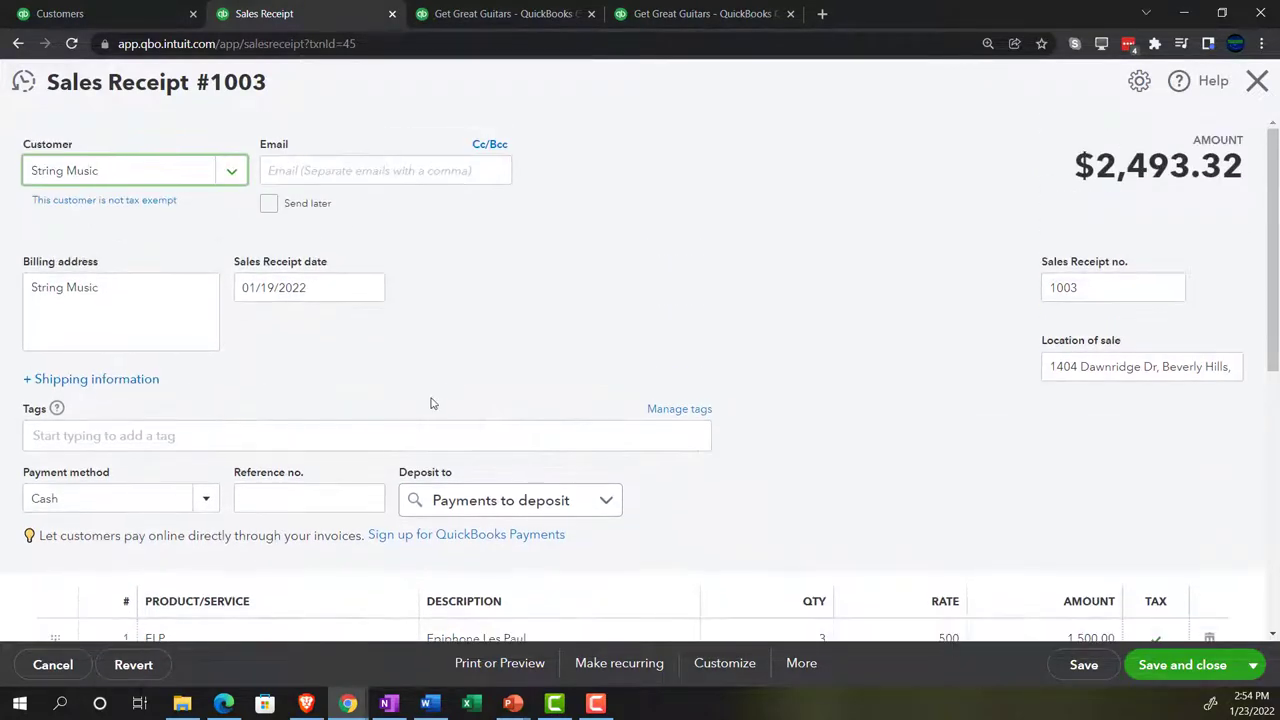
{"action": "left_click", "coordinate": [1257, 88]}
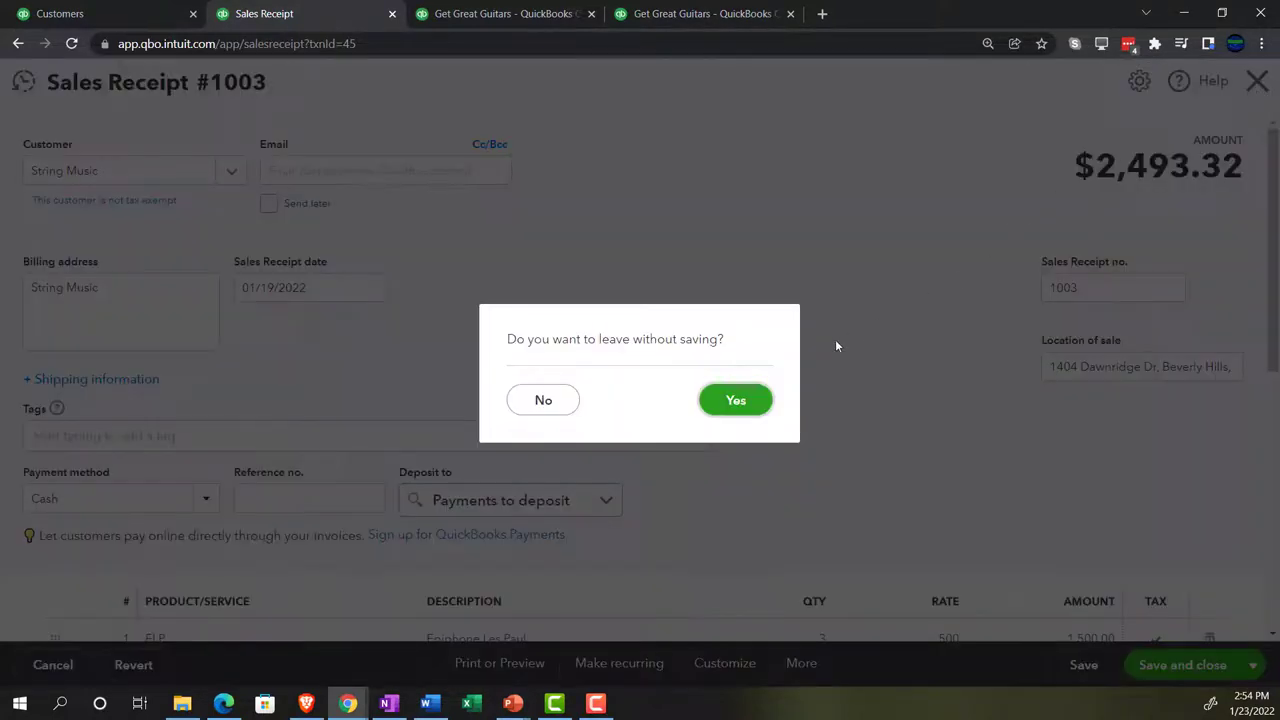
{"action": "left_click", "coordinate": [745, 393]}
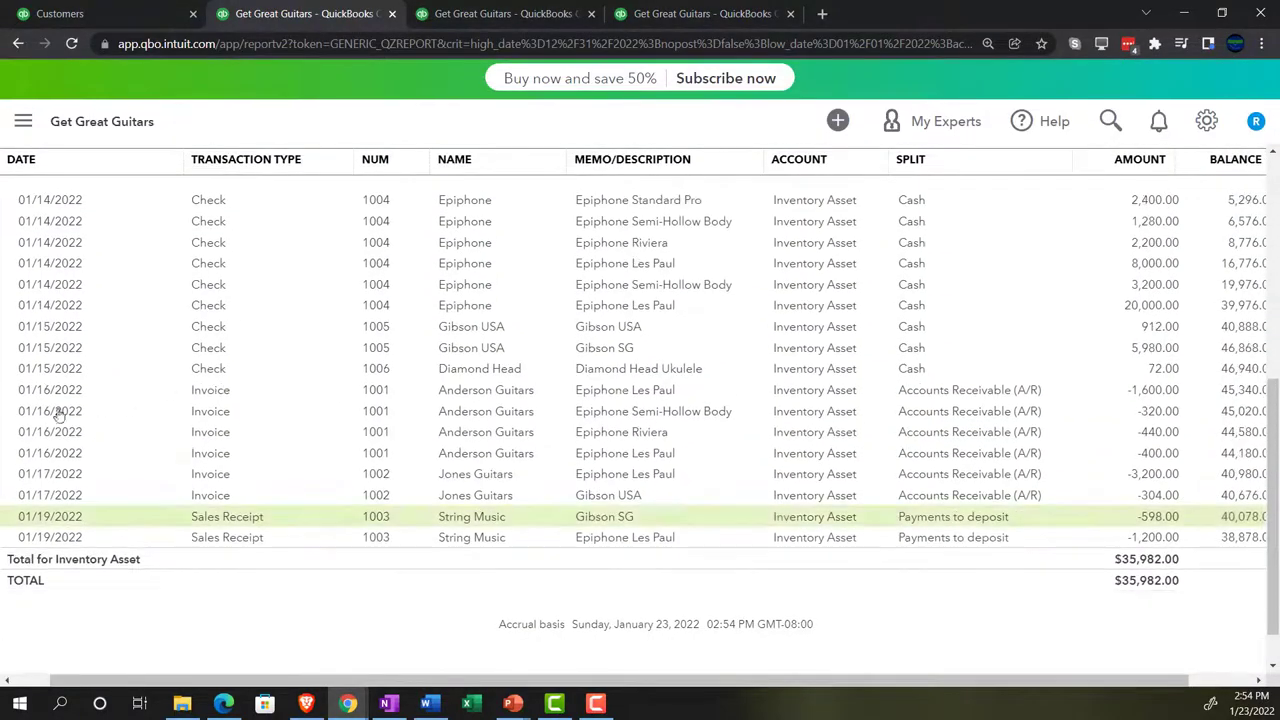
Return from the Inventory Asset detail to the Balance Sheet and examine the asset balances.
{"action": "scroll", "coordinate": [120, 417], "scroll_direction": "up", "scroll_amount": 10}
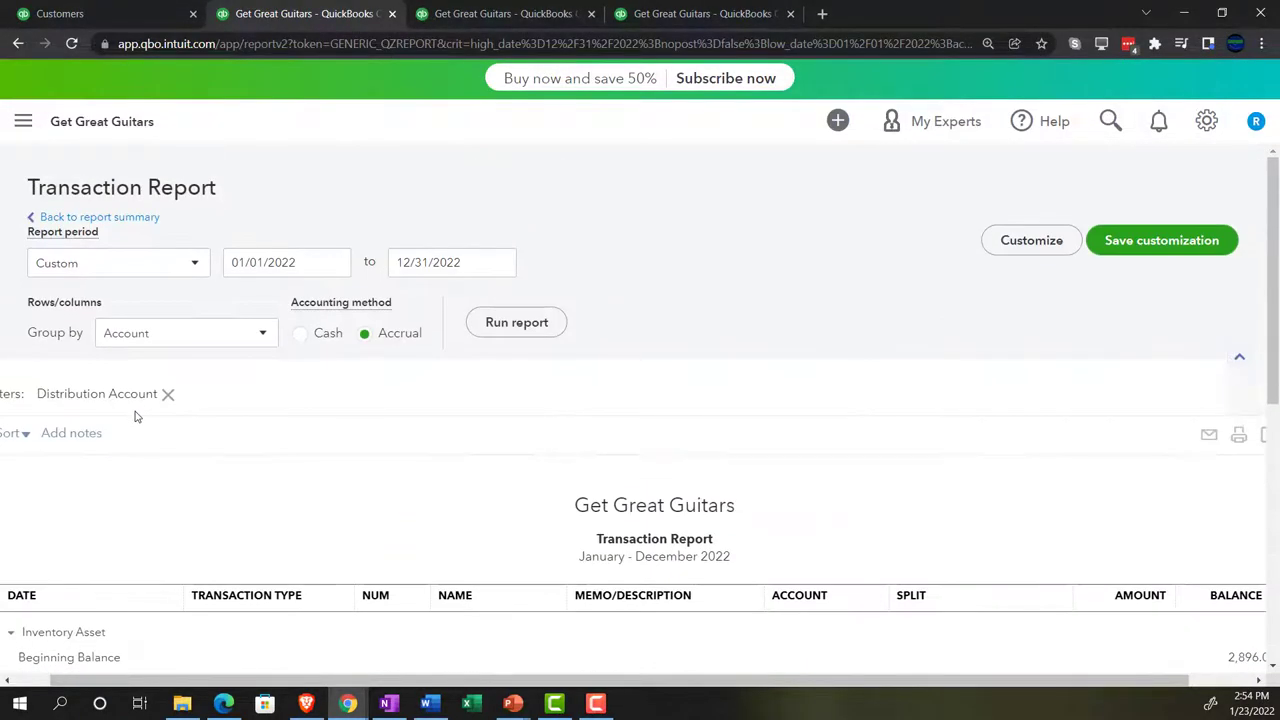
{"action": "left_click", "coordinate": [134, 219]}
{"action": "scroll", "coordinate": [193, 396], "scroll_direction": "down", "scroll_amount": 5}
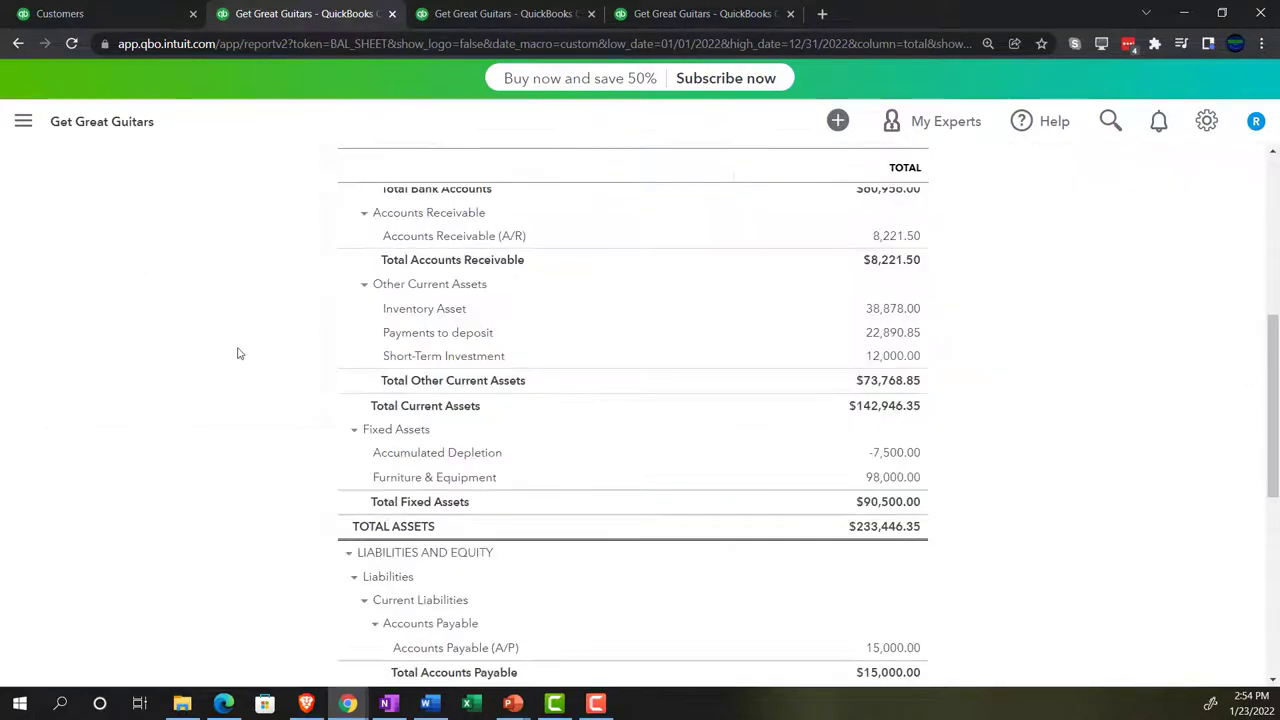
Open the transaction detail behind Cost of goods sold on the Profit and Loss report and examine the String Music lines.
{"action": "left_click", "coordinate": [472, 16]}
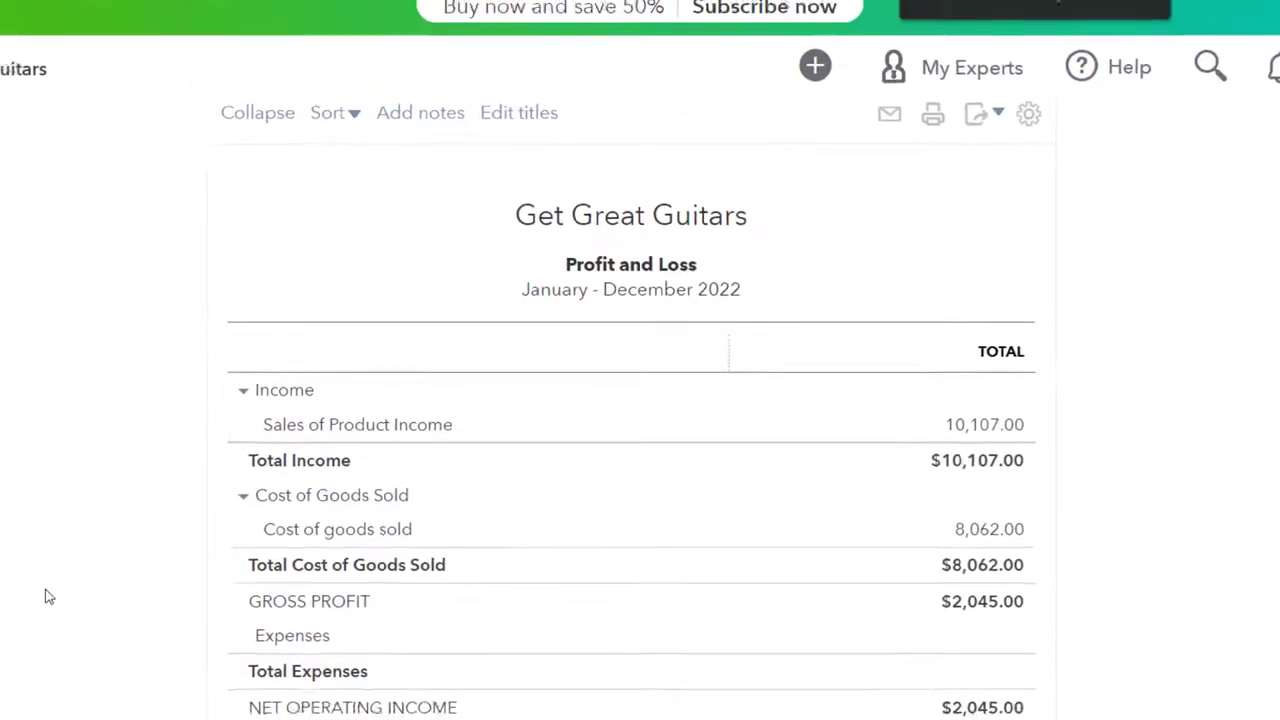
{"action": "scroll", "coordinate": [170, 544], "scroll_direction": "down", "scroll_amount": 1}
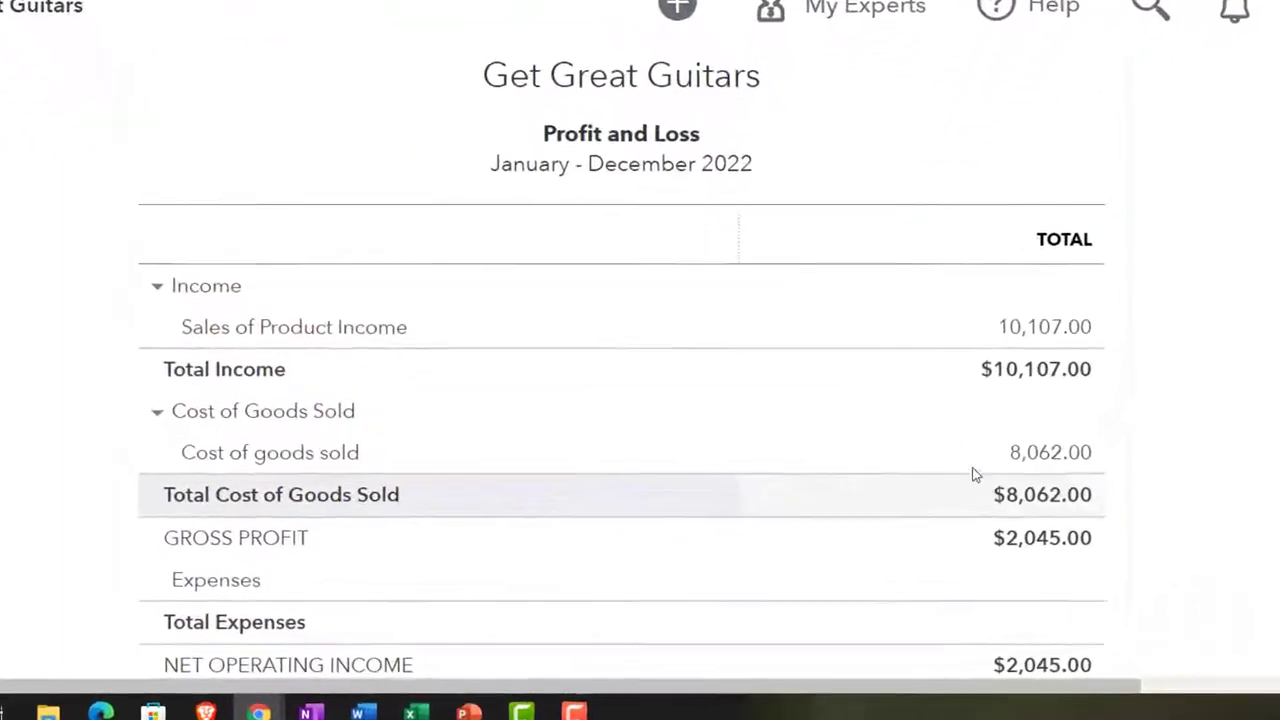
{"action": "left_click", "coordinate": [1038, 453]}
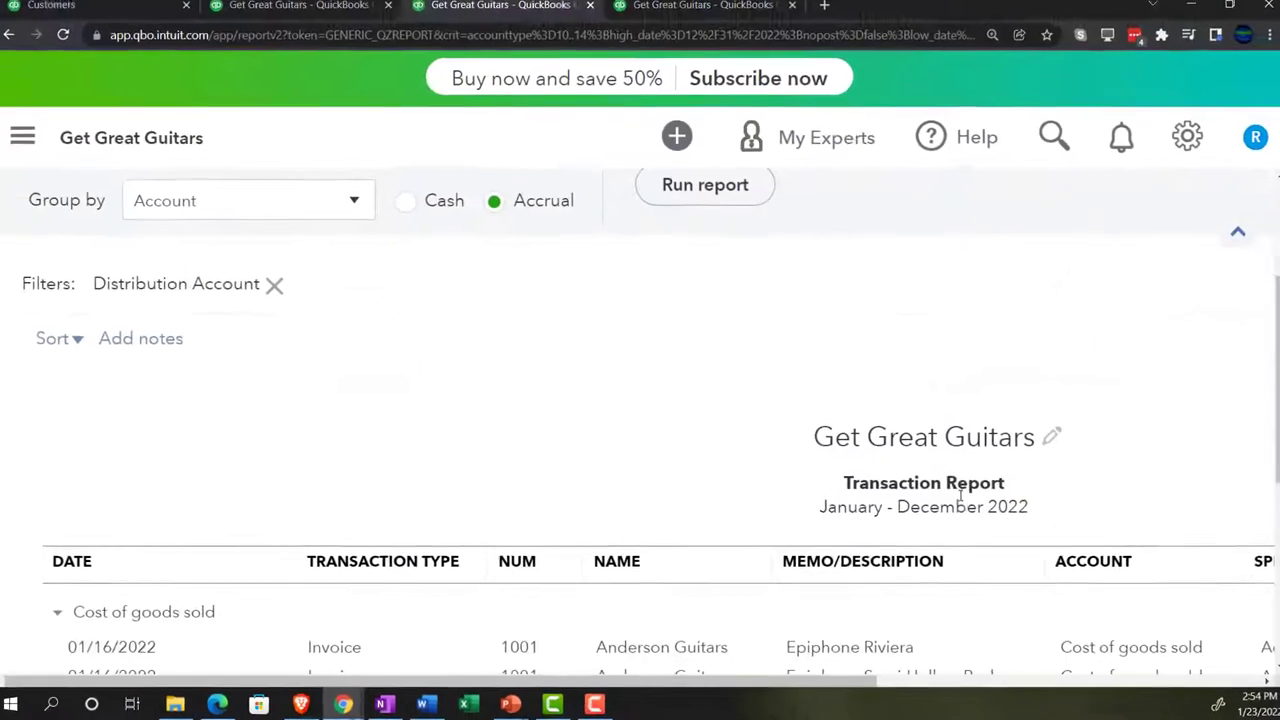
{"action": "scroll", "coordinate": [955, 503], "scroll_direction": "down", "scroll_amount": 3}
{"action": "key", "text": "ctrl+minus"}
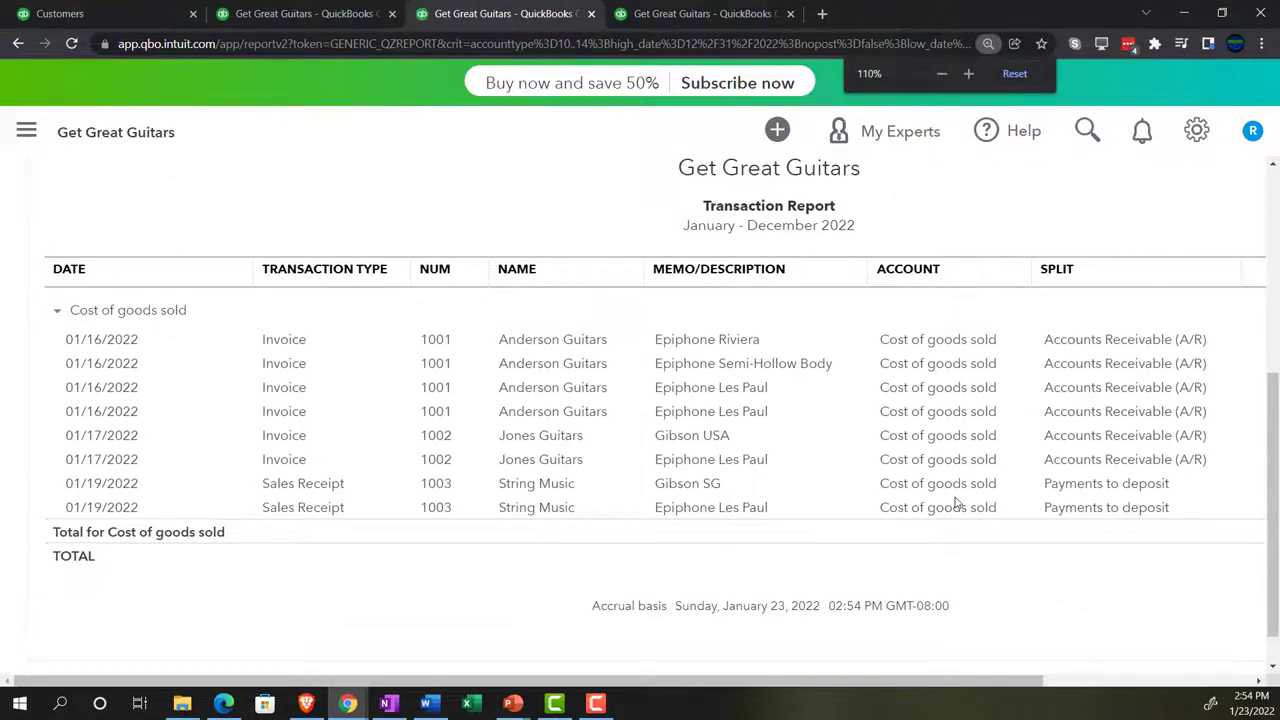
{"action": "key", "text": "ctrl+minus"}
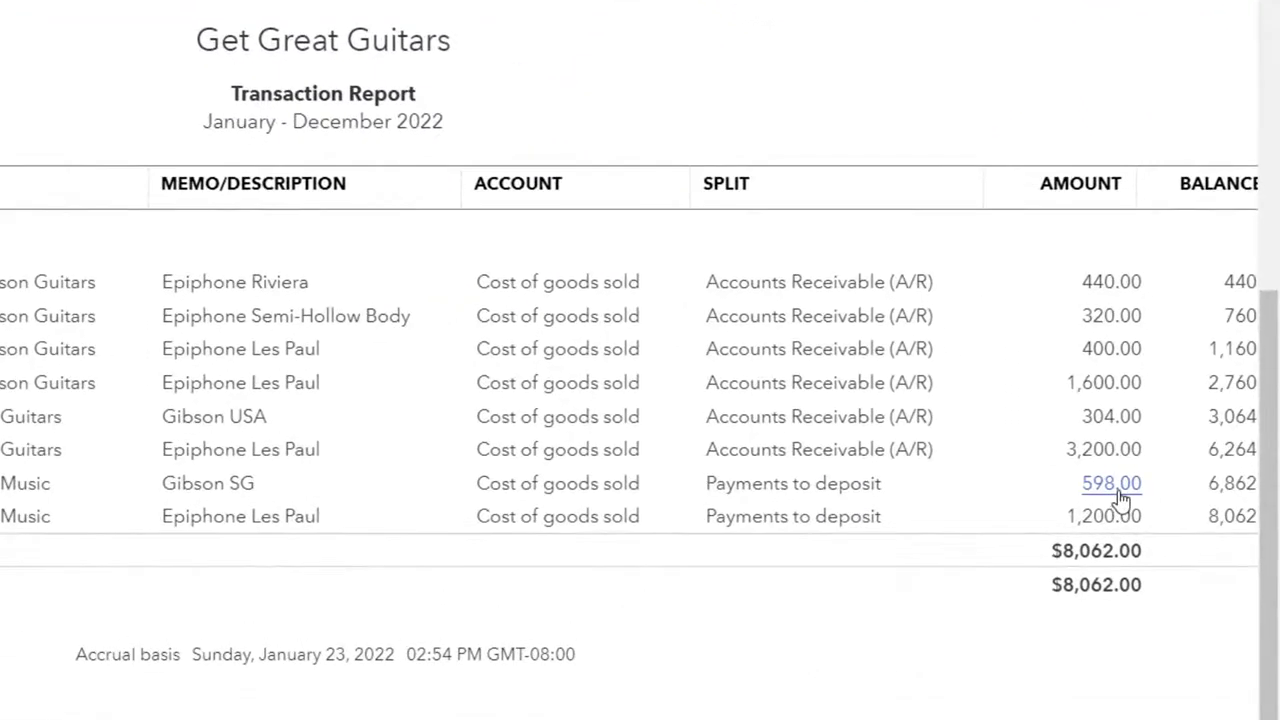
Return from the cost of goods sold detail to the Profit and Loss report and examine income against cost of goods sold.
{"action": "scroll", "coordinate": [1100, 505], "scroll_direction": "up", "scroll_amount": 5}
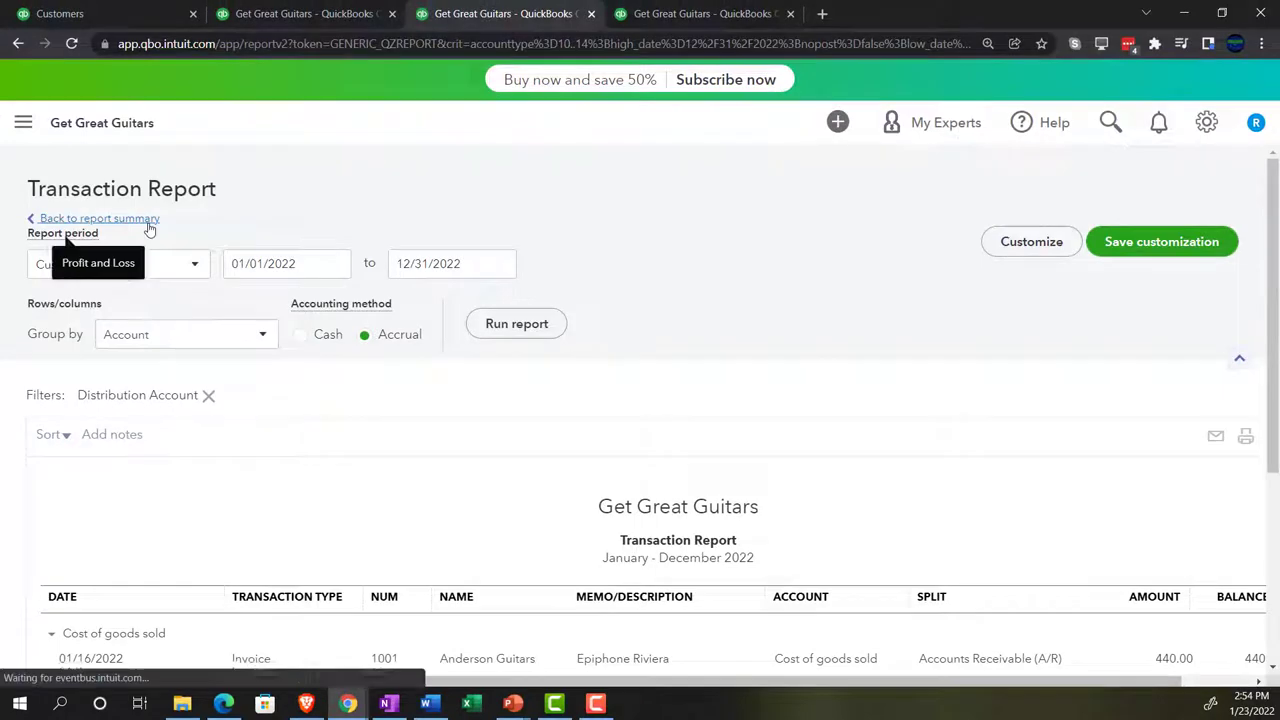
{"action": "left_click", "coordinate": [149, 224]}
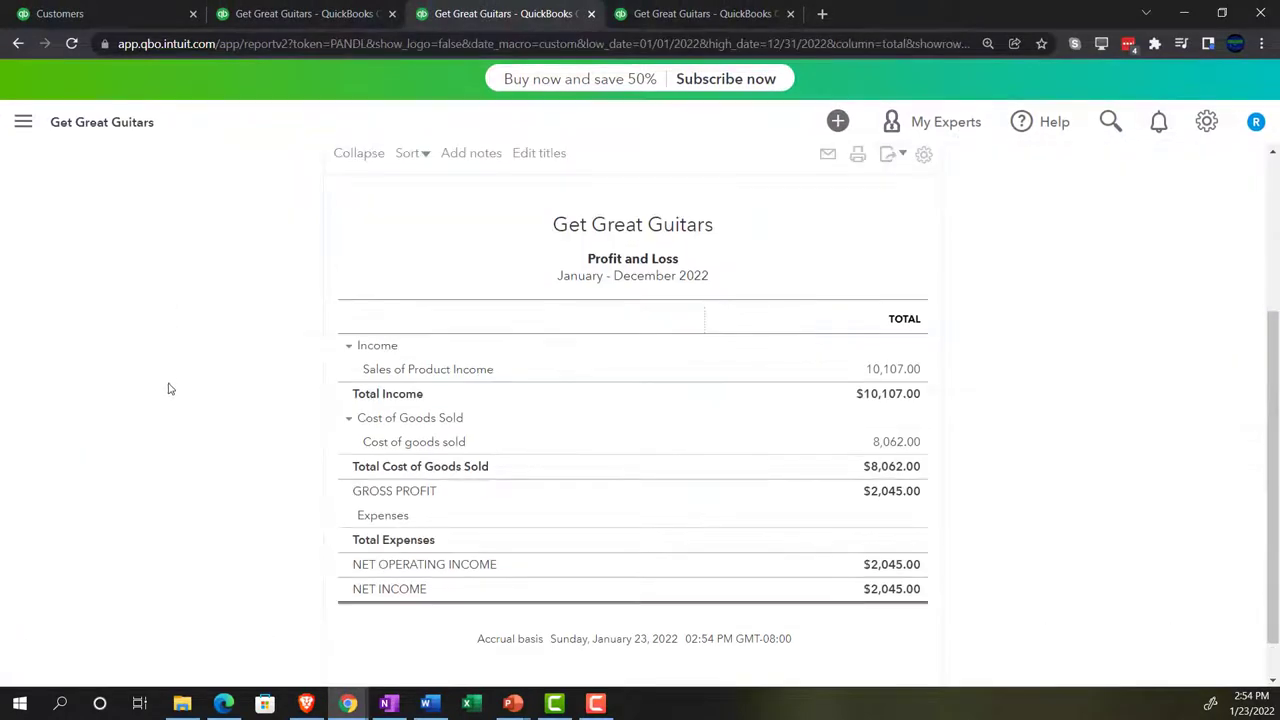
{"action": "key", "text": "ctrl+plus"}
{"action": "key", "text": "ctrl+plus"}
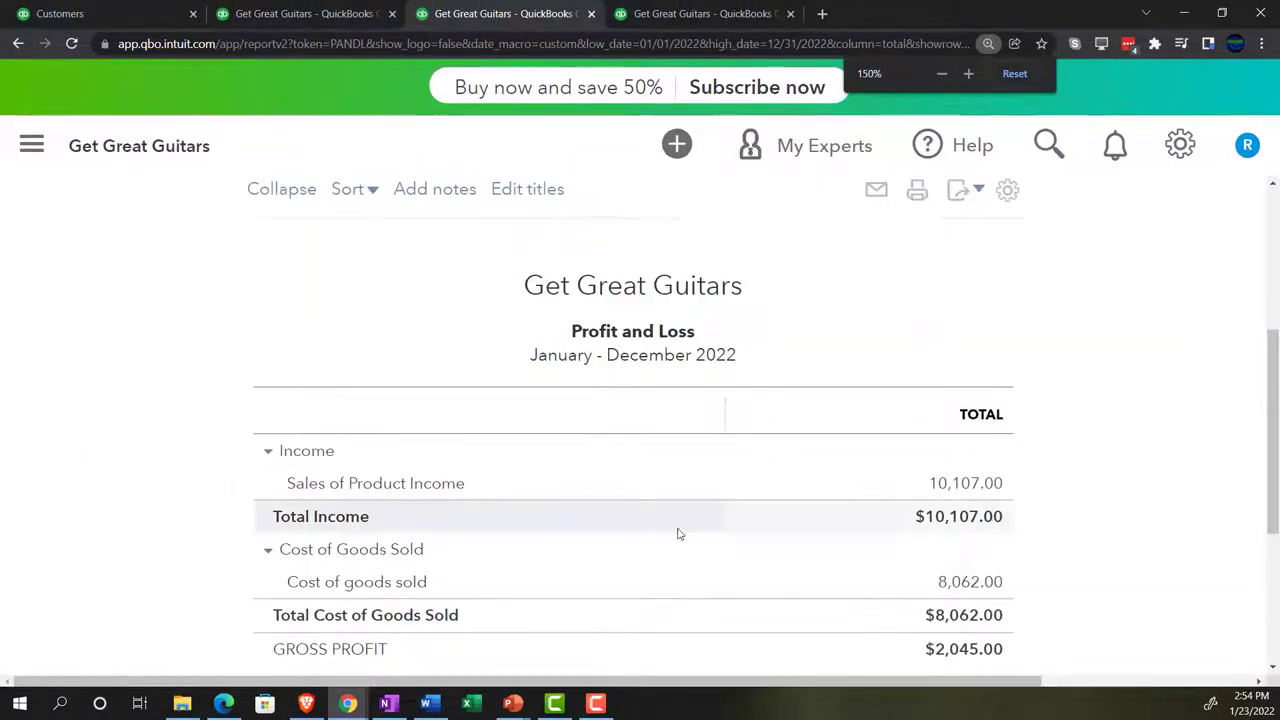
{"action": "scroll", "coordinate": [946, 490], "scroll_direction": "down", "scroll_amount": 1}
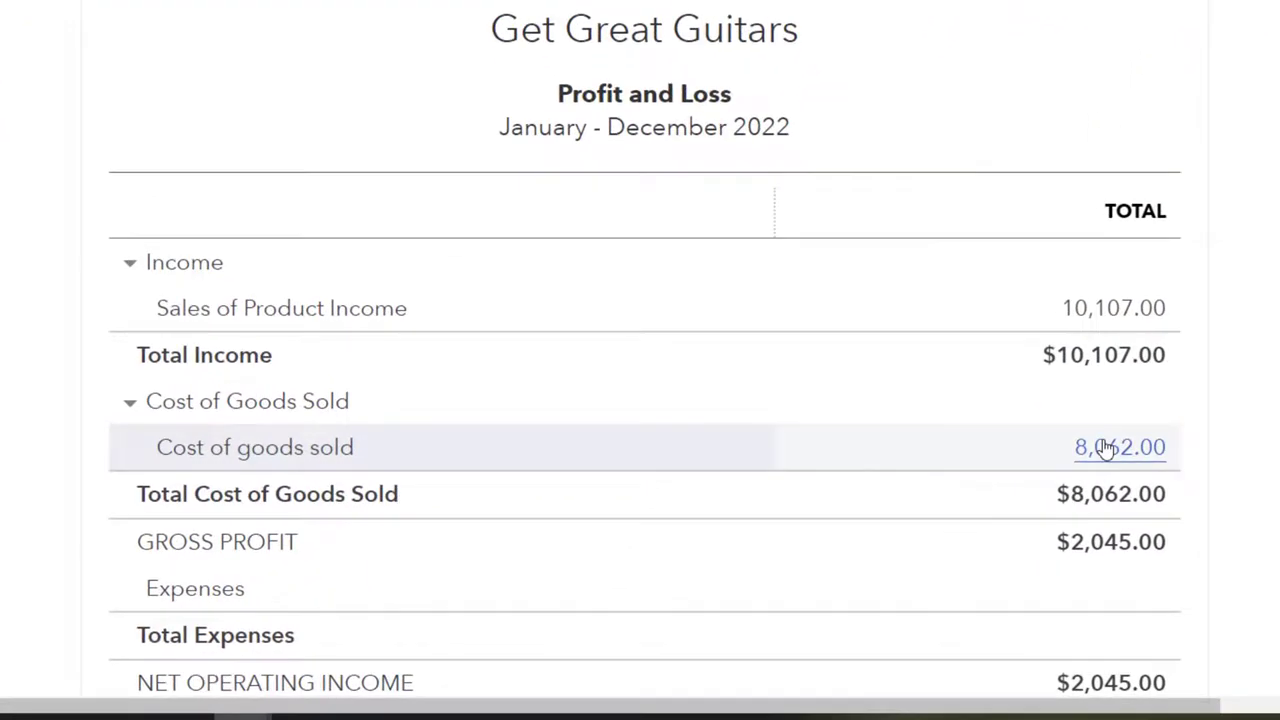
Duplicate the browser tab showing the Trial Balance and open the Reports list in the copy.
{"action": "scroll", "coordinate": [1107, 449], "scroll_direction": "down", "scroll_amount": 1}
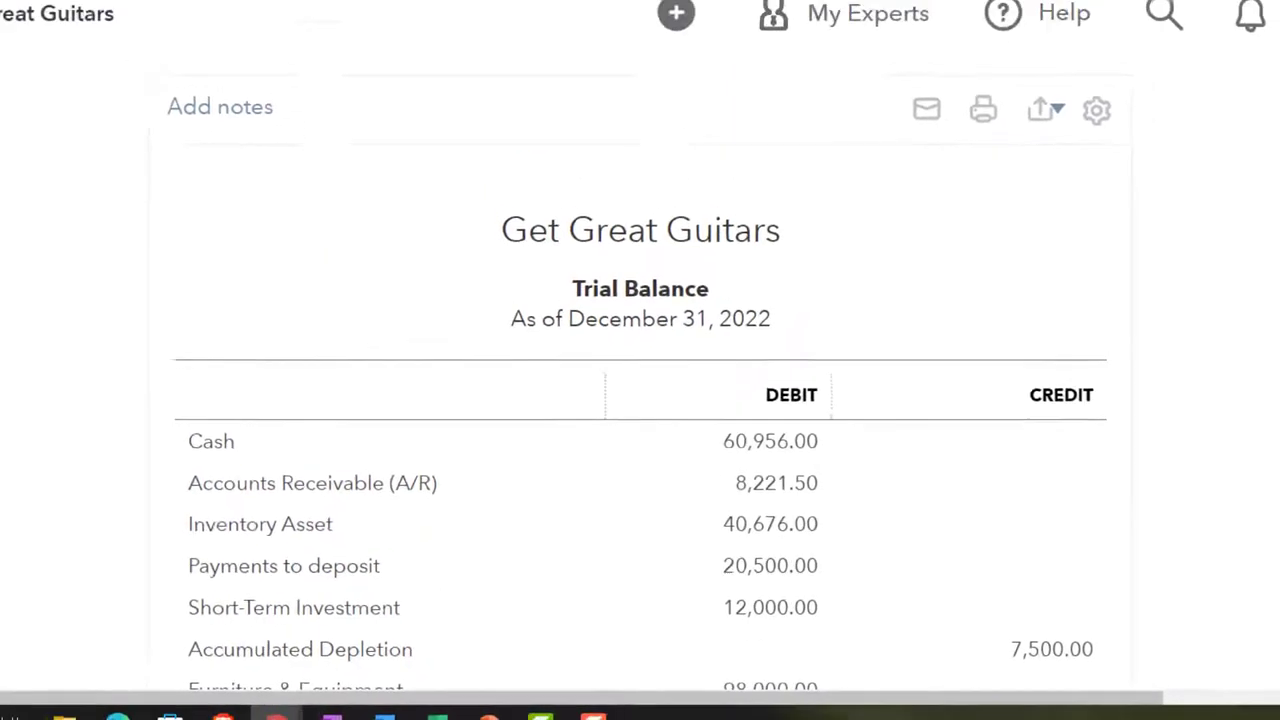
{"action": "right_click", "coordinate": [716, 12]}
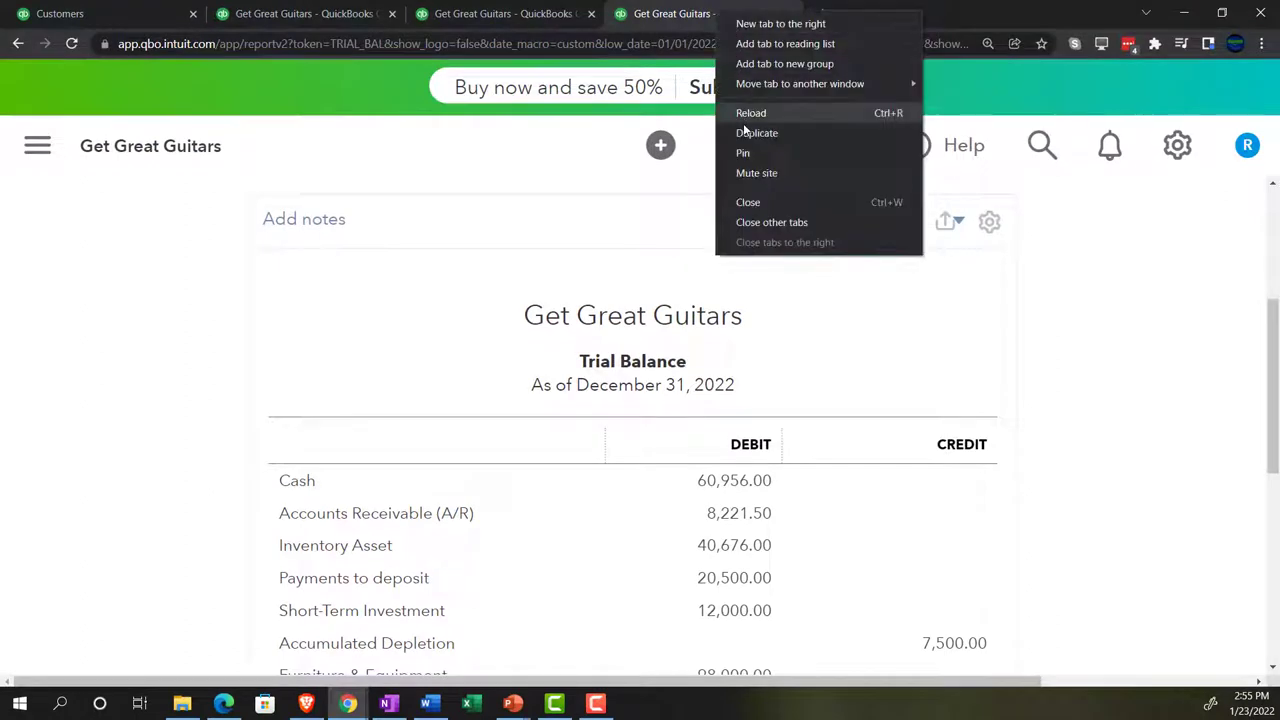
{"action": "left_click", "coordinate": [745, 132]}
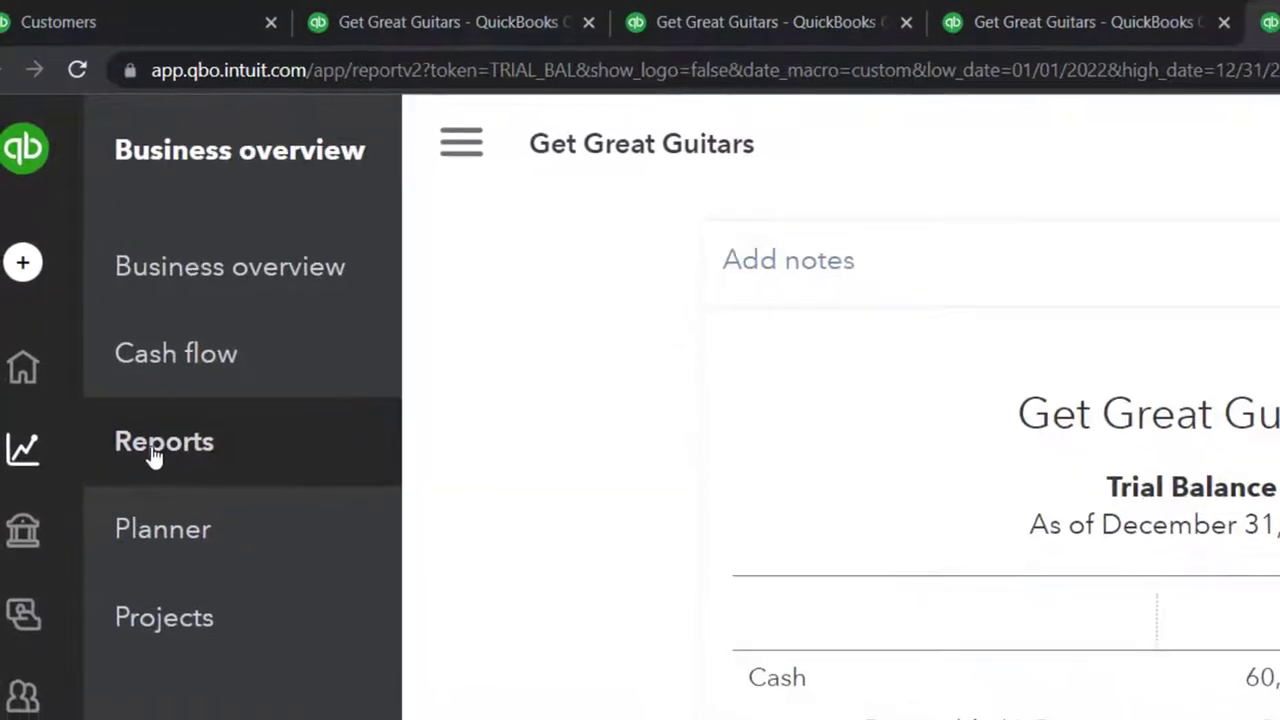
{"action": "left_click", "coordinate": [160, 452]}
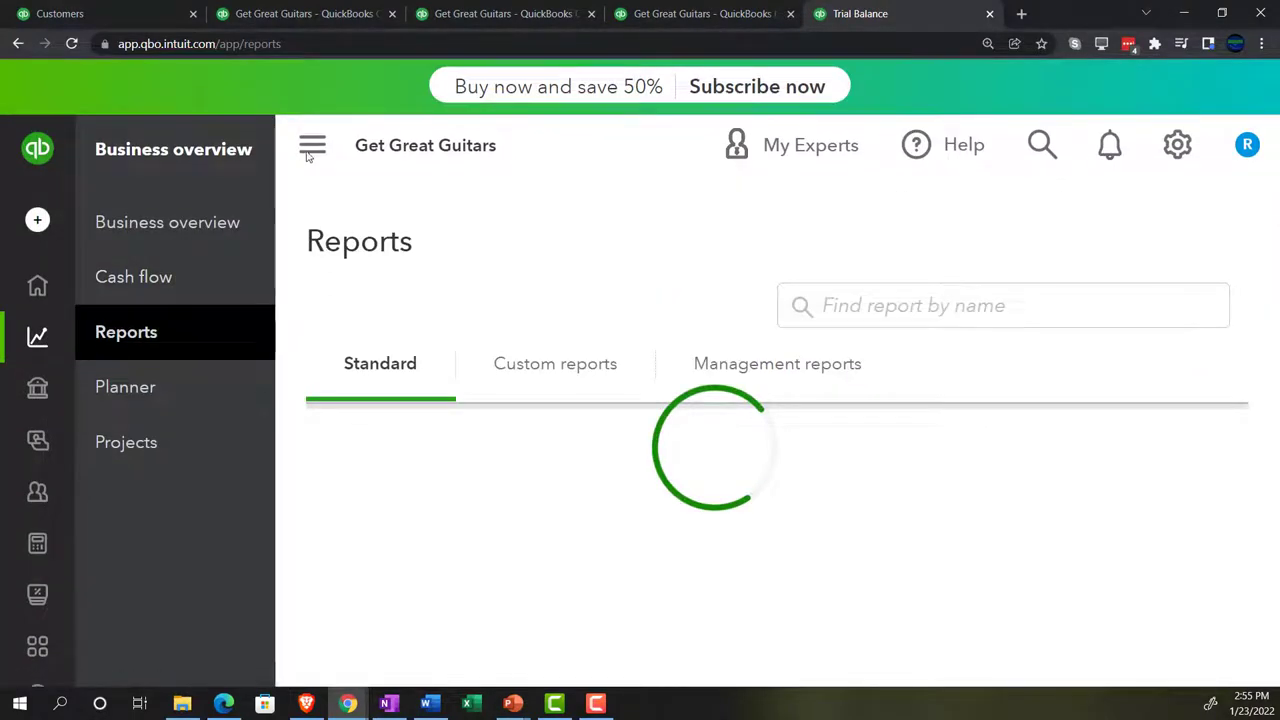
{"action": "left_click", "coordinate": [310, 148]}
Find and open the Inventory Valuation Summary report and examine its inventory quantities and values.
{"action": "left_click", "coordinate": [729, 299]}
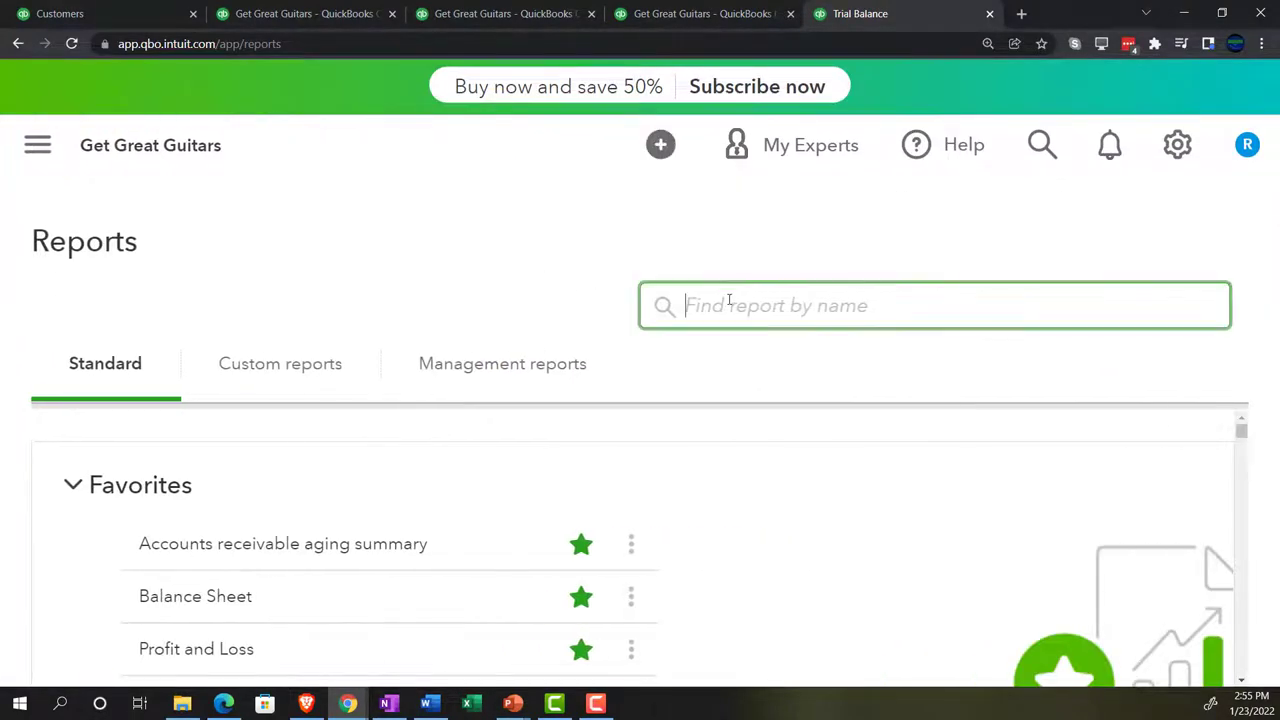
{"action": "type", "text": "Ine"}
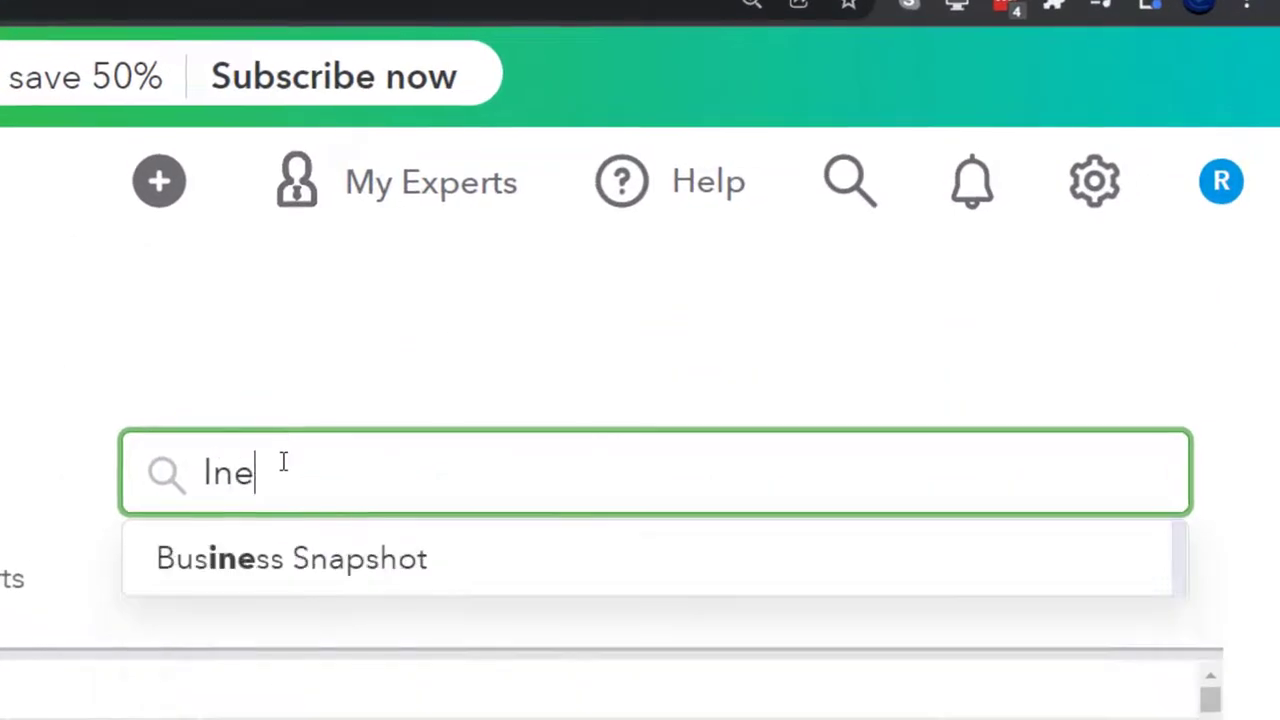
{"action": "key", "text": "BackSpace"}
{"action": "type", "text": "ven"}
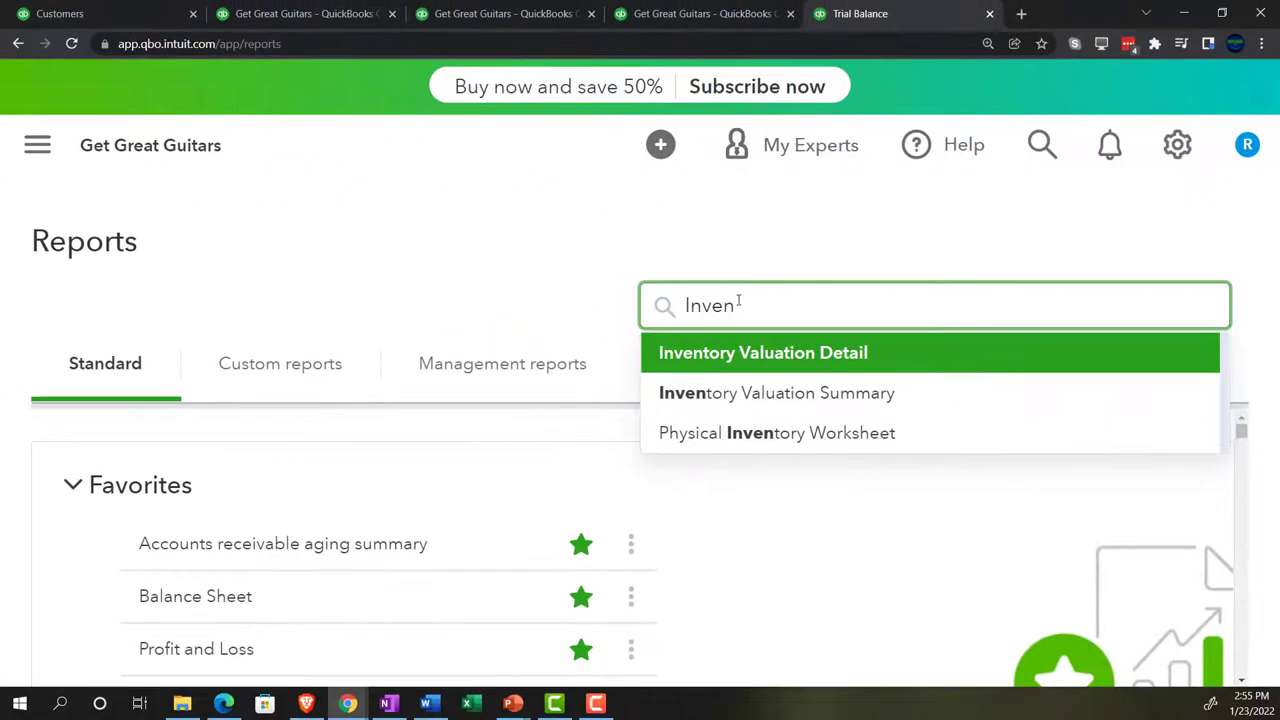
{"action": "left_click", "coordinate": [774, 391]}
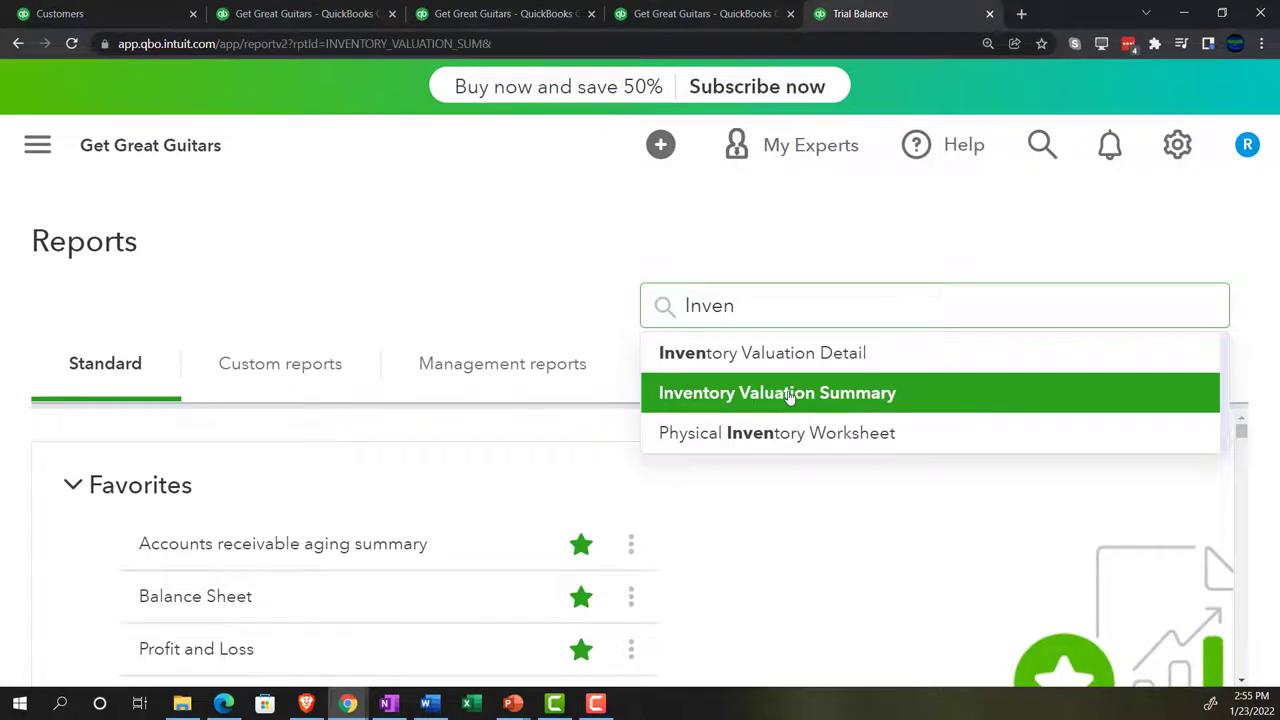
{"action": "scroll", "coordinate": [748, 352], "scroll_direction": "down", "scroll_amount": 3}
{"action": "scroll", "coordinate": [437, 423], "scroll_direction": "down", "scroll_amount": 3}
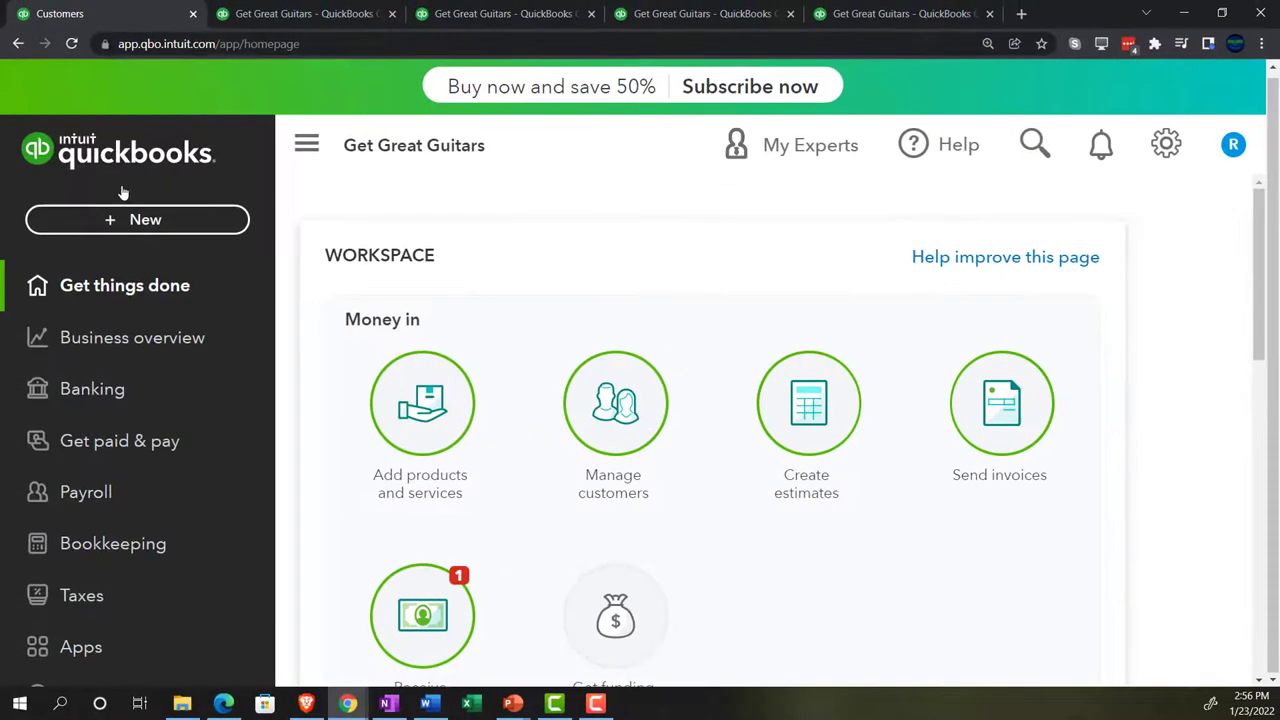
Open a new bank deposit form, review the payments waiting for deposit, and leave it without saving.
{"action": "key", "text": "ctrl+minus"}
{"action": "key", "text": "ctrl+minus"}
{"action": "key", "text": "ctrl+minus"}
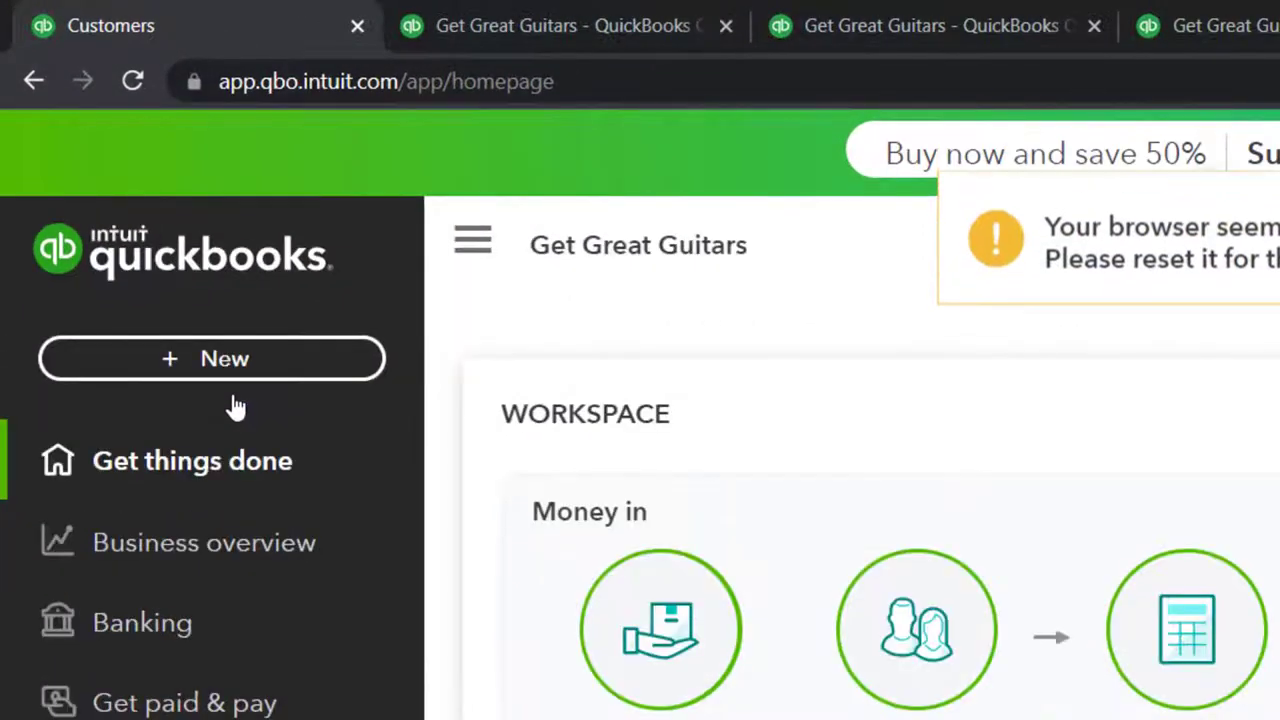
{"action": "left_click", "coordinate": [173, 307]}
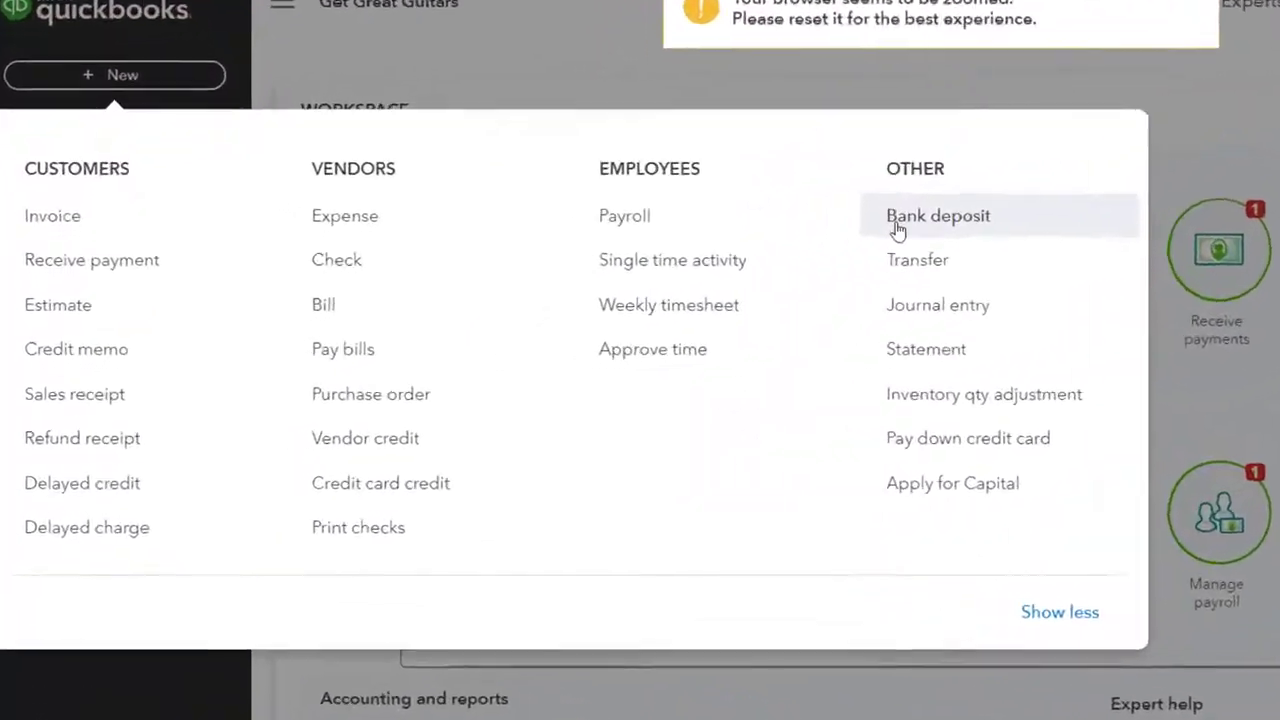
{"action": "left_click", "coordinate": [897, 228]}
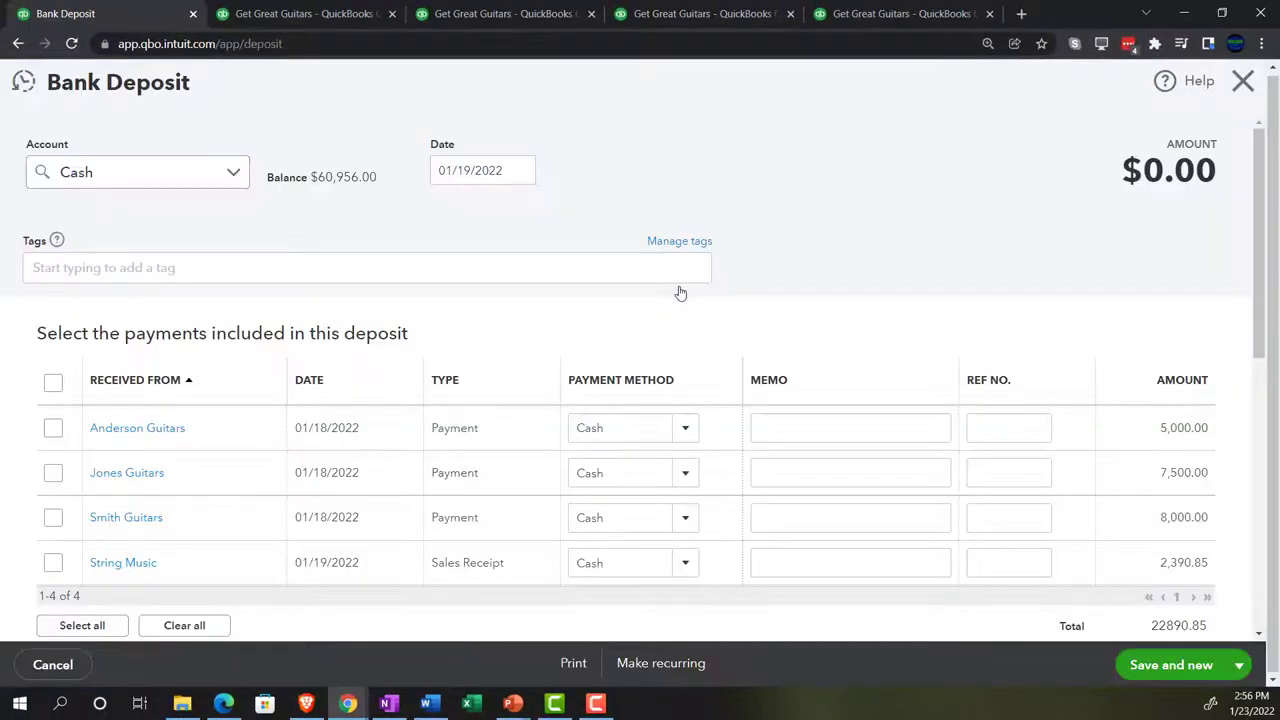
{"action": "scroll", "coordinate": [680, 293], "scroll_direction": "down", "scroll_amount": 1}
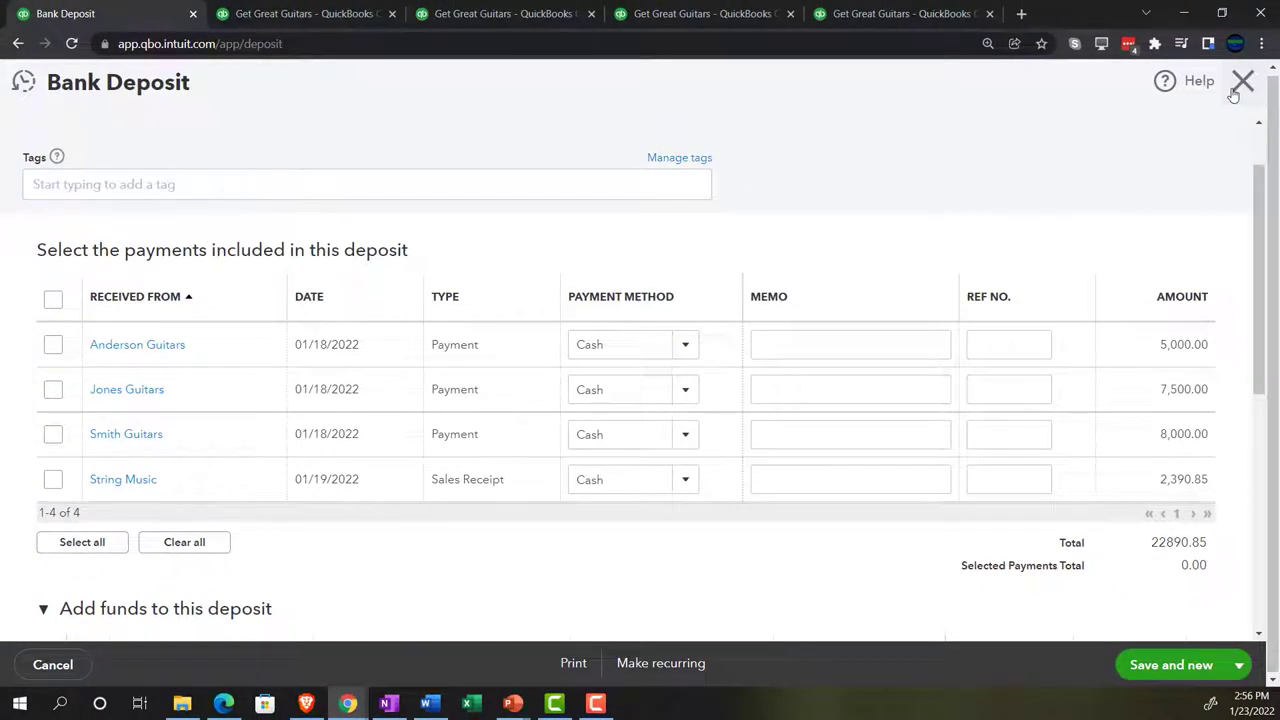
{"action": "left_click", "coordinate": [1237, 90]}
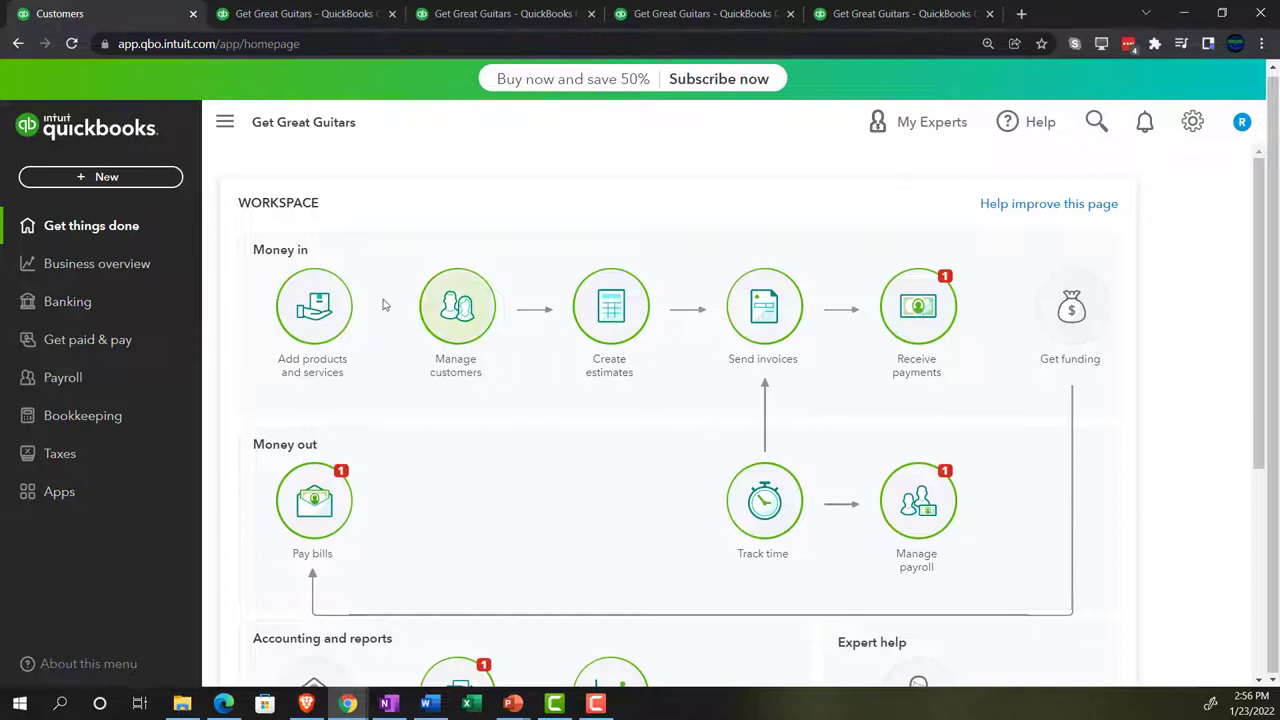
Start a new sales receipt and set its customer to Sam the Guitar Man.
{"action": "left_click", "coordinate": [104, 177]}
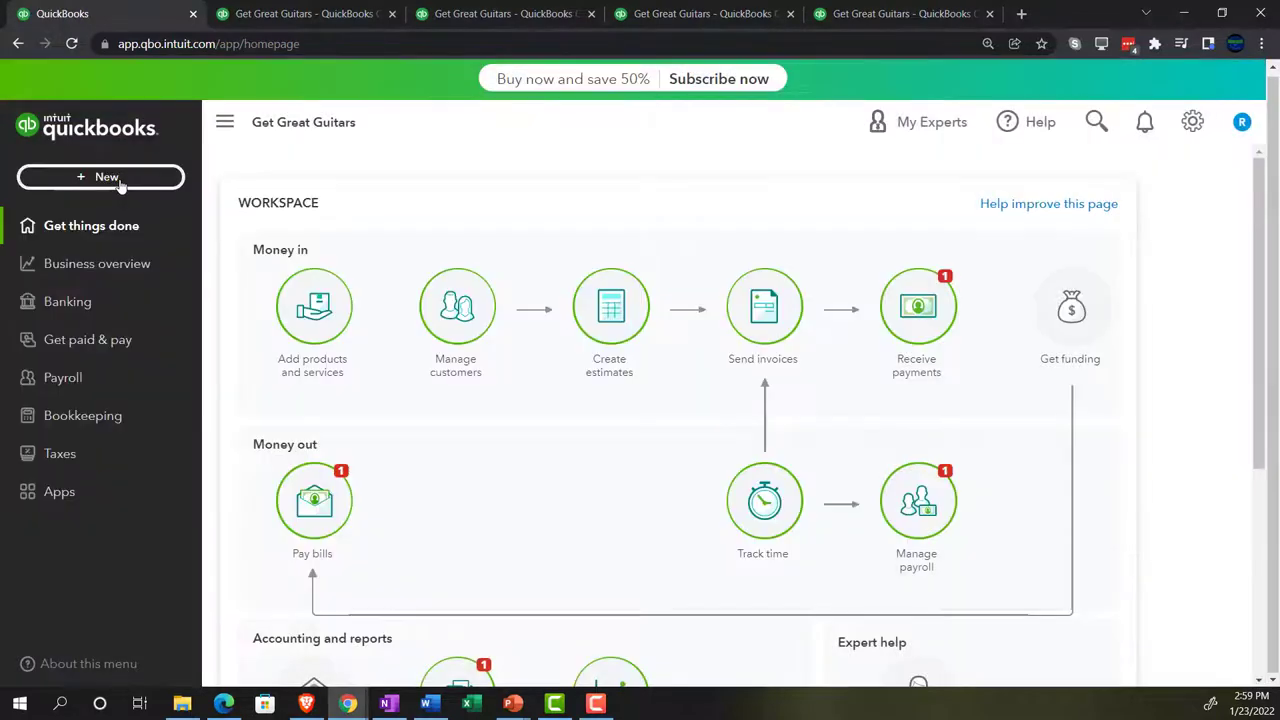
{"action": "left_click", "coordinate": [118, 180]}
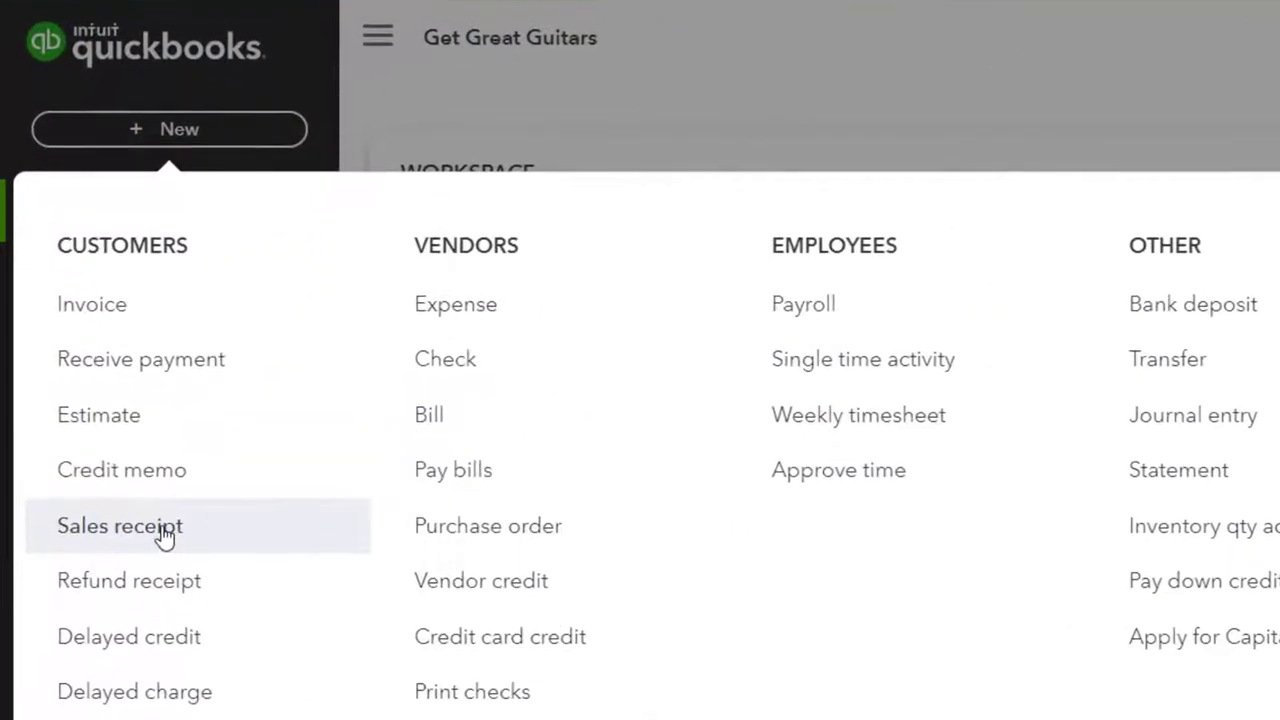
{"action": "left_click", "coordinate": [163, 535]}
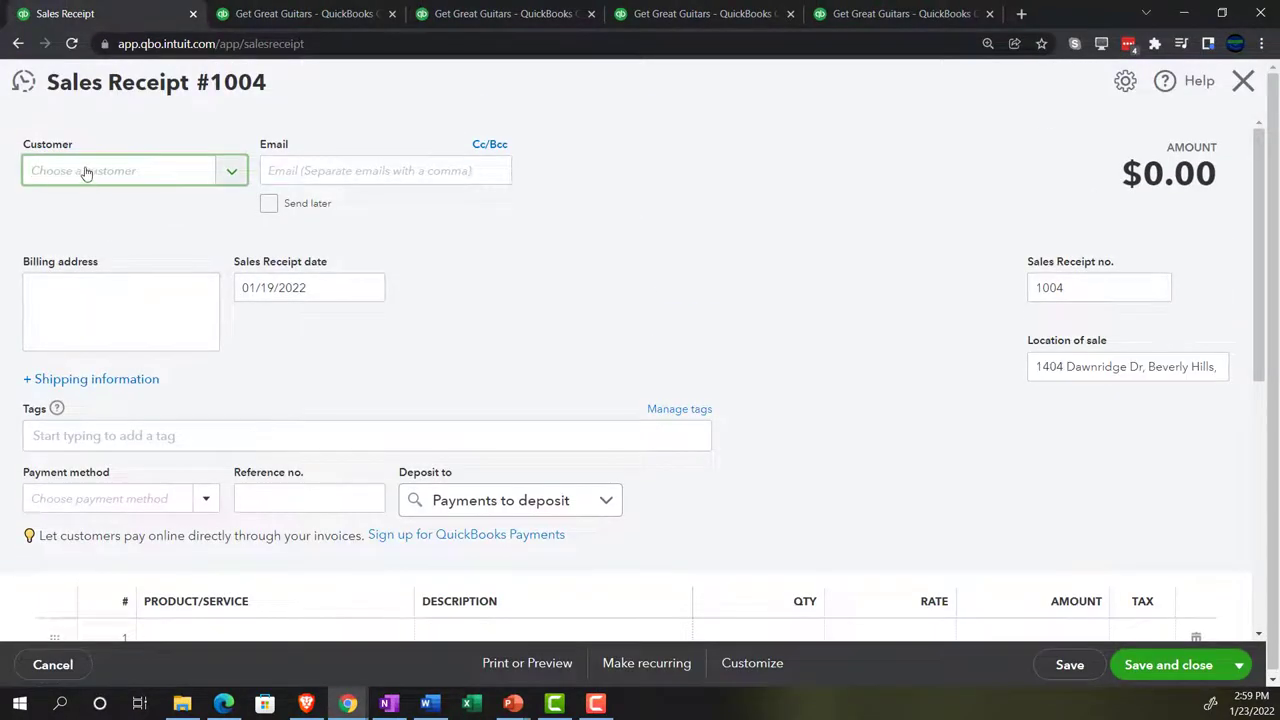
{"action": "left_click", "coordinate": [85, 171]}
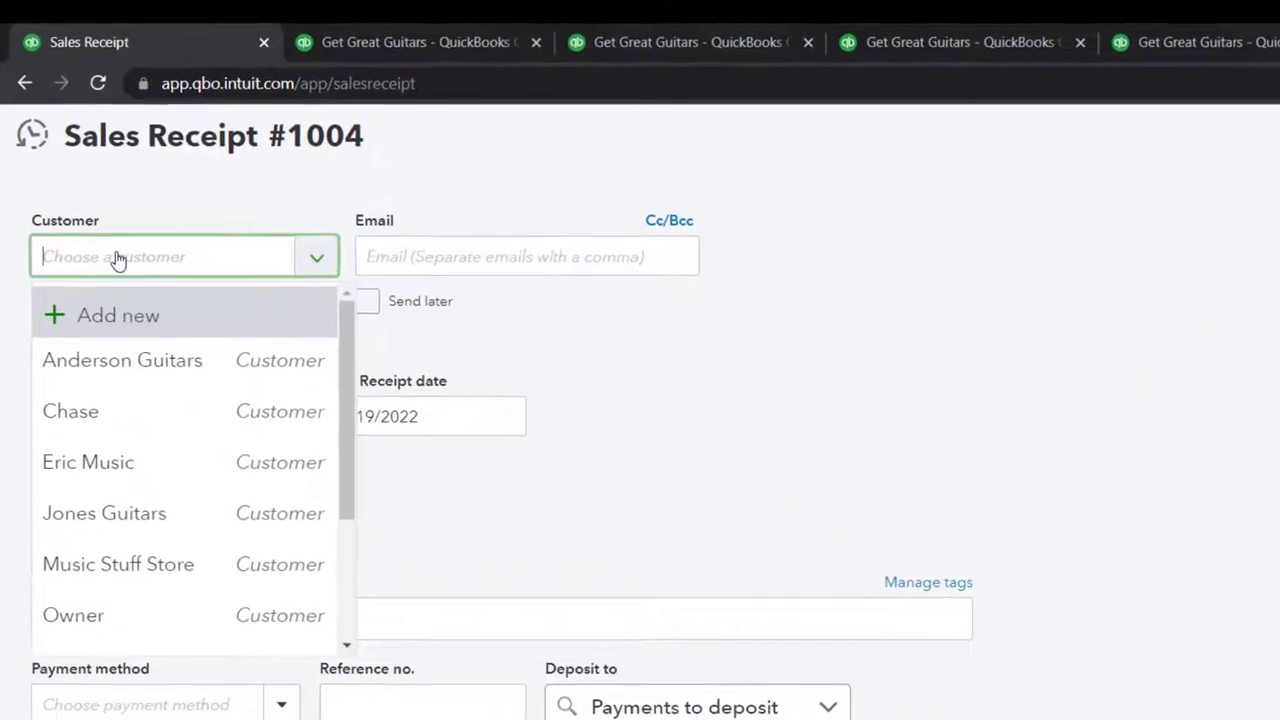
{"action": "type", "text": "Sam the"}
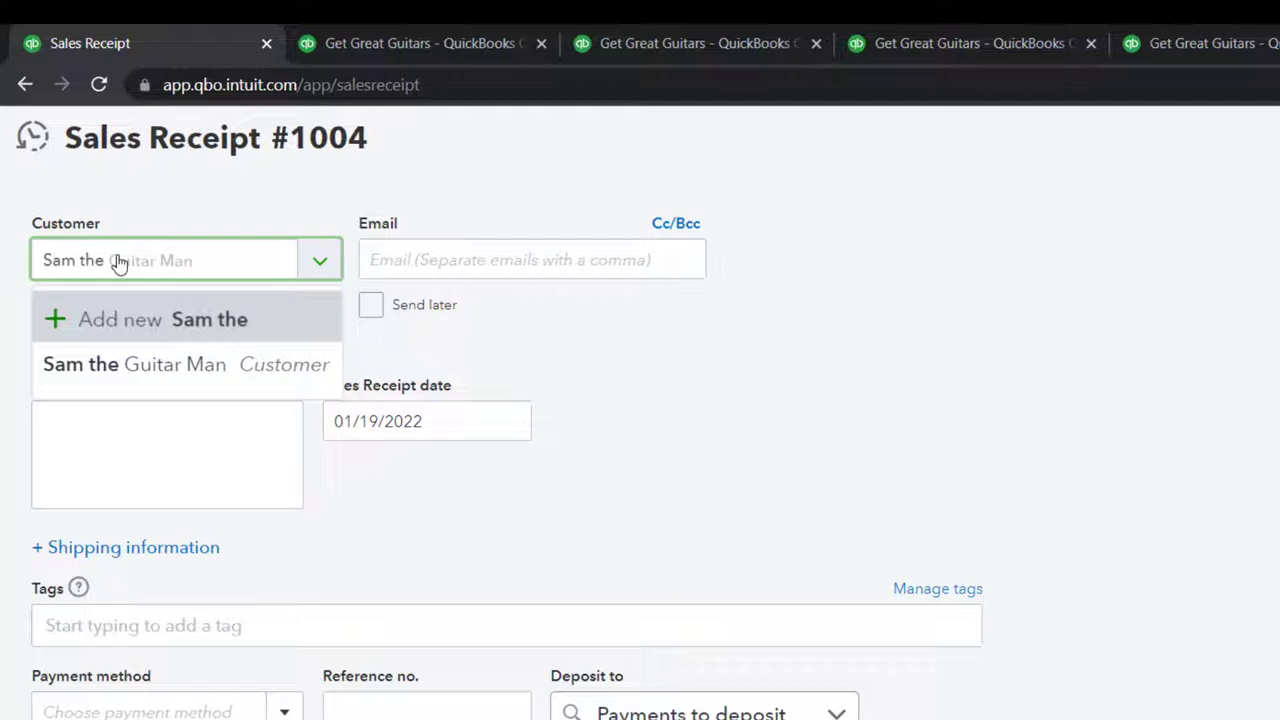
{"action": "key", "text": "Down"}
{"action": "key", "text": "Down"}
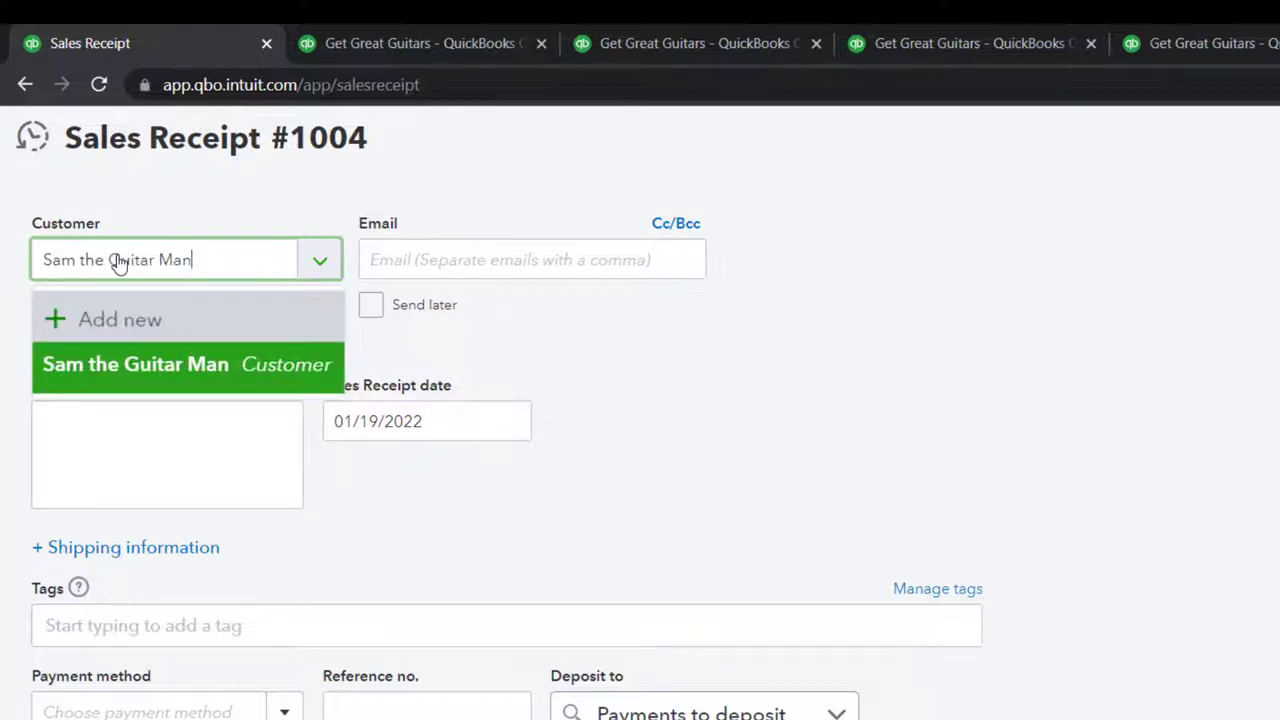
{"action": "key", "text": "Tab"}
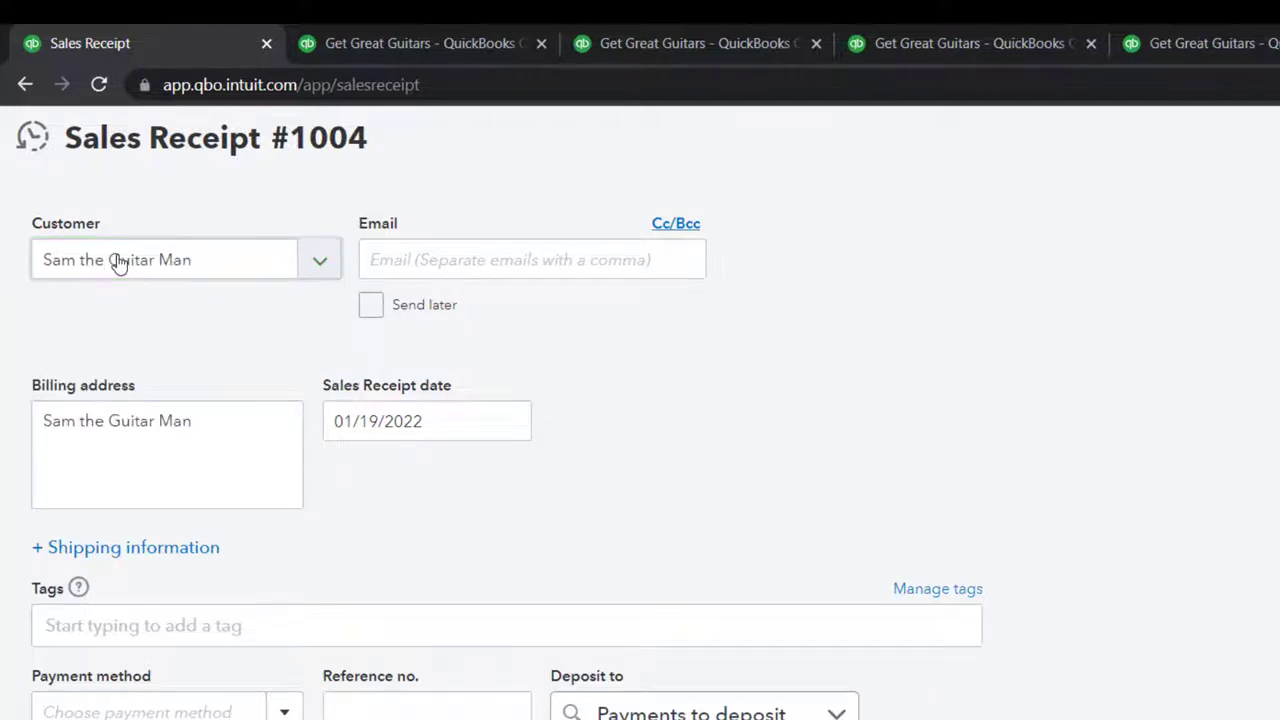
Set the sales receipt's payment method to Cash and keep it depositing to Payments to deposit, dated 01/19/2022.
{"action": "key", "text": "Tab"}
{"action": "key", "text": "Tab"}
{"action": "key", "text": "Tab"}
{"action": "key", "text": "Tab"}
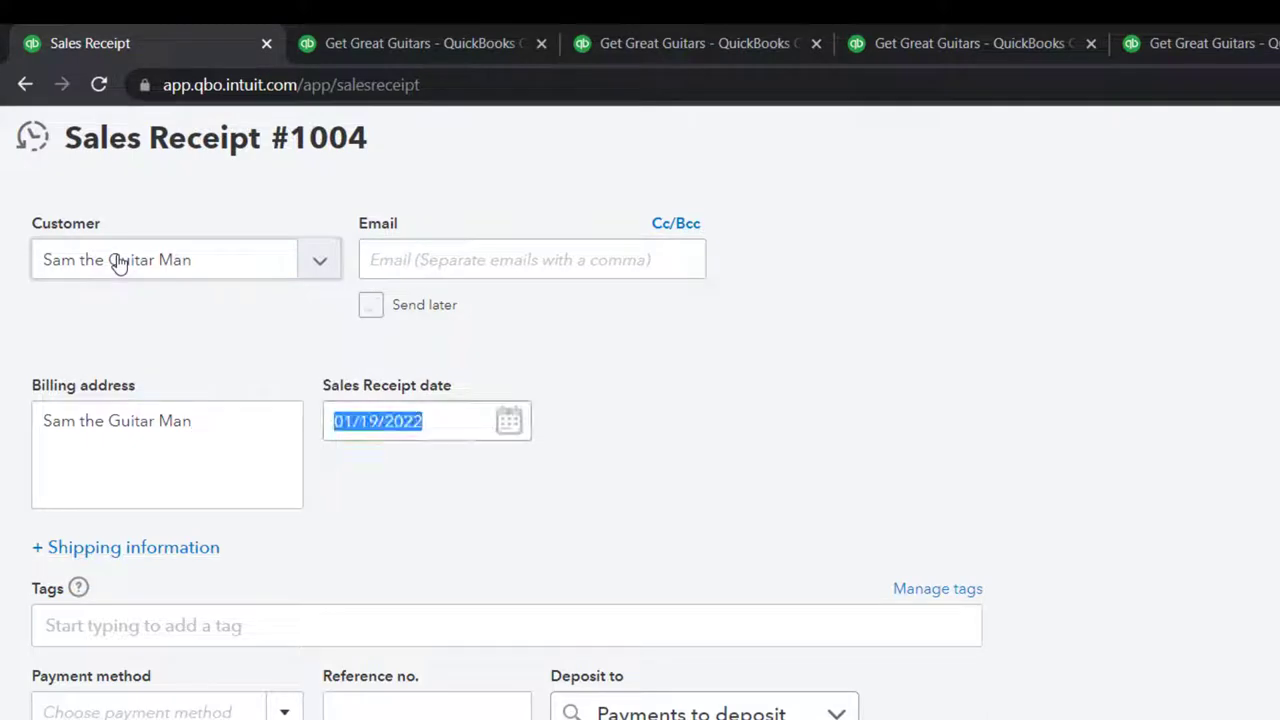
{"action": "key", "text": "Tab"}
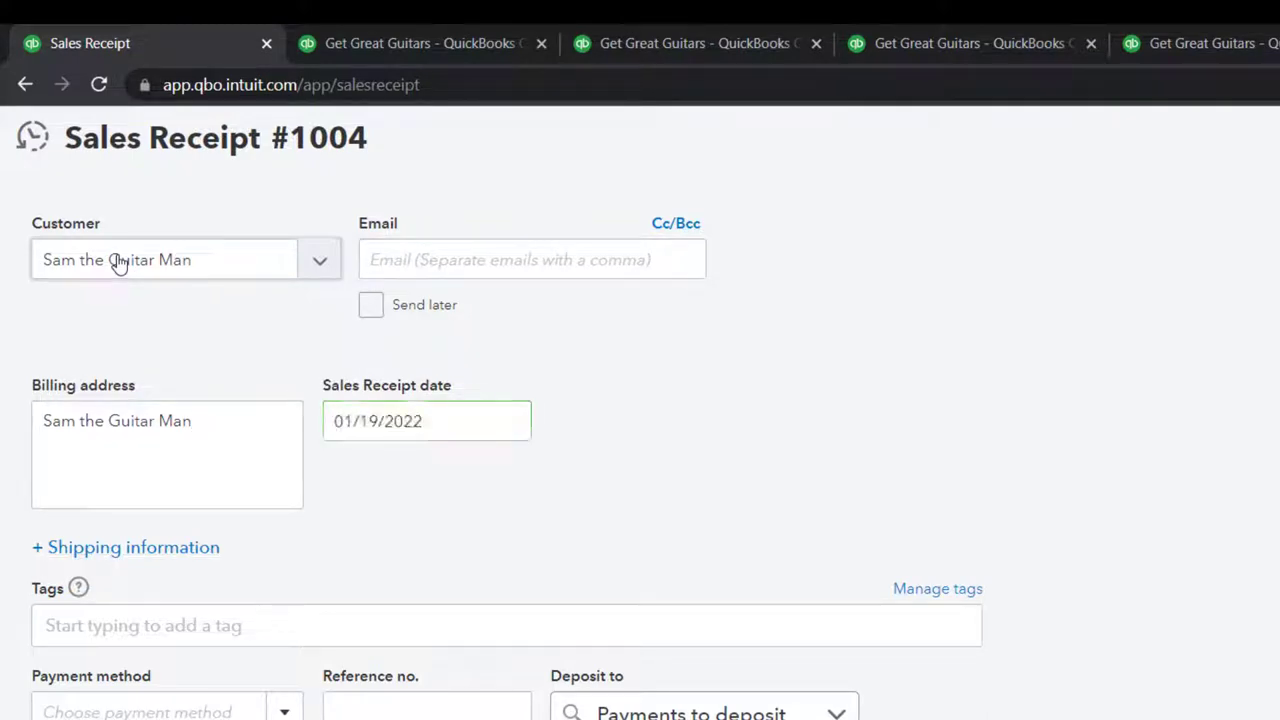
{"action": "key", "text": "Tab"}
{"action": "key", "text": "Tab"}
{"action": "key", "text": "Tab"}
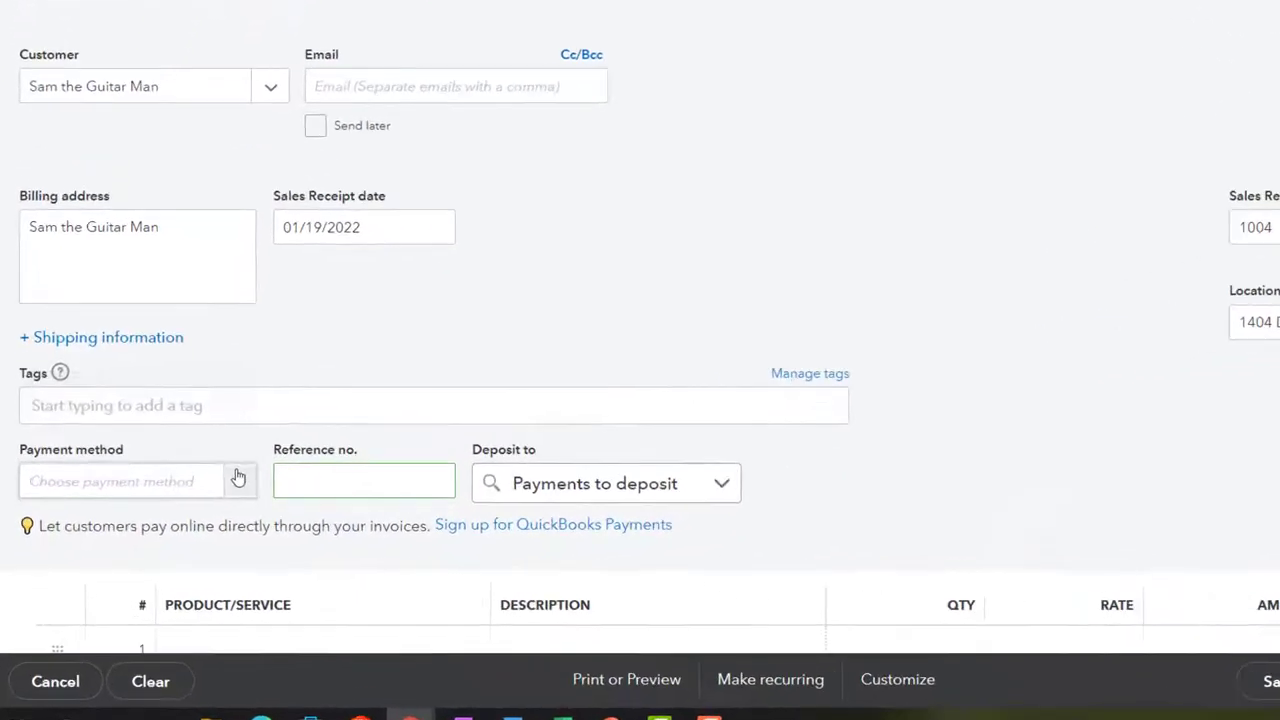
{"action": "left_click", "coordinate": [199, 498]}
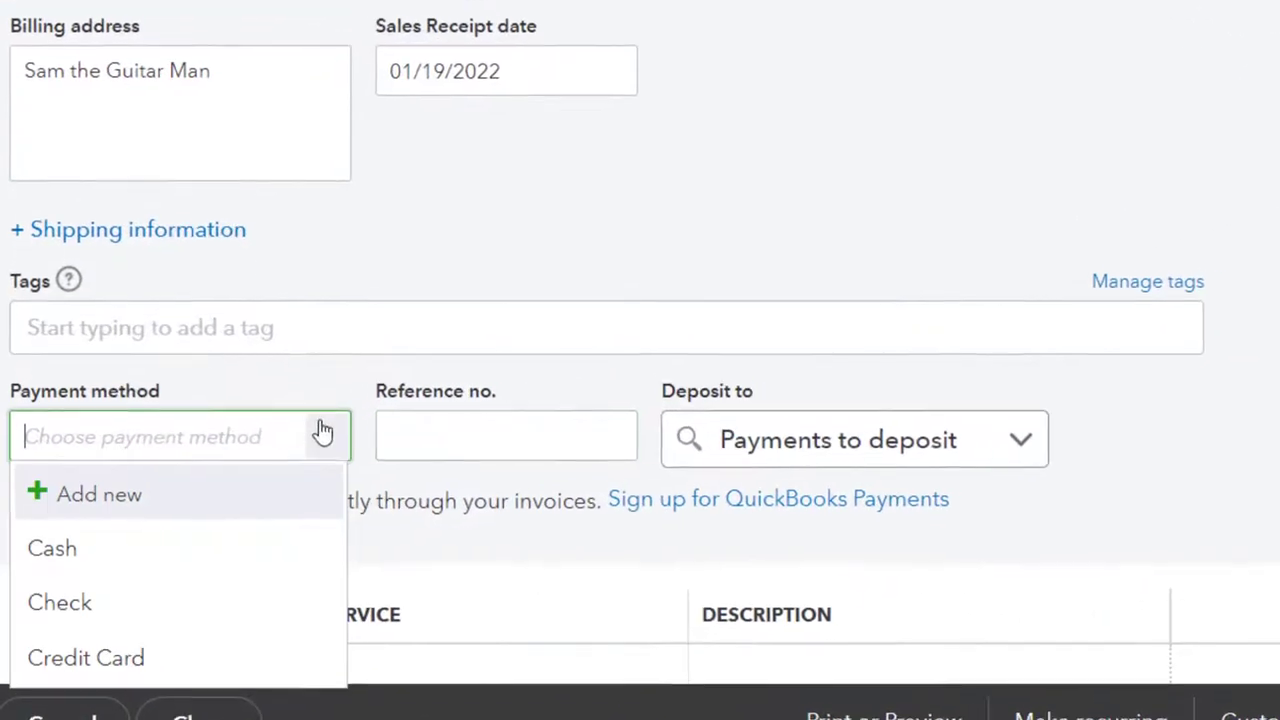
{"action": "left_click", "coordinate": [93, 557]}
{"action": "key", "text": "Tab"}
{"action": "key", "text": "Tab"}
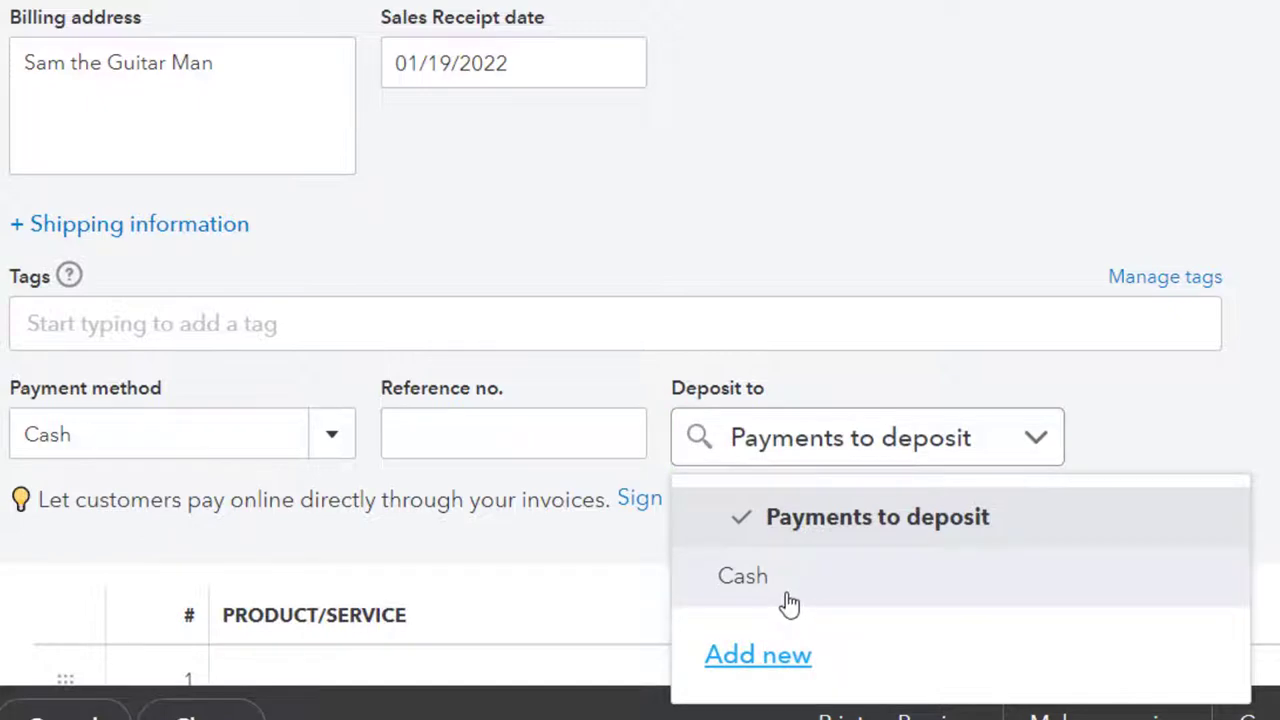
{"action": "left_click", "coordinate": [838, 533]}
{"action": "left_click", "coordinate": [1199, 426]}
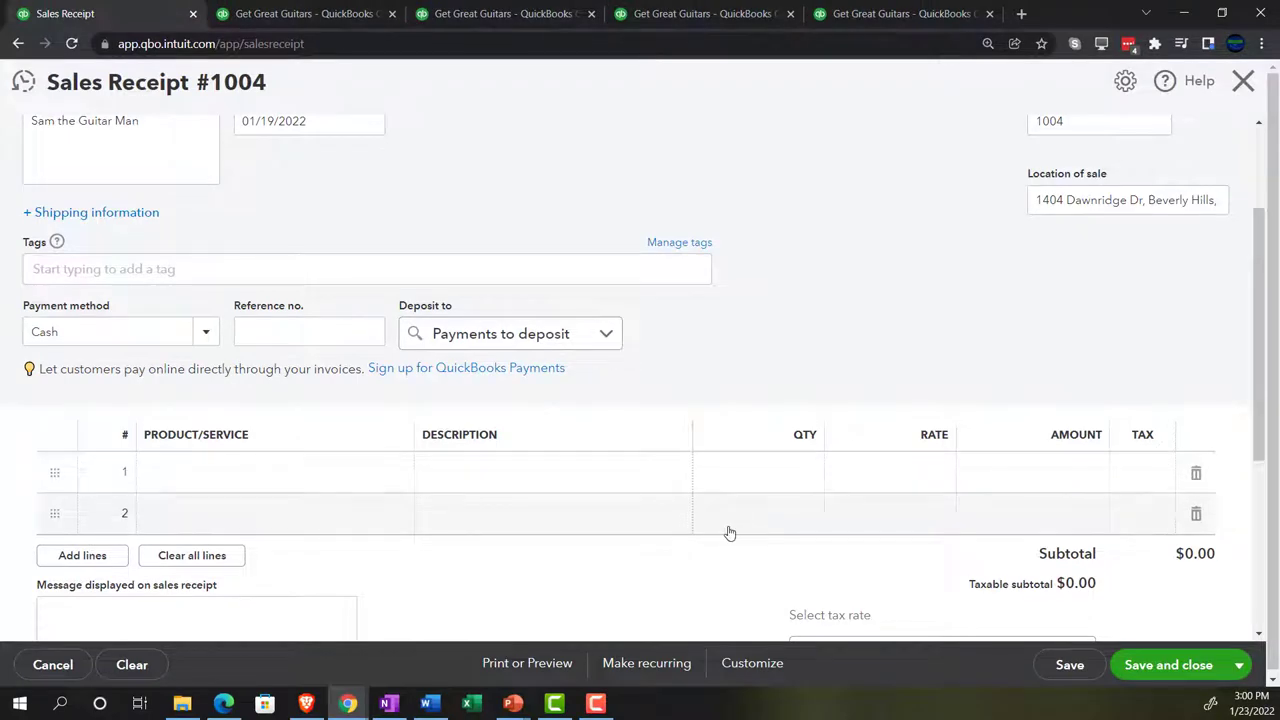
Add the Diagnostic service as the first line with quantity 10 and make the line non-taxable.
{"action": "left_click", "coordinate": [230, 479]}
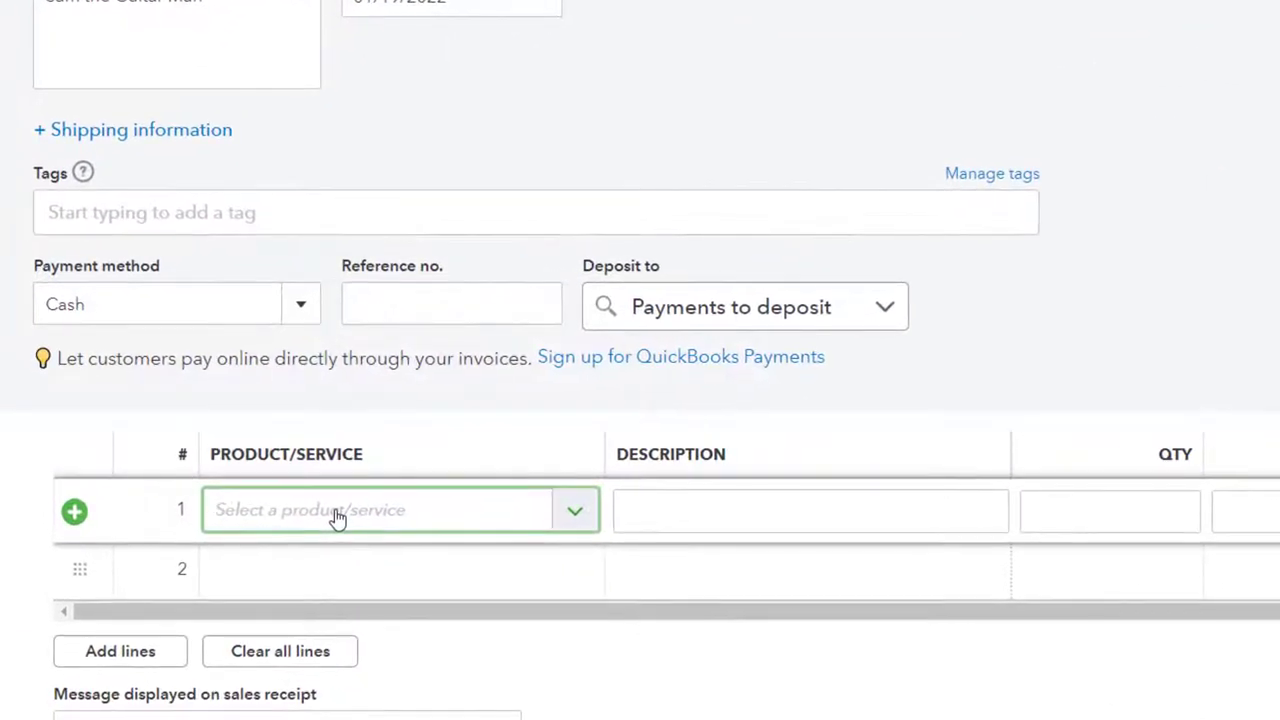
{"action": "type", "text": "dia"}
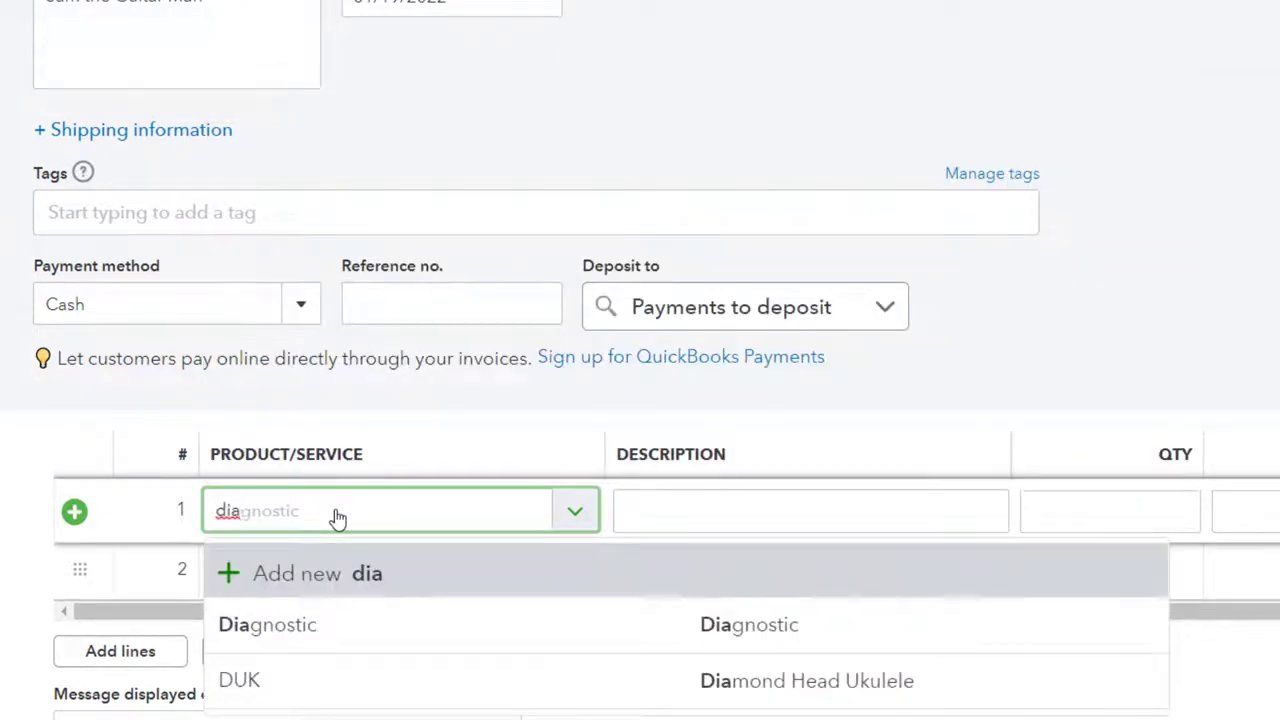
{"action": "key", "text": "Down"}
{"action": "key", "text": "Down"}
{"action": "key", "text": "Tab"}
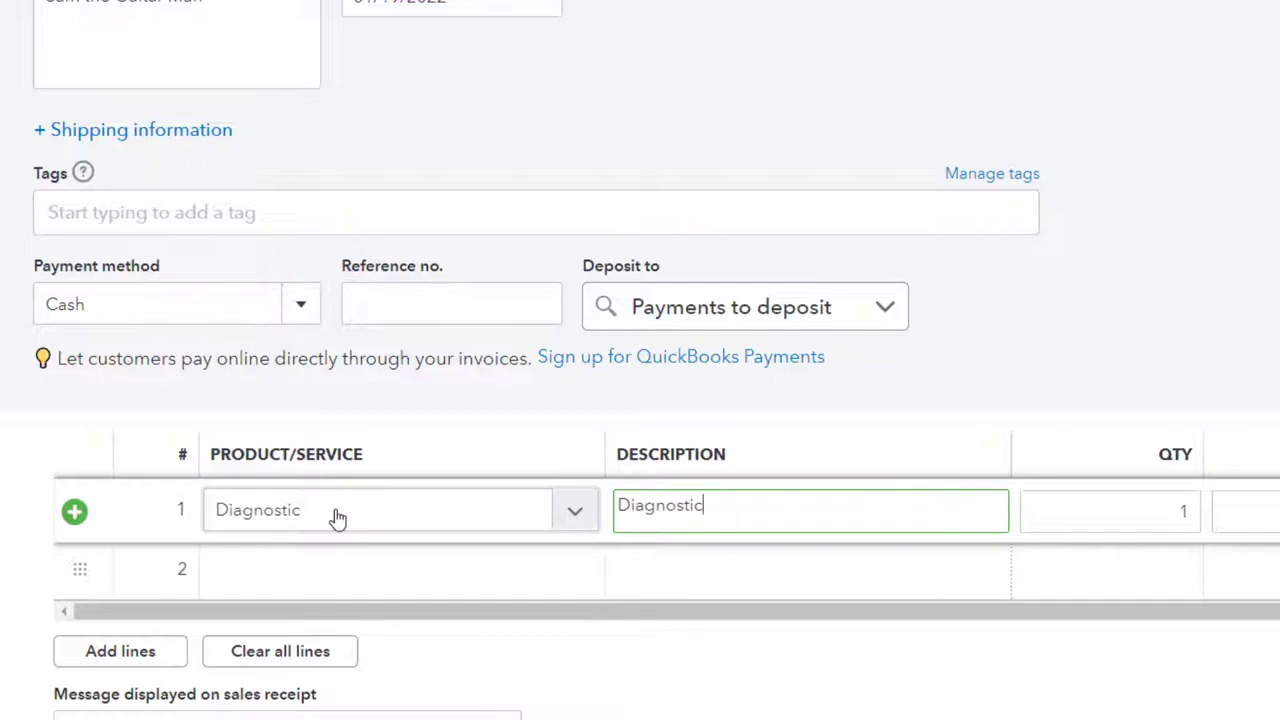
{"action": "key", "text": "Tab"}
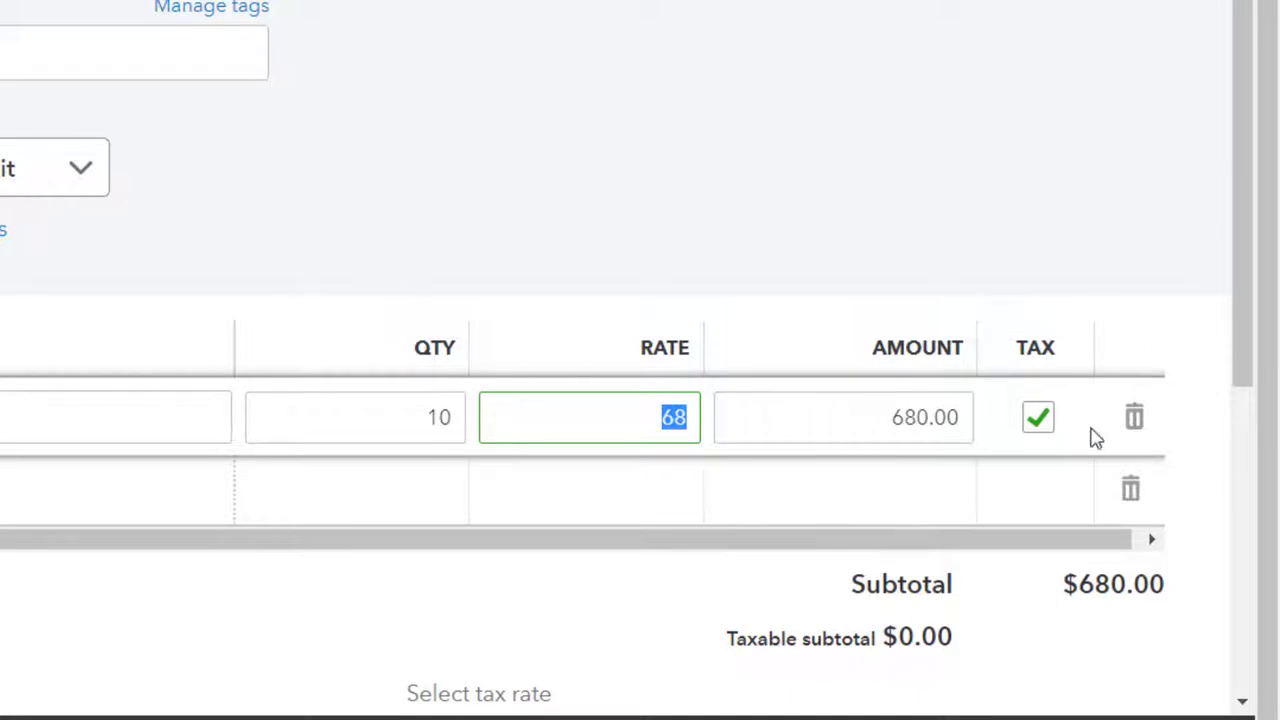
{"action": "left_click", "coordinate": [1040, 422]}
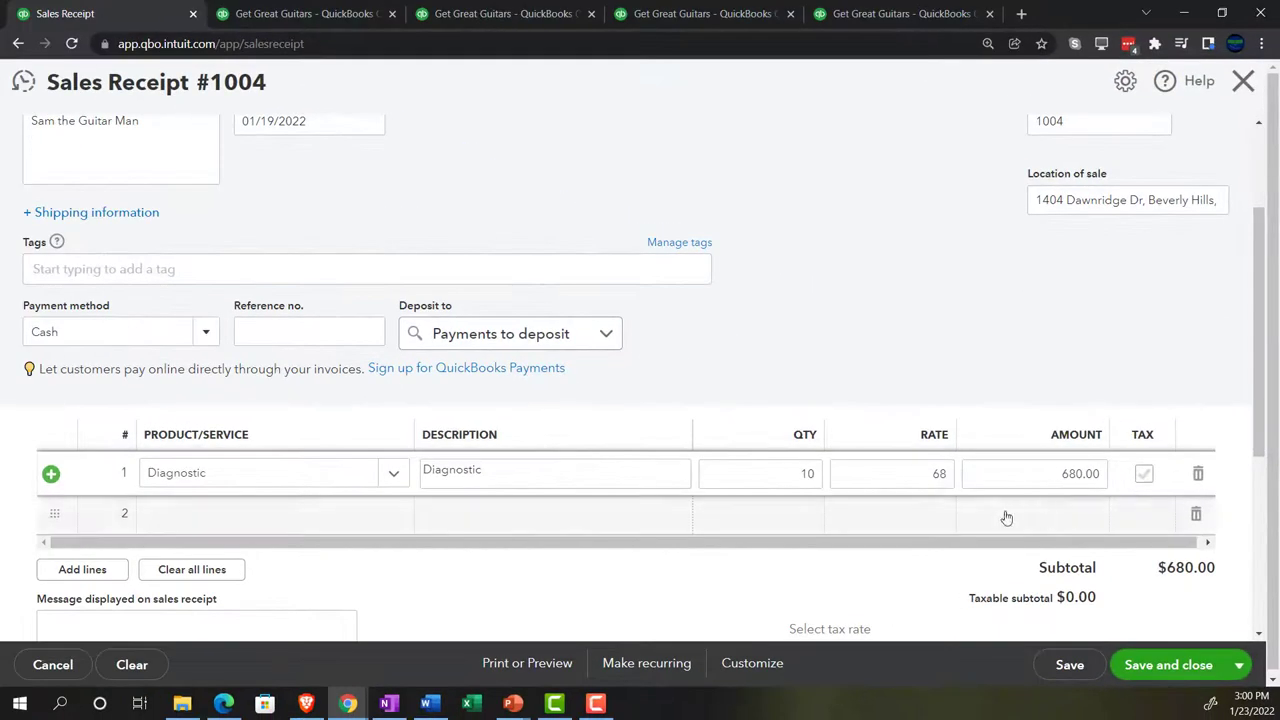
Add the Hourly Service 1 item as the second line of the sales receipt.
{"action": "left_click", "coordinate": [277, 514]}
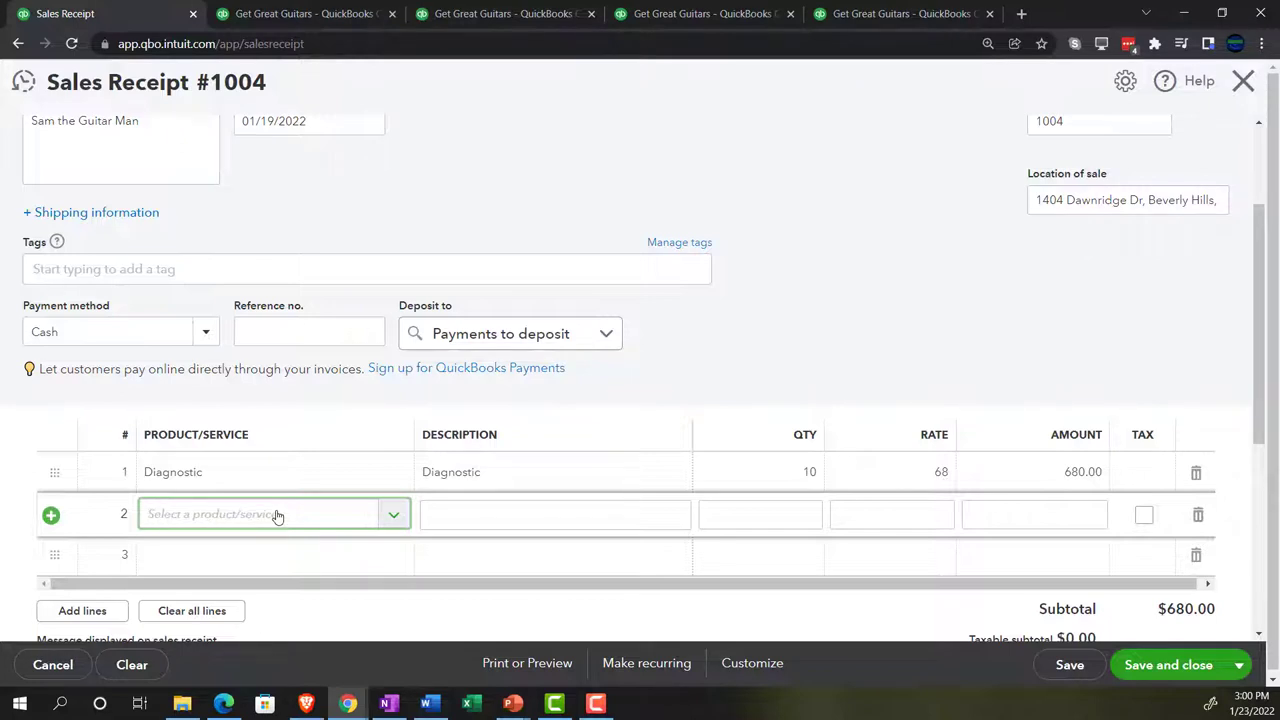
{"action": "type", "text": "Hear"}
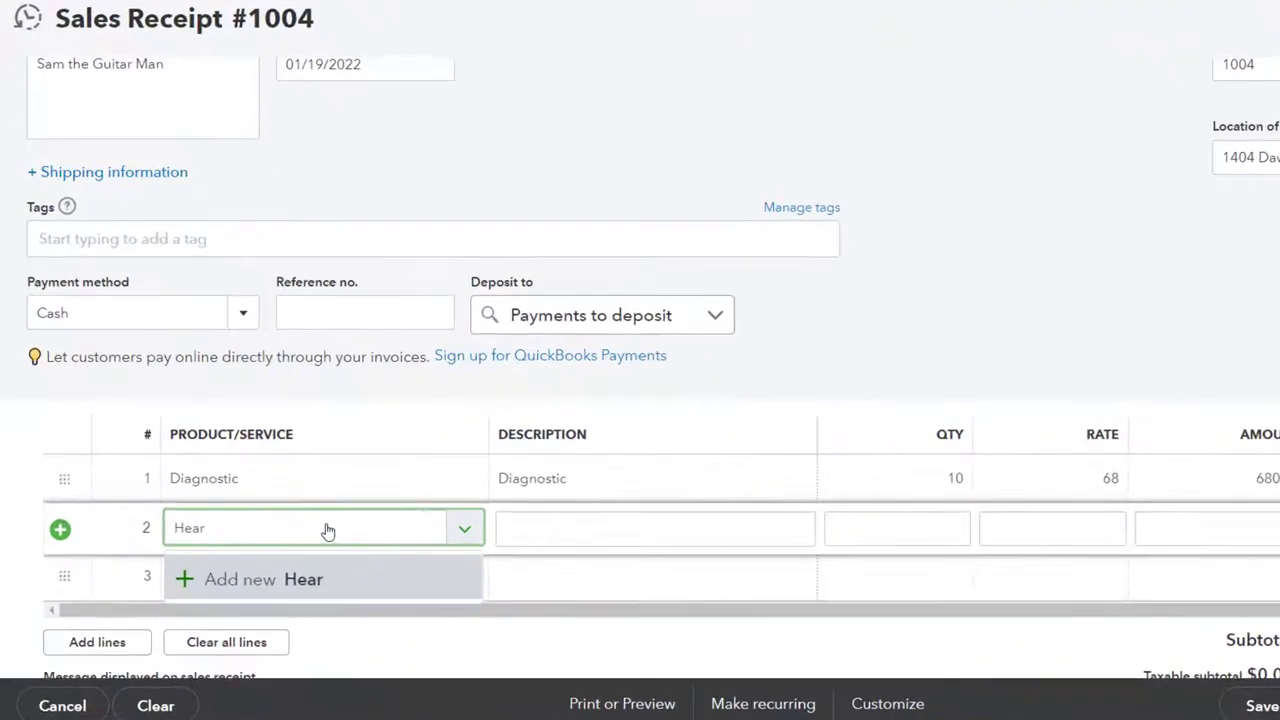
{"action": "key", "text": "BackSpace"}
{"action": "key", "text": "BackSpace"}
{"action": "key", "text": "BackSpace"}
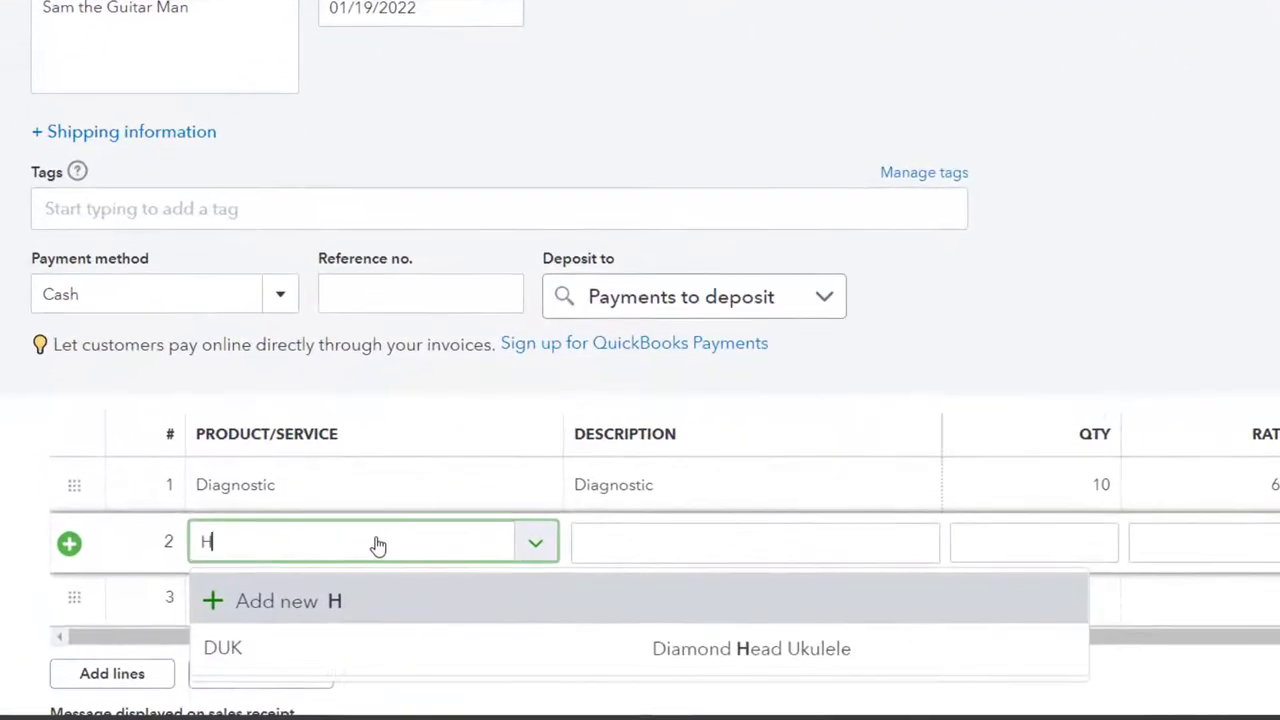
{"action": "key", "text": "Down"}
{"action": "key", "text": "Down"}
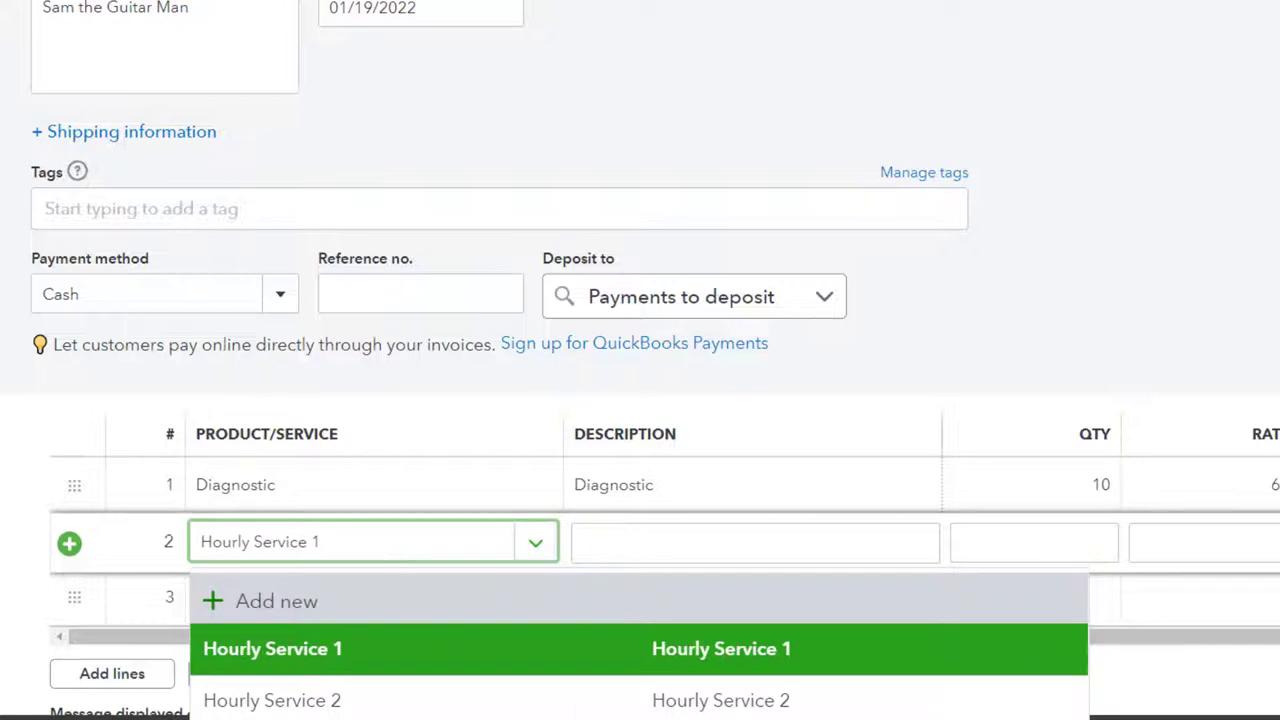
{"action": "key", "text": "Return"}
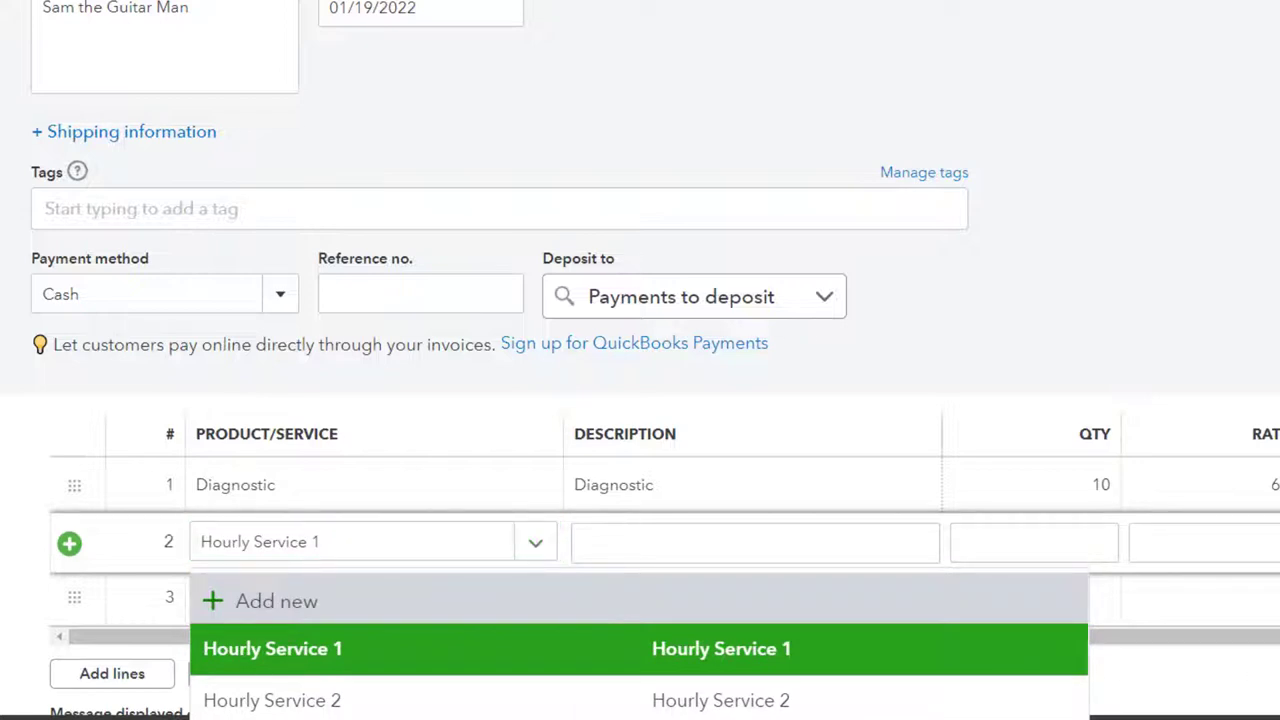
{"action": "key", "text": "Tab"}
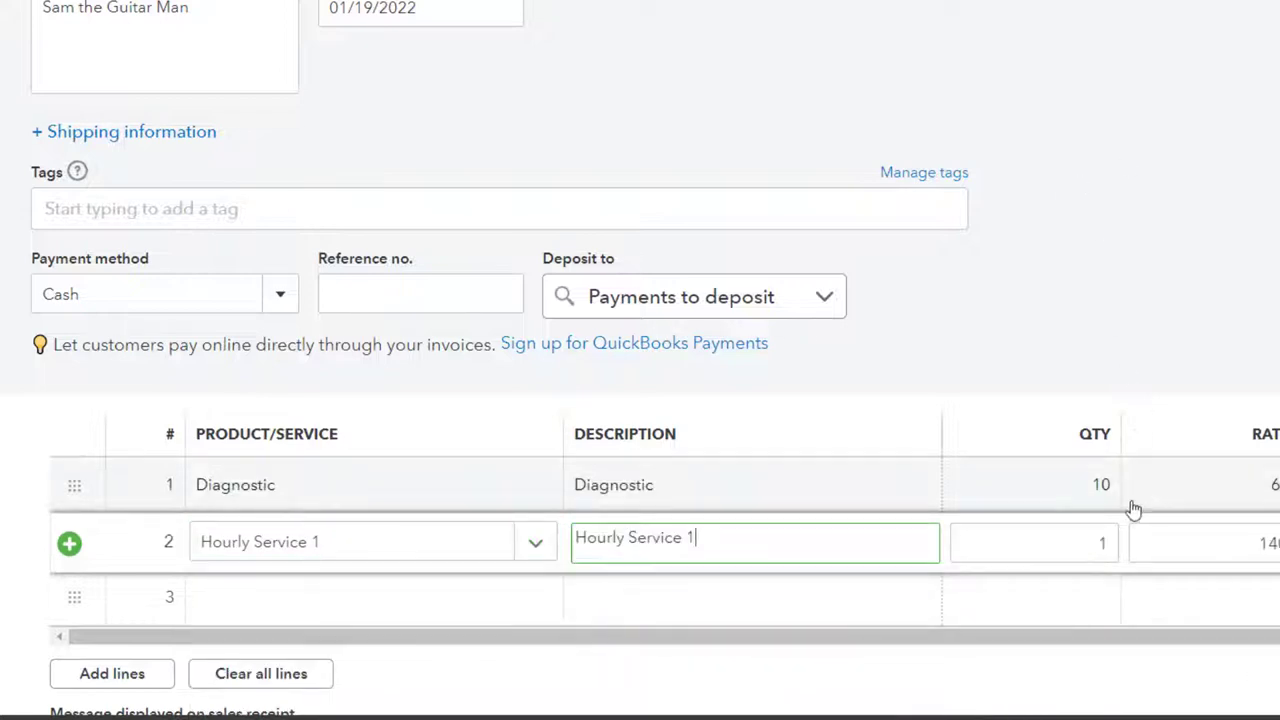
Set the Hourly Service 1 line's quantity to 15 and keep its default rate.
{"action": "left_click", "coordinate": [1077, 546]}
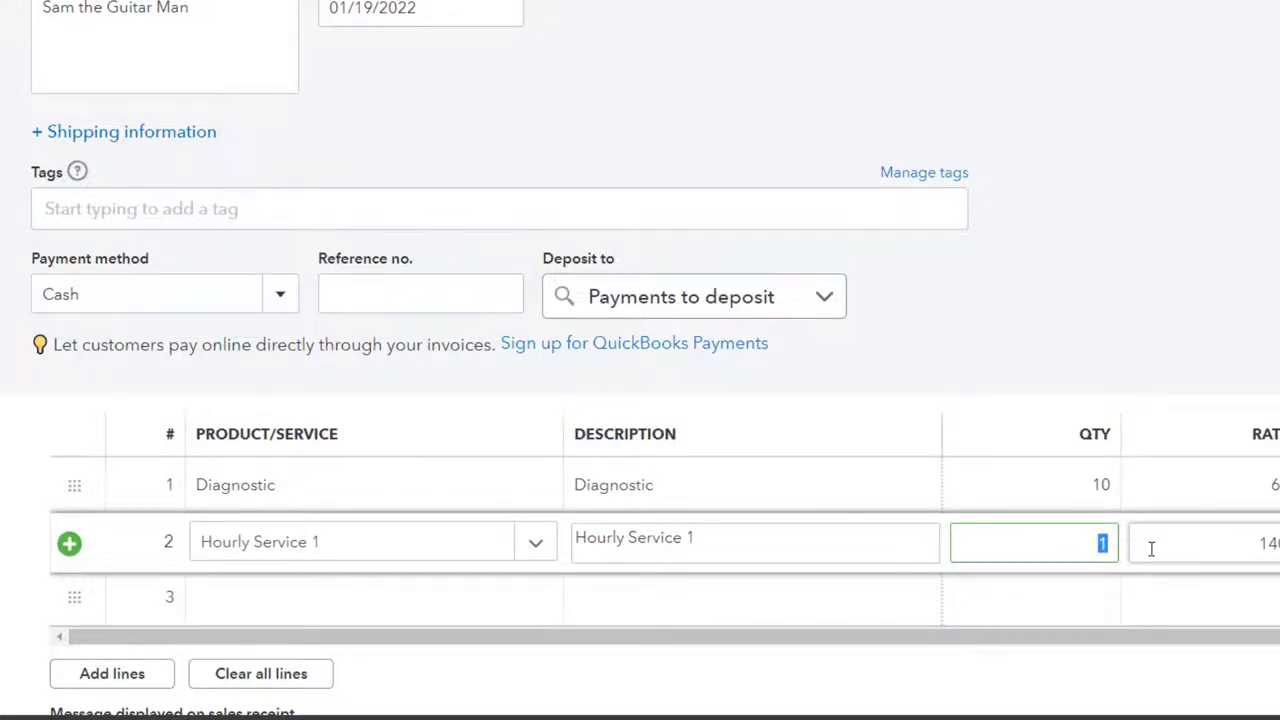
{"action": "type", "text": "15"}
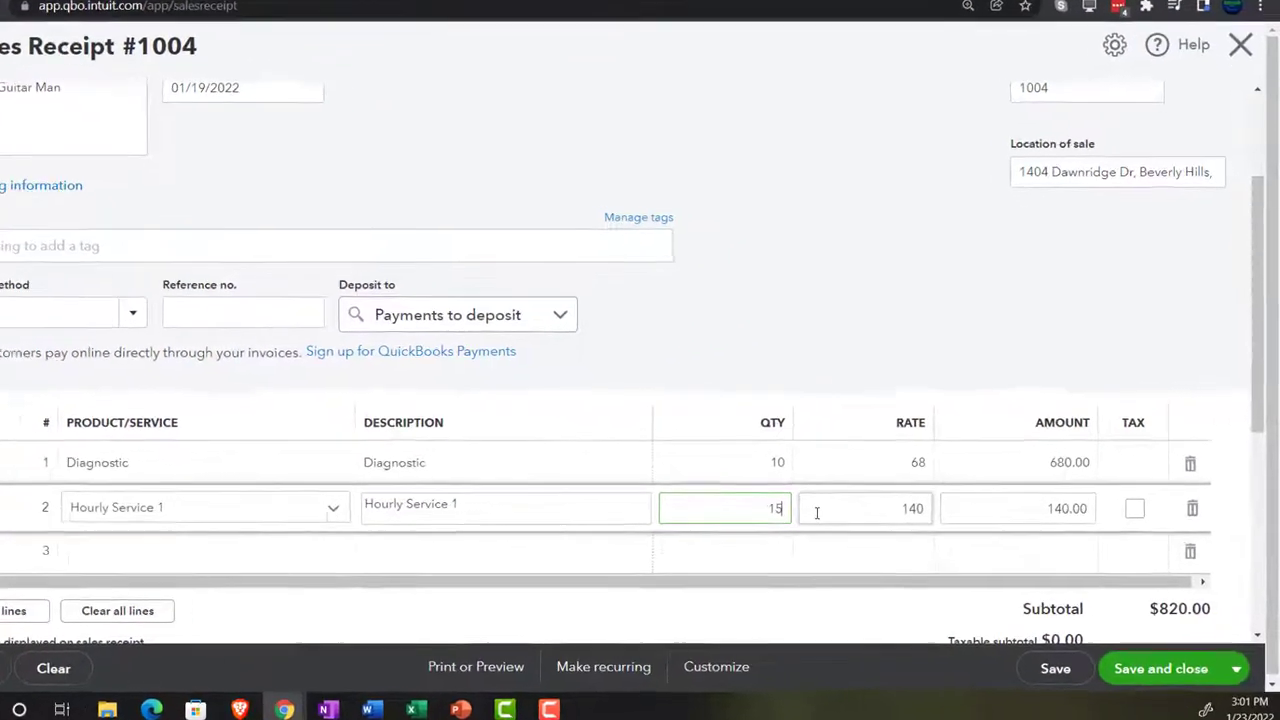
{"action": "left_click", "coordinate": [817, 512]}
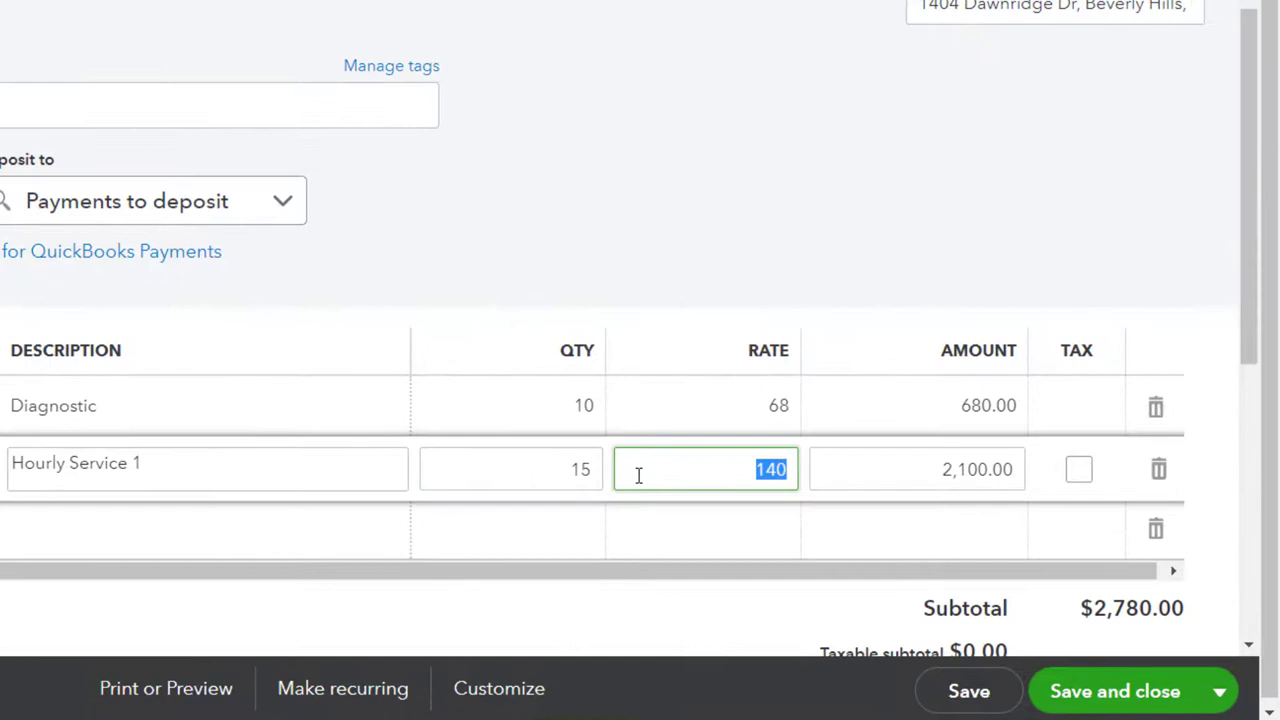
{"action": "key", "text": "Tab"}
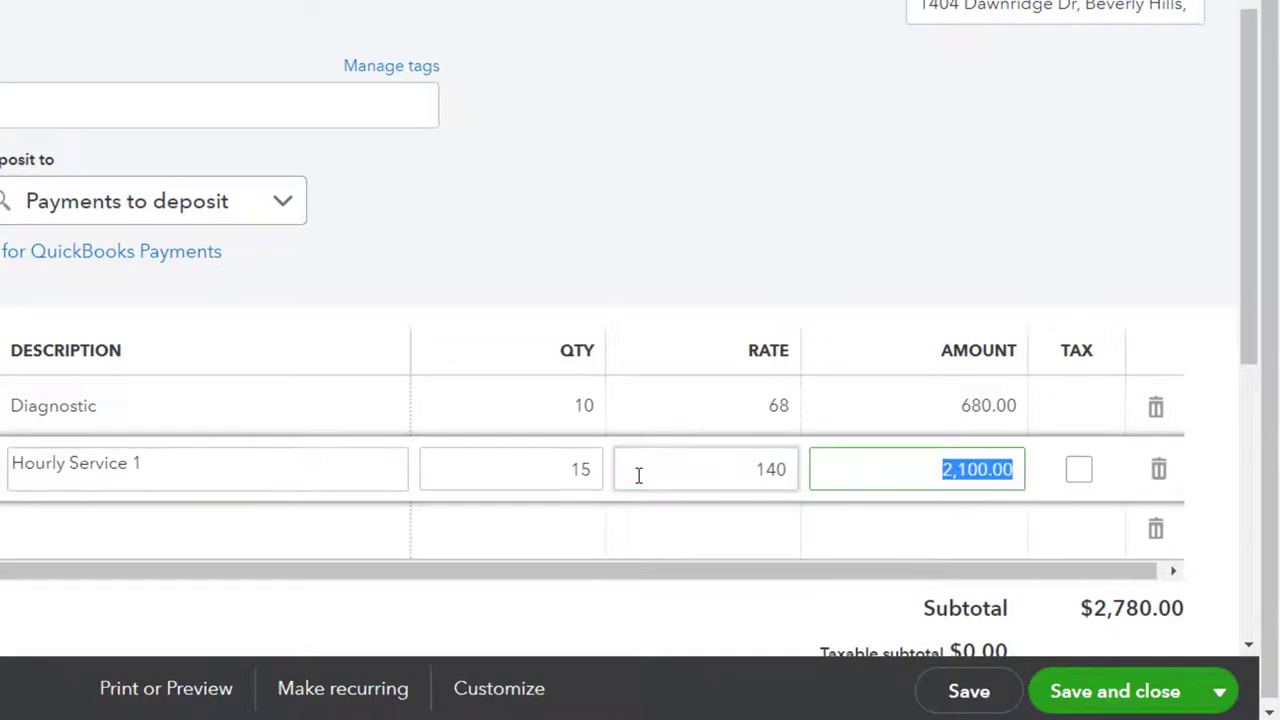
Add the Tunning Support service as the third line with quantity 12, keeping its default rate.
{"action": "key", "text": "Tab"}
{"action": "key", "text": "Tab"}
{"action": "key", "text": "Tab"}
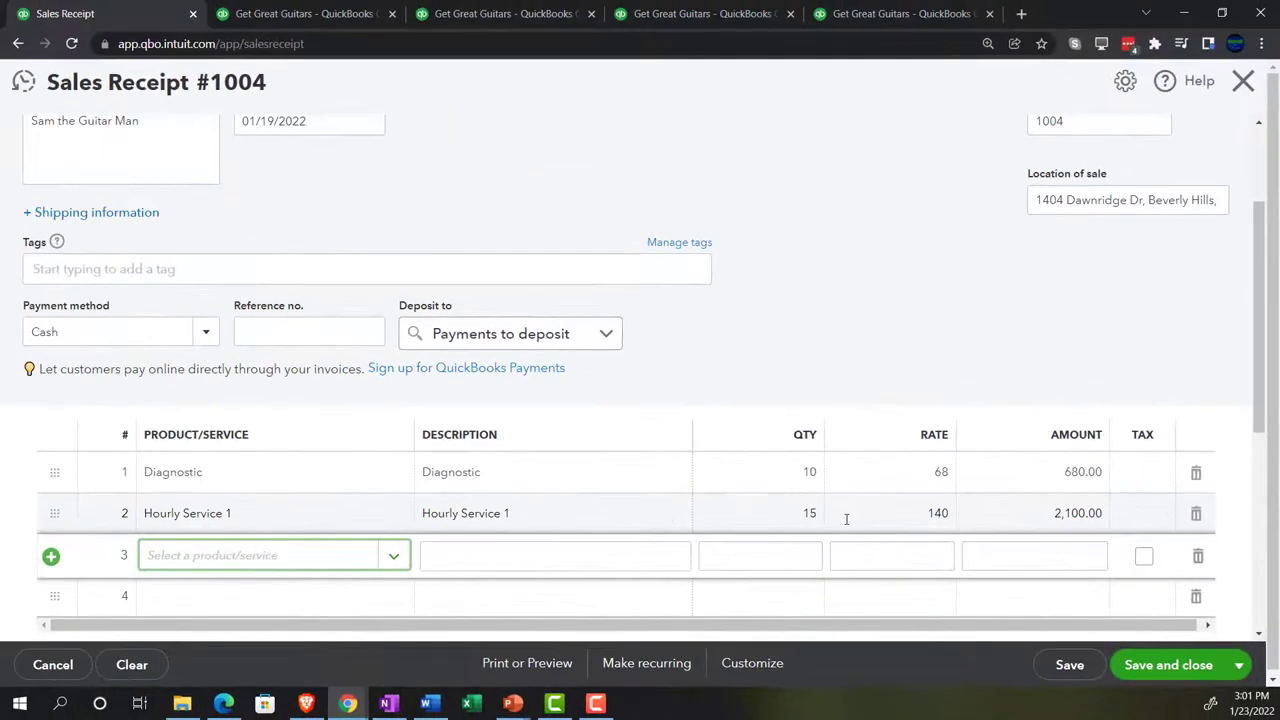
{"action": "type", "text": "Tu"}
{"action": "type", "text": "nn"}
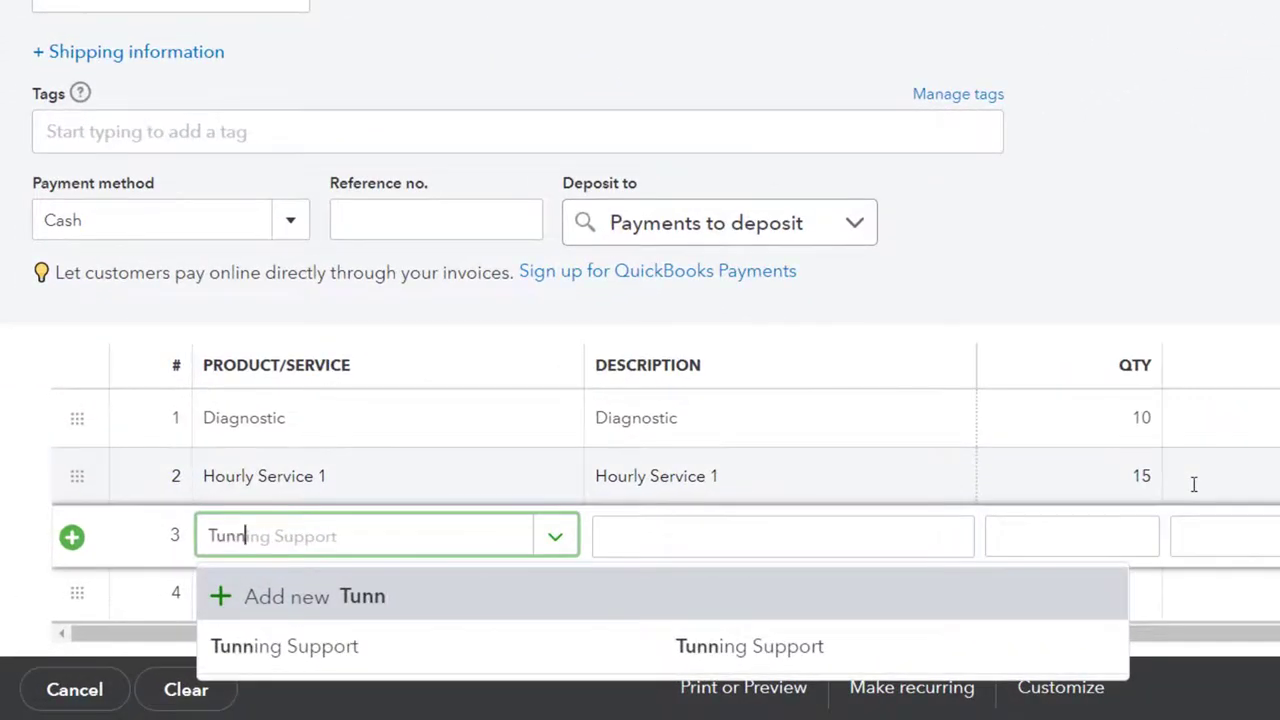
{"action": "key", "text": "Down"}
{"action": "key", "text": "Down"}
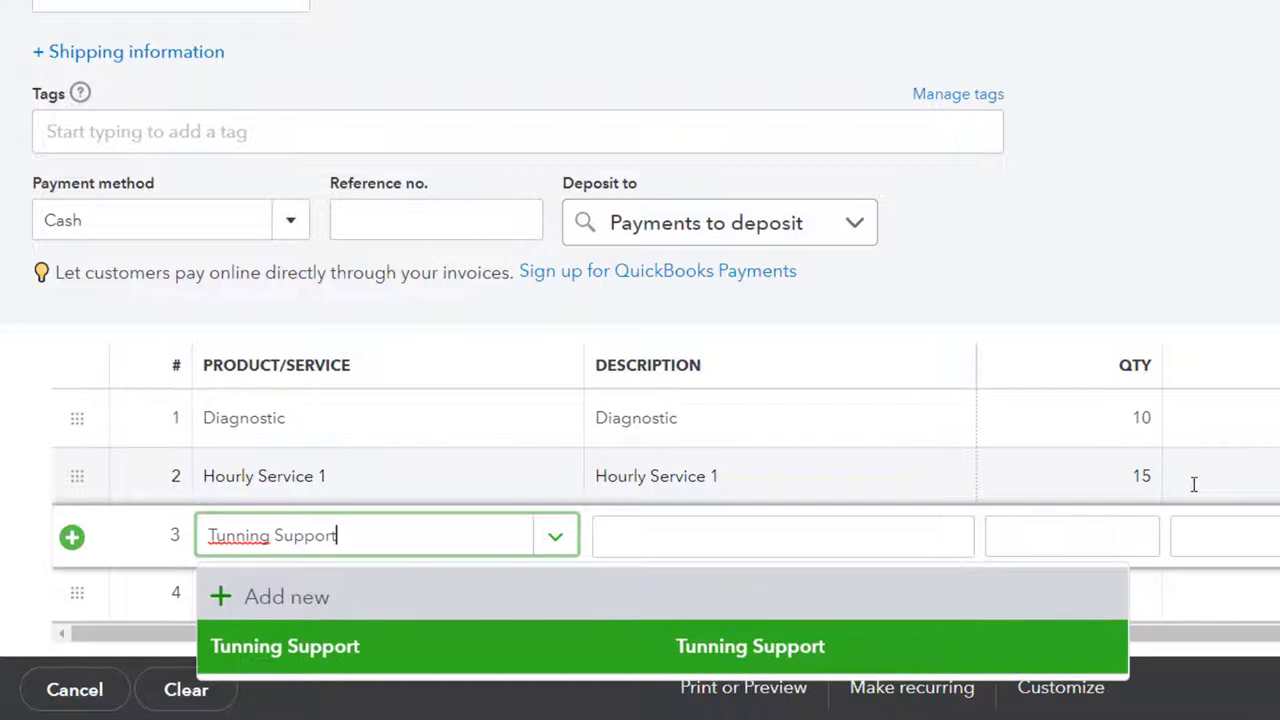
{"action": "key", "text": "Tab"}
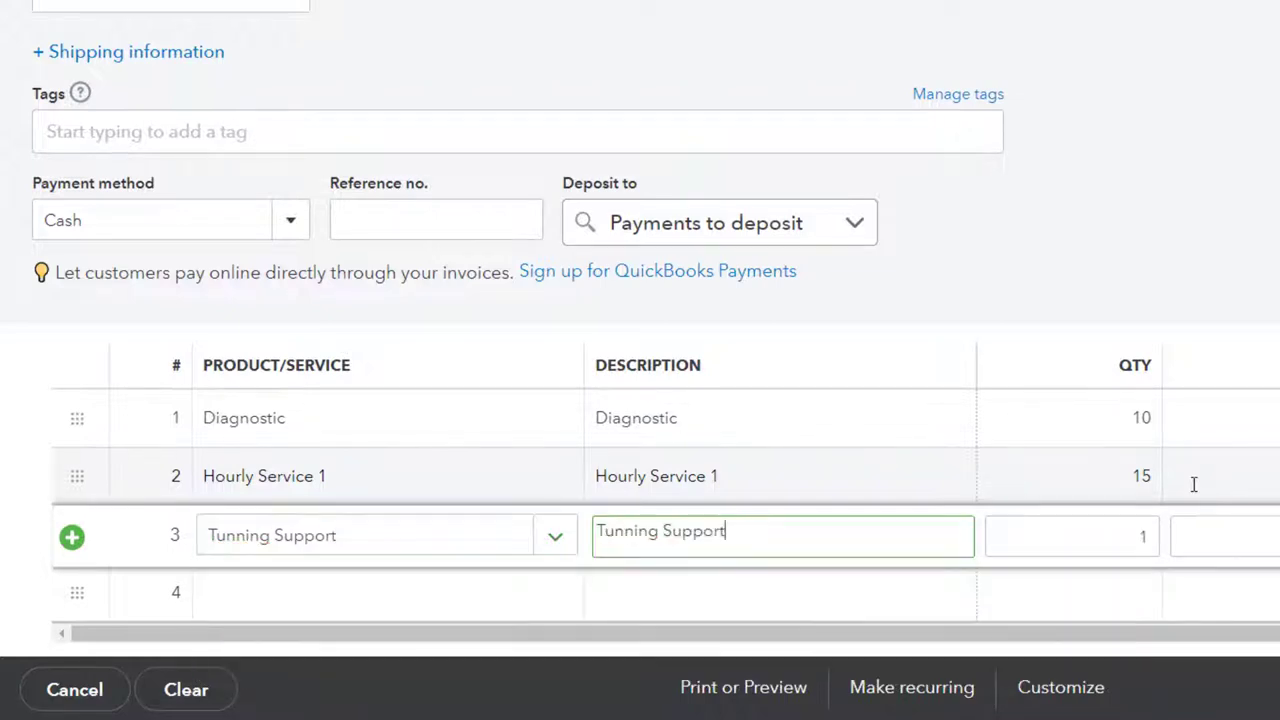
{"action": "key", "text": "Tab"}
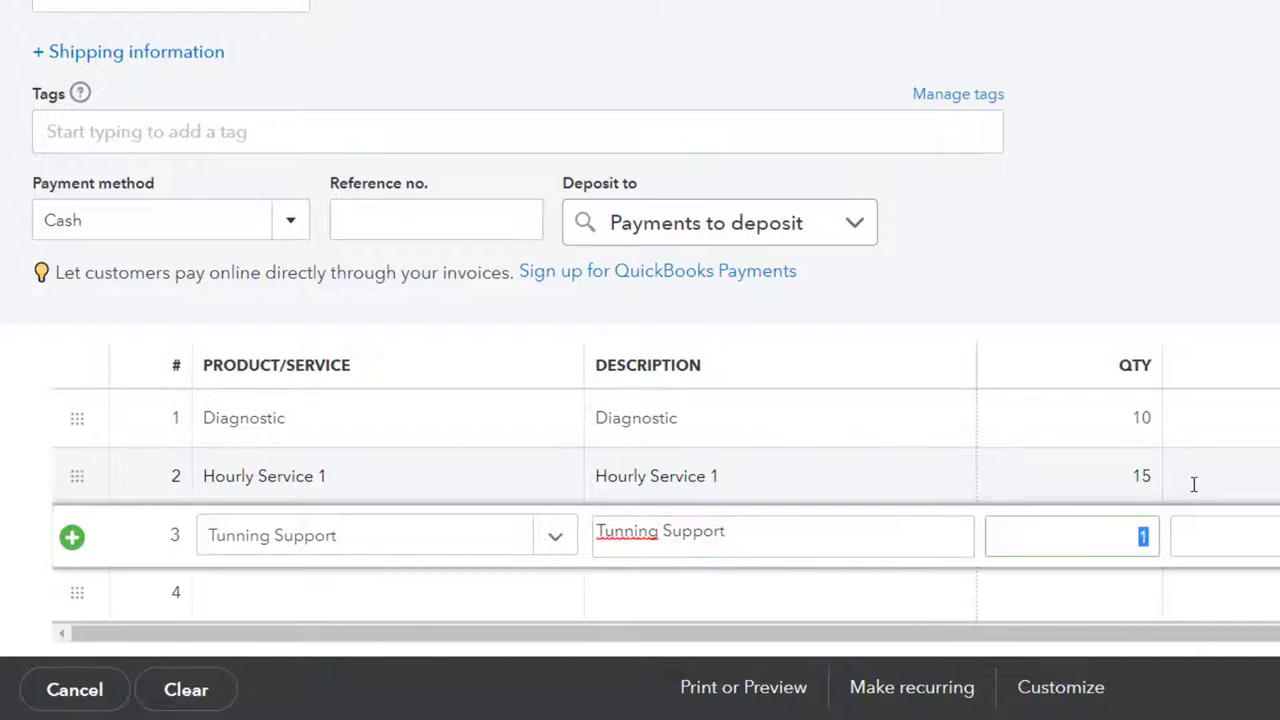
{"action": "type", "text": "12"}
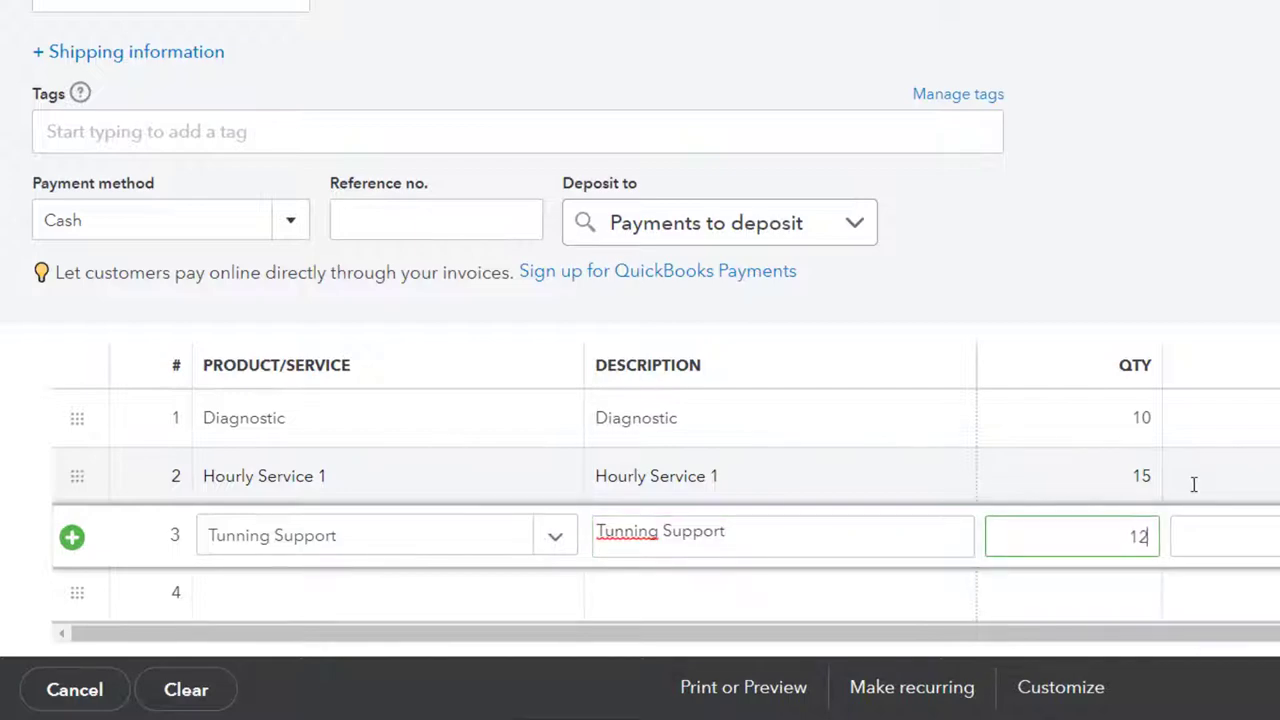
{"action": "key", "text": "Tab"}
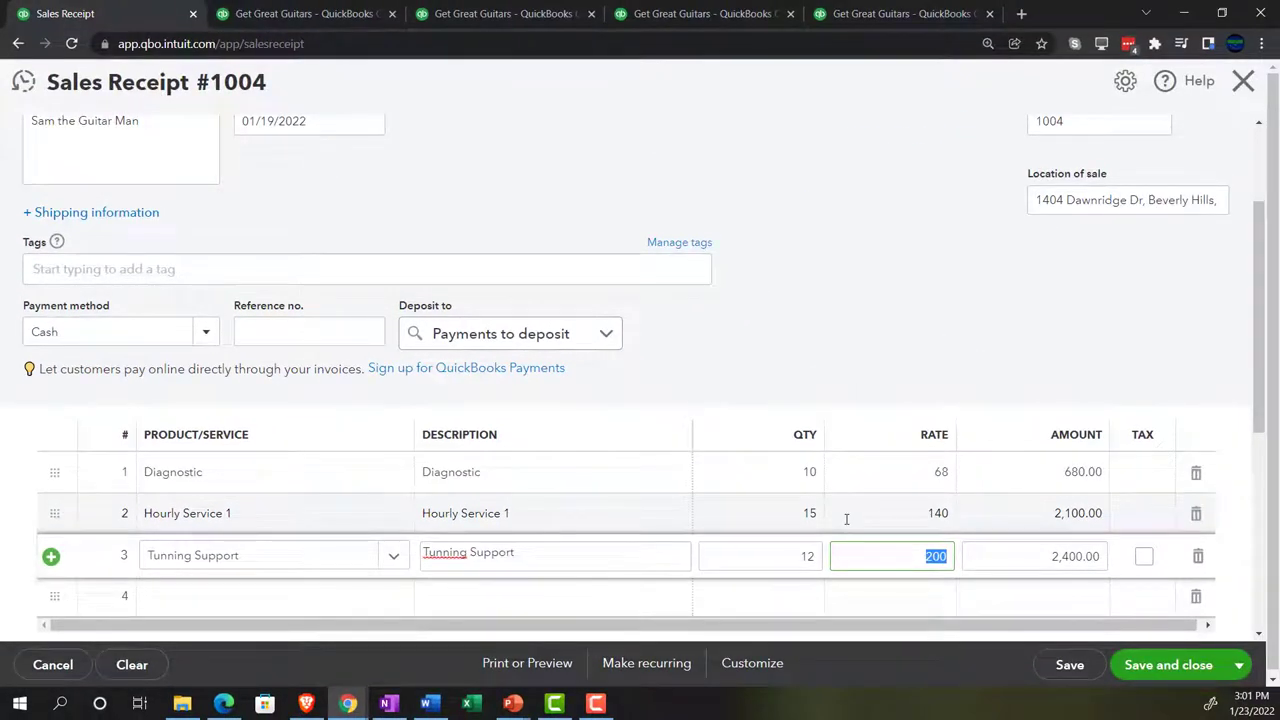
{"action": "left_click", "coordinate": [931, 308]}
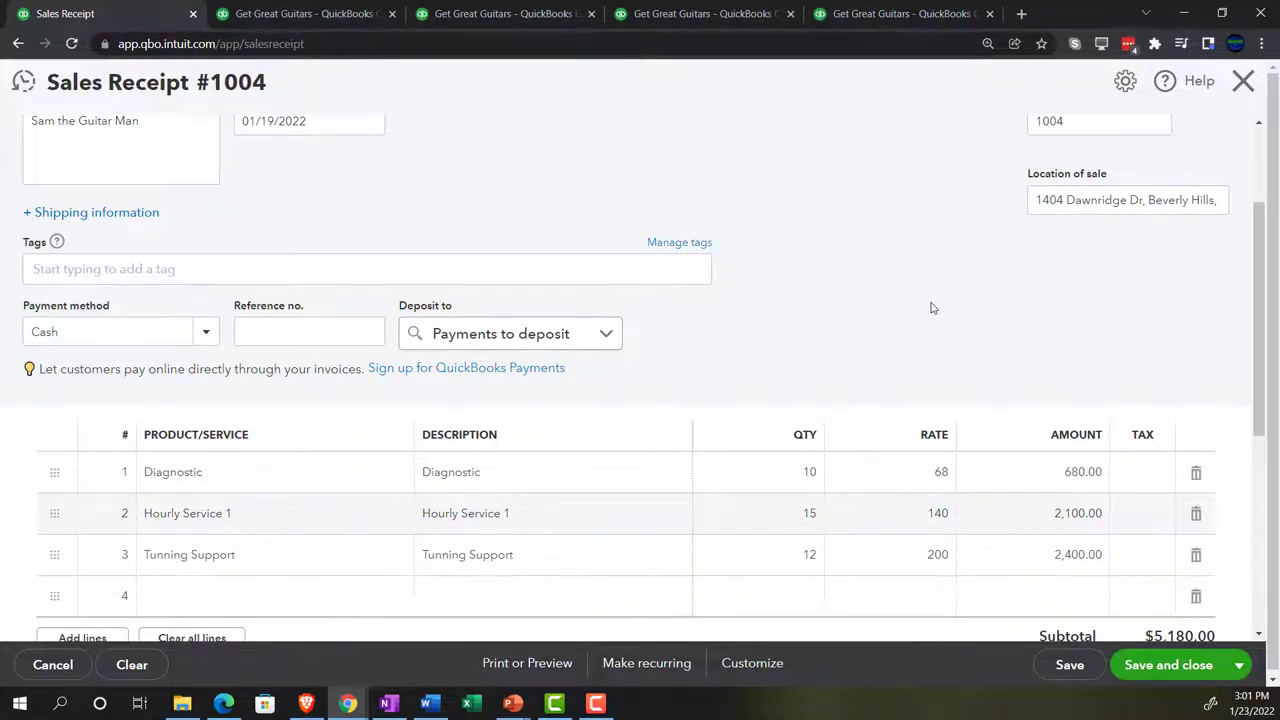
Review the sales receipt's lines, deposit account and totals, and save and close it.
{"action": "scroll", "coordinate": [931, 308], "scroll_direction": "down", "scroll_amount": 3}
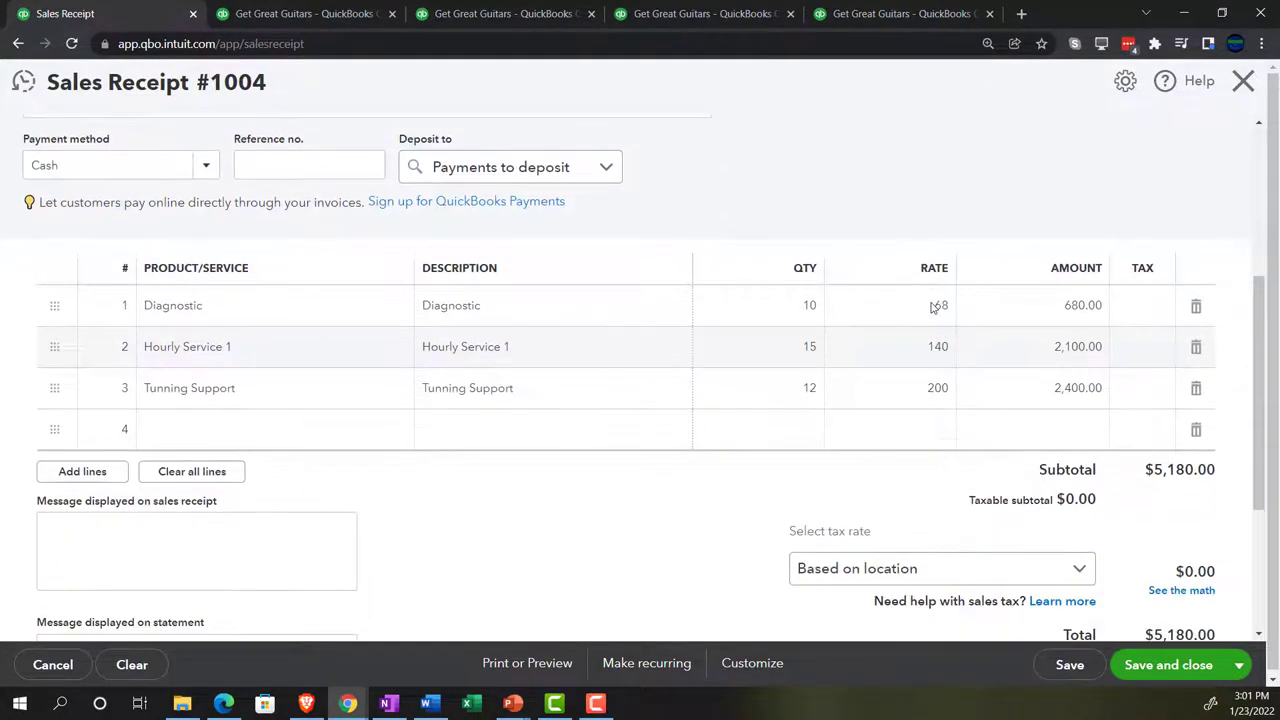
{"action": "scroll", "coordinate": [931, 308], "scroll_direction": "down", "scroll_amount": 1}
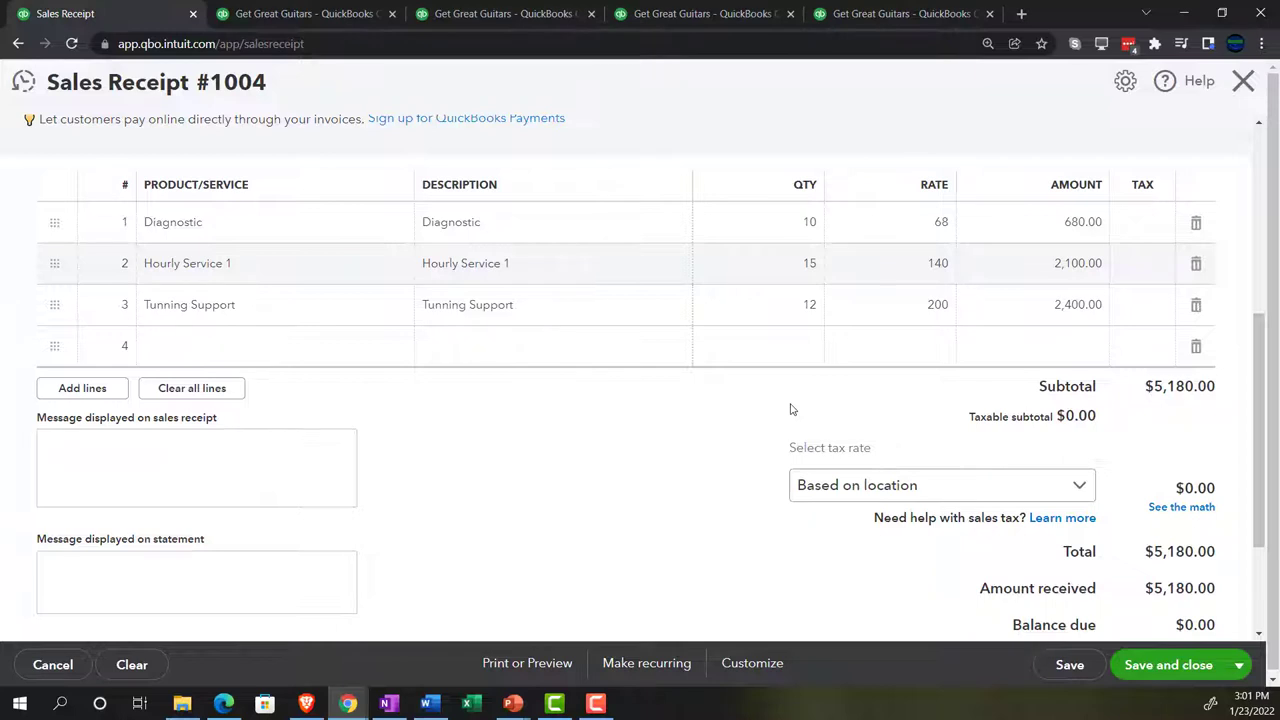
{"action": "scroll", "coordinate": [636, 420], "scroll_direction": "up", "scroll_amount": 3}
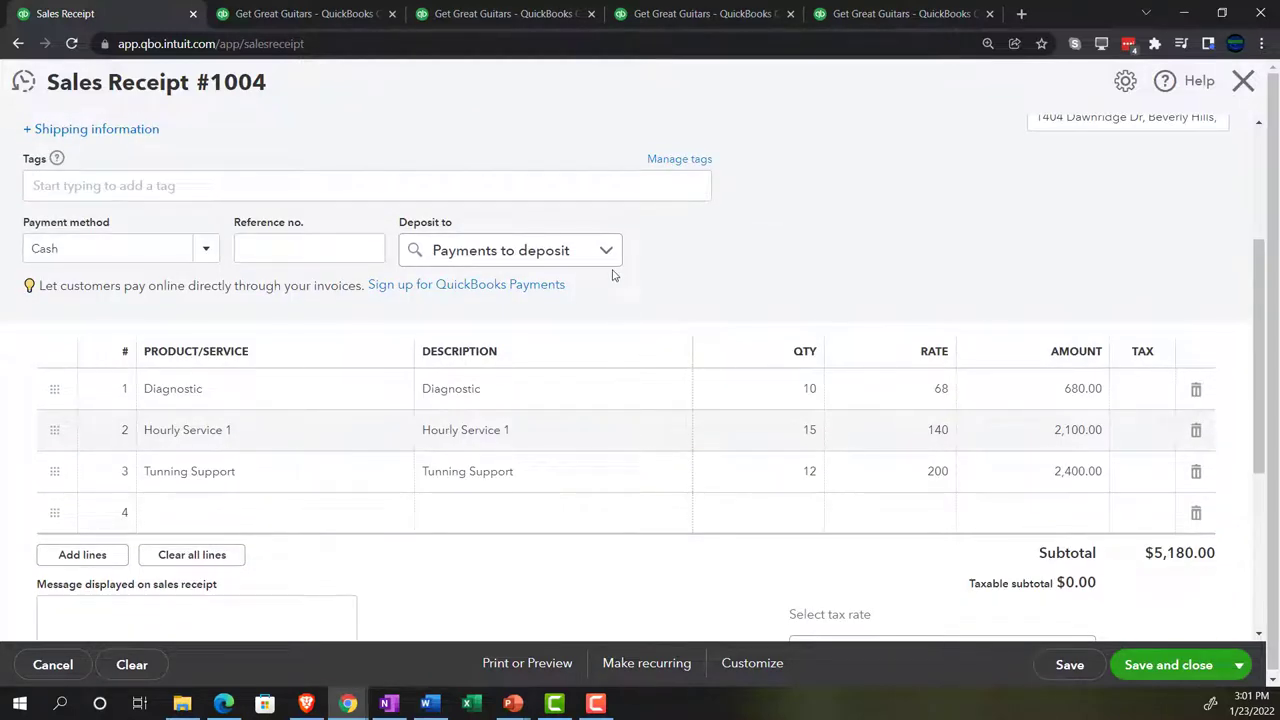
{"action": "scroll", "coordinate": [612, 274], "scroll_direction": "down", "scroll_amount": 3}
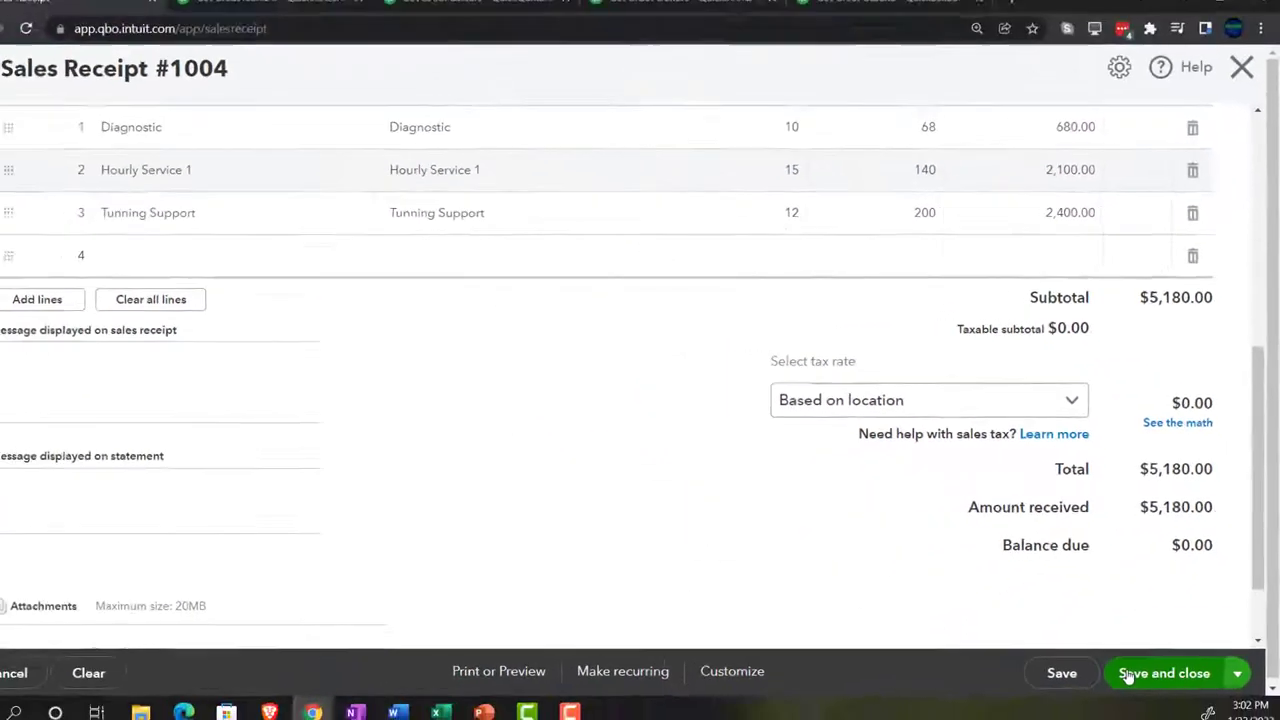
{"action": "left_click", "coordinate": [1133, 666]}
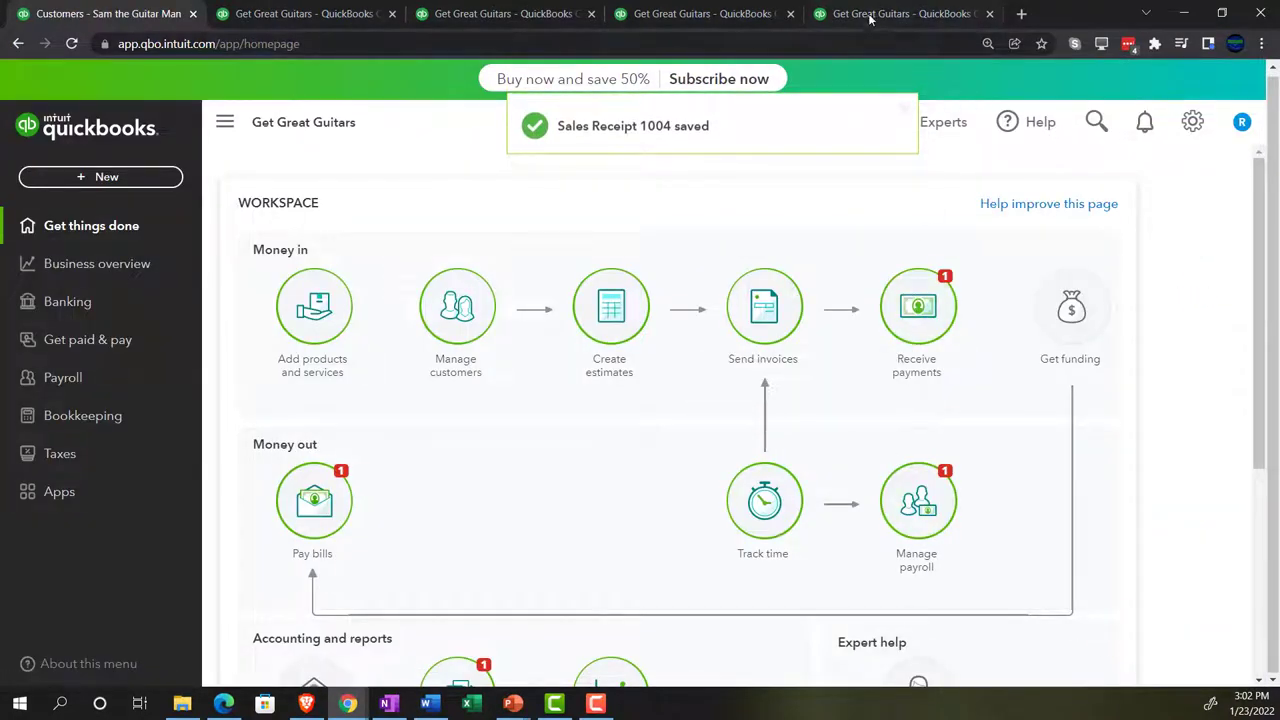
Switch to the 2022 Trial Balance report and rerun it to include the new sales receipt.
{"action": "left_click", "coordinate": [705, 14]}
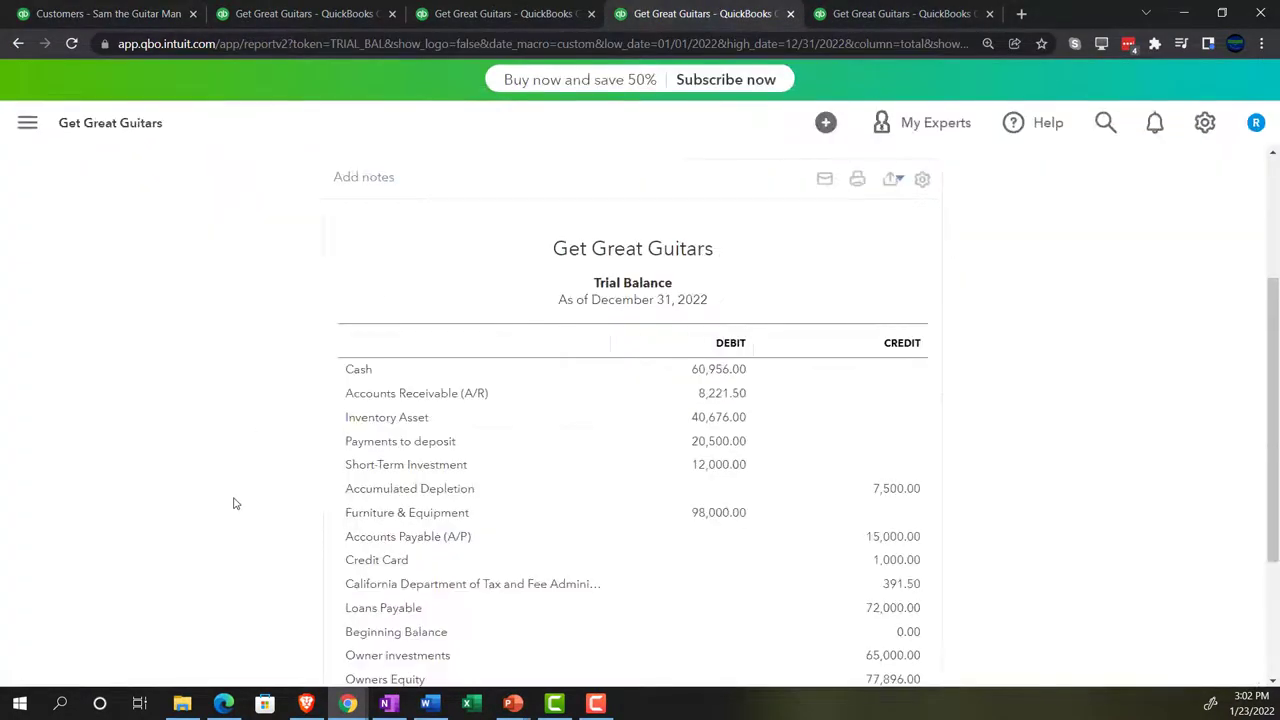
{"action": "key", "text": "ctrl+plus"}
{"action": "key", "text": "ctrl+plus"}
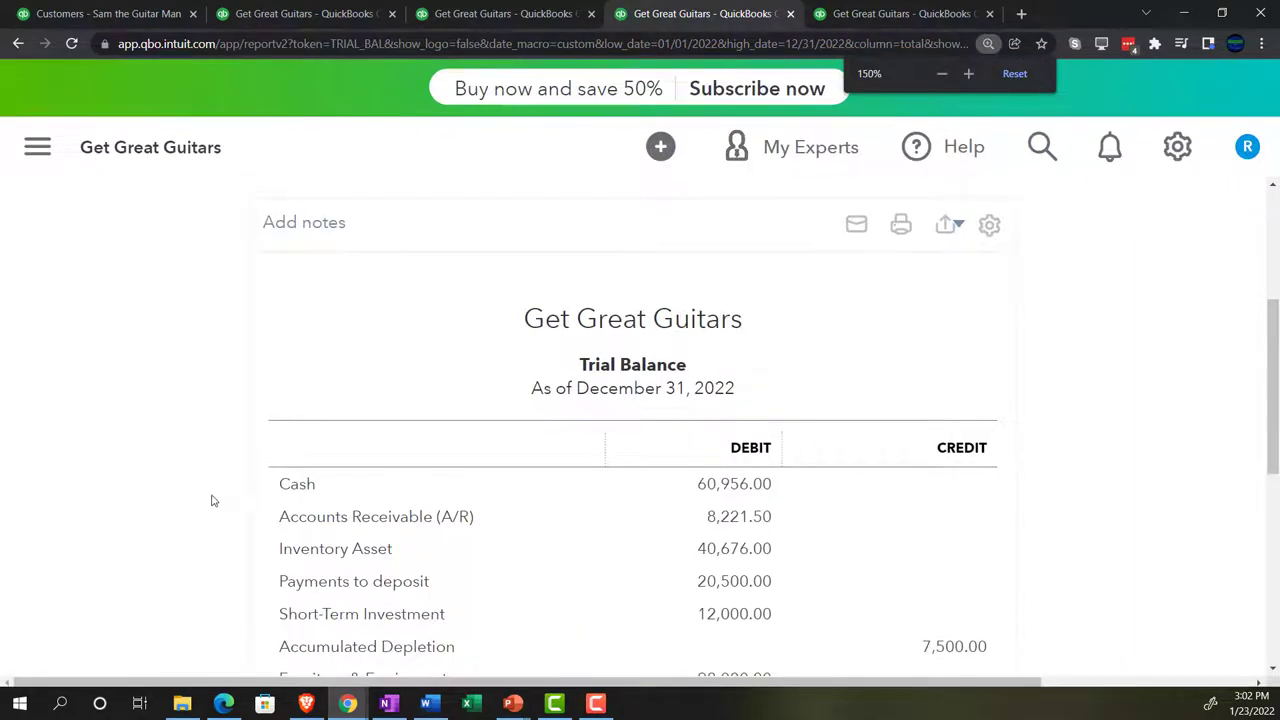
{"action": "scroll", "coordinate": [212, 500], "scroll_direction": "up", "scroll_amount": 3}
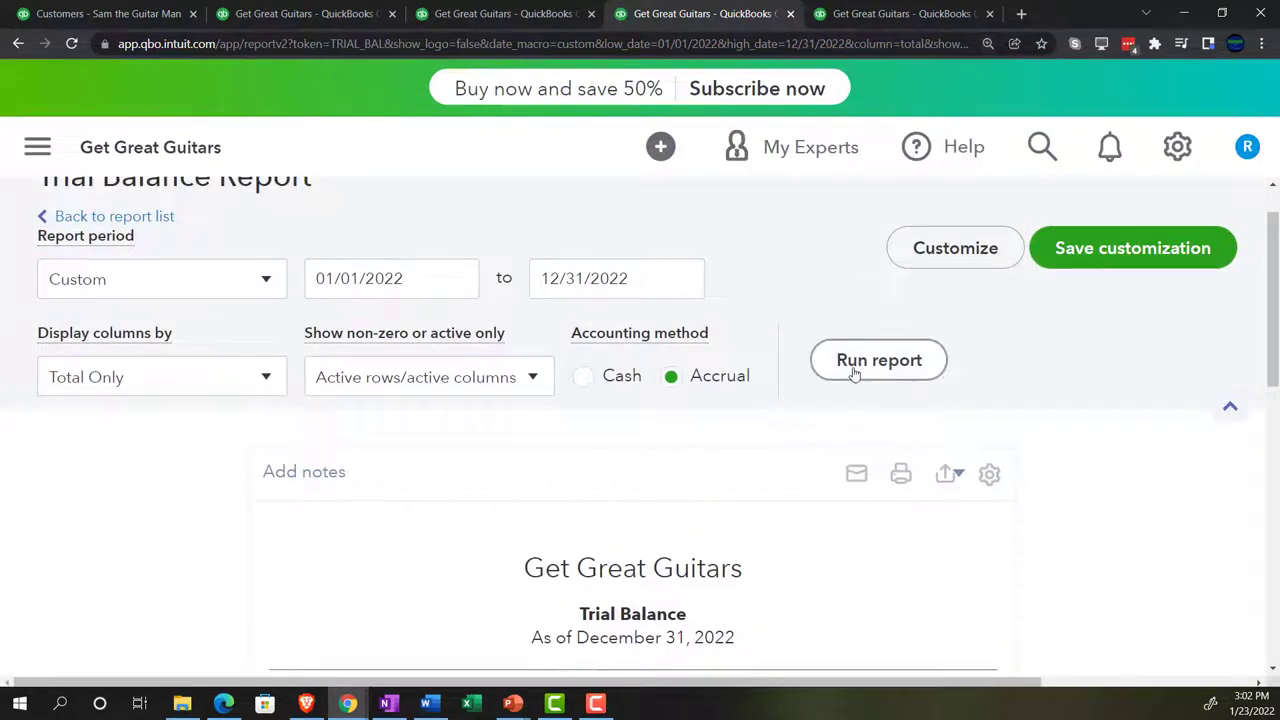
{"action": "scroll", "coordinate": [233, 534], "scroll_direction": "down", "scroll_amount": 2}
{"action": "scroll", "coordinate": [226, 524], "scroll_direction": "down", "scroll_amount": 1}
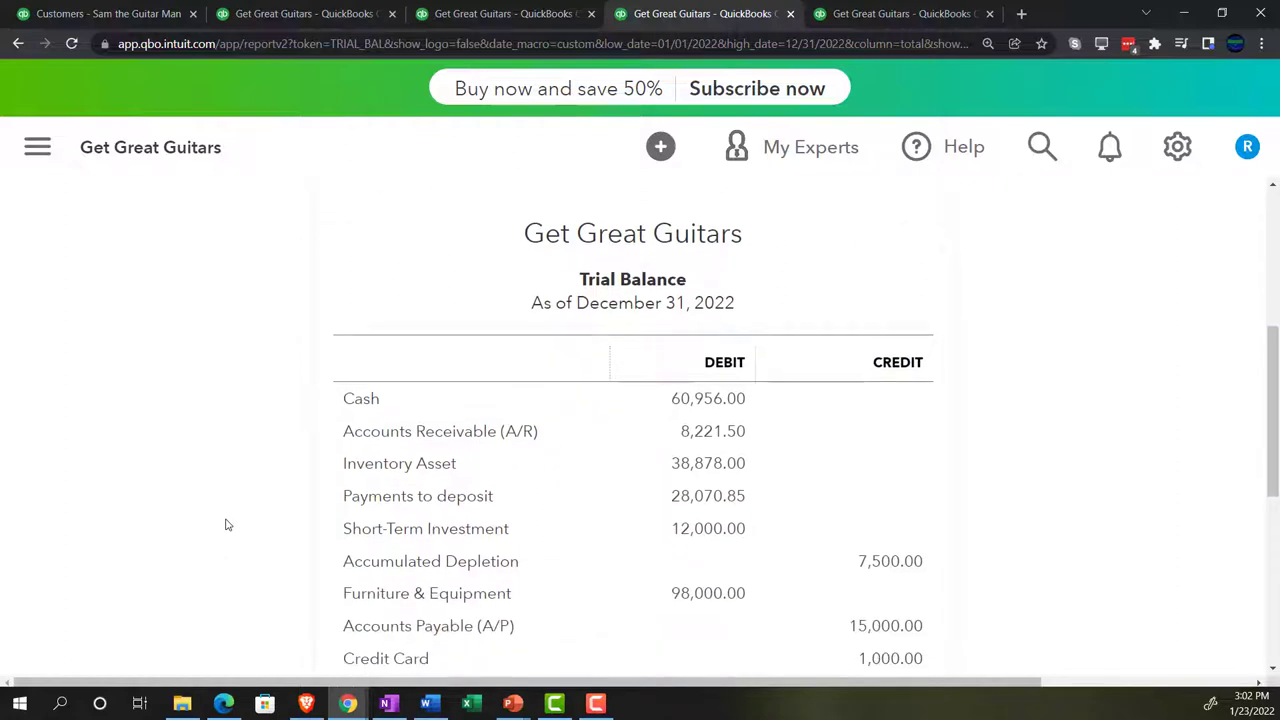
Open the transaction detail behind the Payments to deposit balance, review it, and return to the Trial Balance.
{"action": "scroll", "coordinate": [226, 524], "scroll_direction": "down", "scroll_amount": 1}
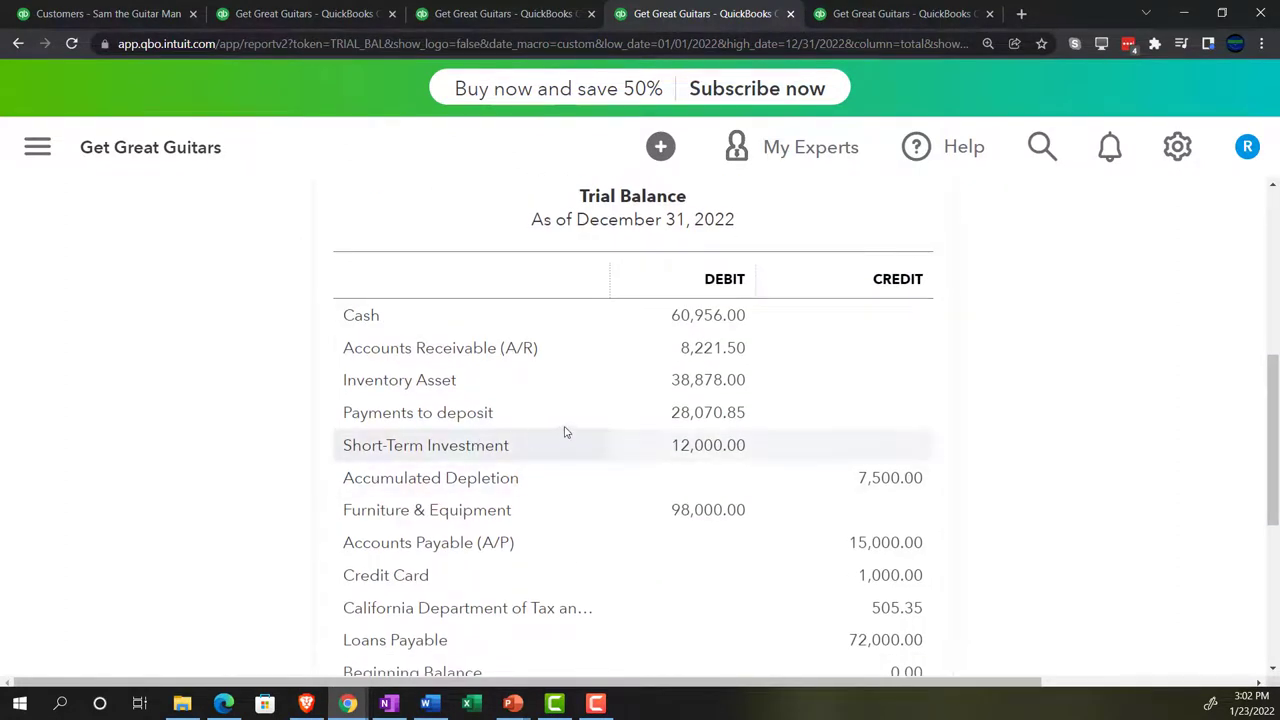
{"action": "left_click", "coordinate": [690, 414]}
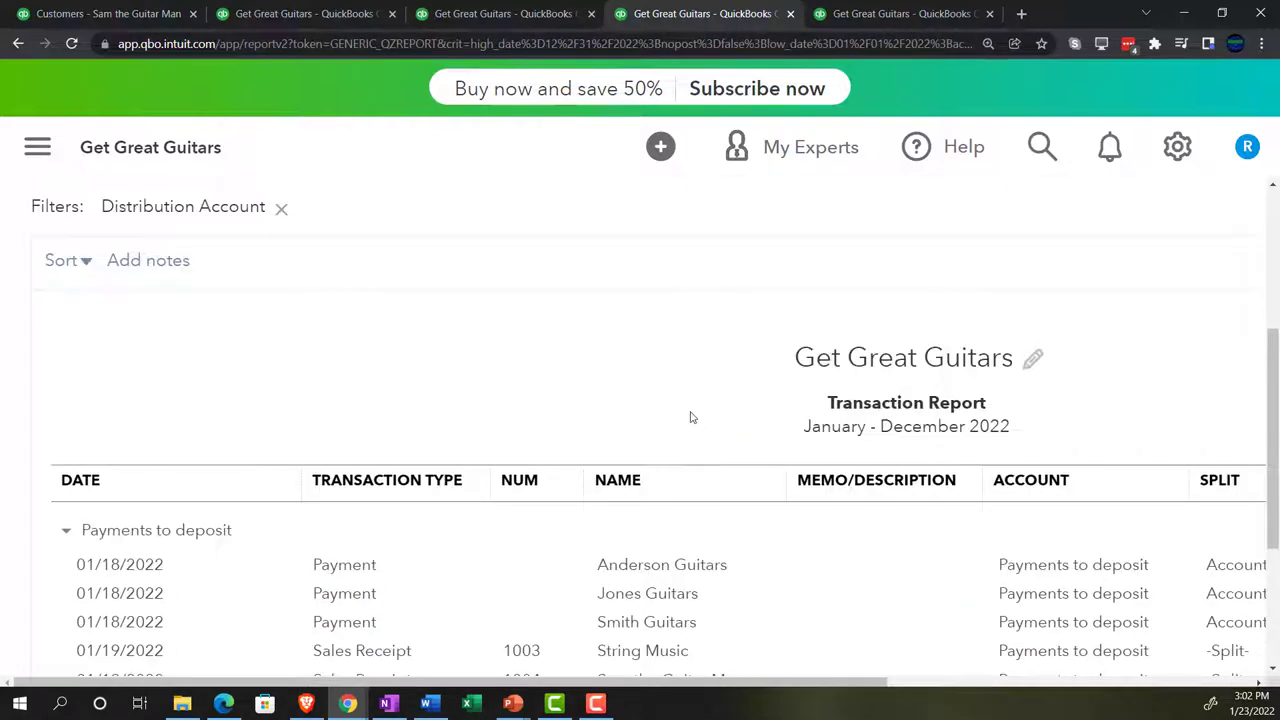
{"action": "key", "text": "ctrl+plus"}
{"action": "key", "text": "ctrl+minus"}
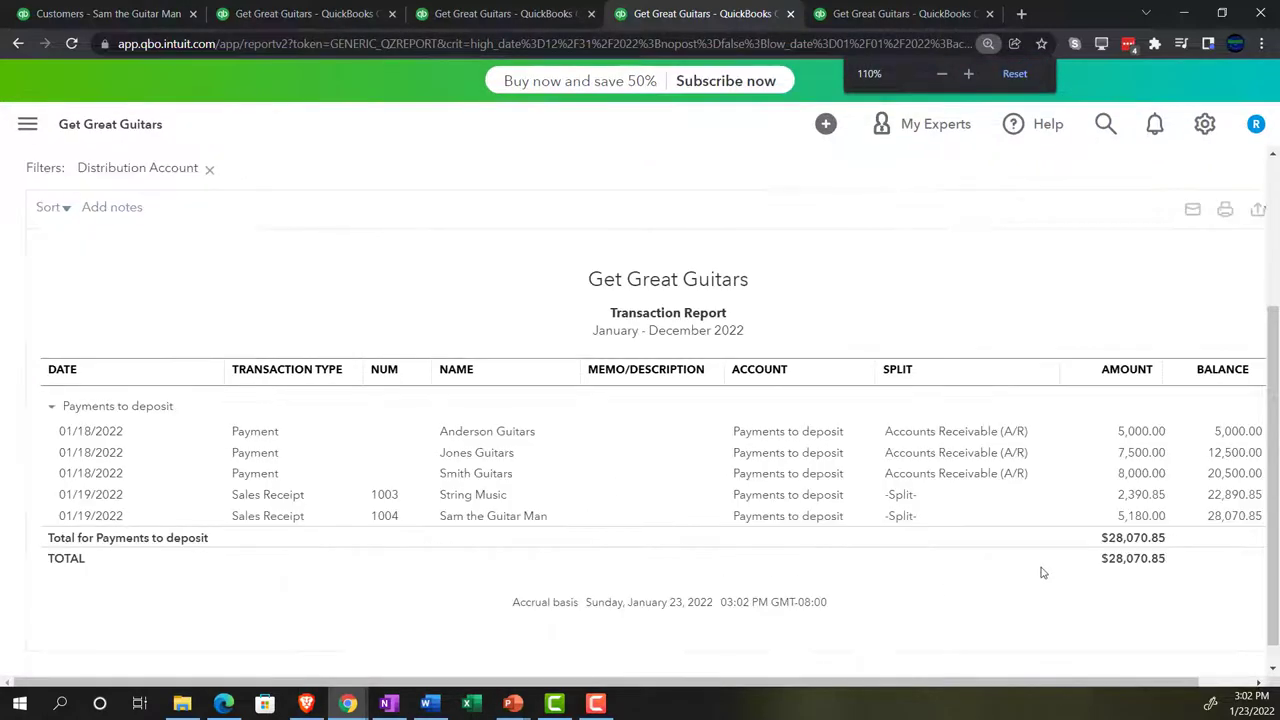
{"action": "scroll", "coordinate": [484, 594], "scroll_direction": "up", "scroll_amount": 3}
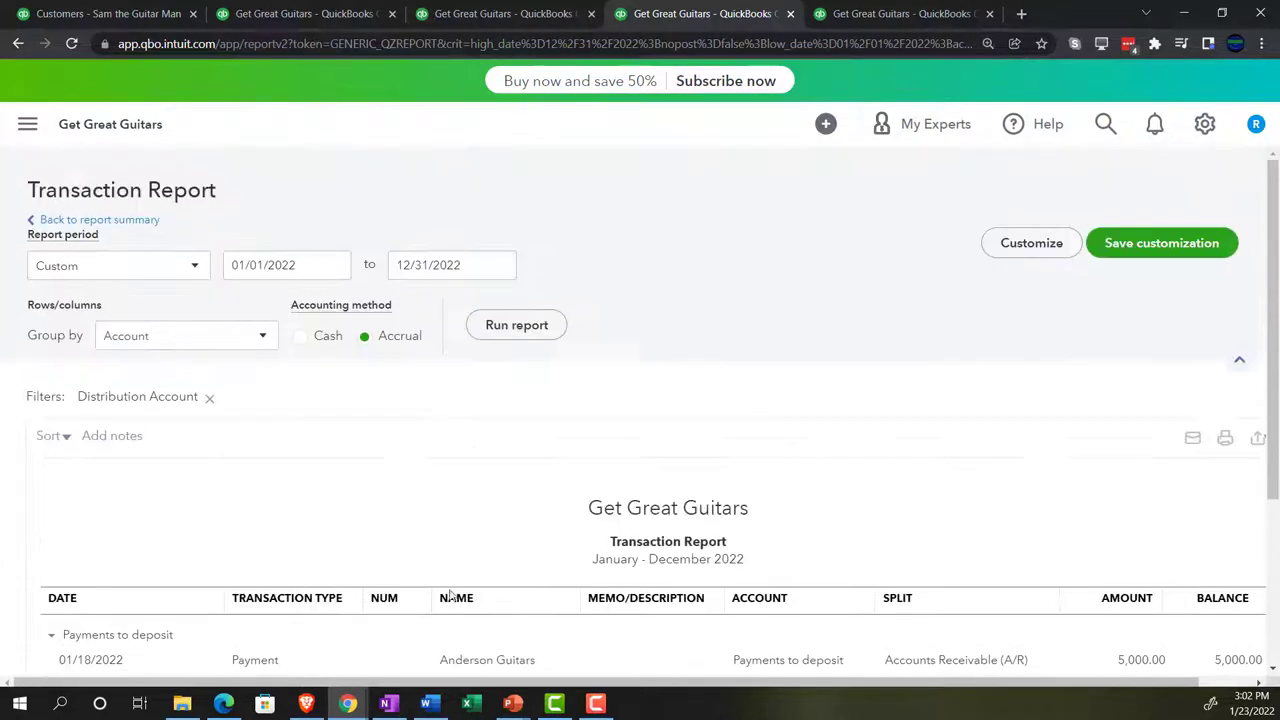
{"action": "left_click", "coordinate": [139, 228]}
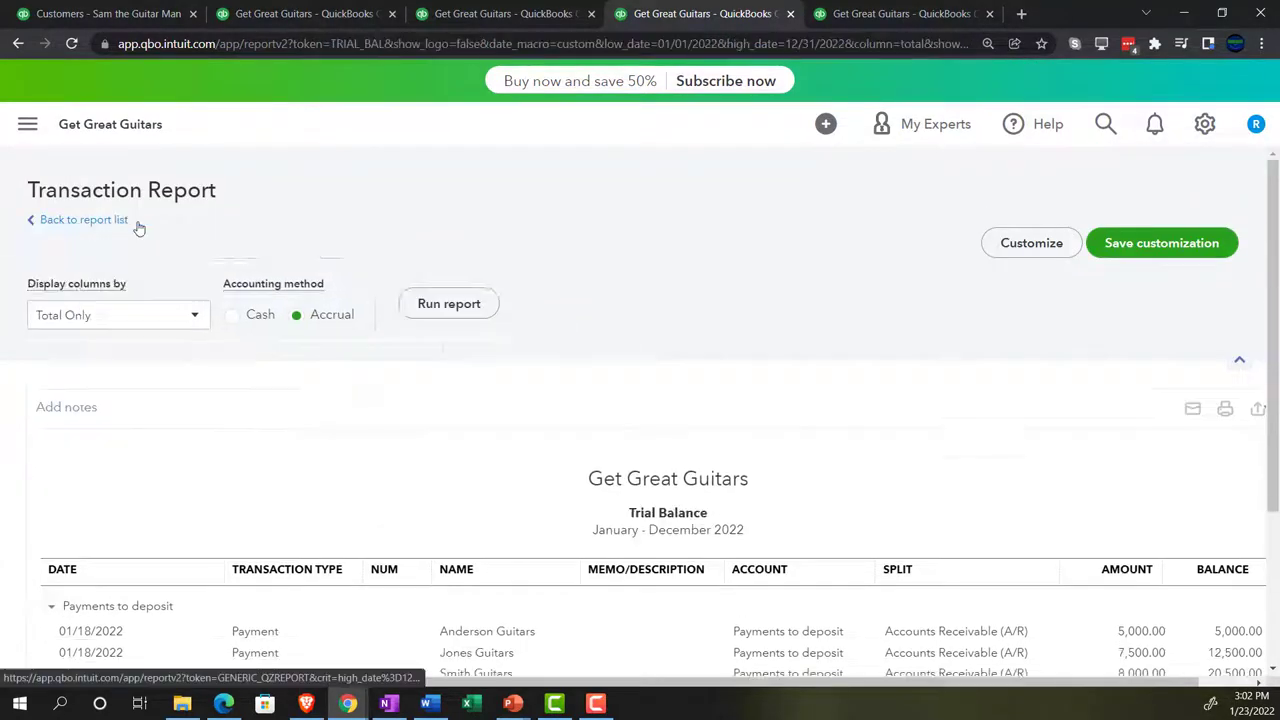
Open the transaction detail behind the Services income balance in the Trial Balance.
{"action": "scroll", "coordinate": [250, 562], "scroll_direction": "down", "scroll_amount": 5}
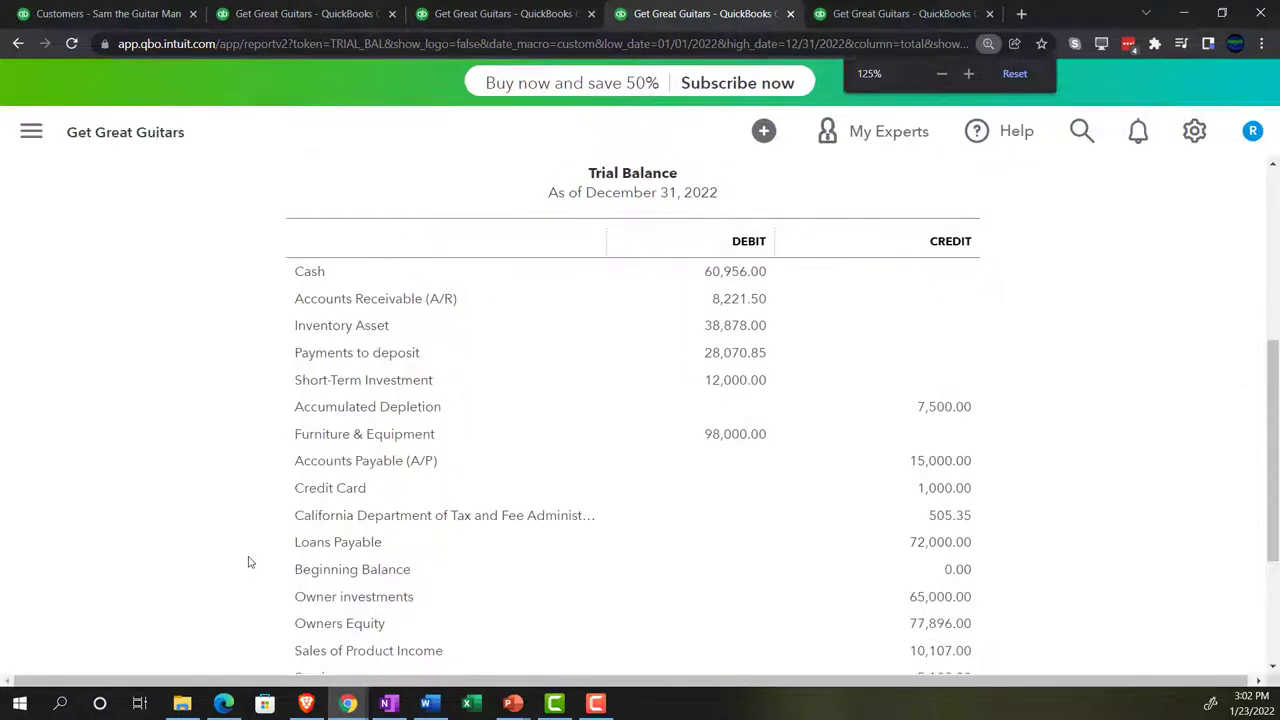
{"action": "scroll", "coordinate": [233, 530], "scroll_direction": "down", "scroll_amount": 2}
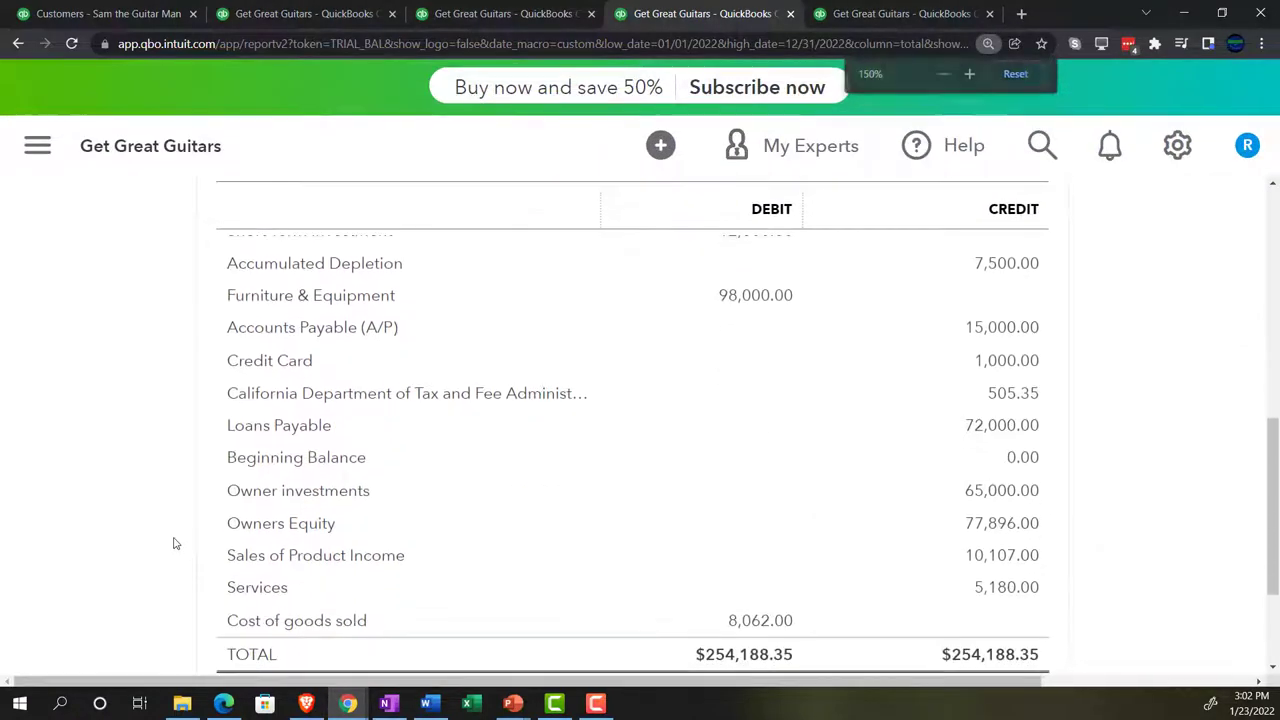
{"action": "left_click", "coordinate": [995, 593]}
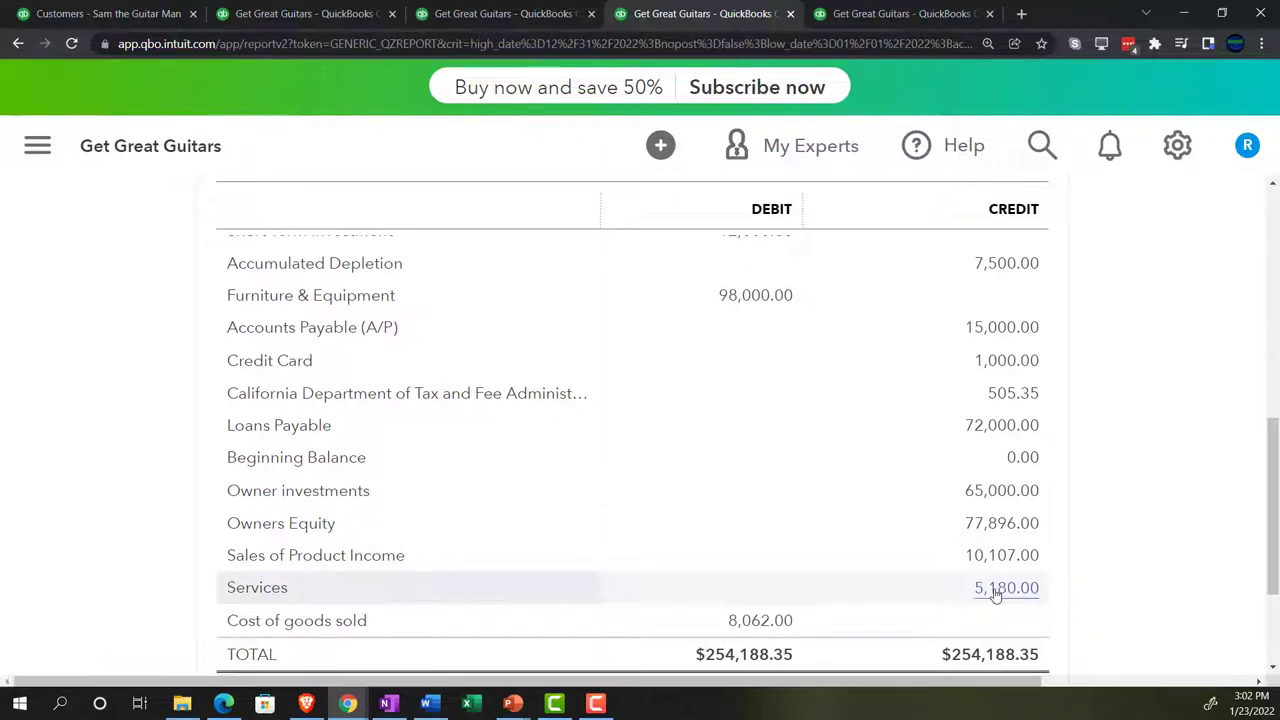
Review the sales receipt lines behind the Services income balance and return to the 2022 Trial Balance report.
{"action": "key", "text": "ctrl+minus"}
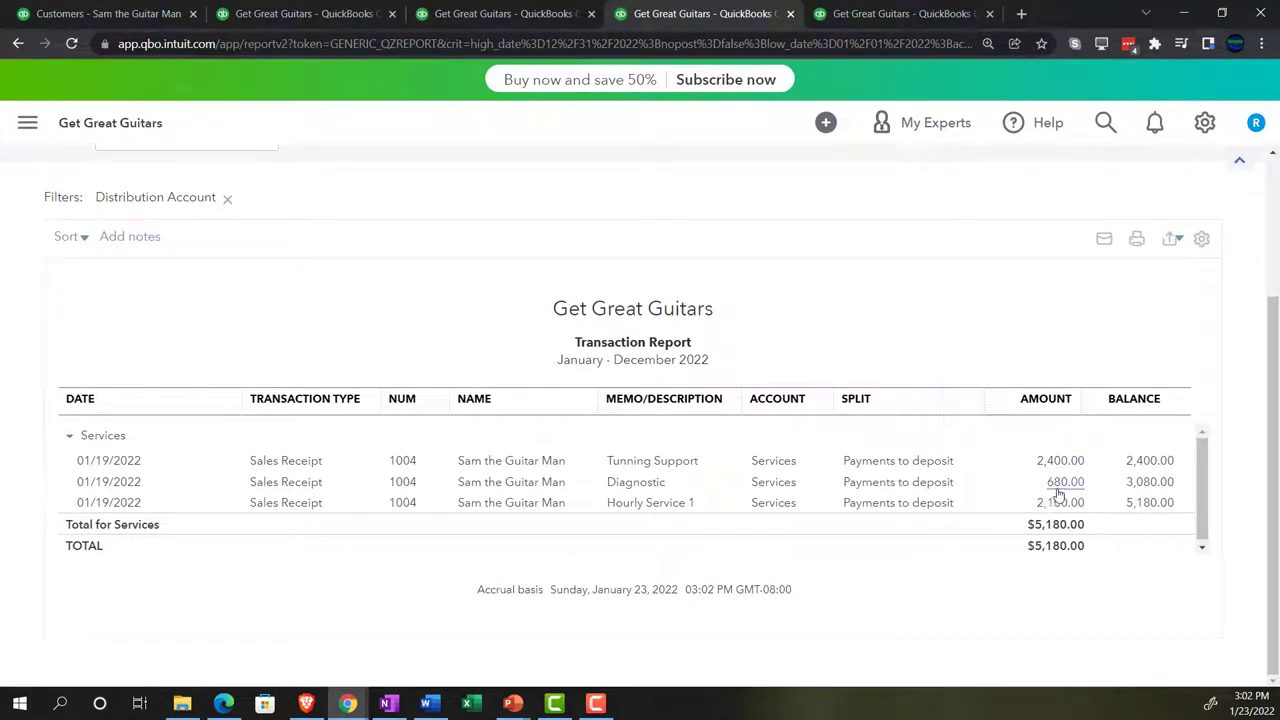
{"action": "scroll", "coordinate": [212, 628], "scroll_direction": "up", "scroll_amount": 2}
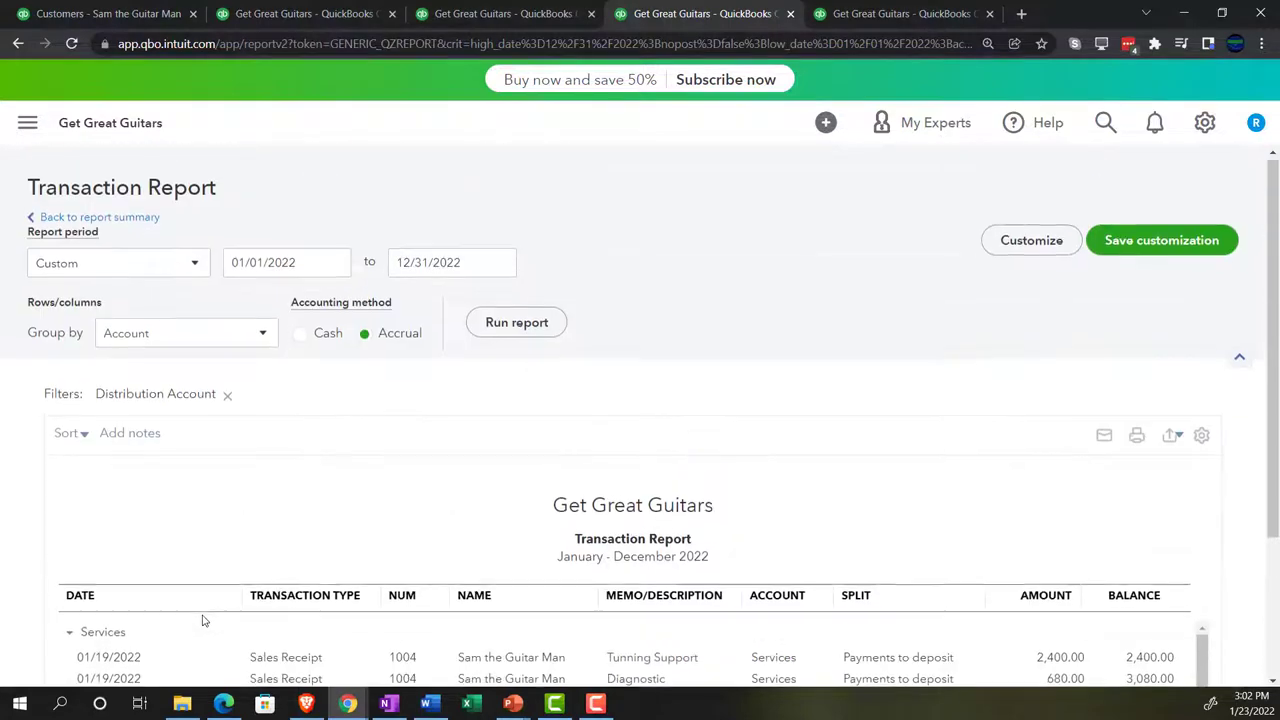
{"action": "left_click", "coordinate": [145, 220]}
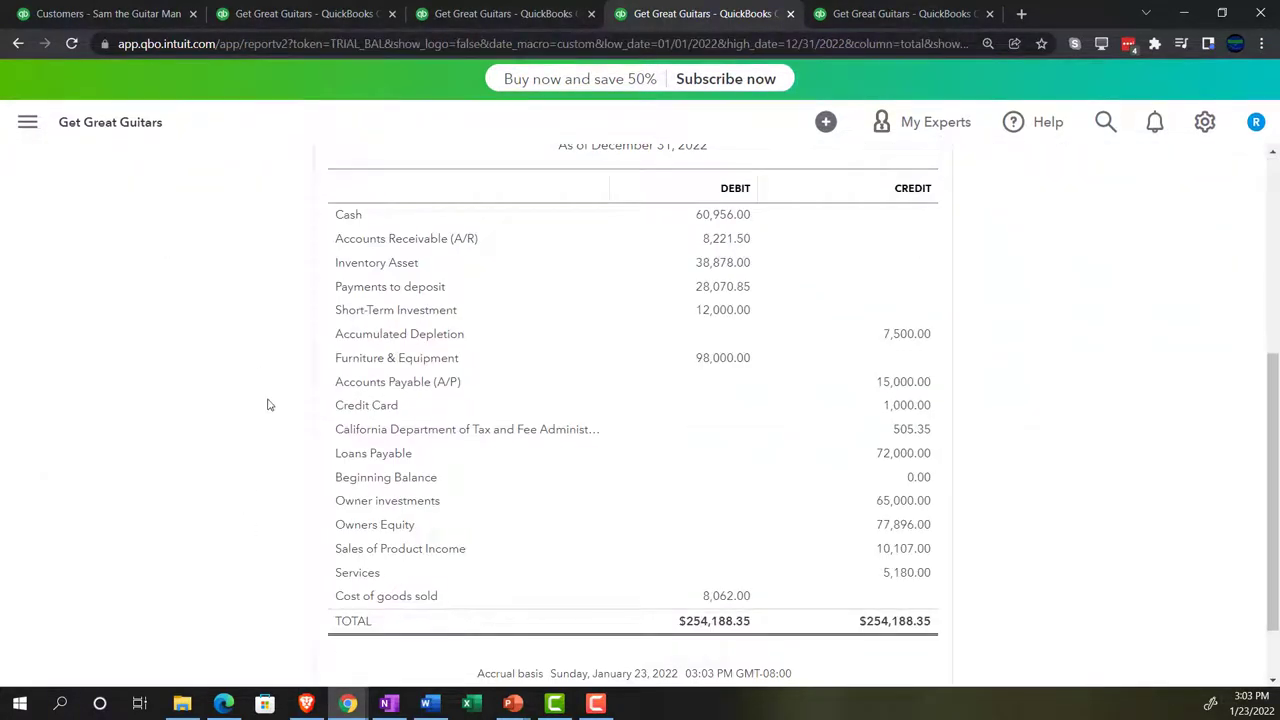
{"action": "key", "text": "ctrl+plus"}
{"action": "key", "text": "ctrl+plus"}
{"action": "key", "text": "ctrl+plus"}
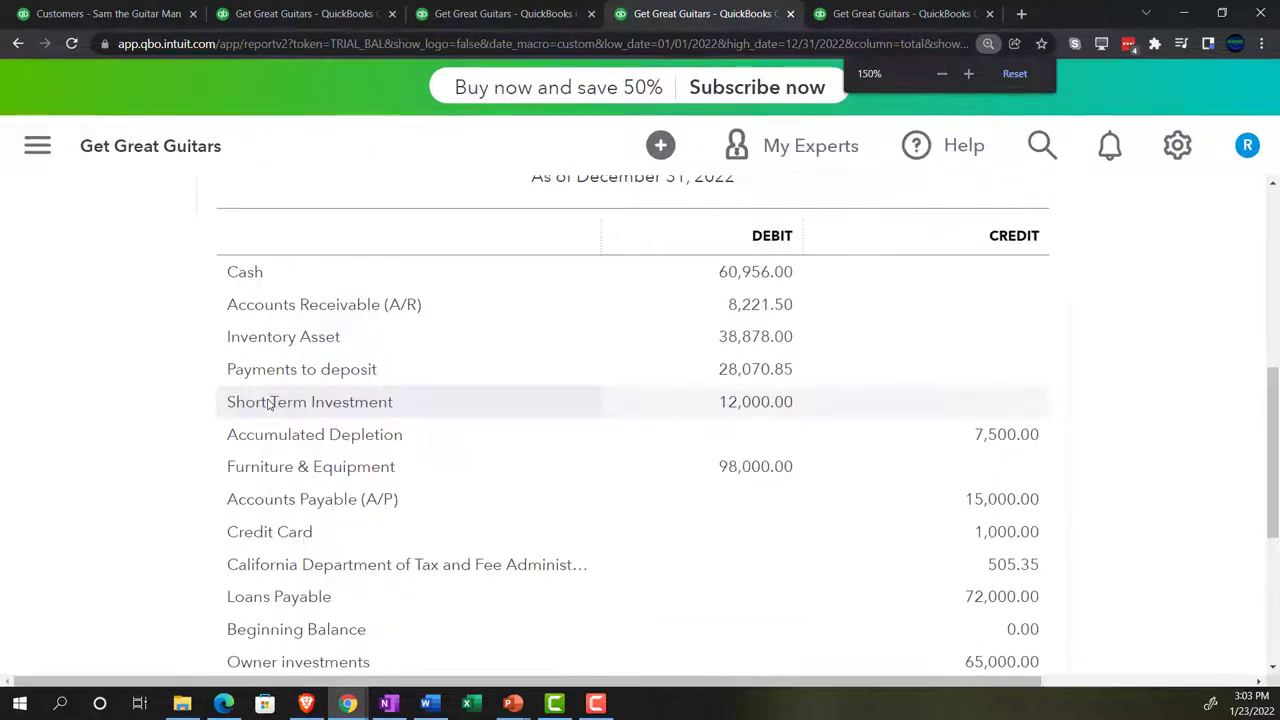
{"action": "scroll", "coordinate": [268, 399], "scroll_direction": "up", "scroll_amount": 3}
{"action": "scroll", "coordinate": [268, 399], "scroll_direction": "up", "scroll_amount": 1}
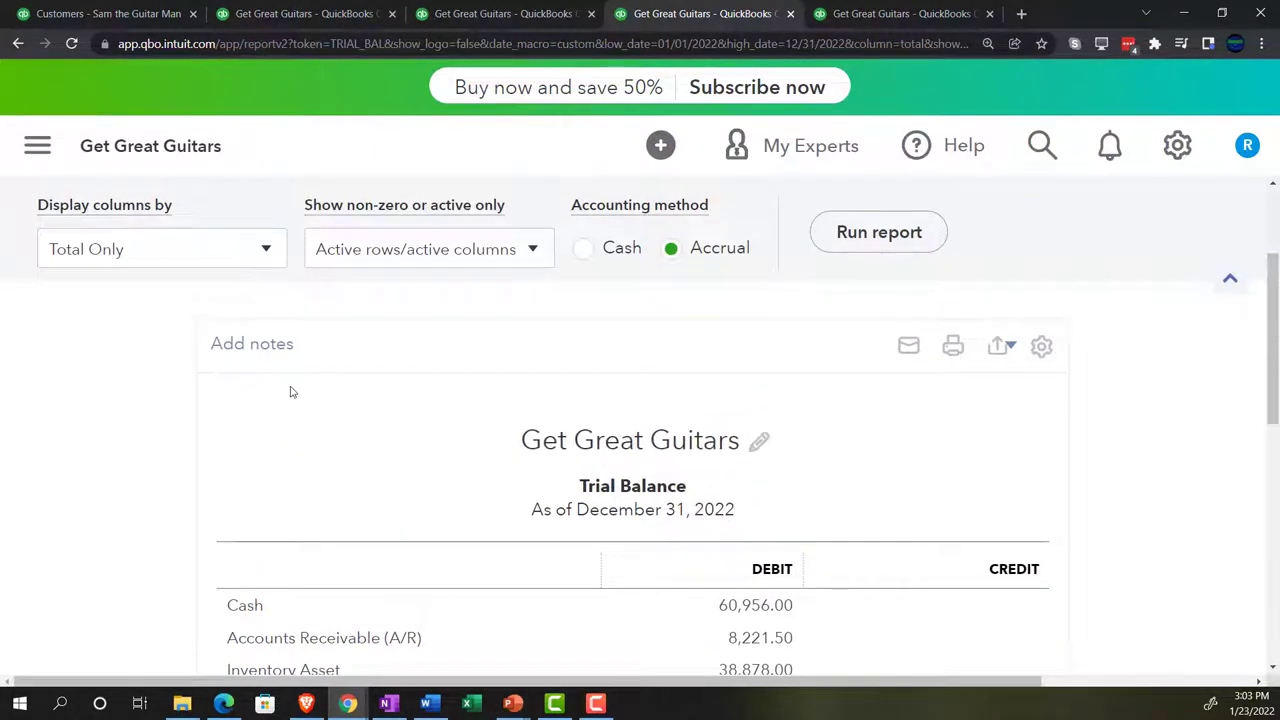
Return to the Get Great Guitars homepage and open its customer list.
{"action": "left_click", "coordinate": [140, 17]}
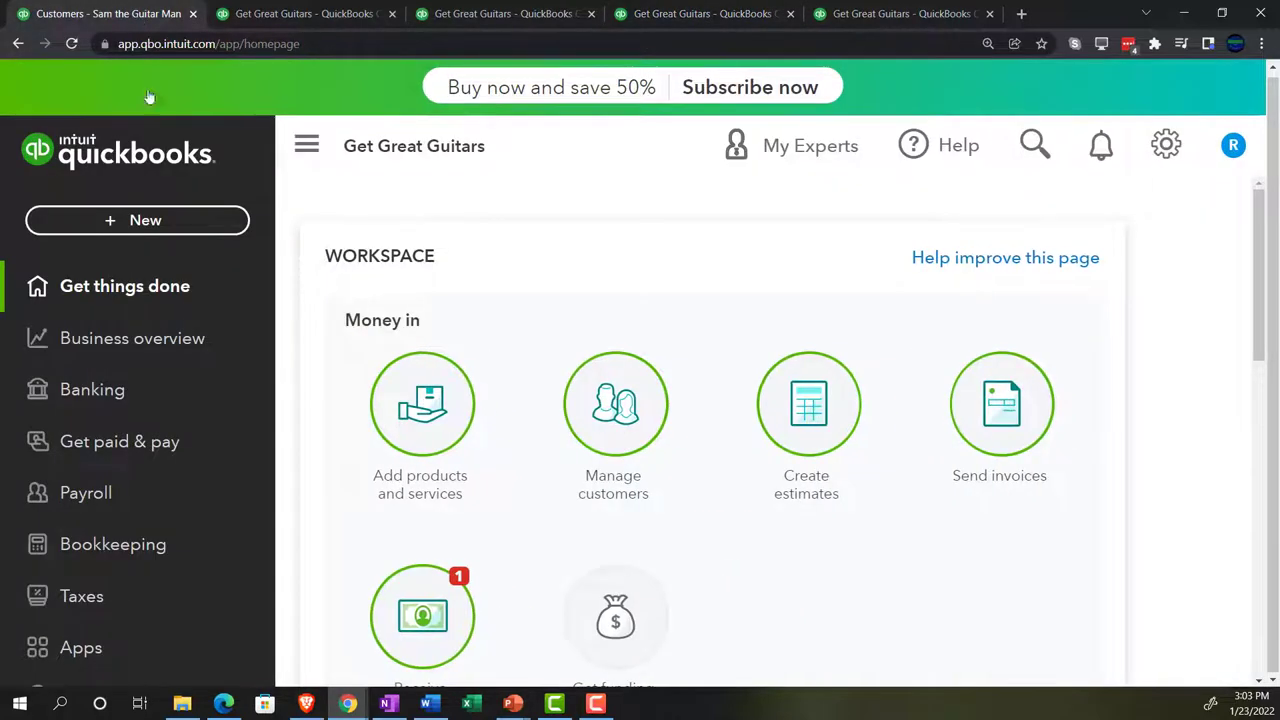
{"action": "key", "text": "ctrl+minus"}
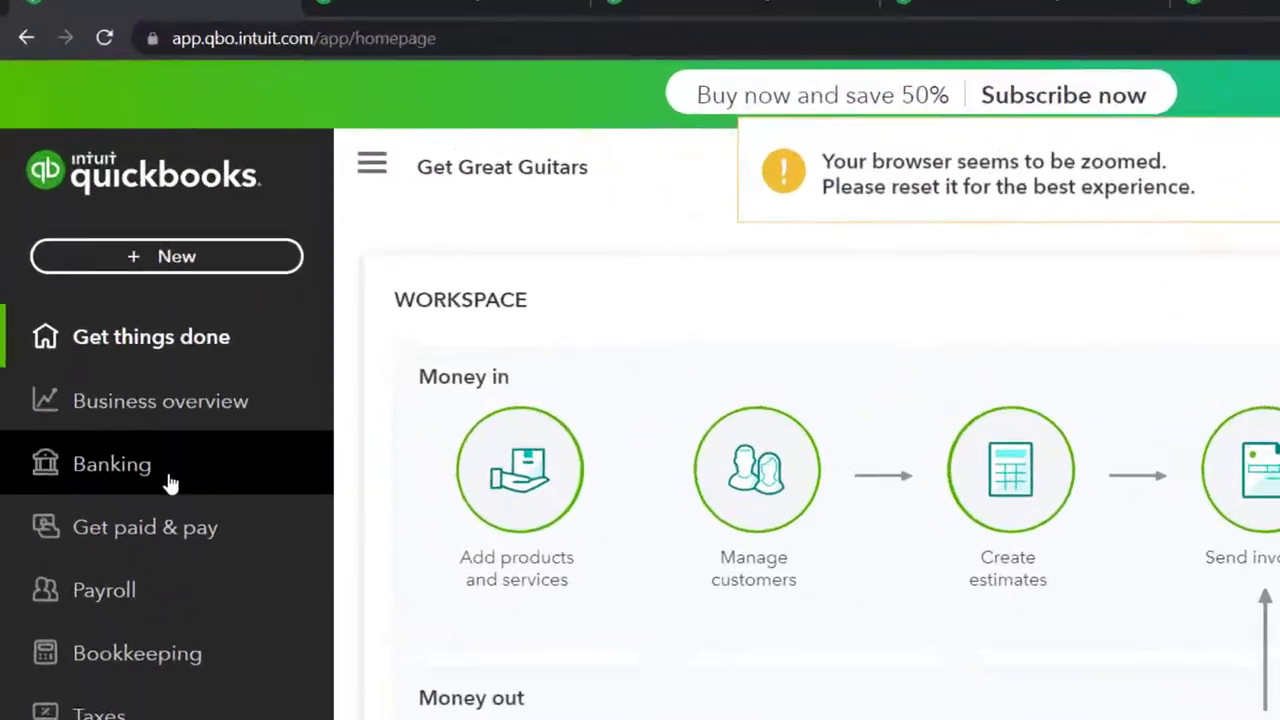
{"action": "left_click", "coordinate": [143, 525]}
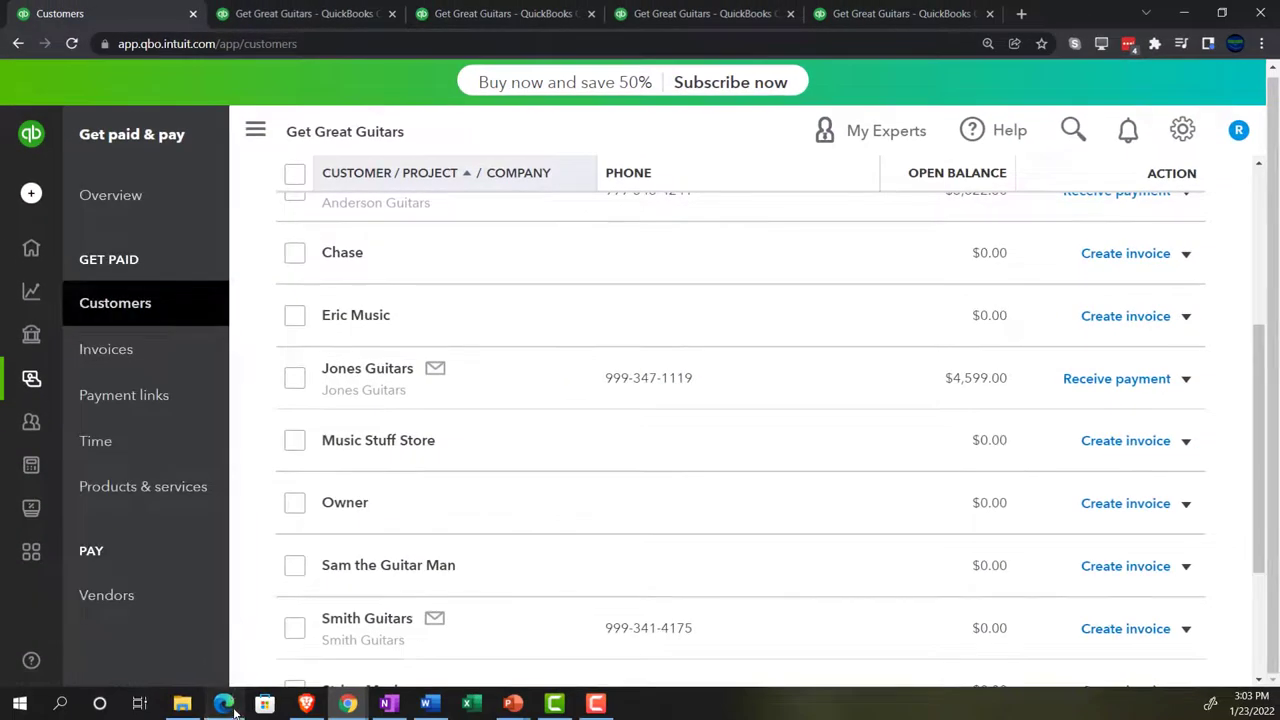
Switch to the Sample Company in Edge and show where its customer list is found under Sales.
{"action": "left_click", "coordinate": [226, 705]}
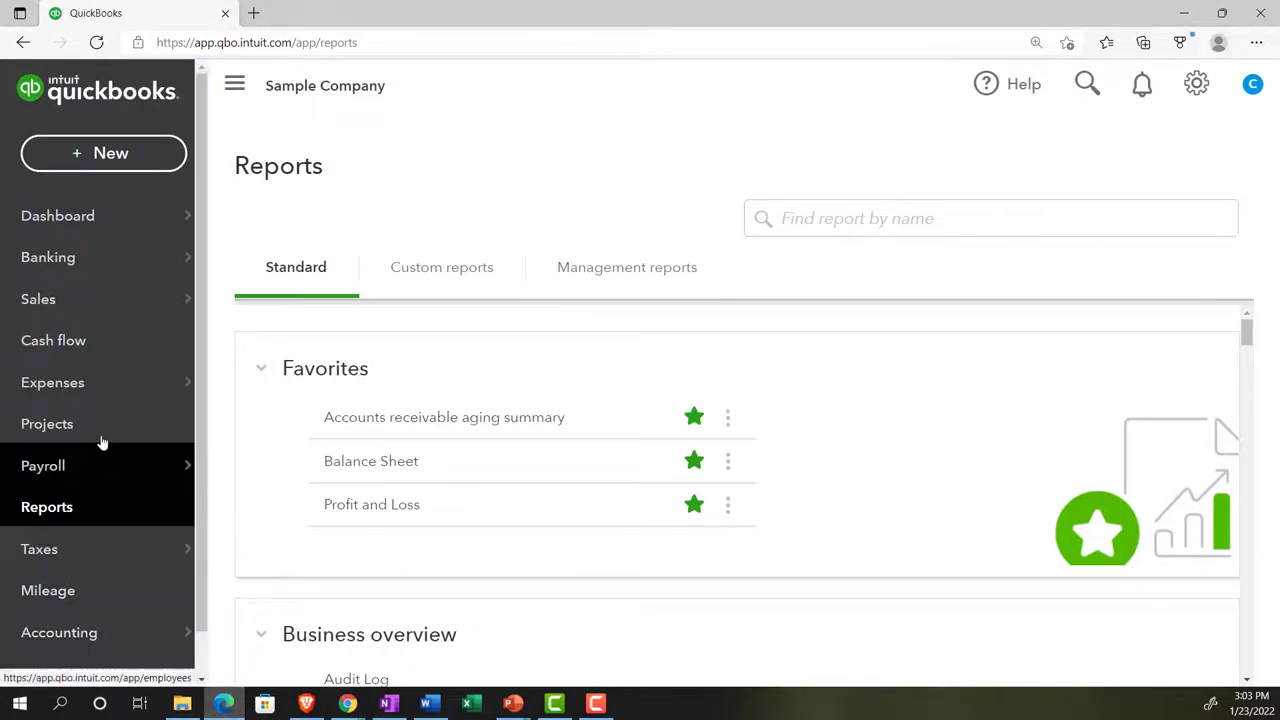
{"action": "left_click", "coordinate": [58, 308]}
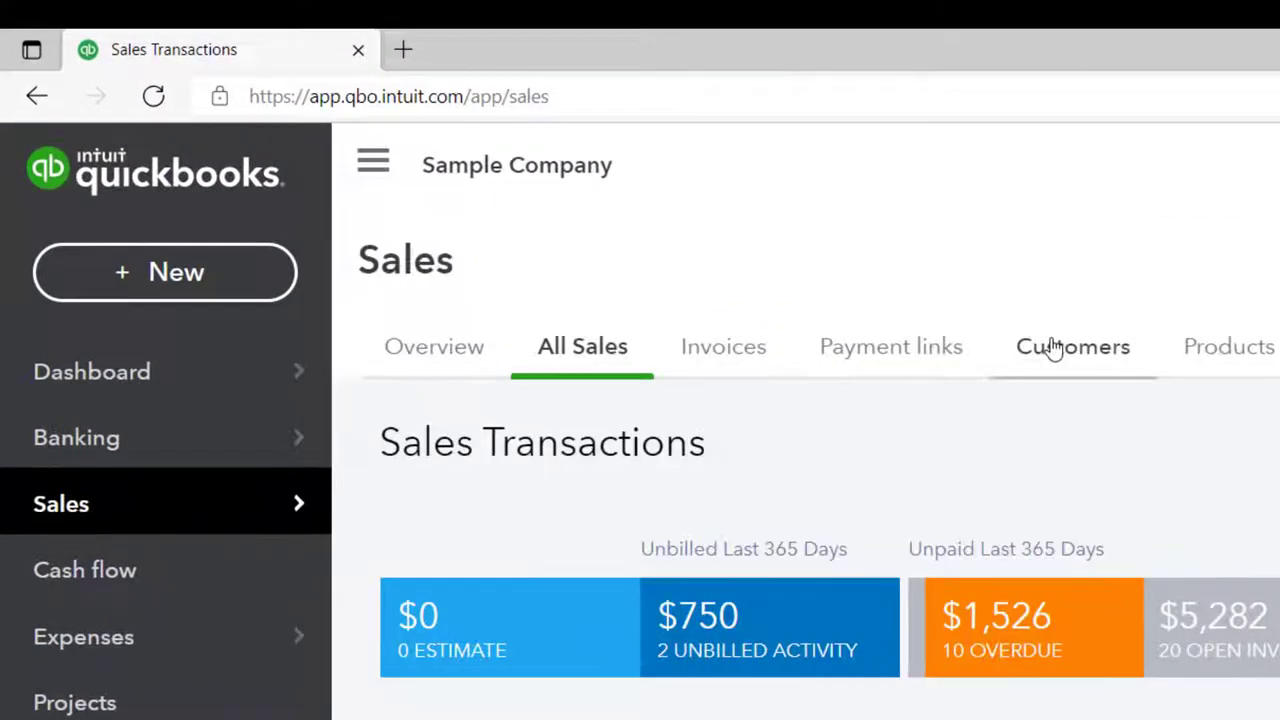
{"action": "left_click", "coordinate": [1053, 346]}
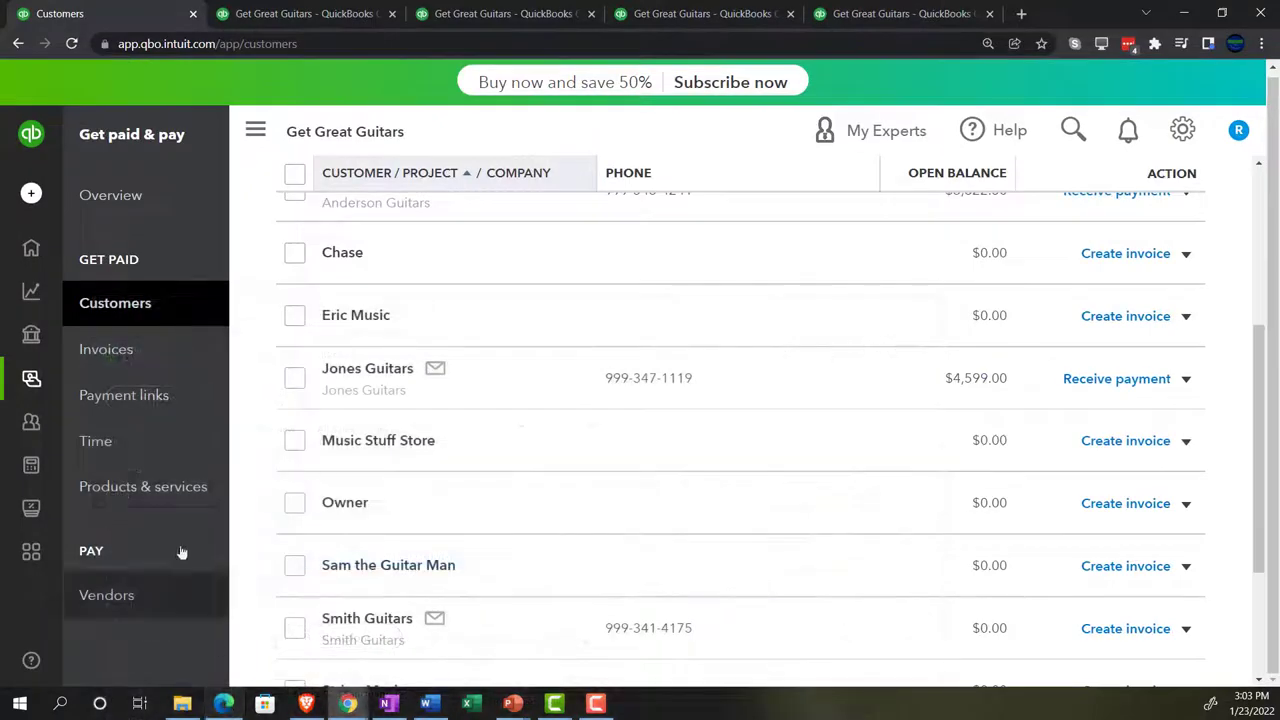
Back in the Get Great Guitars customer list, open Sam the Guitar Man's record and review its transaction list.
{"action": "mouse_move", "coordinate": [126, 337]}
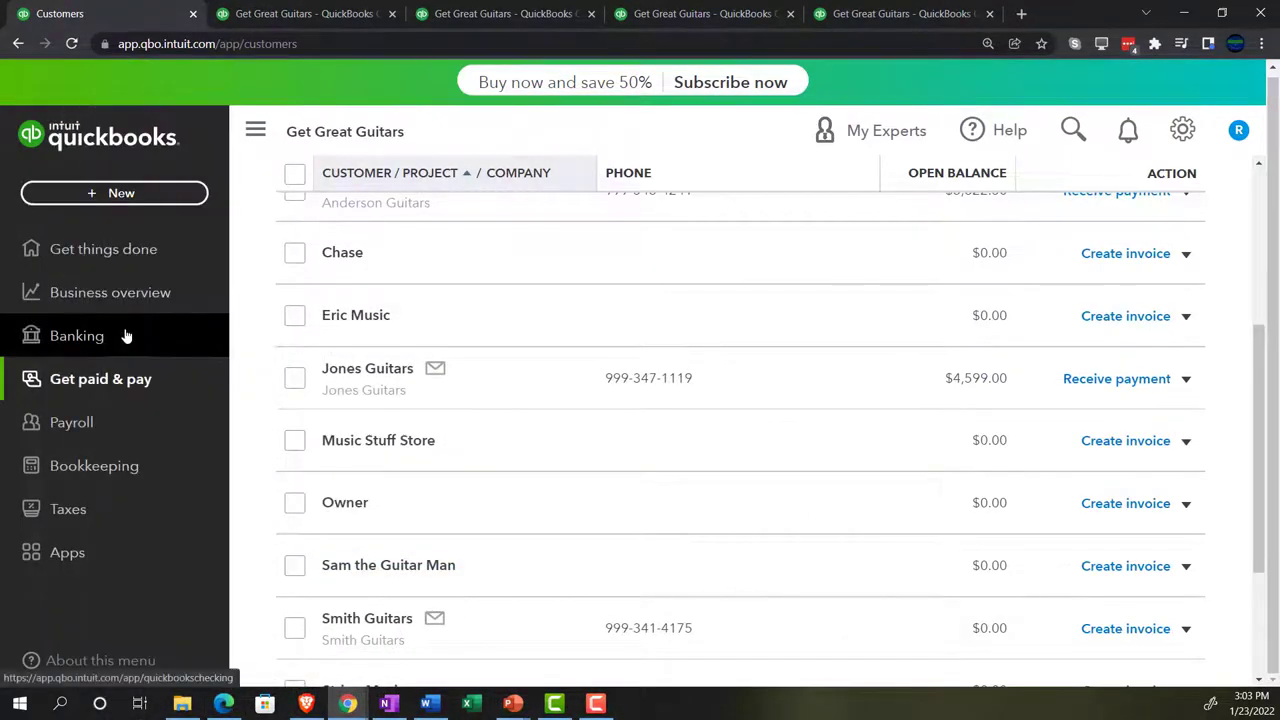
{"action": "left_click", "coordinate": [112, 537]}
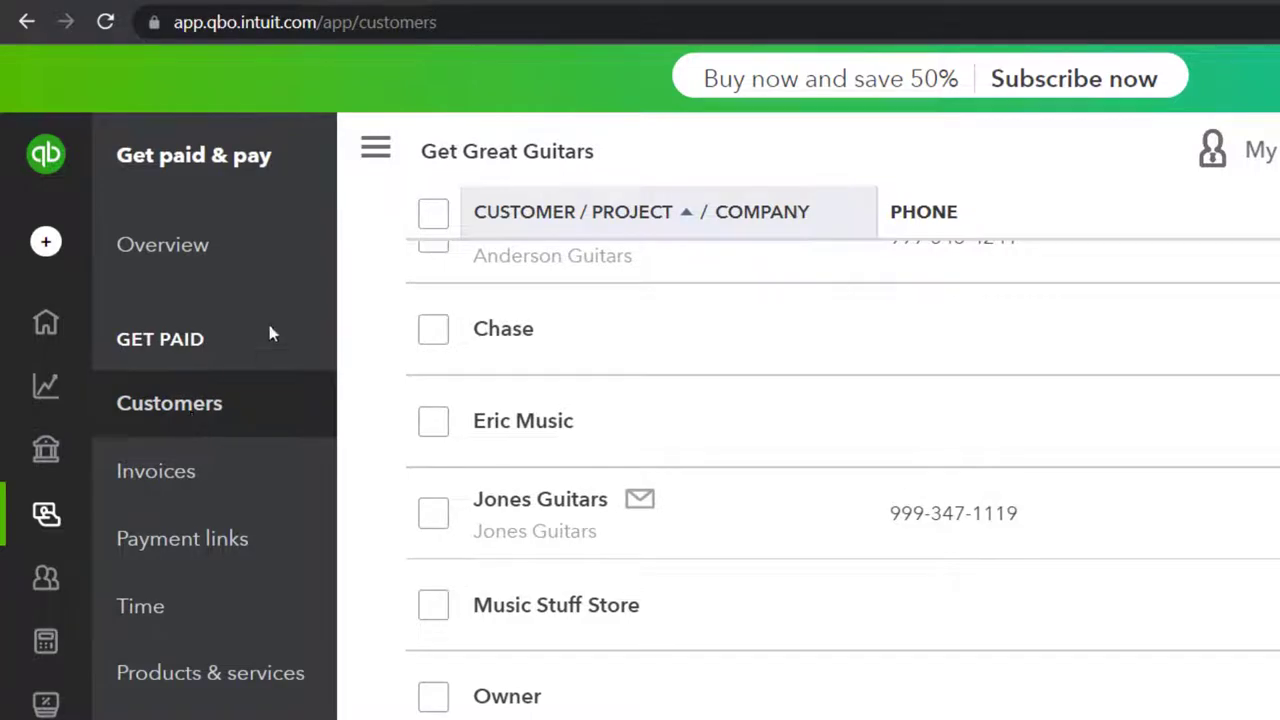
{"action": "left_click", "coordinate": [375, 148]}
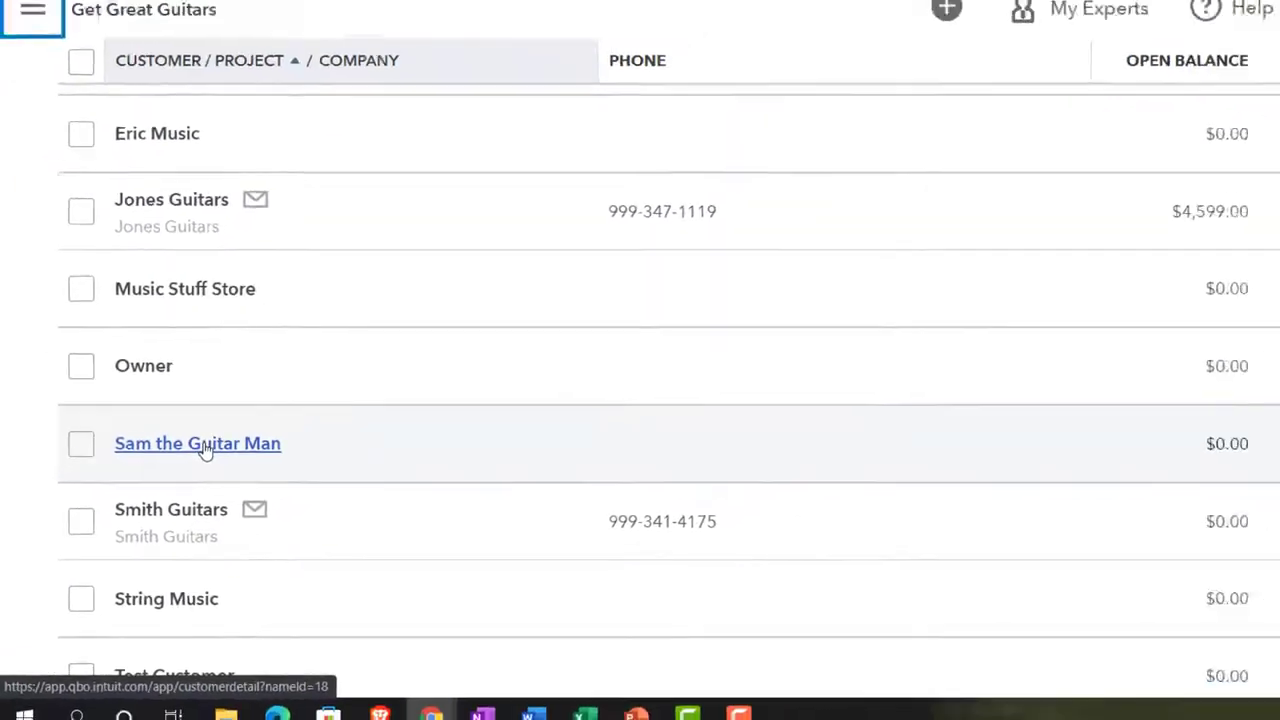
{"action": "left_click", "coordinate": [245, 410]}
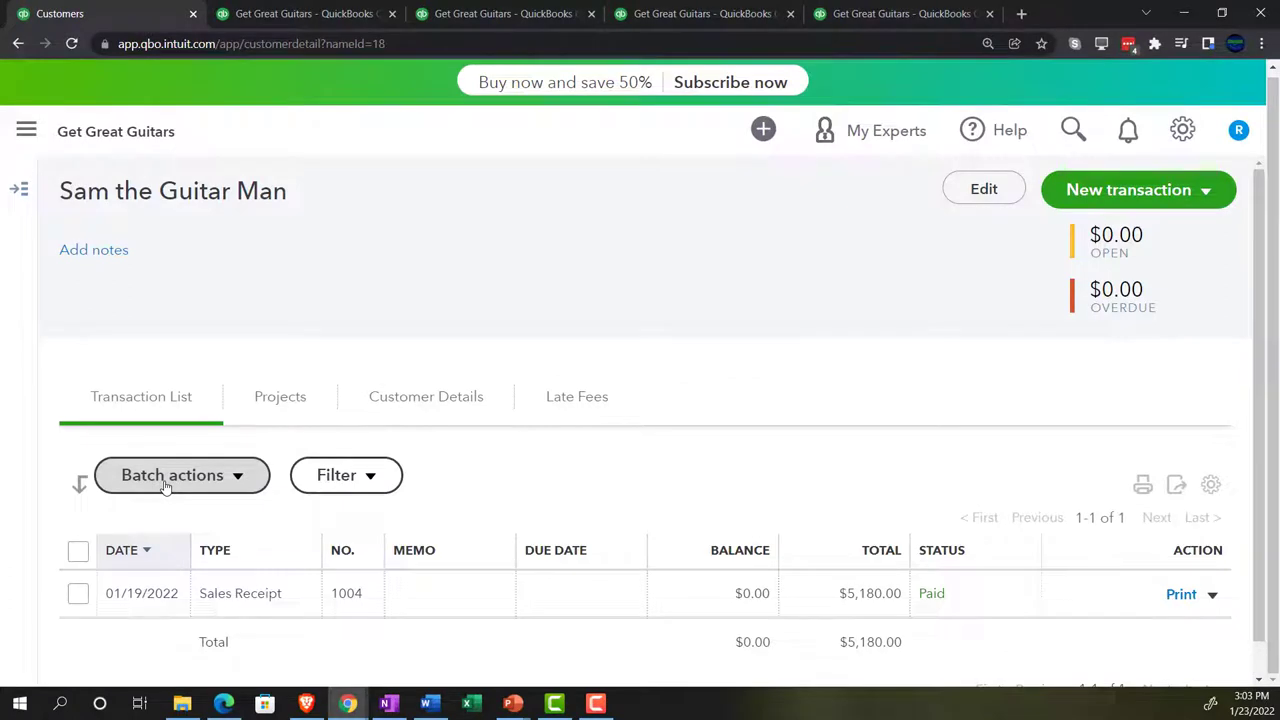
{"action": "scroll", "coordinate": [166, 487], "scroll_direction": "down", "scroll_amount": 1}
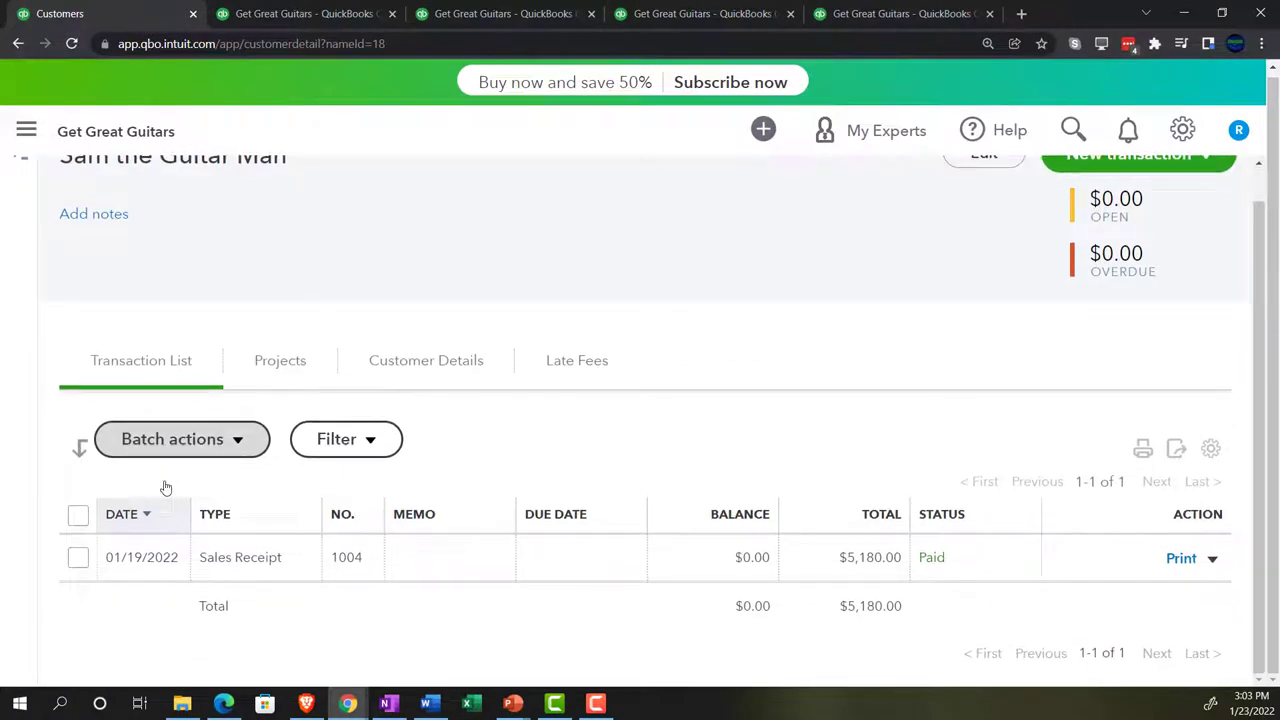
{"action": "scroll", "coordinate": [166, 487], "scroll_direction": "up", "scroll_amount": 1}
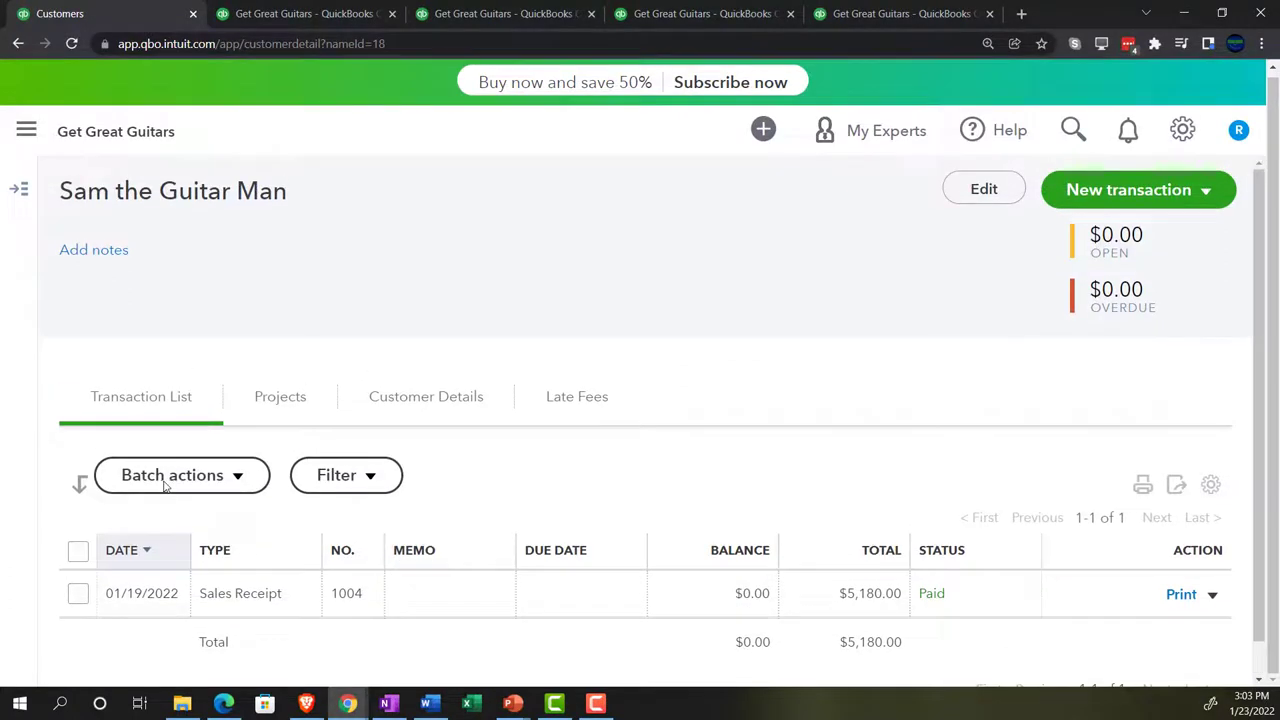
Open the Transactions page in the Bookkeeping area of Get Great Guitars.
{"action": "left_click", "coordinate": [28, 132]}
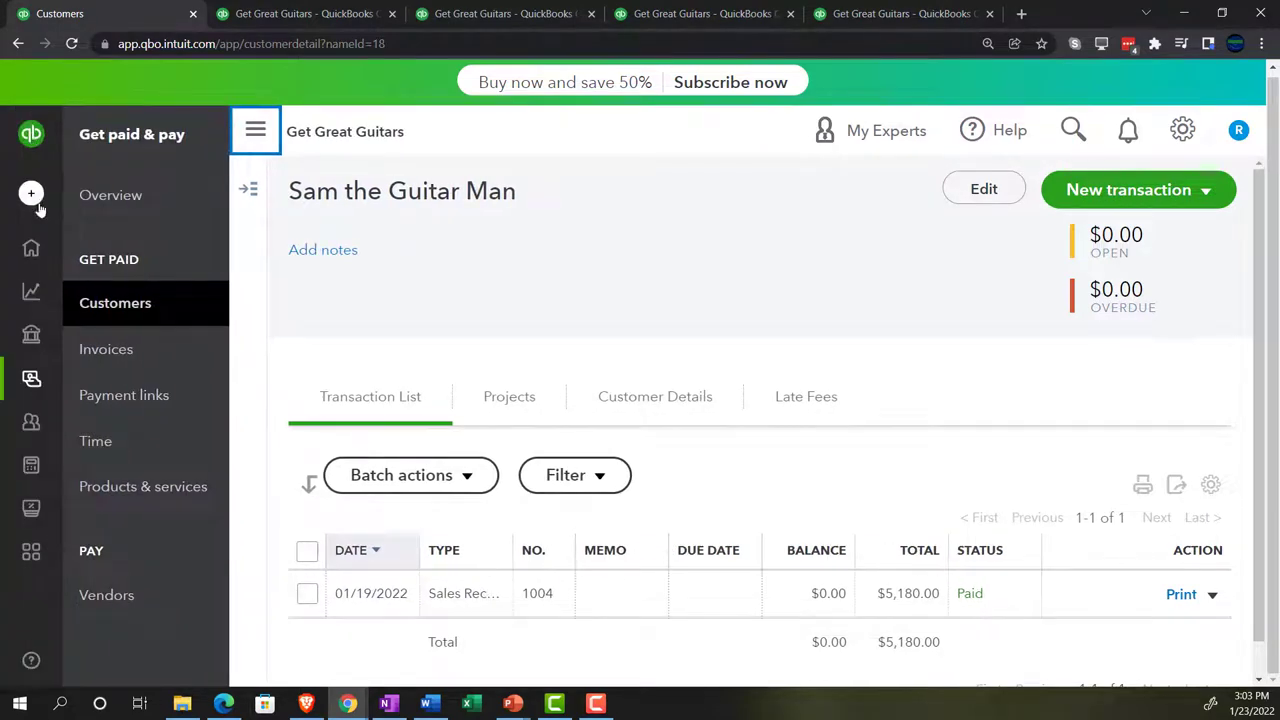
{"action": "mouse_move", "coordinate": [32, 376]}
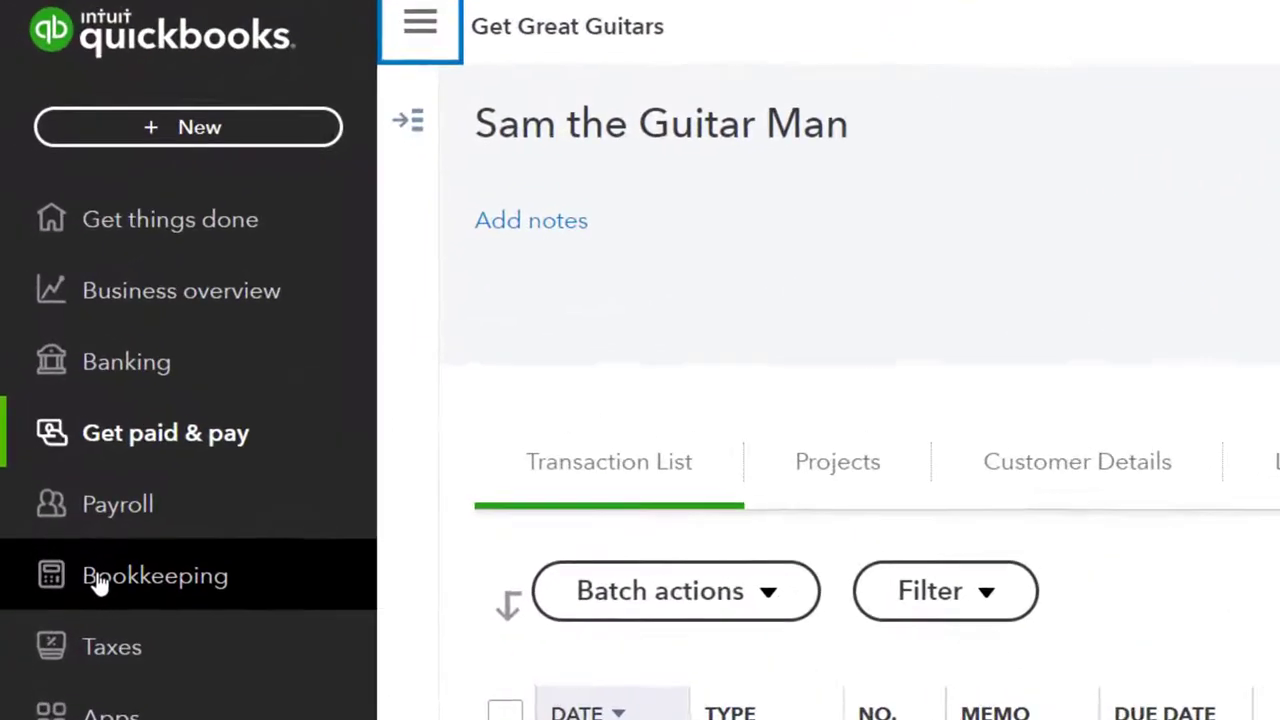
{"action": "left_click", "coordinate": [75, 512]}
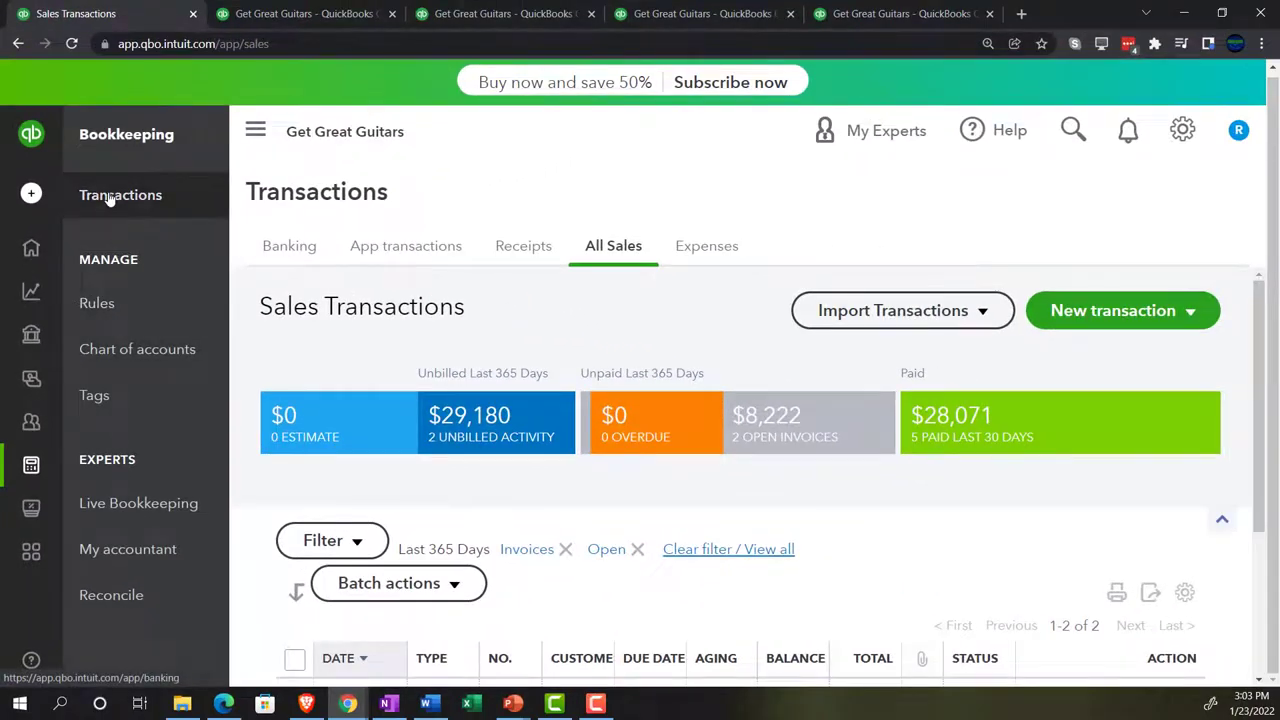
{"action": "left_click", "coordinate": [177, 138]}
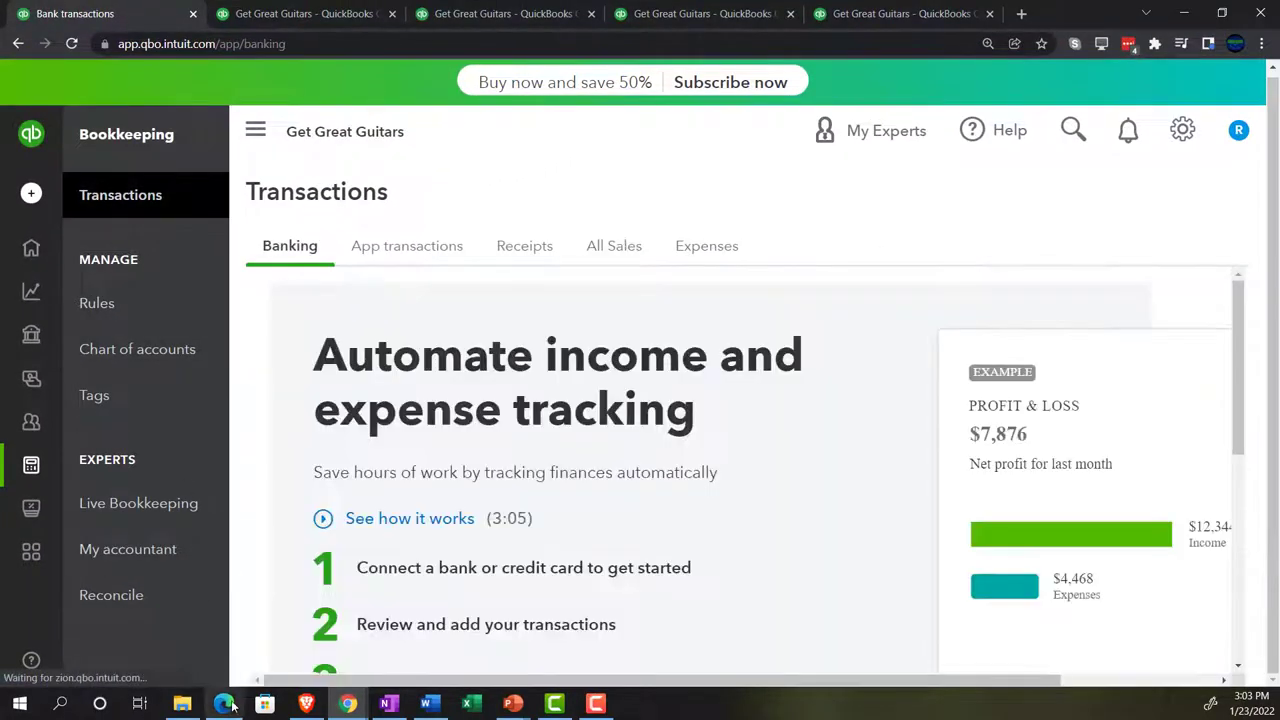
Show the All Sales list of the Sample Company in Edge, and switch back to Get Great Guitars in Chrome.
{"action": "left_click", "coordinate": [224, 703]}
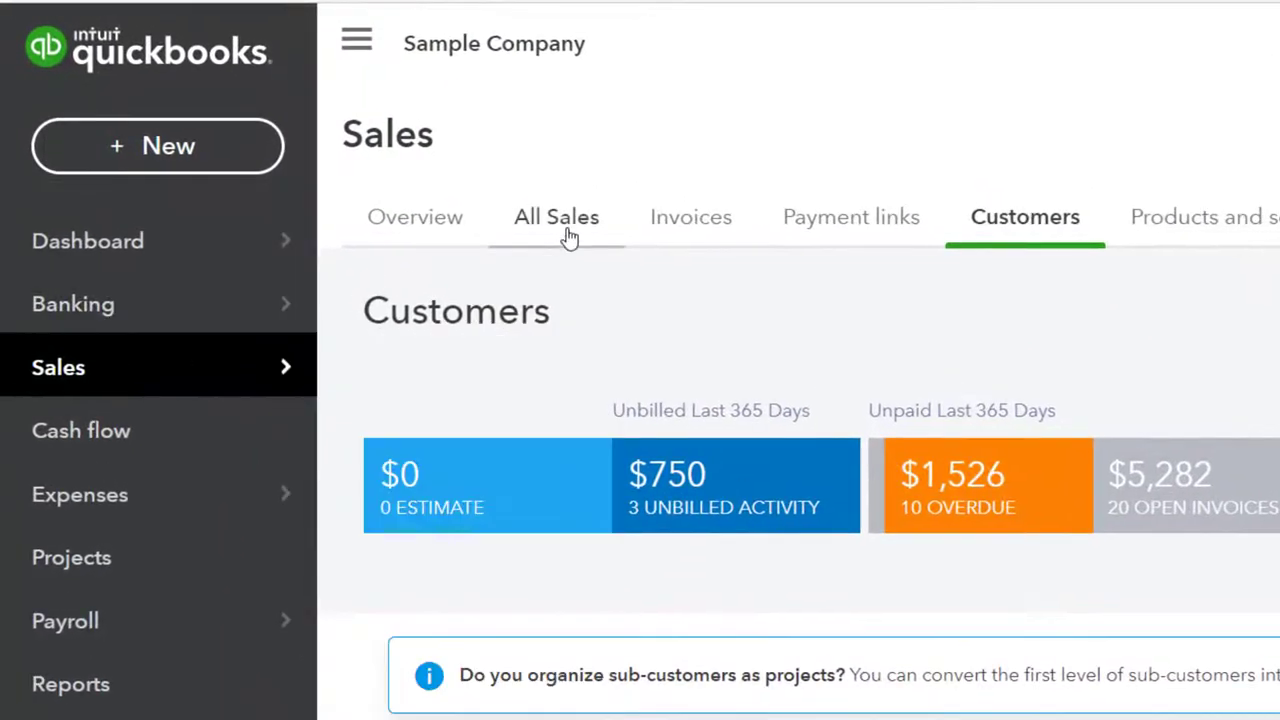
{"action": "left_click", "coordinate": [557, 220]}
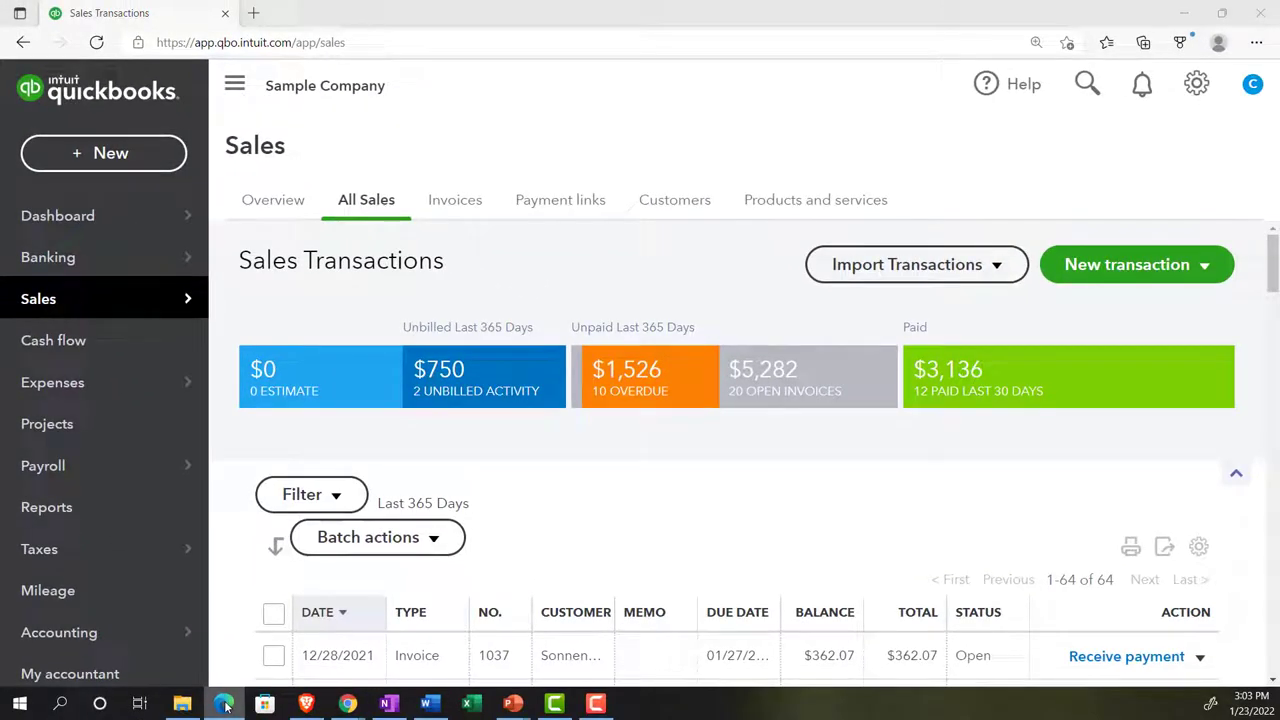
{"action": "left_click", "coordinate": [224, 703]}
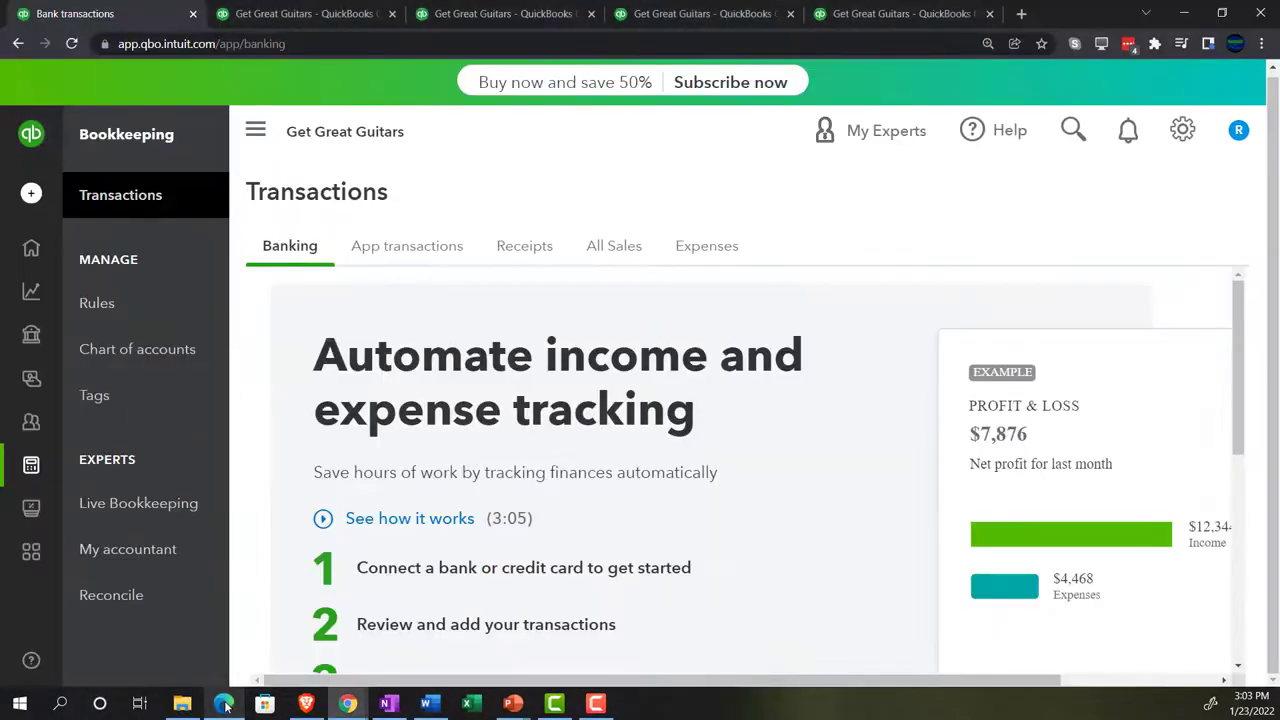
Filter the All Sales list to Sales Receipts with all statuses for the last 365 days.
{"action": "left_click", "coordinate": [605, 250]}
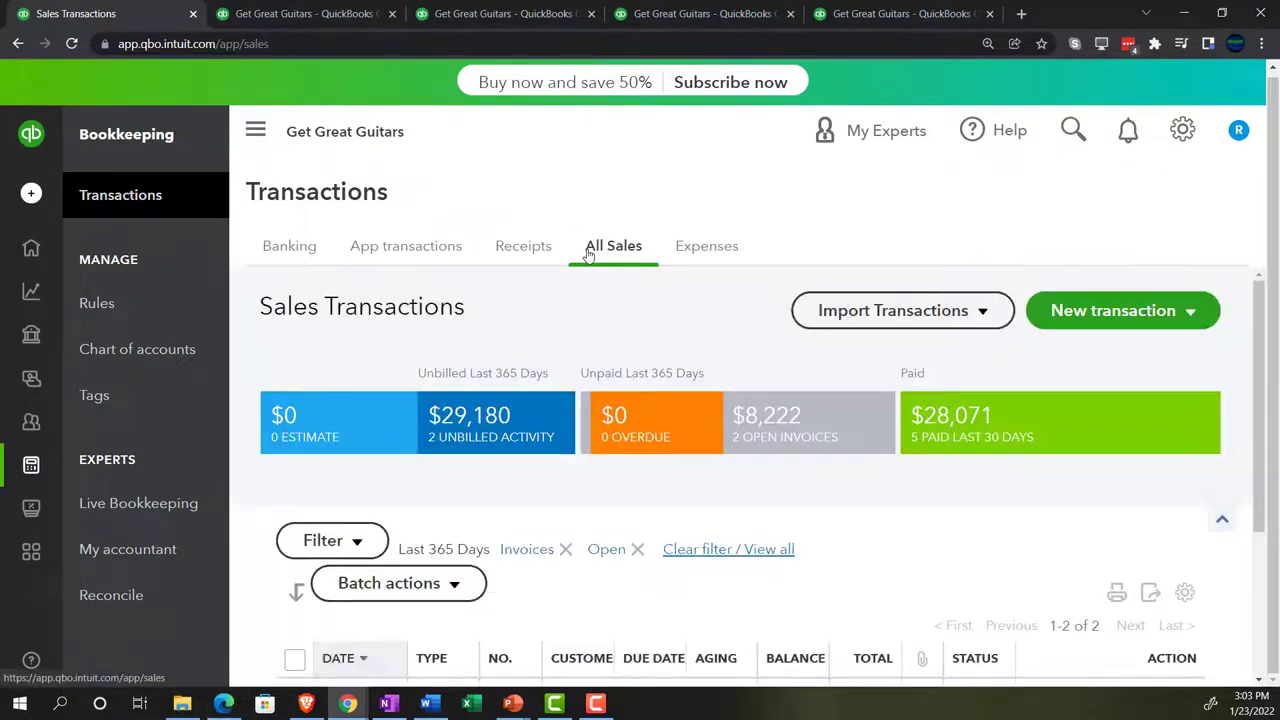
{"action": "left_click", "coordinate": [255, 130]}
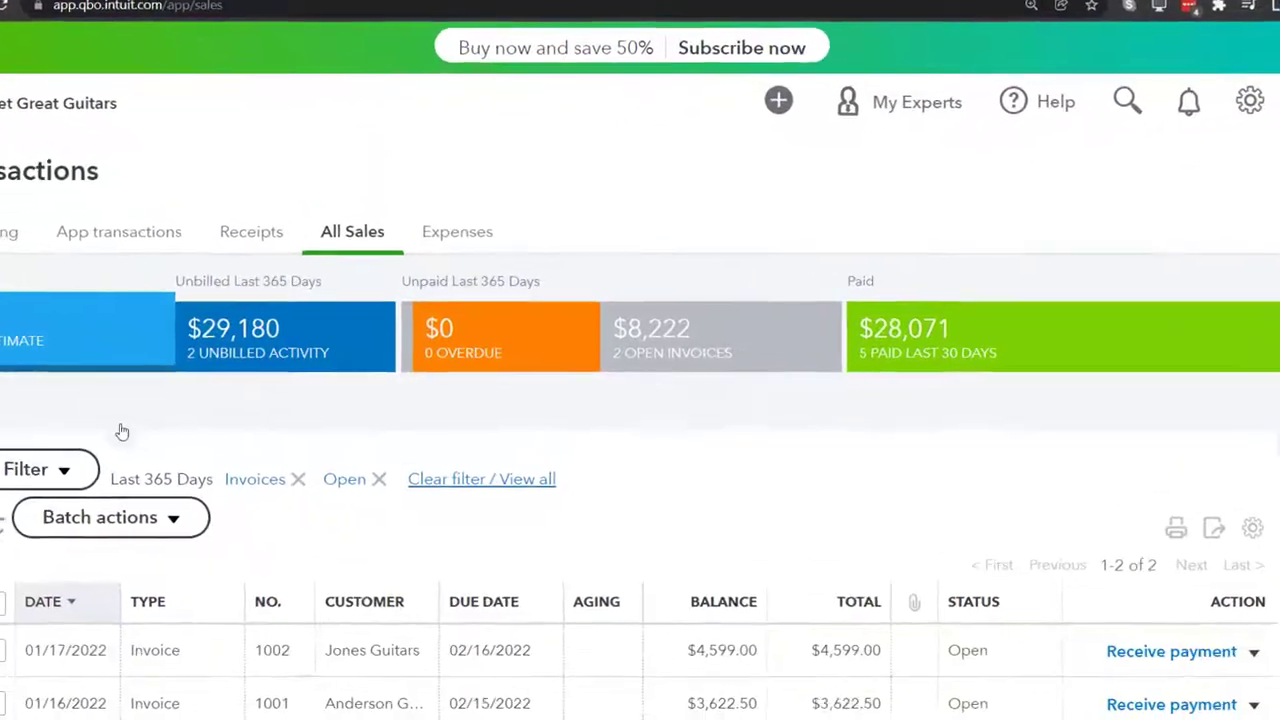
{"action": "scroll", "coordinate": [150, 400], "scroll_direction": "down", "scroll_amount": 2}
{"action": "left_click", "coordinate": [135, 376]}
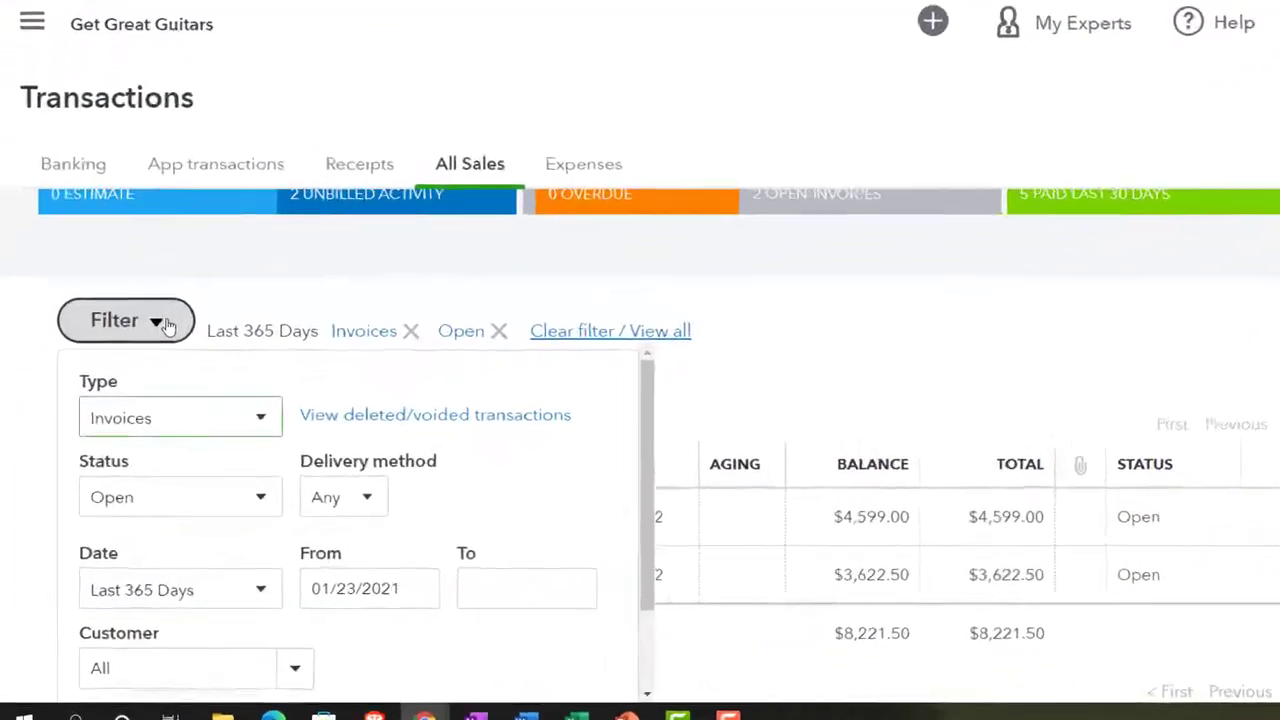
{"action": "left_click", "coordinate": [208, 453]}
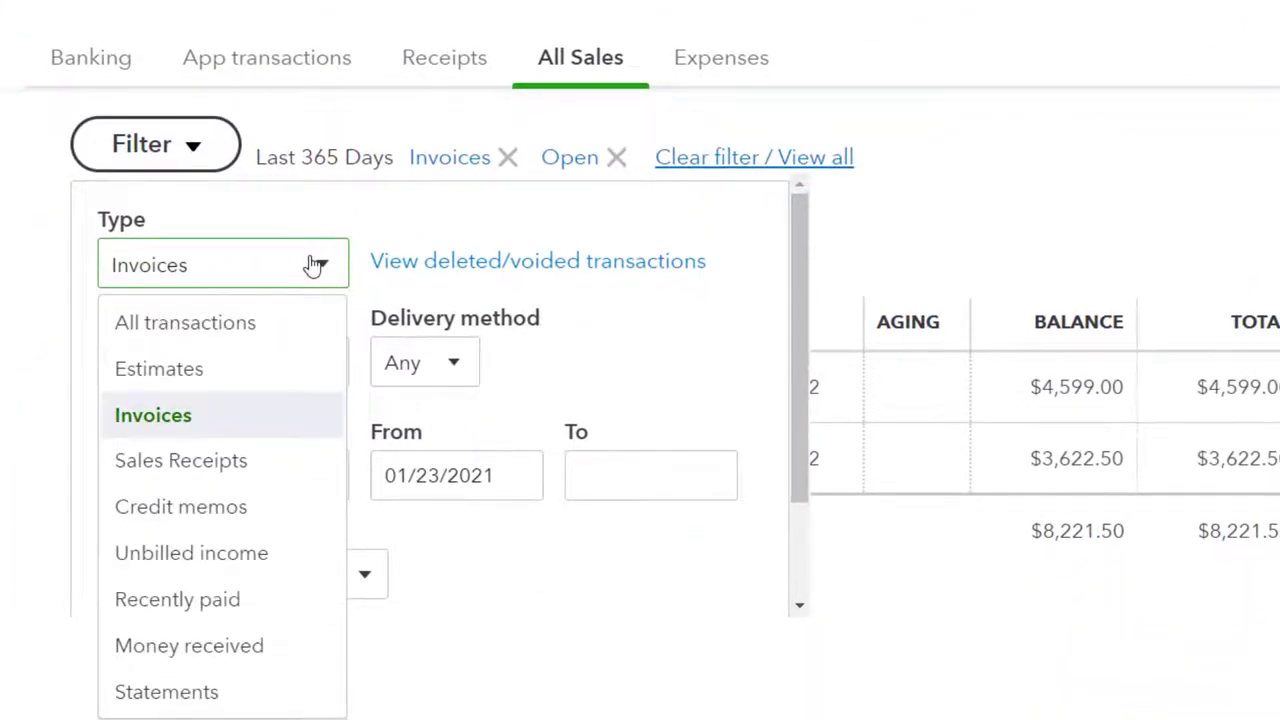
{"action": "left_click", "coordinate": [254, 458]}
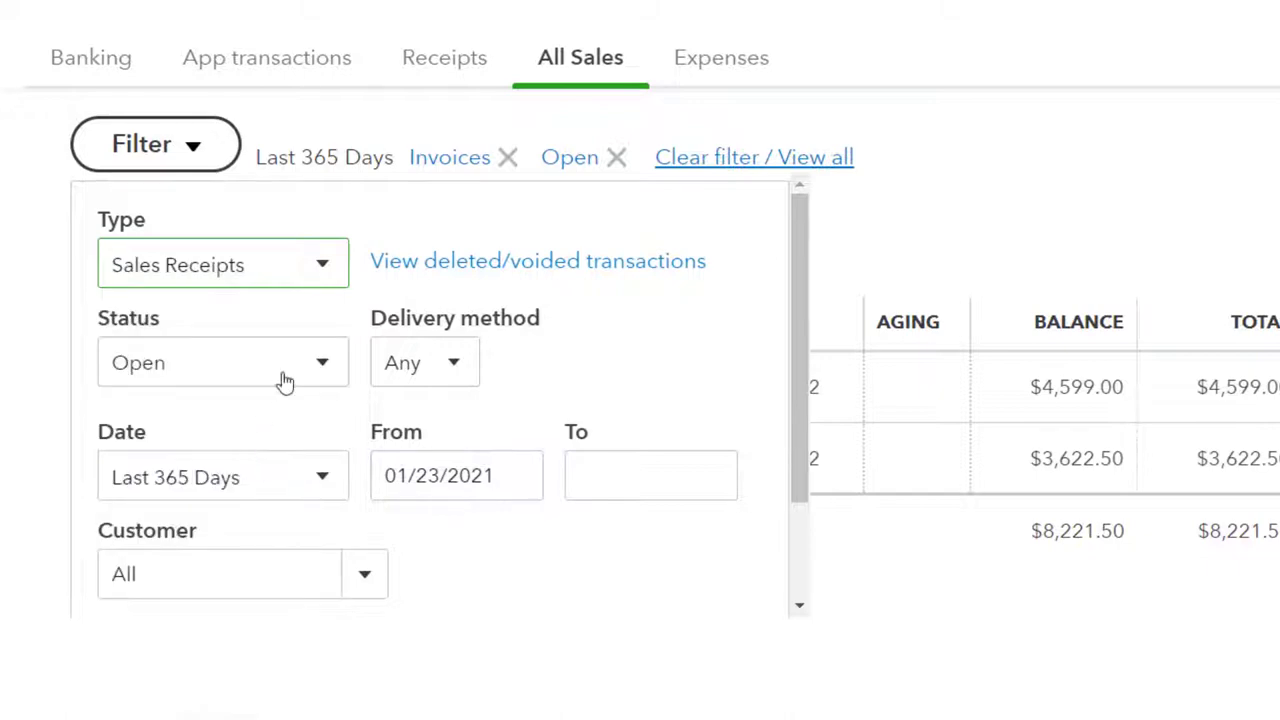
{"action": "left_click", "coordinate": [326, 367]}
{"action": "left_click", "coordinate": [262, 428]}
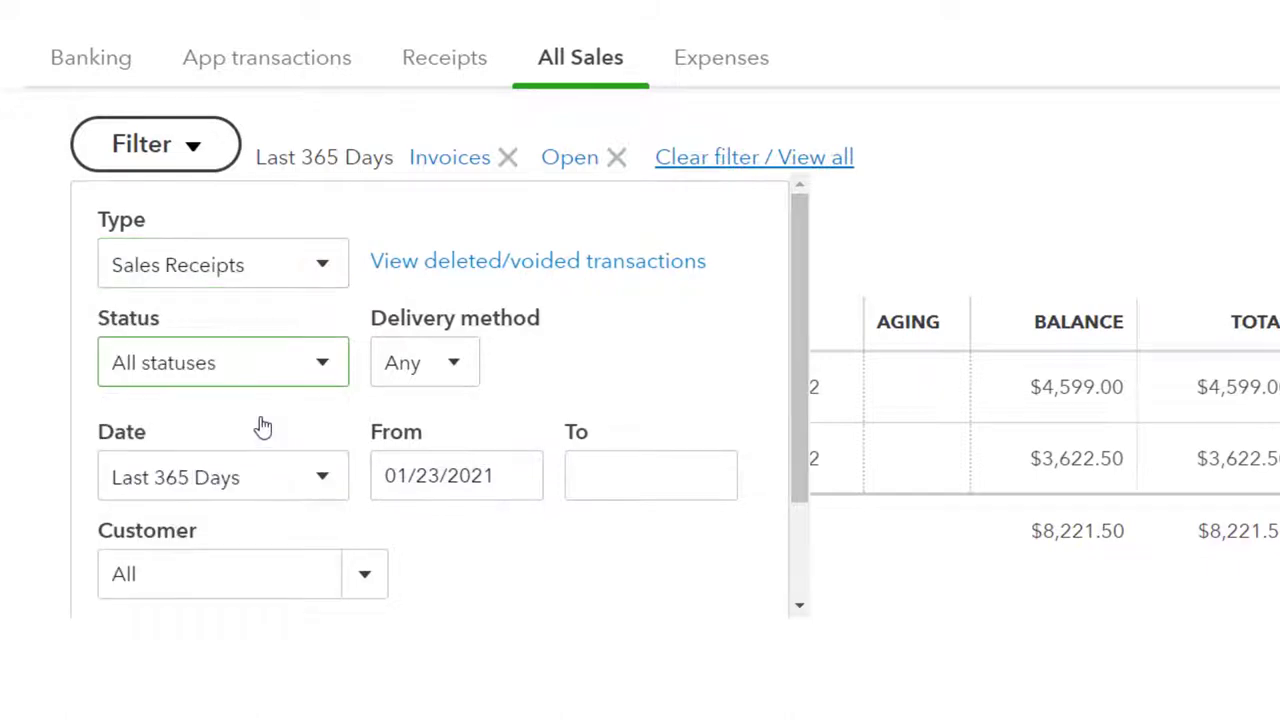
{"action": "scroll", "coordinate": [302, 519], "scroll_direction": "down", "scroll_amount": 2}
{"action": "left_click", "coordinate": [687, 566]}
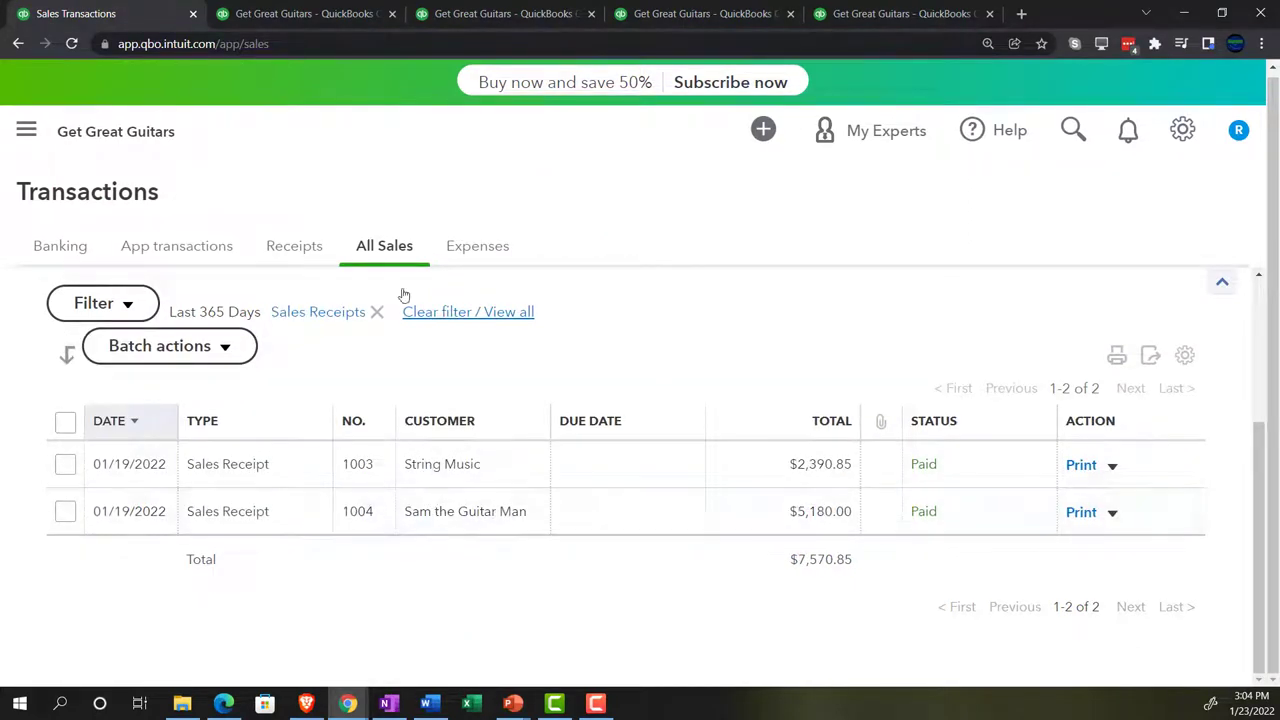
Switch to the 2022 Balance Sheet and examine the current assets, including Payments to deposit.
{"action": "left_click", "coordinate": [341, 9]}
{"action": "scroll", "coordinate": [281, 357], "scroll_direction": "up", "scroll_amount": 2}
{"action": "scroll", "coordinate": [281, 357], "scroll_direction": "up", "scroll_amount": 4}
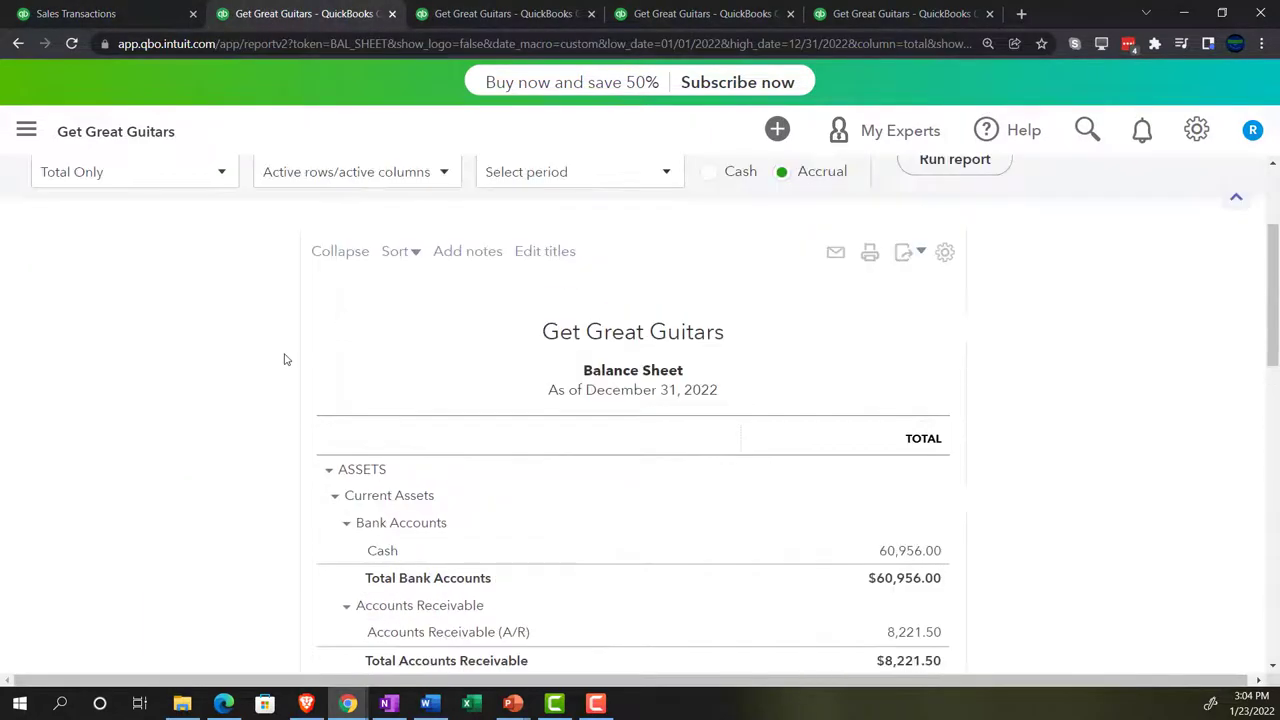
{"action": "scroll", "coordinate": [413, 425], "scroll_direction": "down", "scroll_amount": 4}
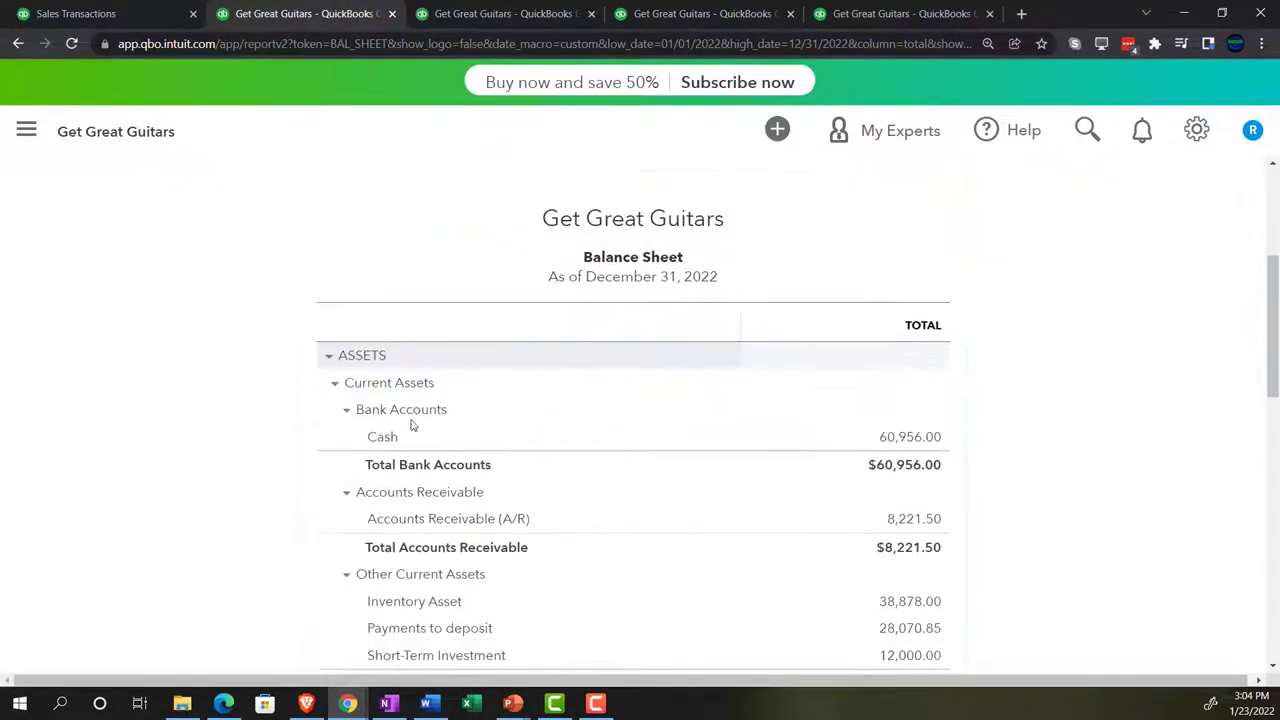
{"action": "key", "text": "ctrl+plus"}
{"action": "key", "text": "ctrl+plus"}
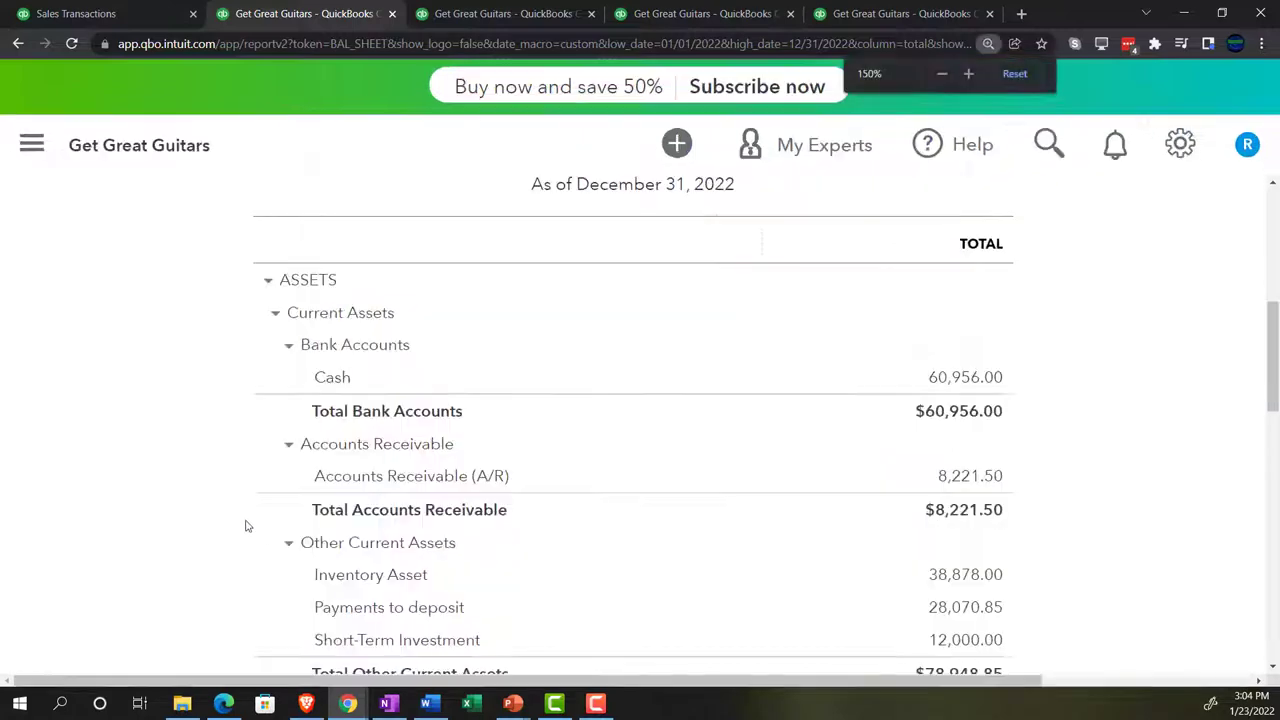
{"action": "scroll", "coordinate": [250, 528], "scroll_direction": "down", "scroll_amount": 1}
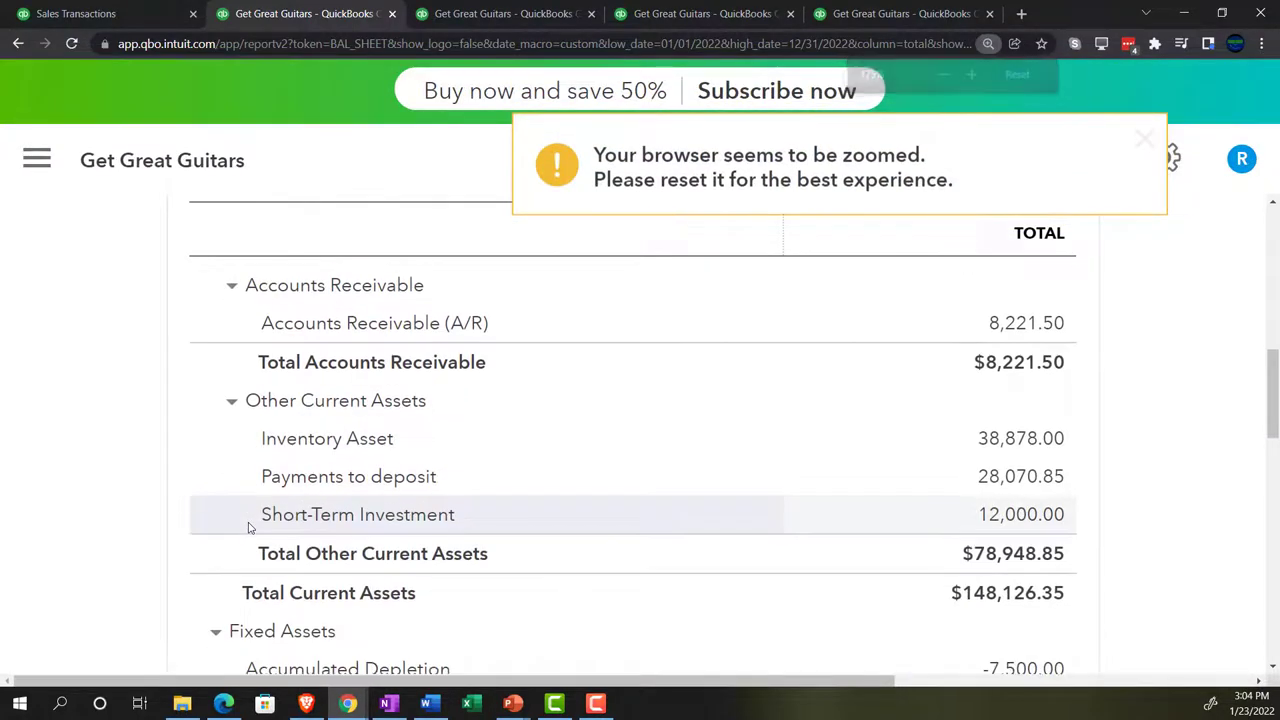
Examine the Payments to deposit line within Other Current Assets on the Balance Sheet.
{"action": "scroll", "coordinate": [250, 528], "scroll_direction": "up", "scroll_amount": 2}
{"action": "scroll", "coordinate": [250, 528], "scroll_direction": "down", "scroll_amount": 2}
{"action": "scroll", "coordinate": [250, 528], "scroll_direction": "down", "scroll_amount": 1}
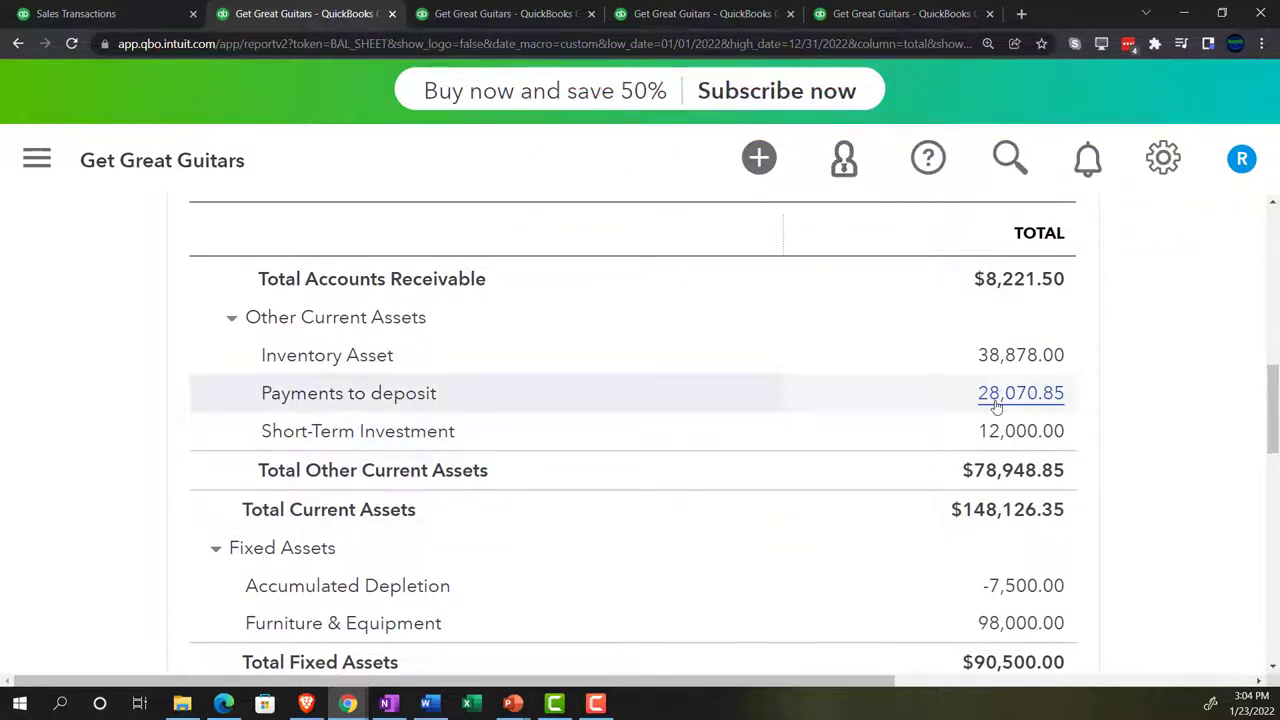
Return to the Sales Transactions page and open a new Bank Deposit form.
{"action": "left_click", "coordinate": [119, 18]}
{"action": "key", "text": "ctrl+minus"}
{"action": "key", "text": "ctrl+minus"}
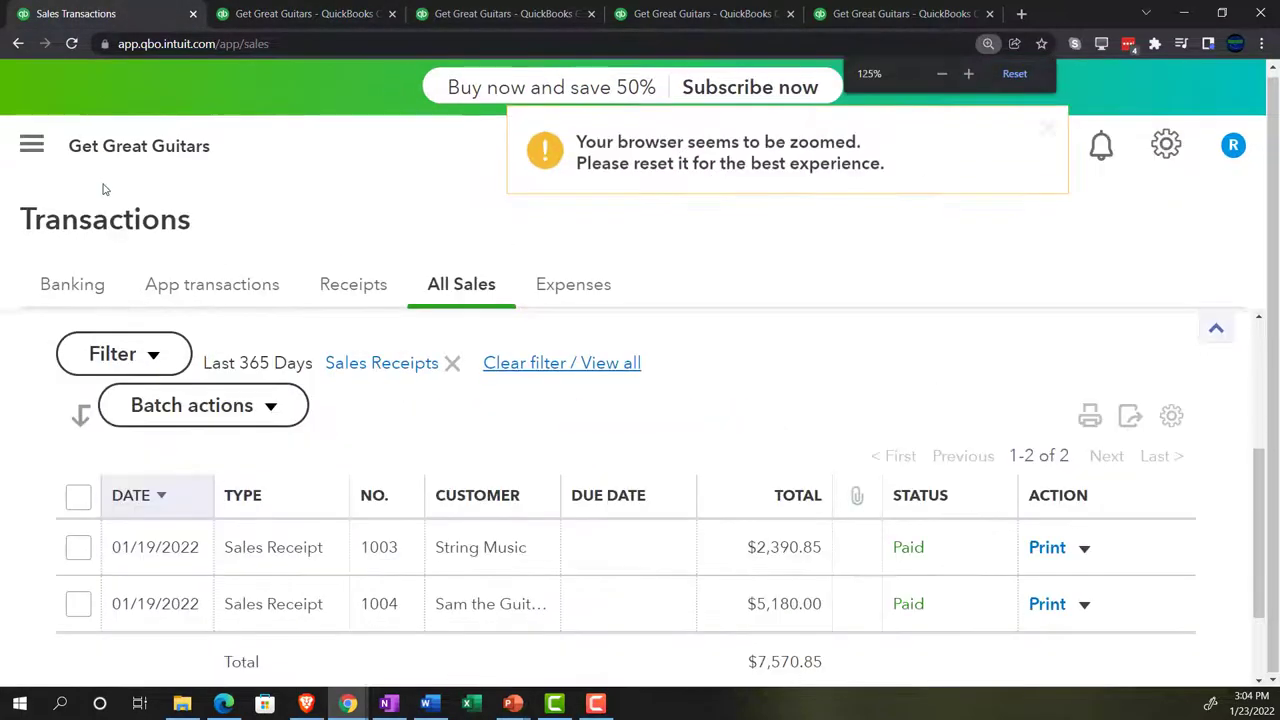
{"action": "left_click", "coordinate": [26, 132]}
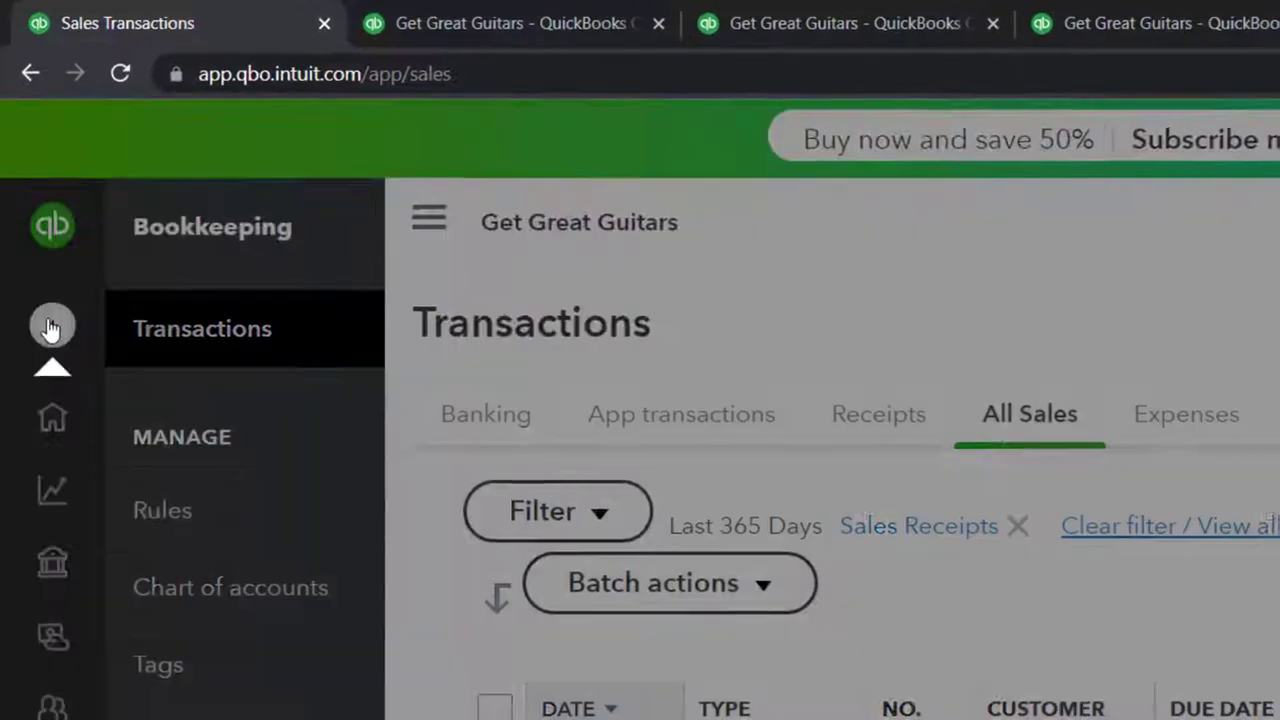
{"action": "left_click", "coordinate": [50, 328]}
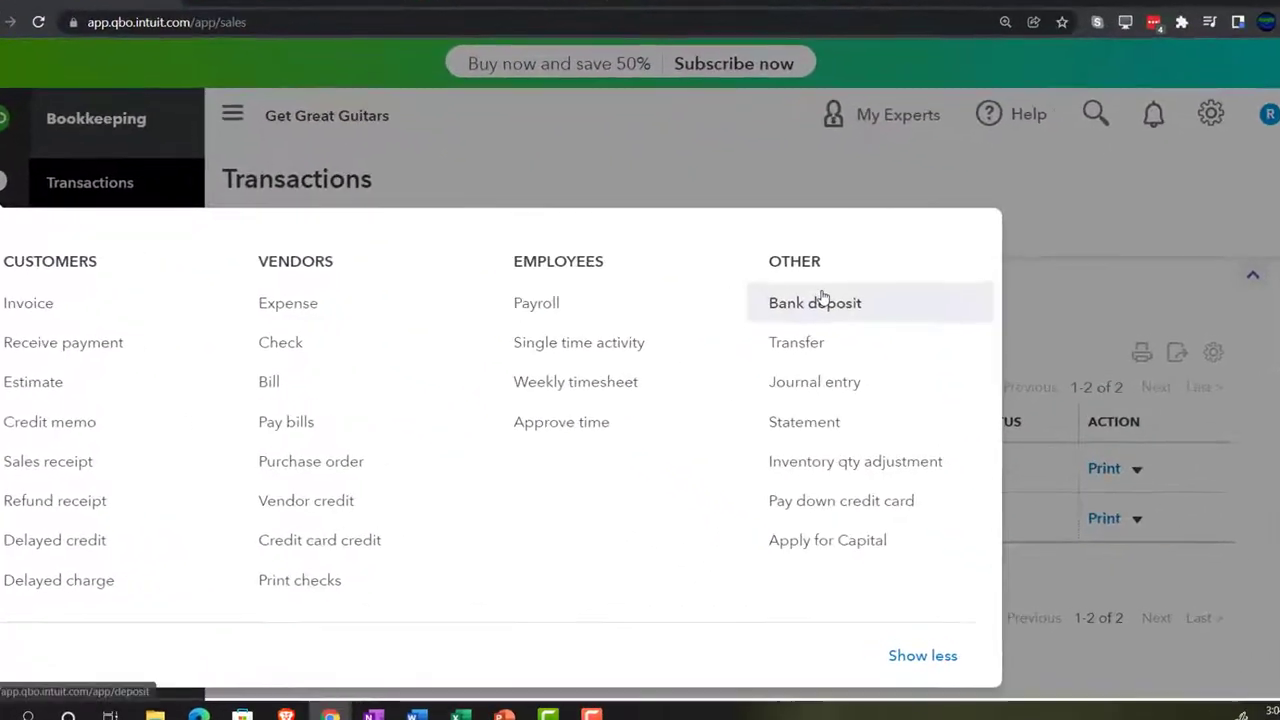
{"action": "left_click", "coordinate": [822, 300]}
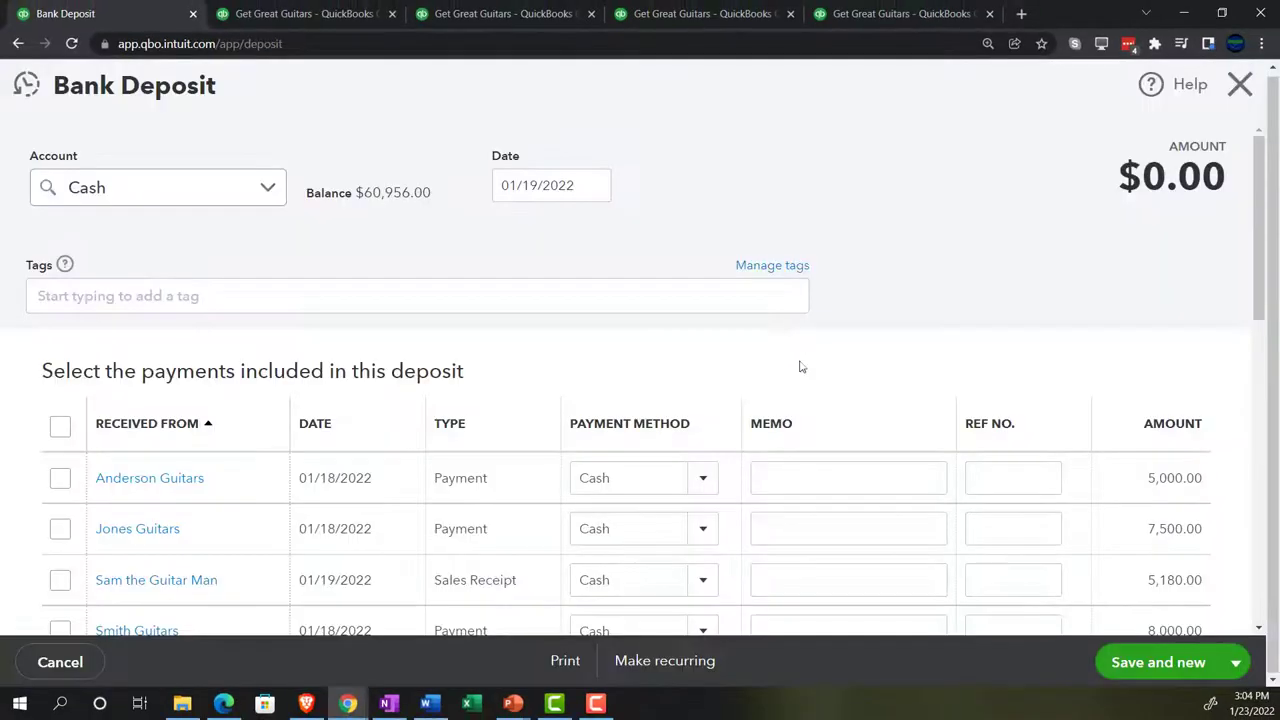
Review the payments and sales receipts available for deposit with their total, and close the Bank Deposit form without saving.
{"action": "scroll", "coordinate": [674, 403], "scroll_direction": "down", "scroll_amount": 2}
{"action": "scroll", "coordinate": [729, 451], "scroll_direction": "down", "scroll_amount": 1}
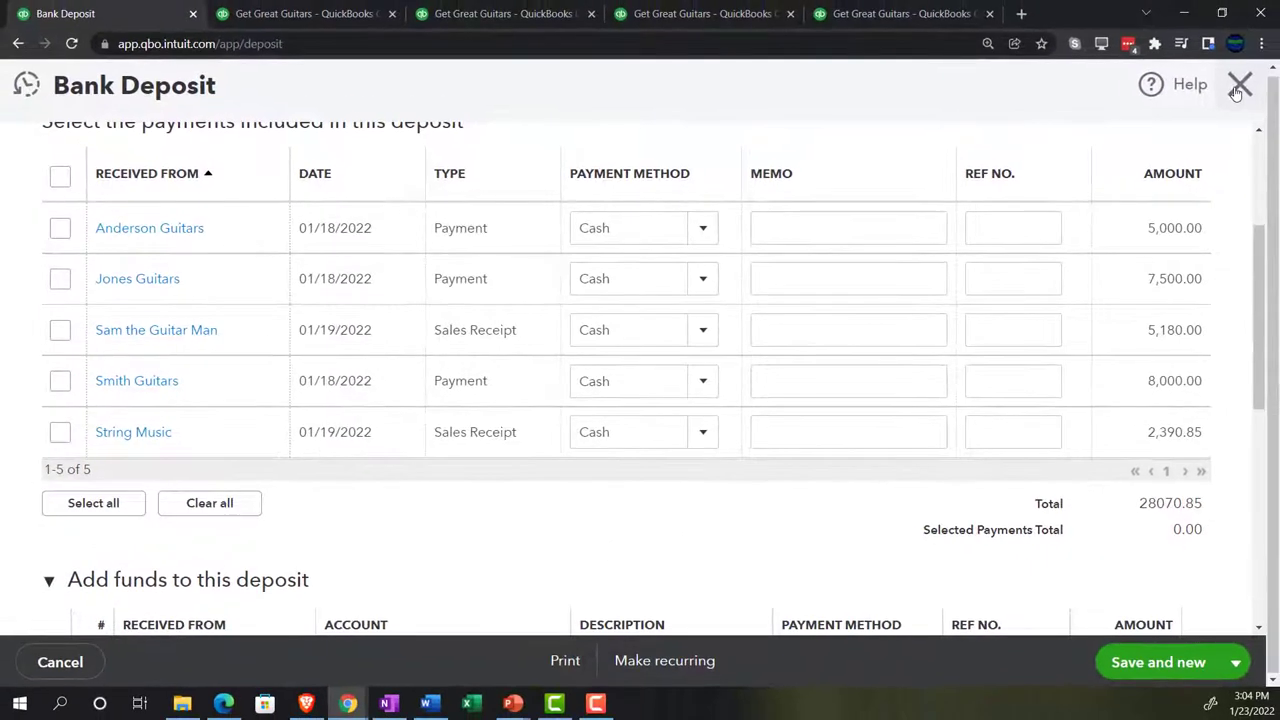
{"action": "left_click", "coordinate": [1238, 87]}
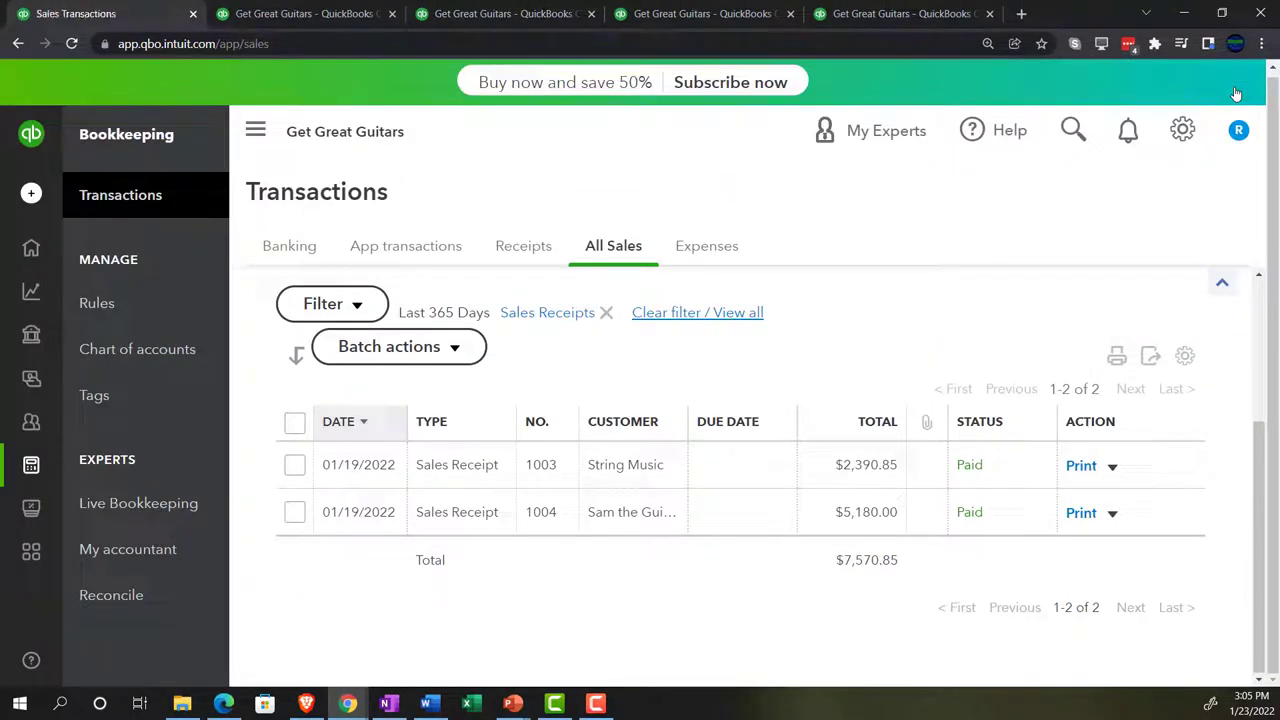
Switch to the Trial Balance as of December 31, 2022 and rerun the report.
{"action": "left_click", "coordinate": [702, 13]}
{"action": "key", "text": "ctrl+plus"}
{"action": "key", "text": "ctrl+plus"}
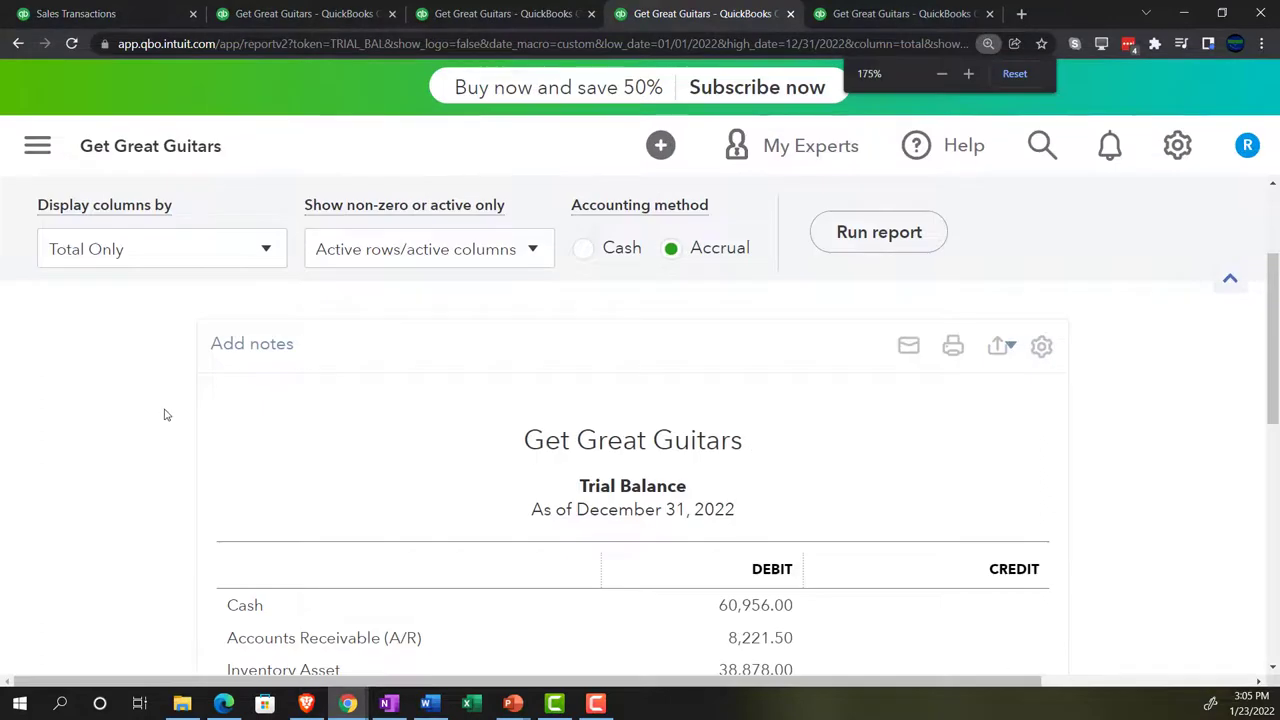
{"action": "scroll", "coordinate": [146, 418], "scroll_direction": "down", "scroll_amount": 3}
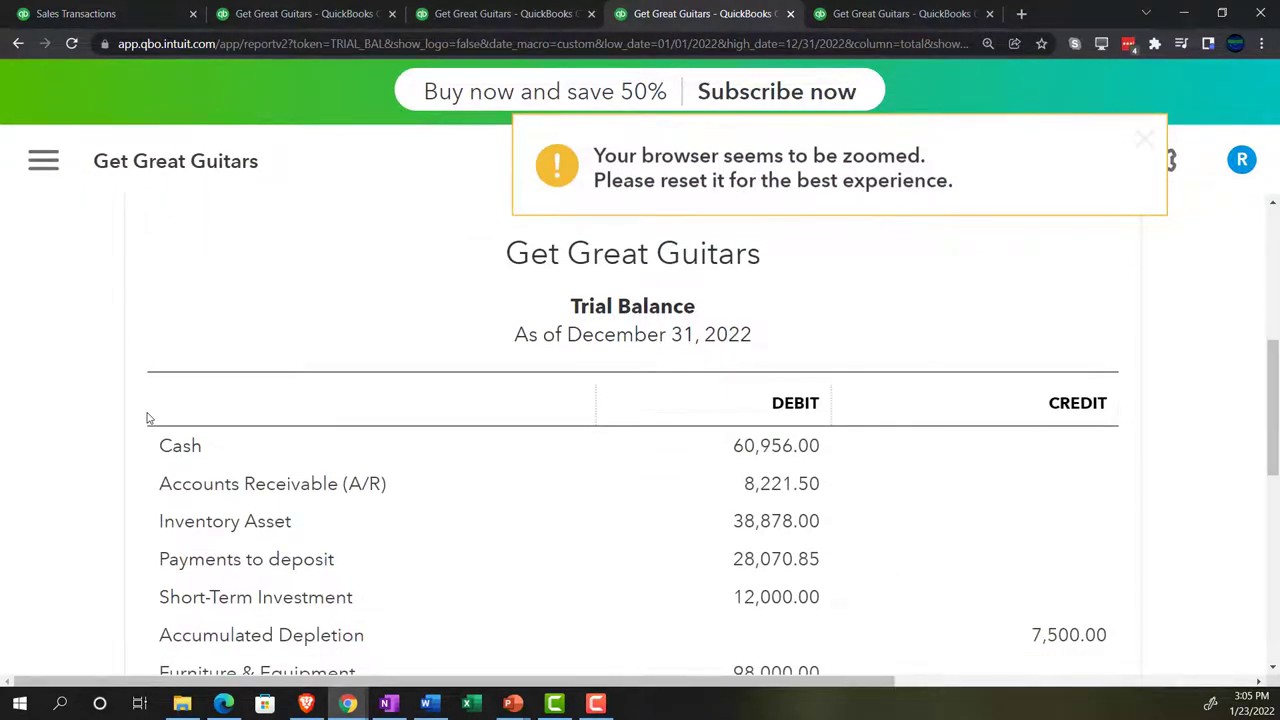
{"action": "scroll", "coordinate": [148, 418], "scroll_direction": "down", "scroll_amount": 1}
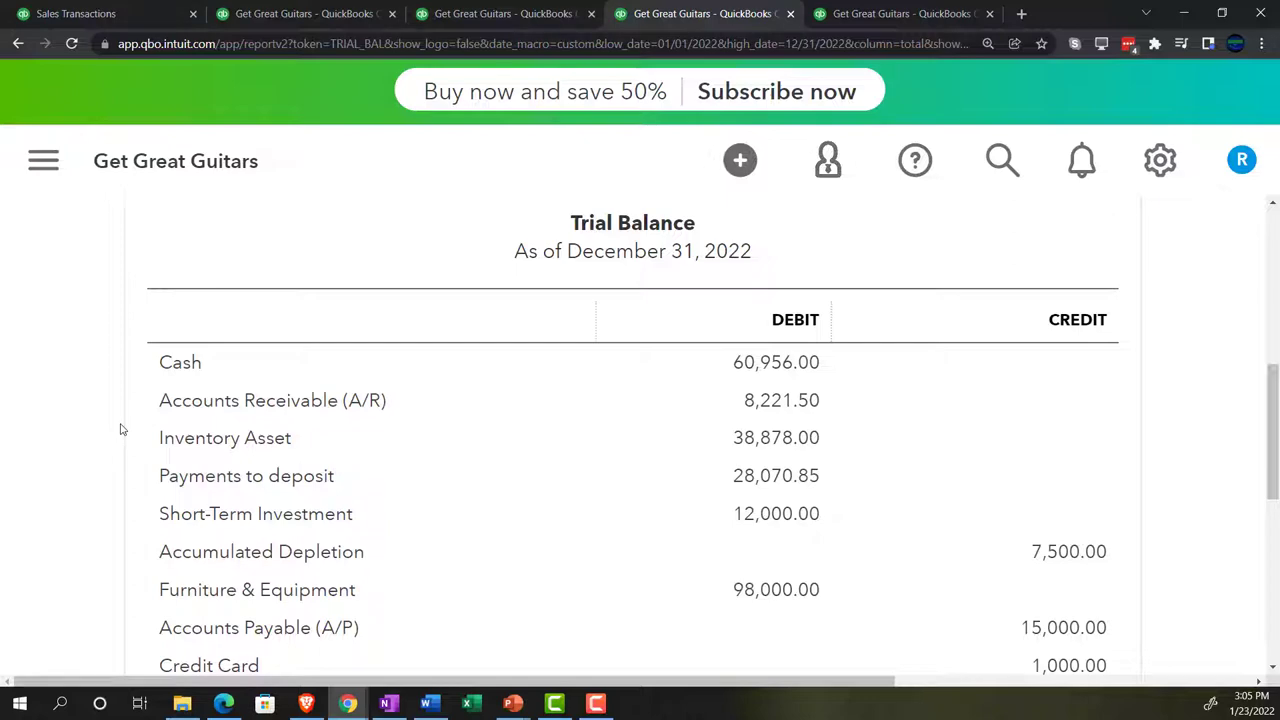
{"action": "scroll", "coordinate": [243, 423], "scroll_direction": "up", "scroll_amount": 4}
{"action": "left_click", "coordinate": [980, 281]}
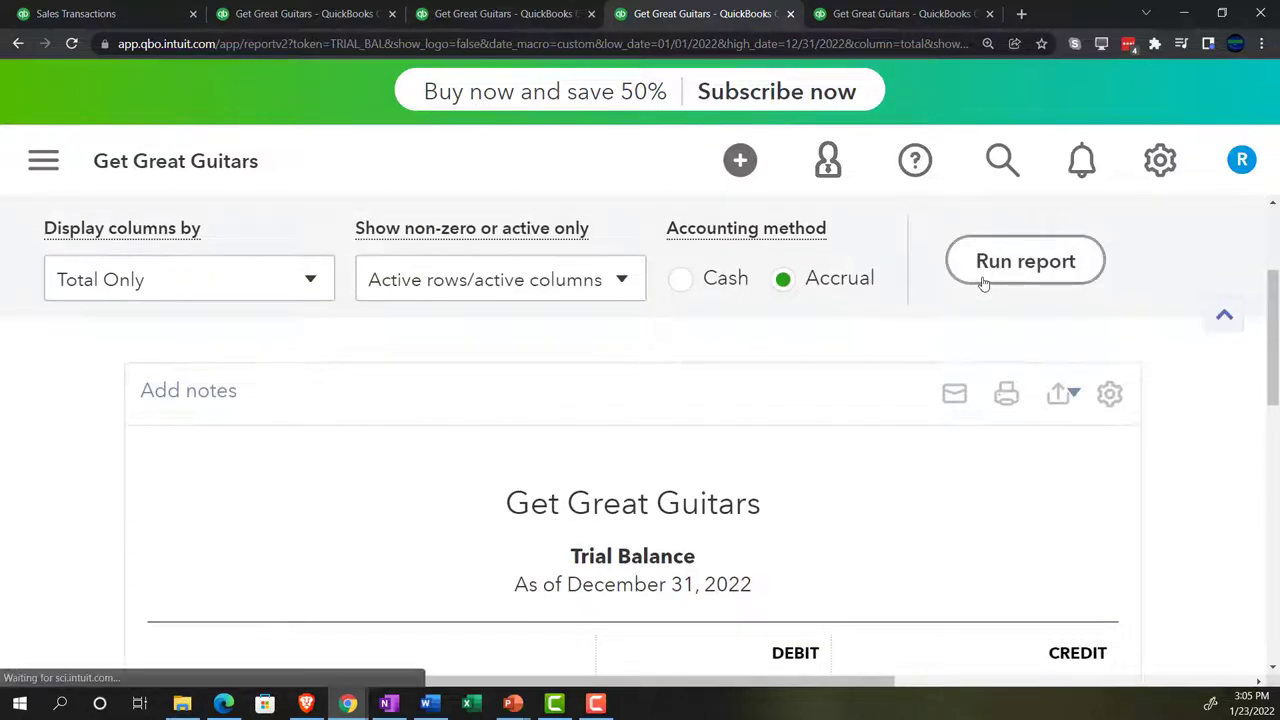
Examine the debit and credit balances of all accounts in the Trial Balance, from Cash down to the totals.
{"action": "key", "text": "ctrl+plus"}
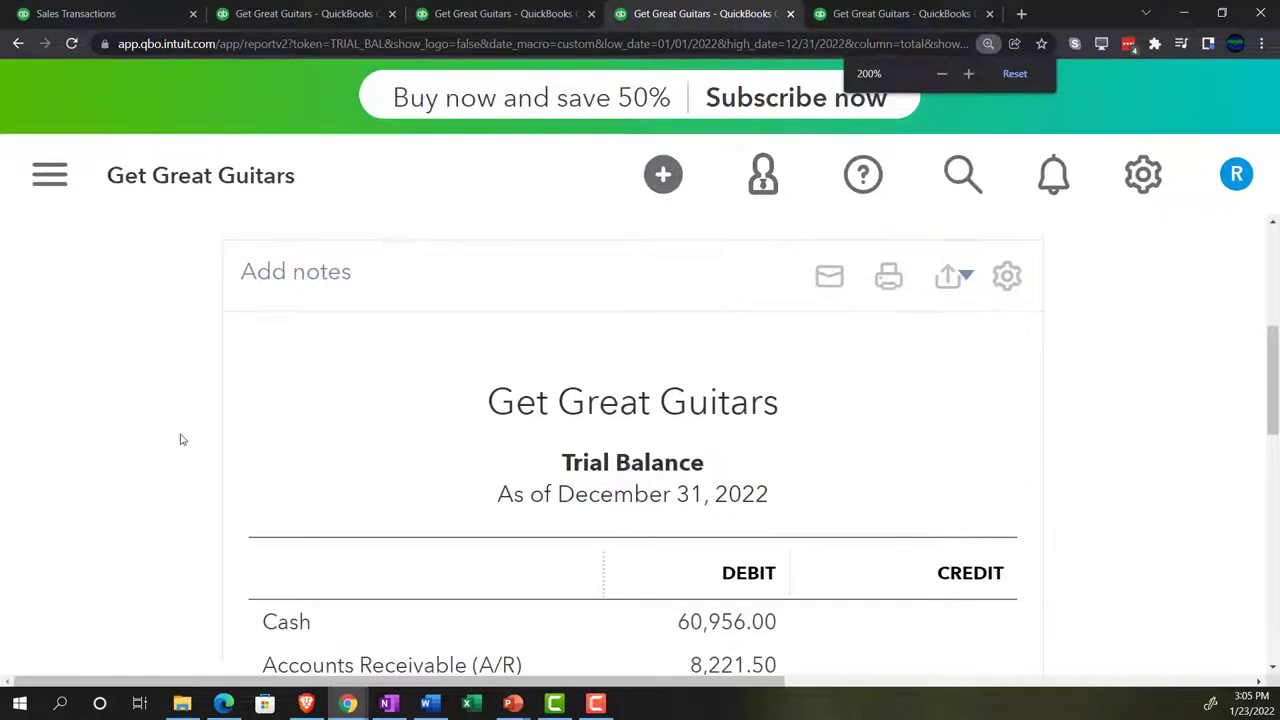
{"action": "scroll", "coordinate": [180, 440], "scroll_direction": "down", "scroll_amount": 2}
{"action": "scroll", "coordinate": [180, 437], "scroll_direction": "down", "scroll_amount": 1}
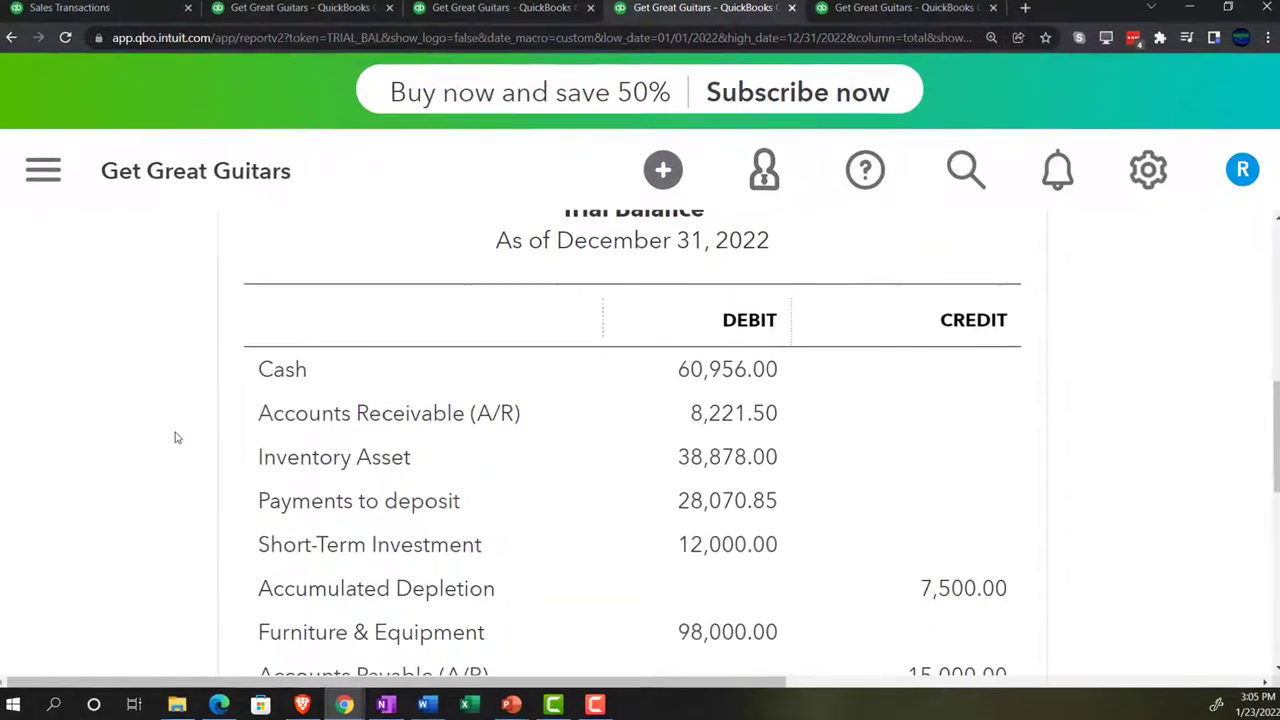
{"action": "scroll", "coordinate": [178, 437], "scroll_direction": "down", "scroll_amount": 1}
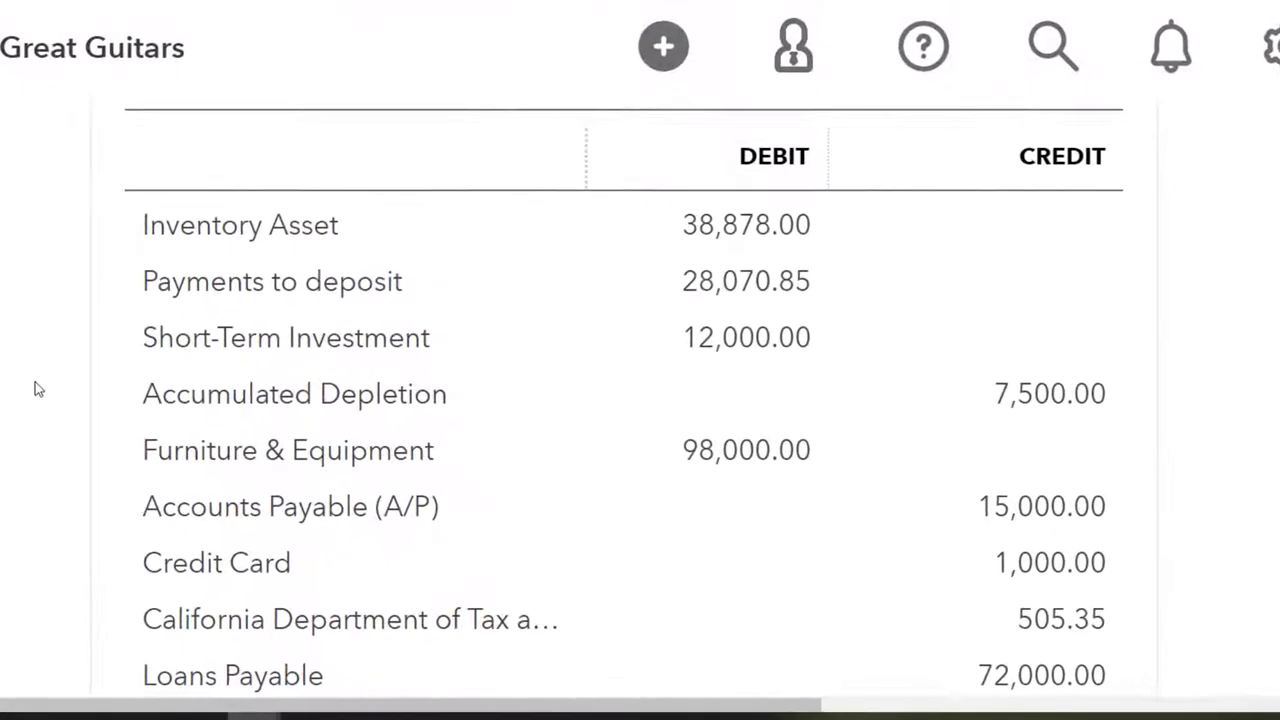
{"action": "scroll", "coordinate": [36, 389], "scroll_direction": "down", "scroll_amount": 1}
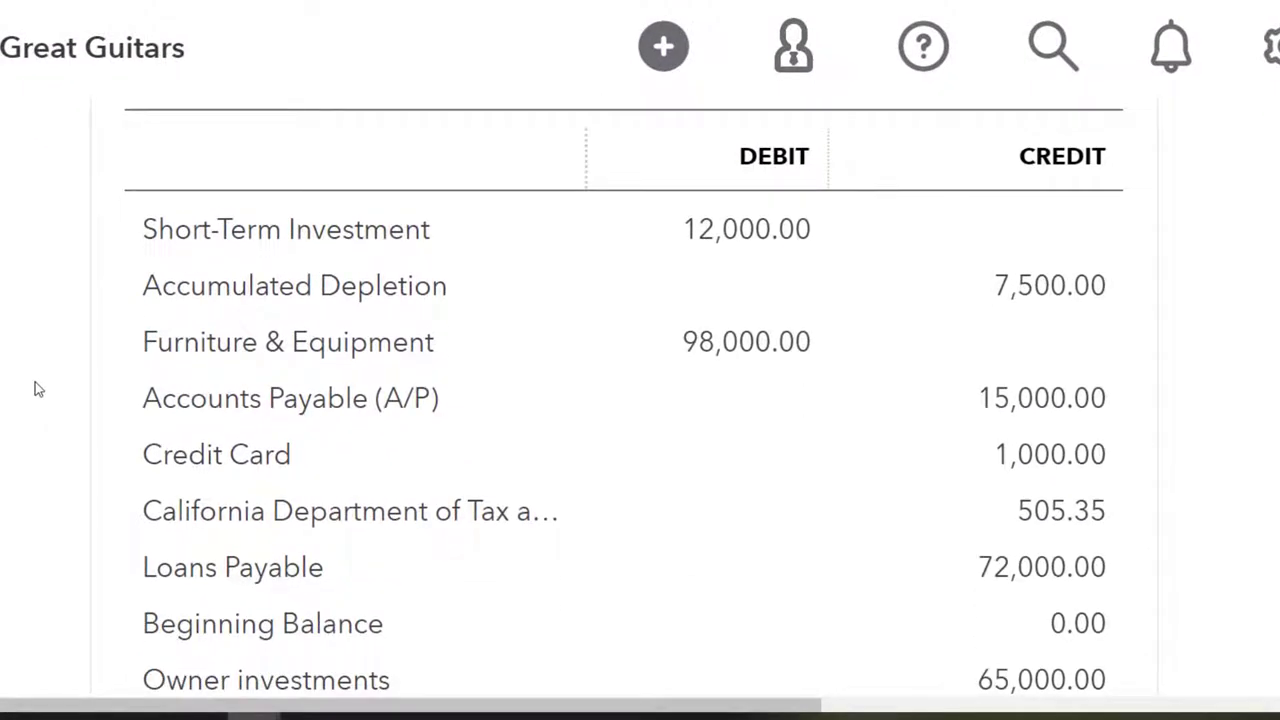
{"action": "scroll", "coordinate": [36, 389], "scroll_direction": "down", "scroll_amount": 1}
{"action": "scroll", "coordinate": [35, 389], "scroll_direction": "down", "scroll_amount": 1}
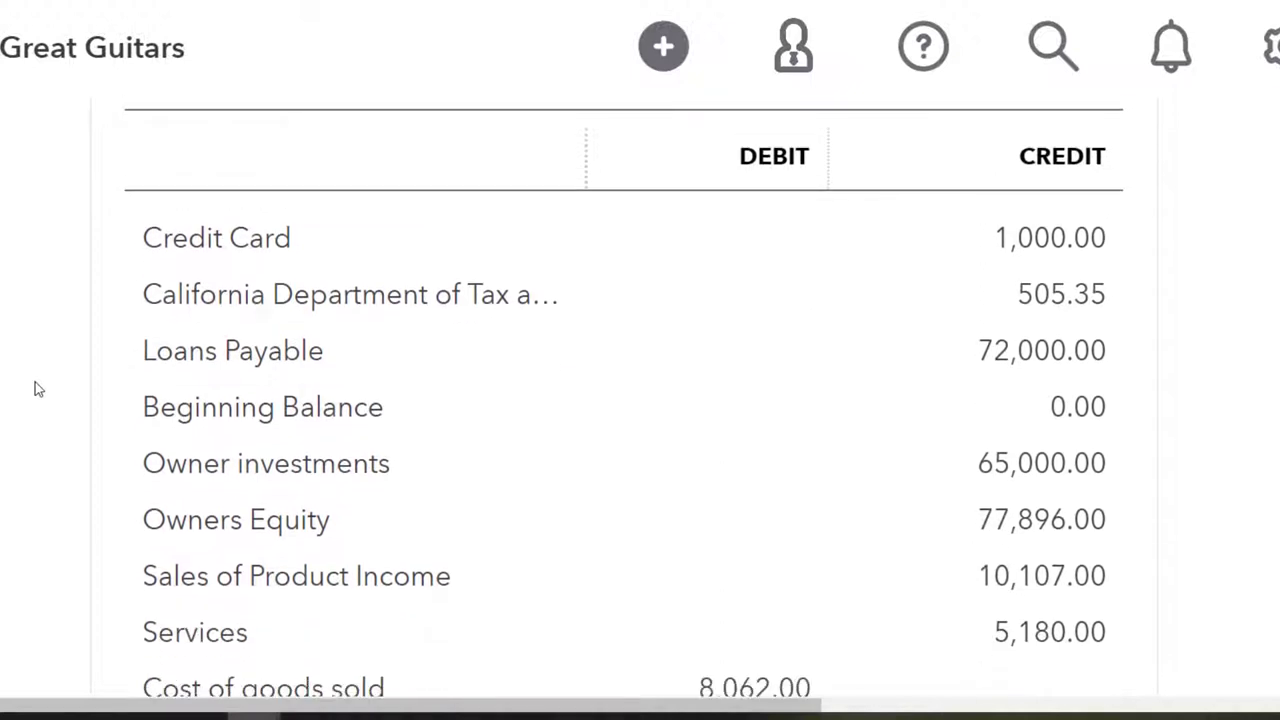
{"action": "scroll", "coordinate": [35, 387], "scroll_direction": "down", "scroll_amount": 1}
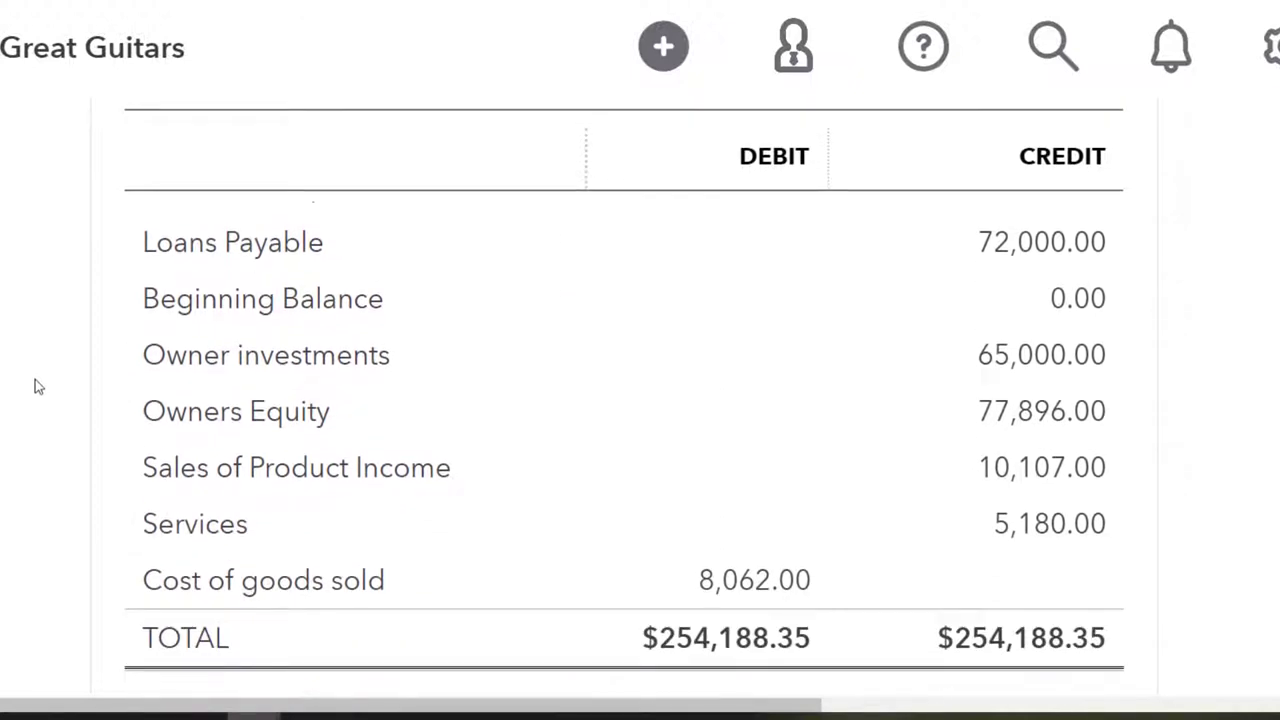
{"action": "scroll", "coordinate": [35, 387], "scroll_direction": "up", "scroll_amount": 1}
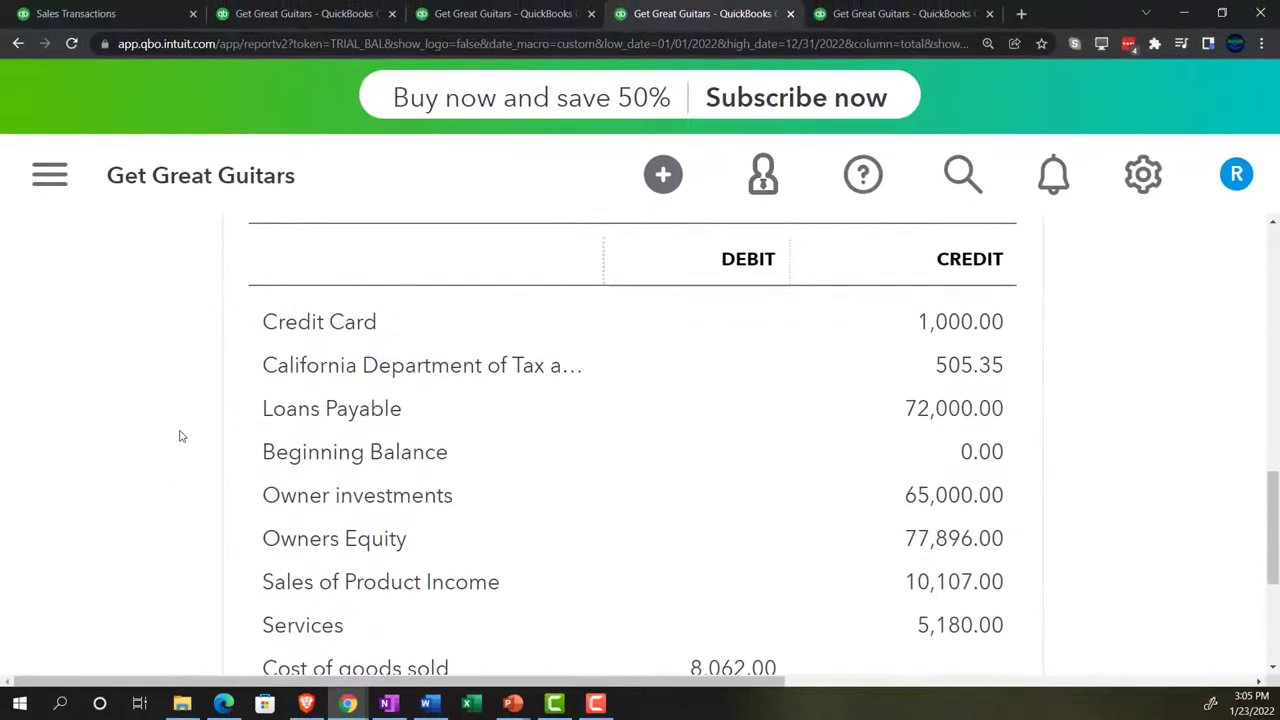
{"action": "scroll", "coordinate": [181, 436], "scroll_direction": "up", "scroll_amount": 5}
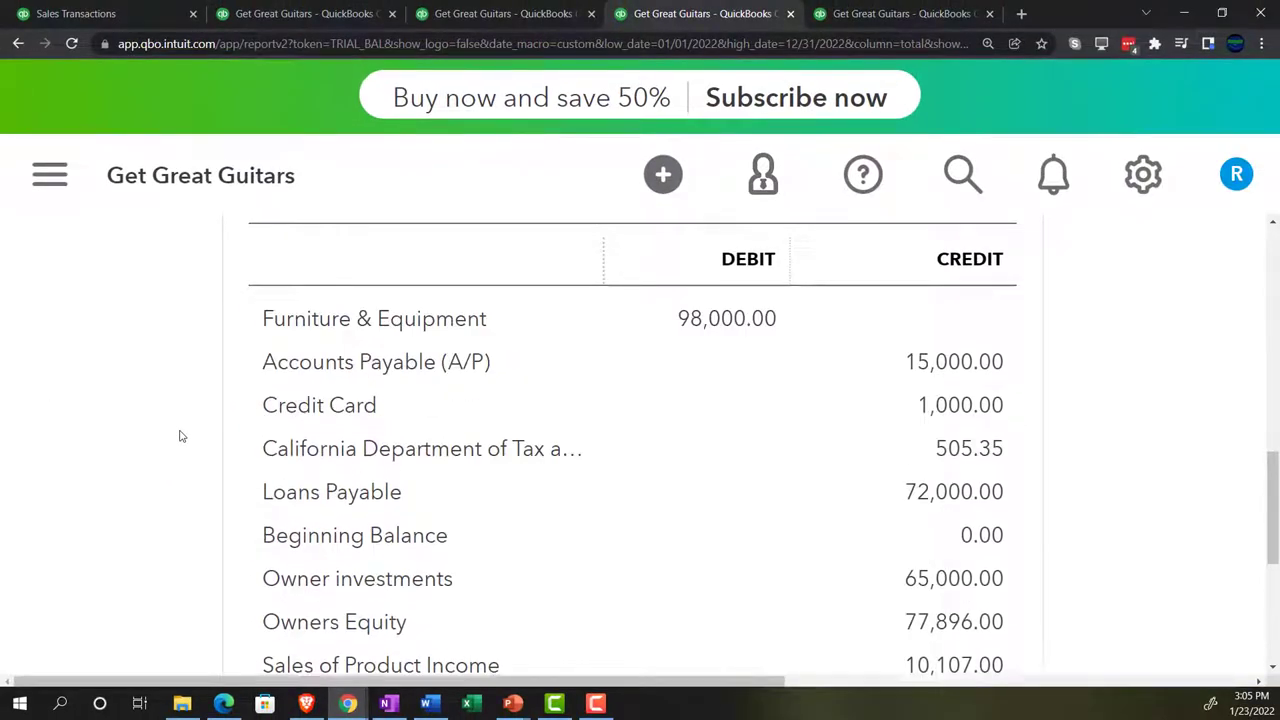
{"action": "scroll", "coordinate": [183, 436], "scroll_direction": "up", "scroll_amount": 1}
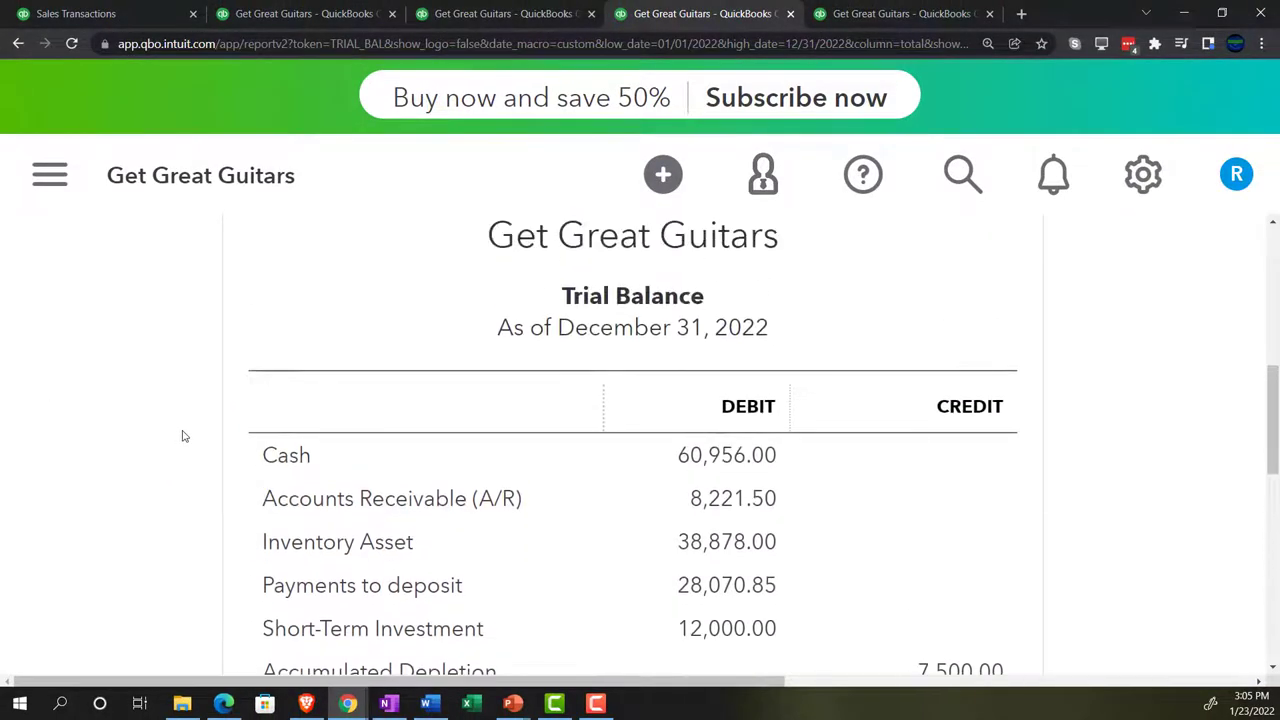